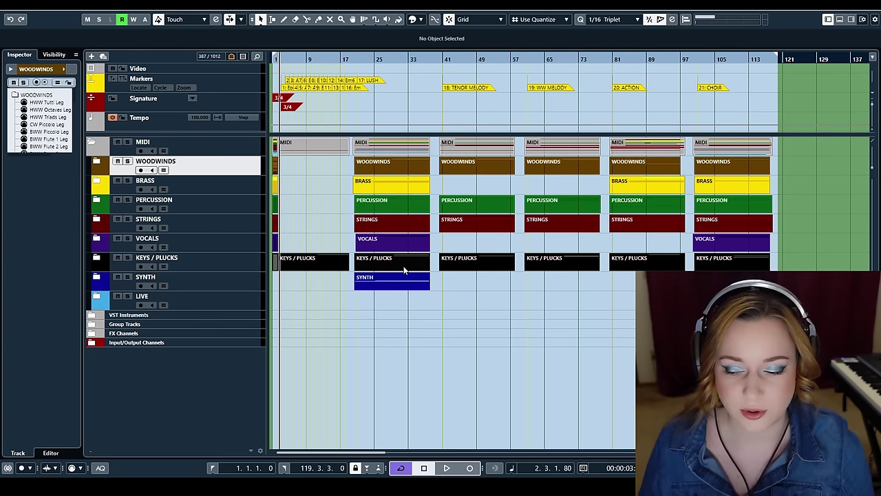
Expand the KEYS / PLUCKS folder and open the first Piano in Blue part in the Key Editor
click(97, 260)
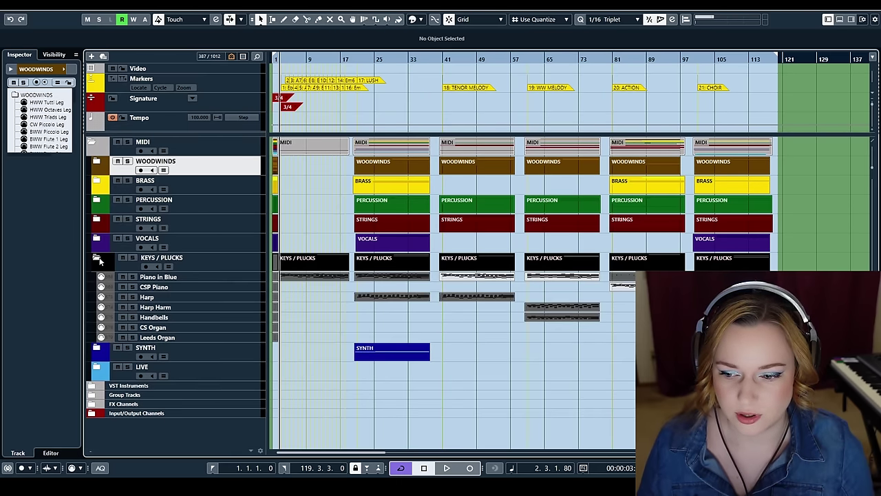
click(305, 279)
double_click(305, 278)
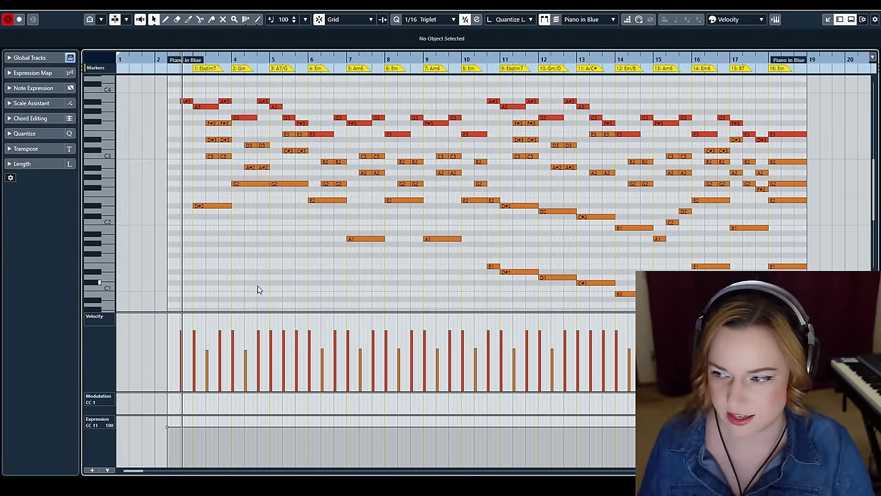
Play the Piano in Blue part from its start through to its end, and return to the project arrangement
drag(212, 57, 169, 58)
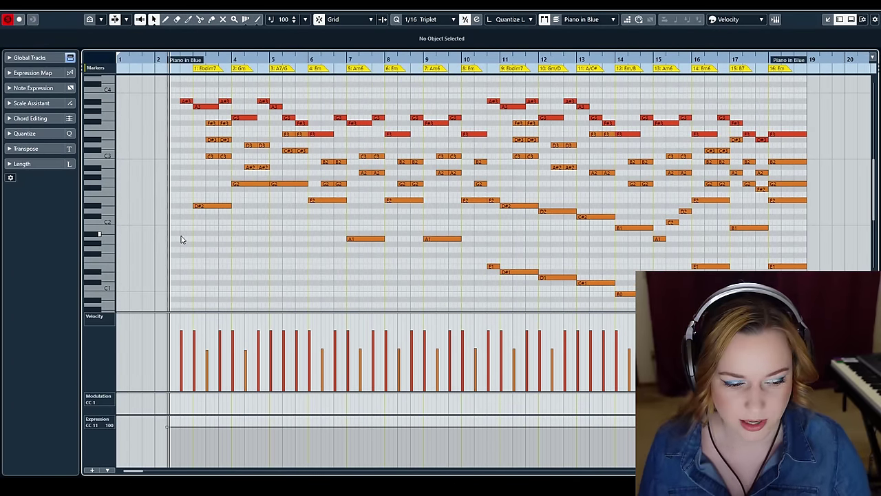
key(space)
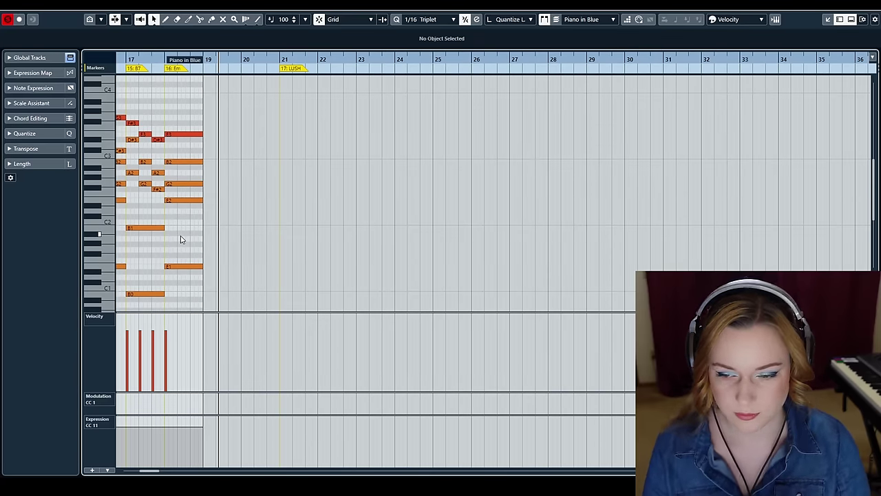
key(space)
key(ctrl+e)
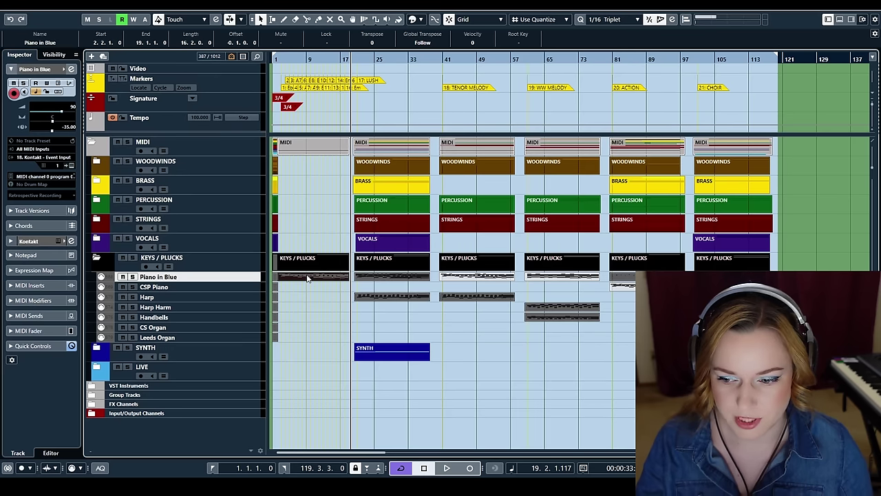
Zoom the arrangement in on the LUSH section from bar 20 and collapse the KEYS / PLUCKS folder
click(334, 305)
key(h)
key(h)
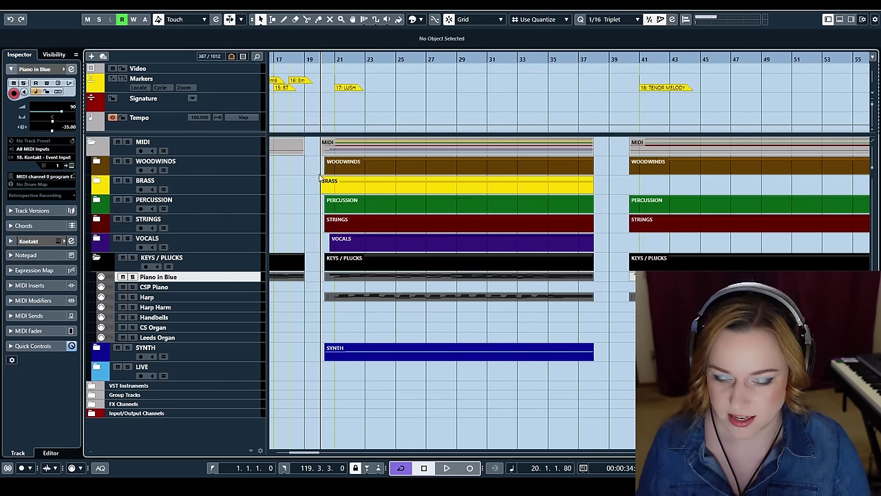
key(h)
scroll(369, 237, right, 5)
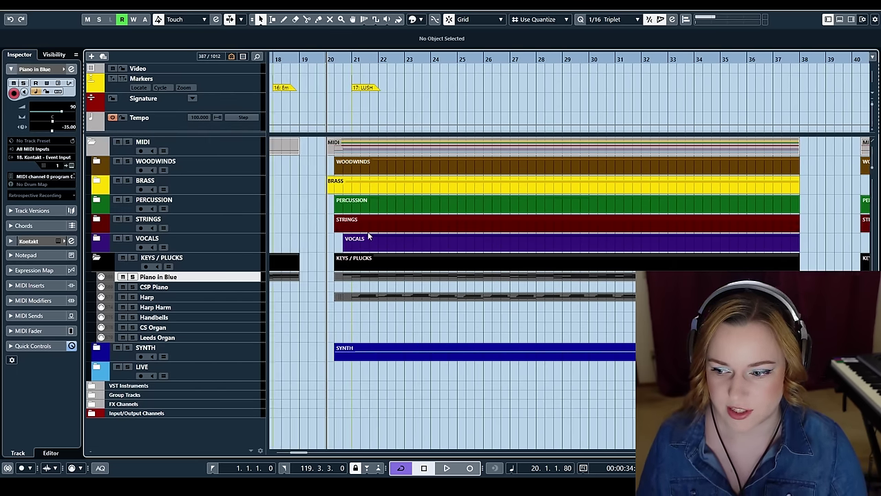
scroll(368, 239, left, 1)
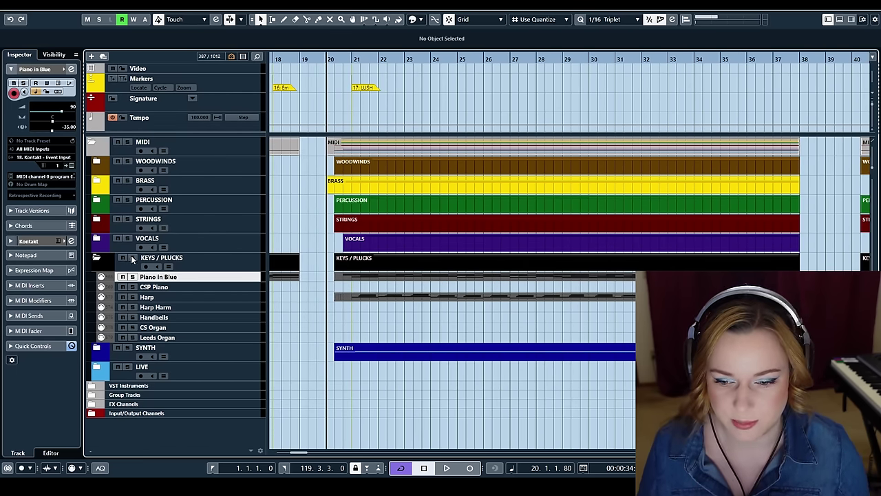
click(97, 257)
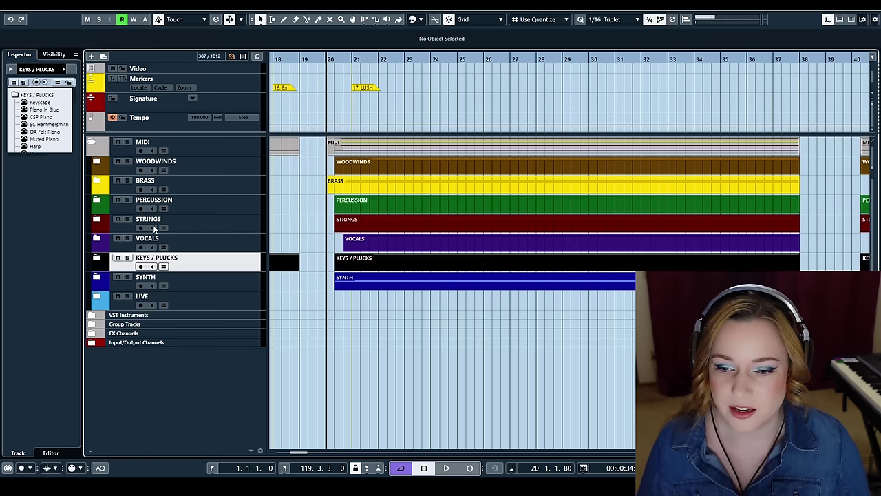
Expand the STRINGS folder and open the LUSH section's violin and viola parts, CMS Long through BS Sord Sus, together in the Key Editor
click(100, 222)
scroll(356, 298, down, 3)
drag(322, 239, 358, 270)
drag(326, 299, 350, 320)
scroll(351, 319, down, 2)
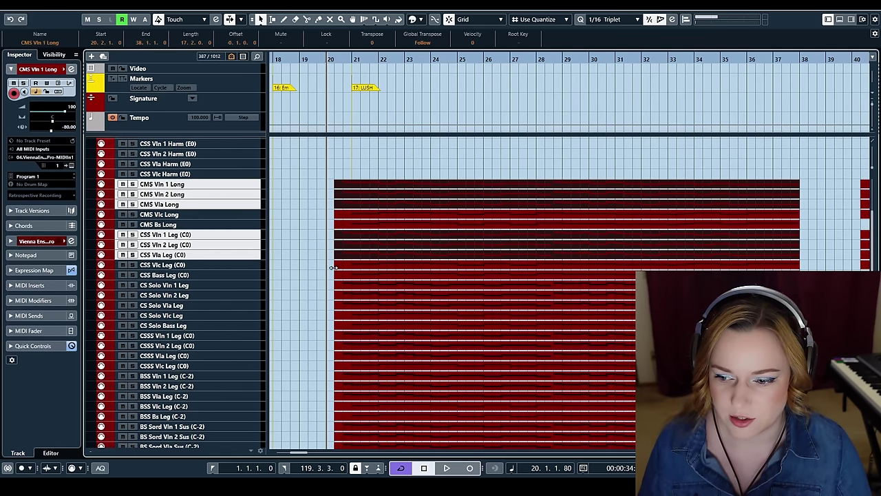
drag(325, 283, 346, 352)
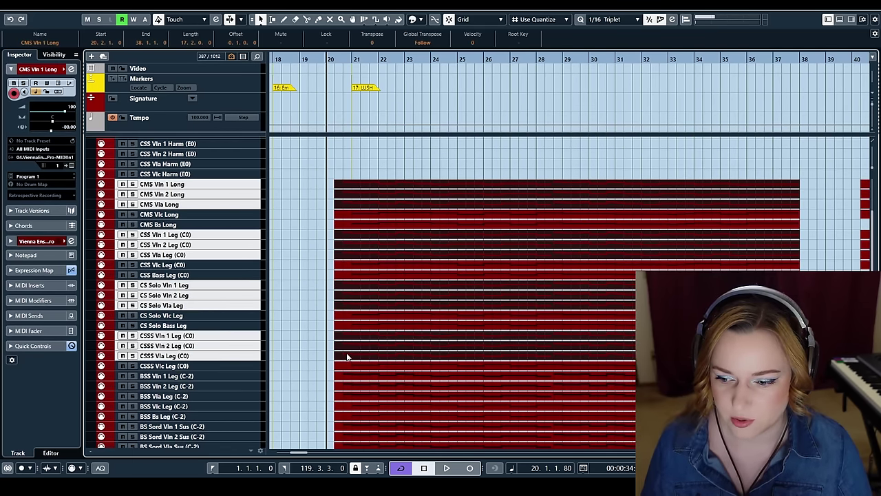
scroll(338, 332, down, 4)
drag(329, 250, 359, 275)
drag(327, 301, 362, 326)
scroll(389, 326, up, 4)
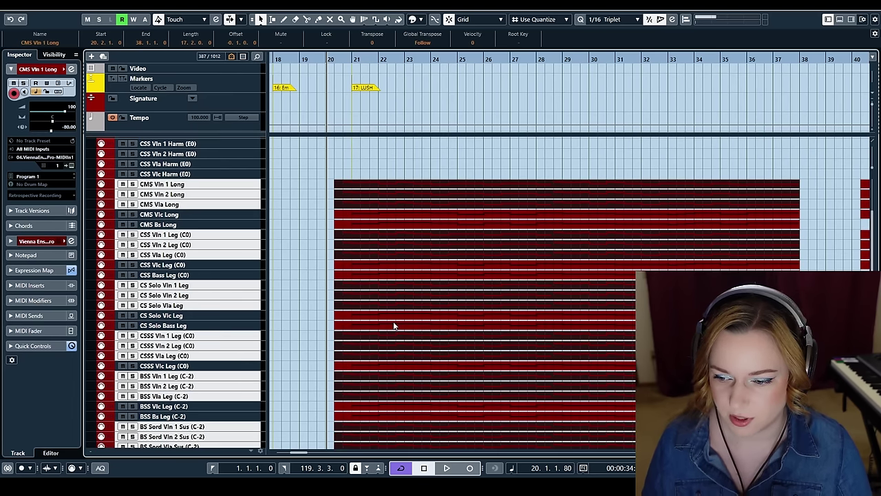
double_click(394, 325)
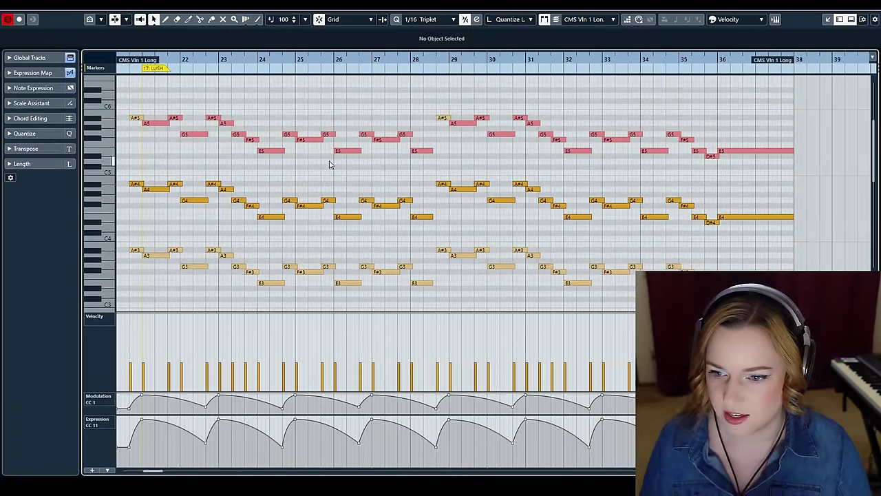
Play the violin and viola parts from their start to the end of the LUSH section, and return to the arrangement
click(125, 62)
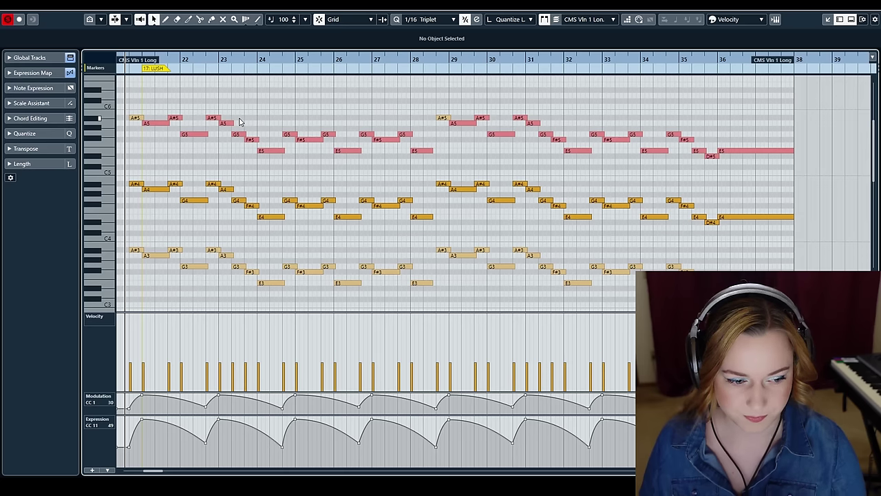
key(space)
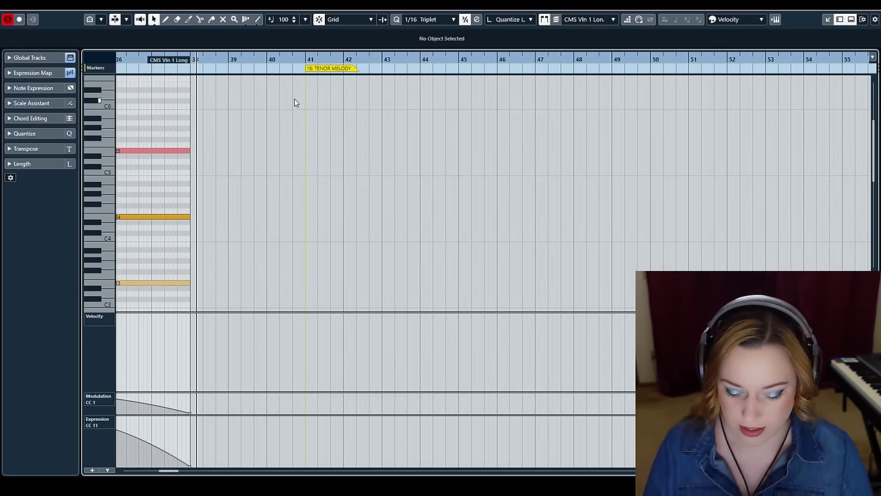
key(ctrl+e)
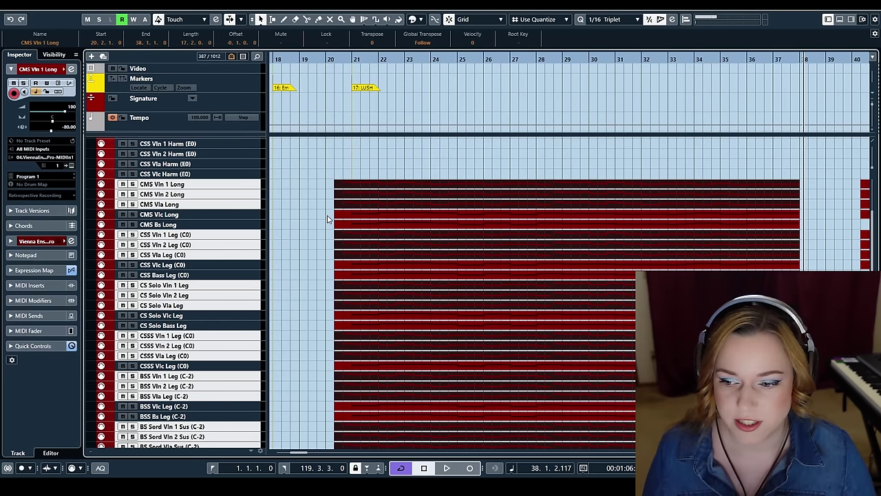
Add the LUSH section's cello and bass parts to the selection and open all the string parts together in the Key Editor
drag(337, 223, 328, 279)
scroll(325, 280, down, 4)
drag(332, 200, 338, 204)
drag(331, 238, 344, 246)
drag(328, 286, 344, 295)
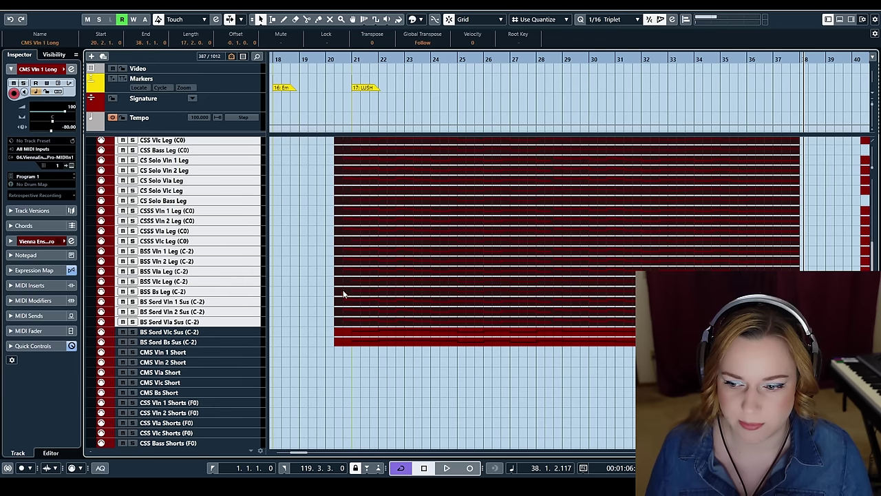
drag(325, 337, 346, 350)
scroll(346, 349, up, 4)
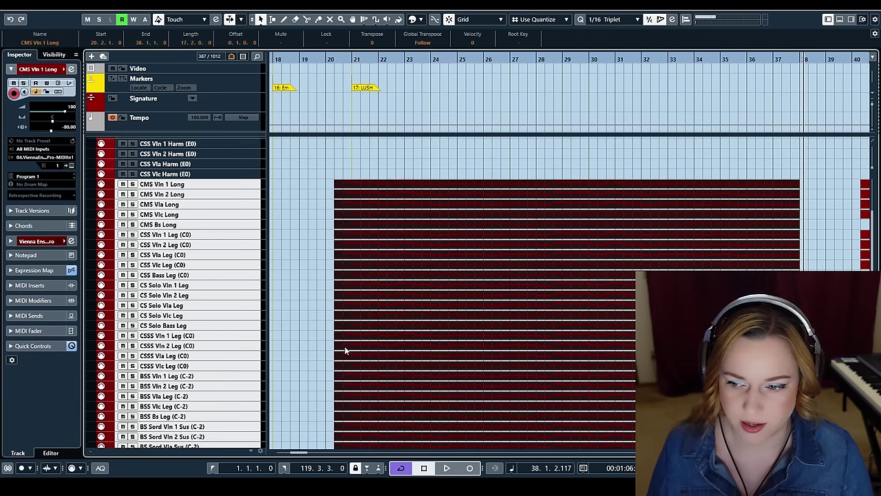
double_click(346, 351)
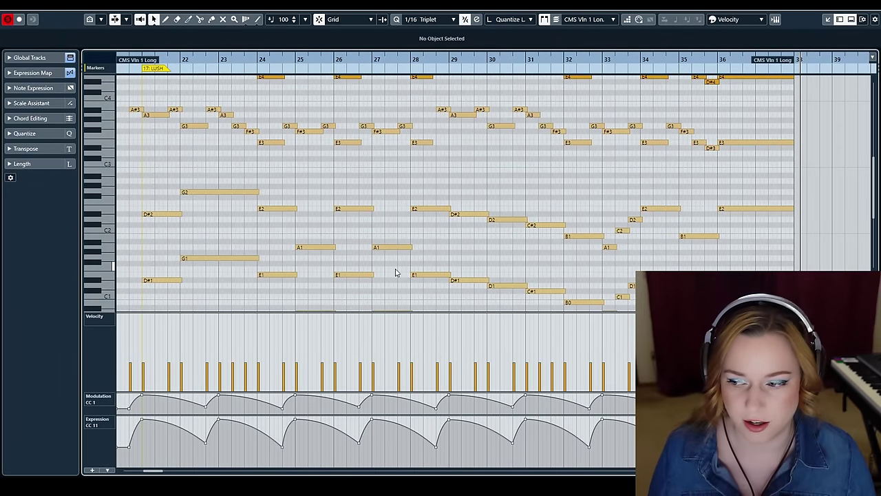
Play all the LUSH string parts from their start, with the note display enlarged over the velocity lane and the whole section in view
scroll(323, 262, left, 3)
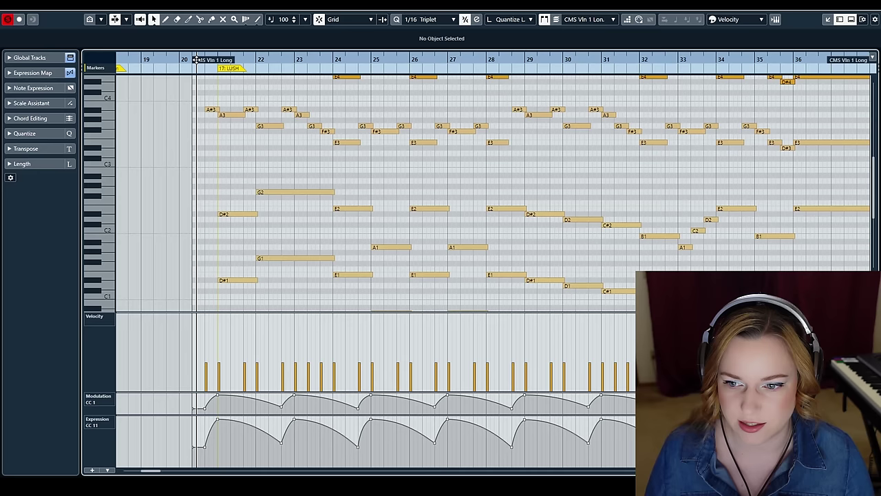
scroll(271, 179, up, 4)
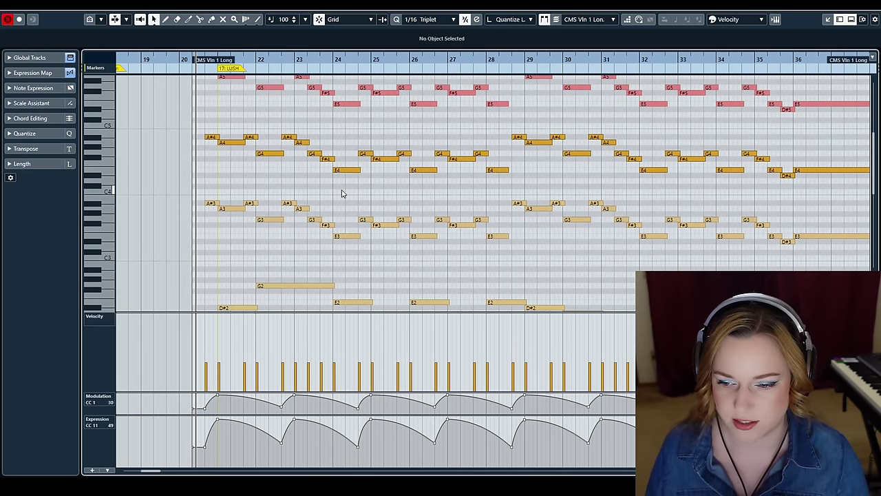
key(space)
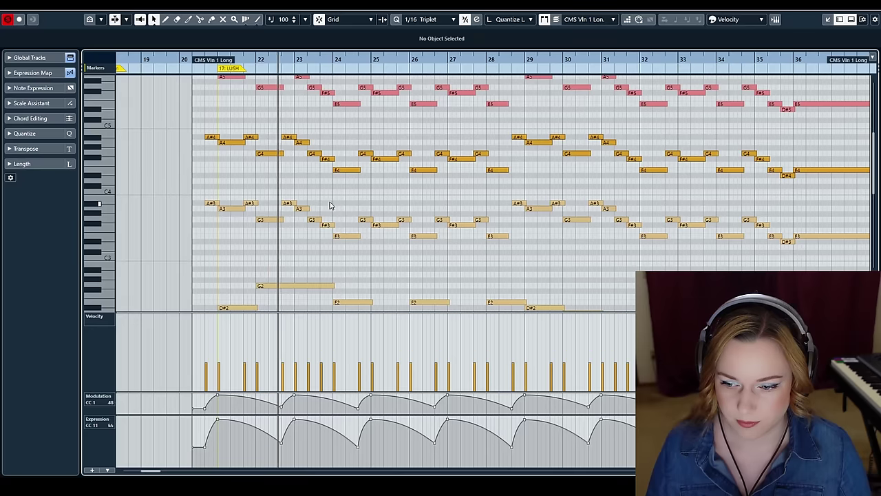
drag(333, 313, 333, 369)
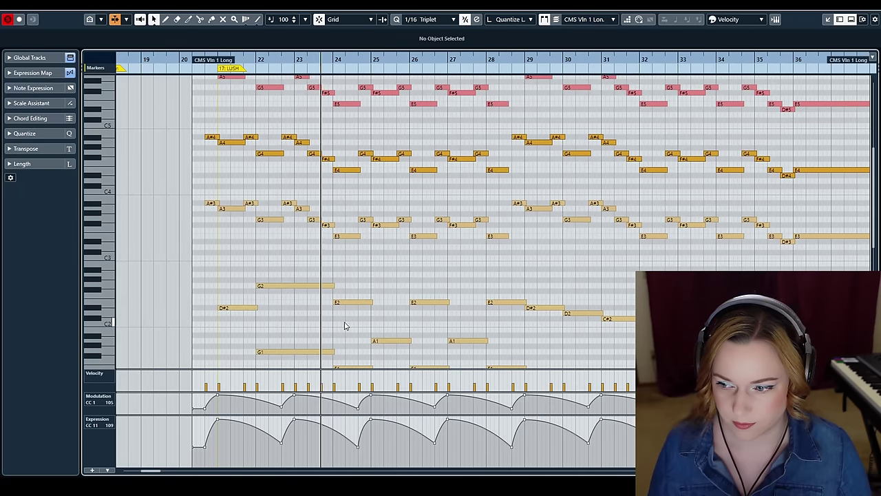
key(g)
key(g)
scroll(376, 287, right, 3)
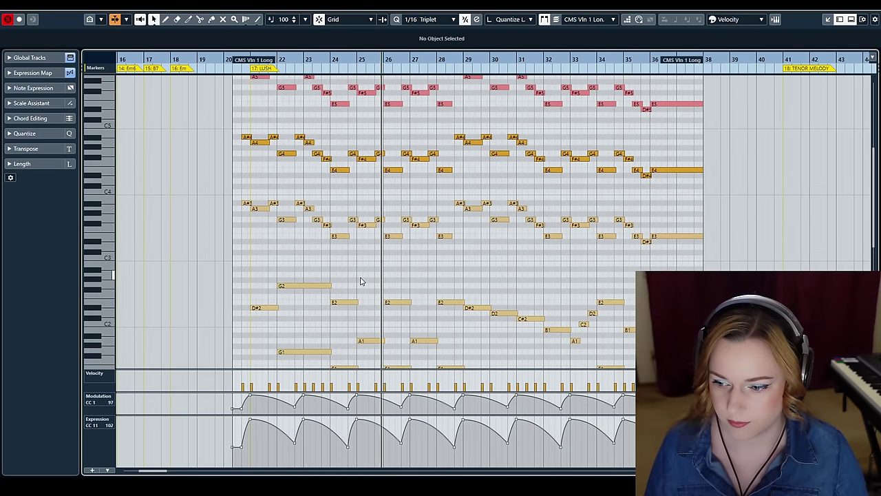
scroll(358, 283, down, 3)
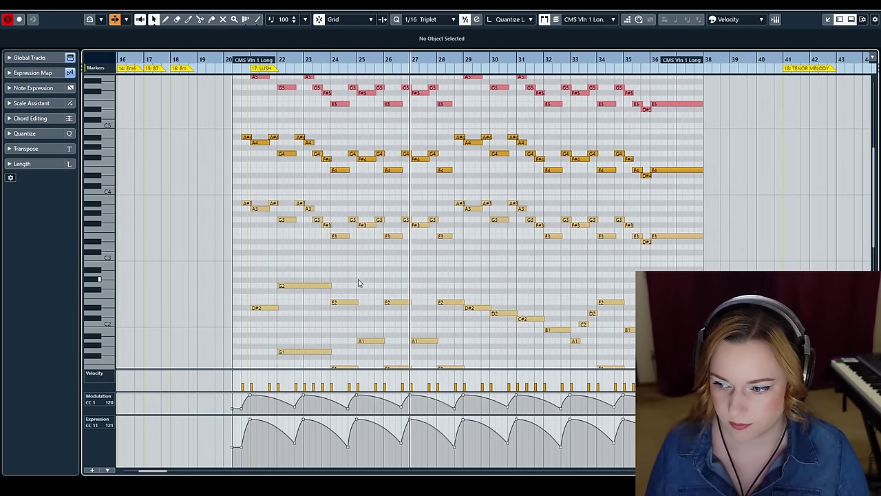
scroll(358, 283, up, 3)
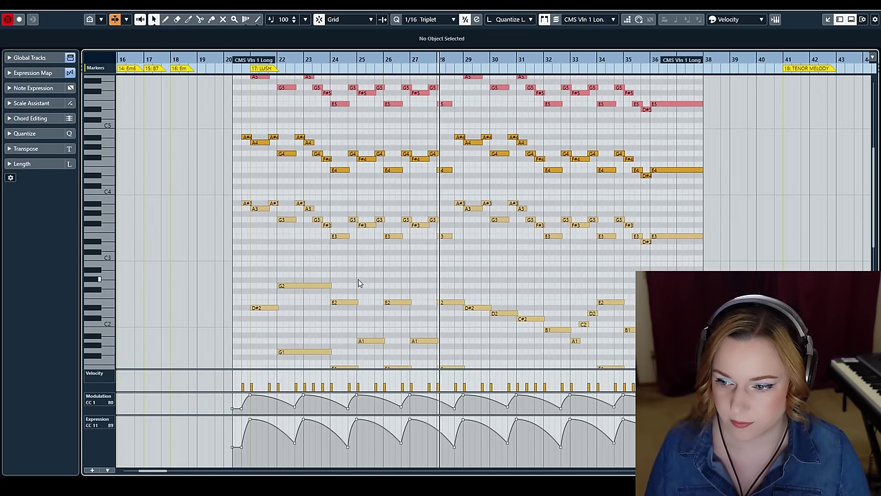
scroll(358, 284, right, 3)
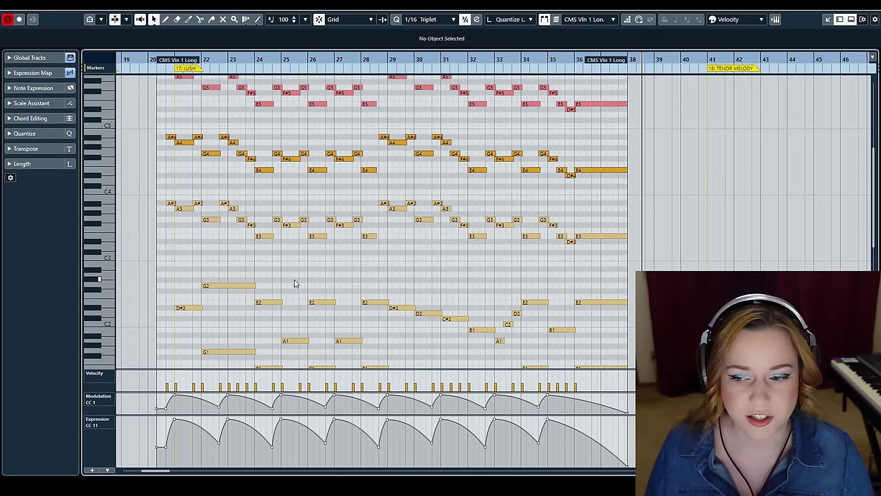
Examine the string melody octaves and the low cello and bass lines across the note range, and return to the STRINGS tracks in the arrangement
scroll(241, 288, up, 5)
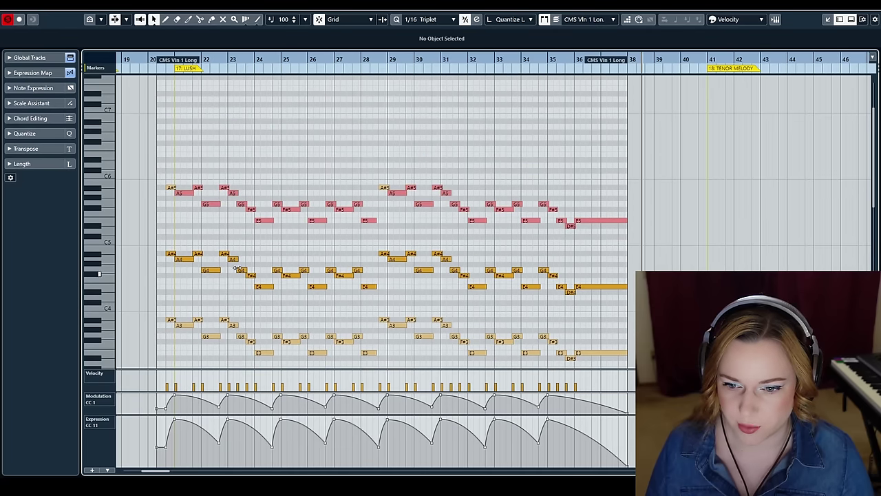
scroll(241, 195, down, 5)
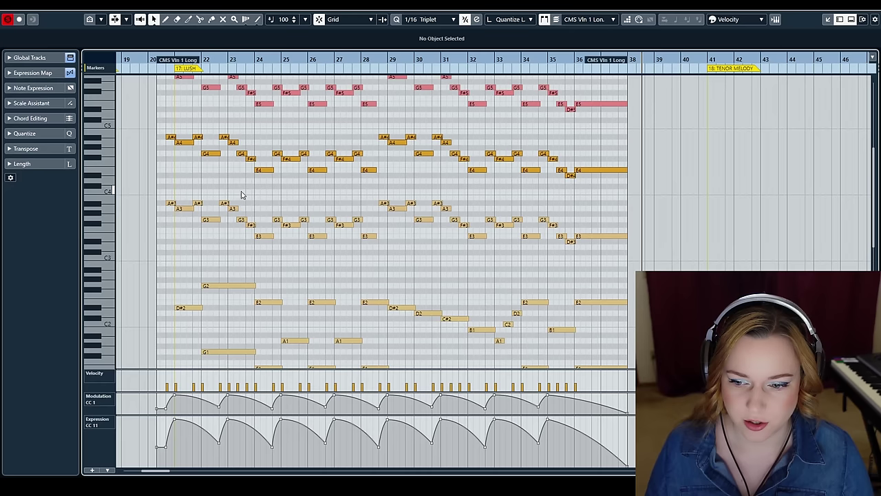
scroll(241, 194, down, 5)
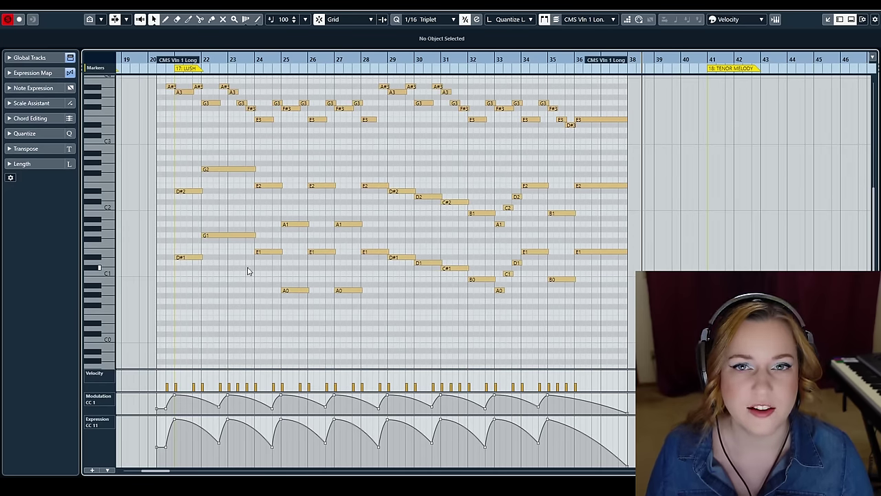
scroll(248, 274, up, 7)
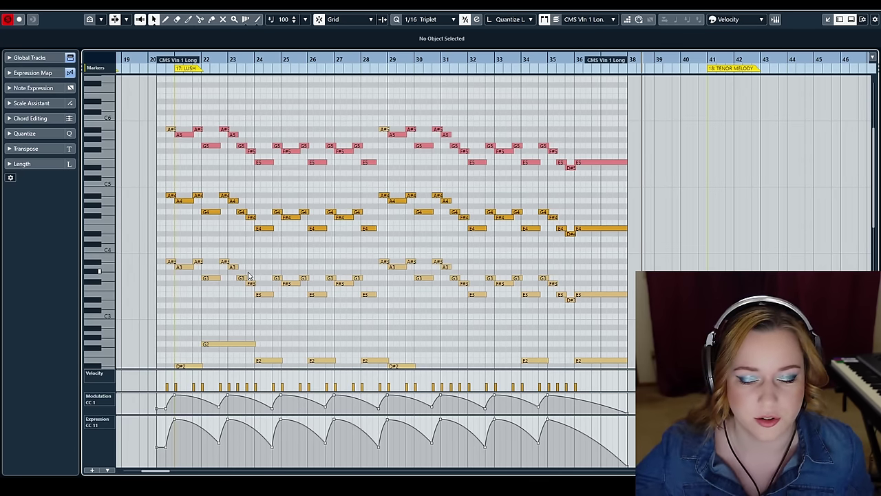
scroll(258, 272, down, 3)
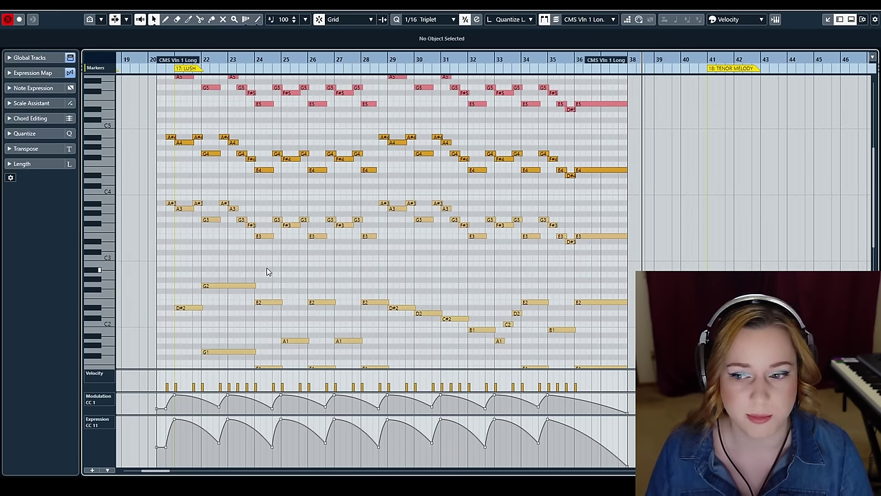
scroll(268, 271, down, 6)
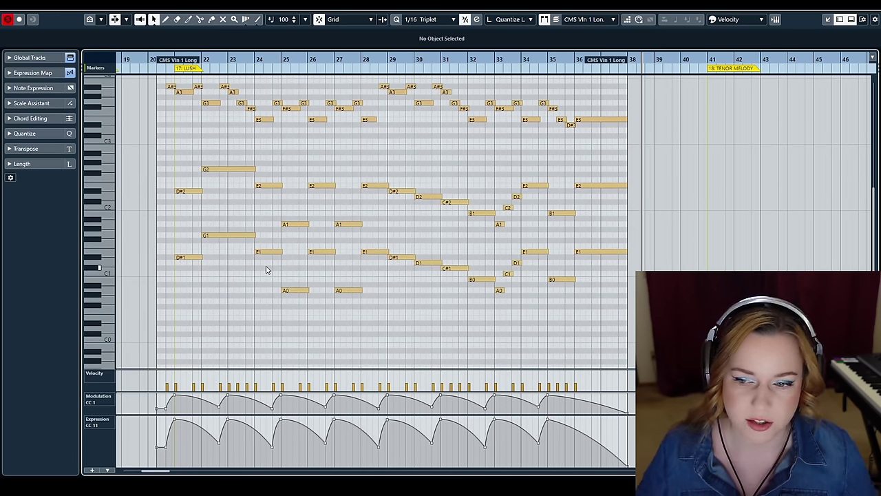
scroll(259, 270, up, 5)
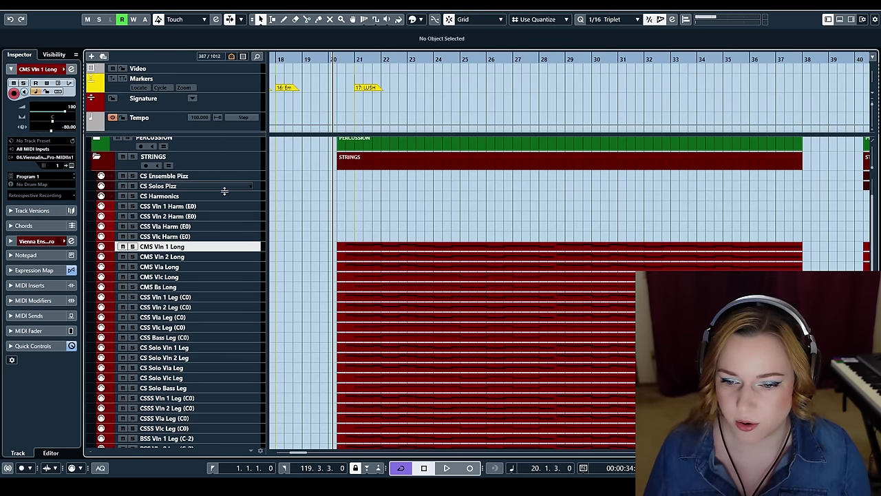
scroll(344, 206, up, 3)
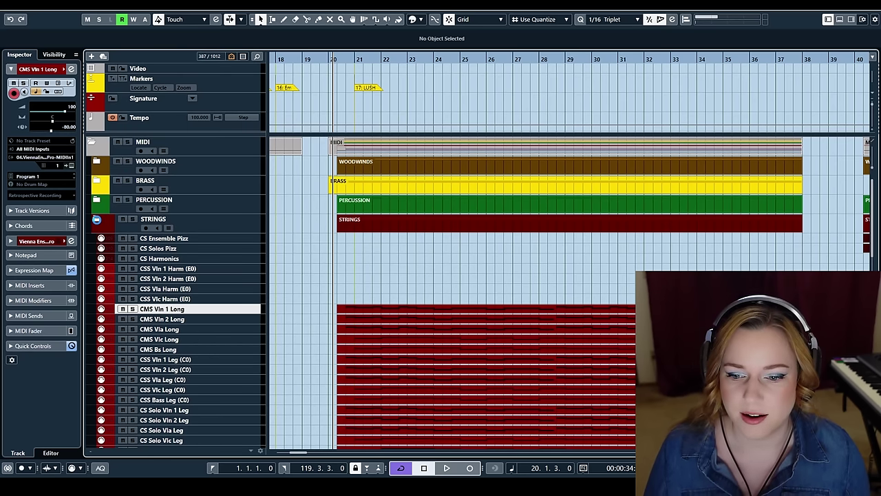
Collapse the STRINGS folder, expand WOODWINDS, and open the LUSH section's piccolo through bass clarinet parts together in the Key Editor
click(97, 221)
click(97, 162)
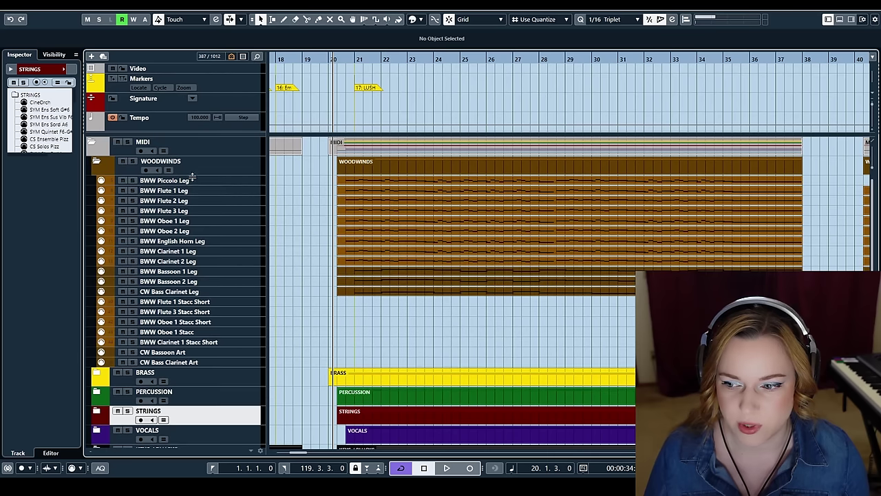
drag(322, 180, 403, 318)
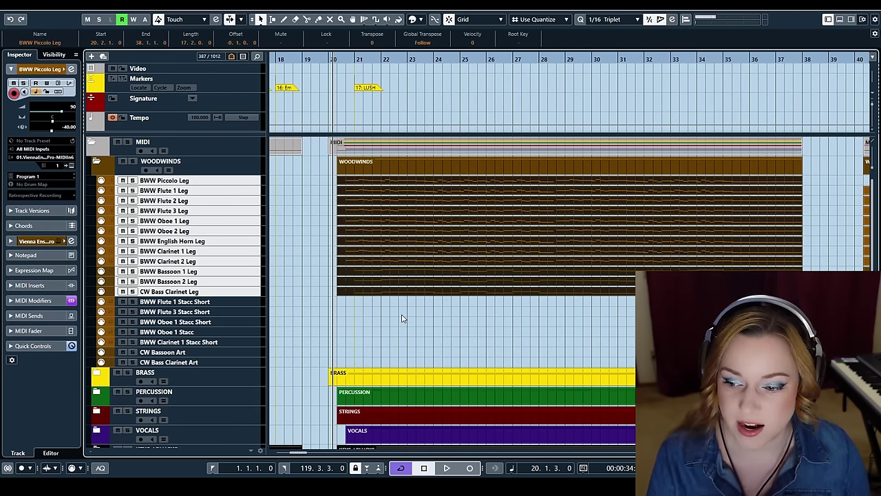
key(Return)
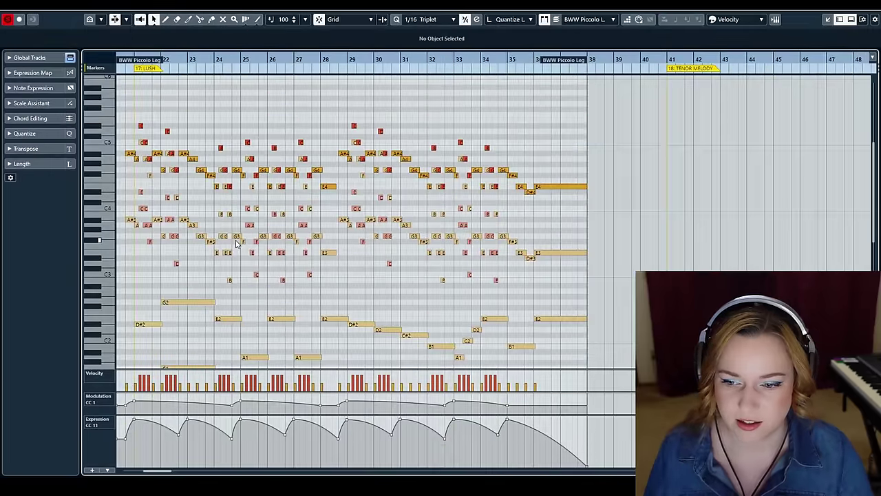
Play the LUSH woodwind parts from their start to the end of the section, and return to the arrangement
scroll(236, 244, left, 3)
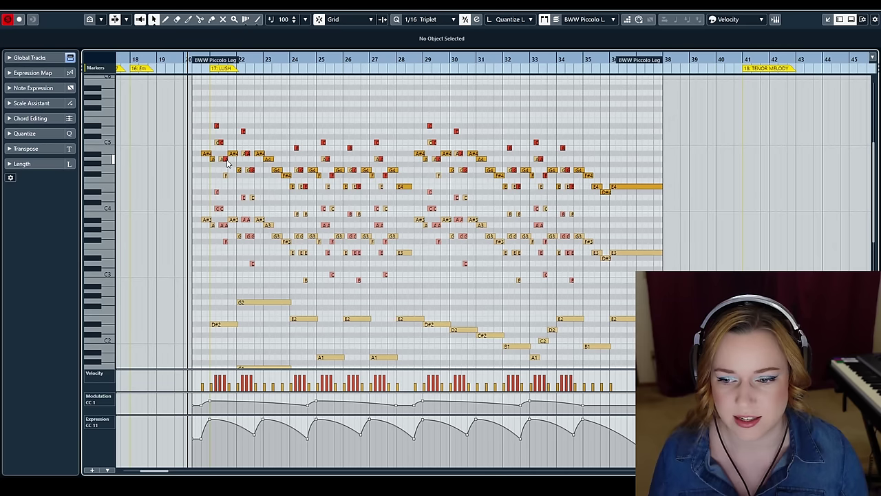
drag(213, 60, 200, 71)
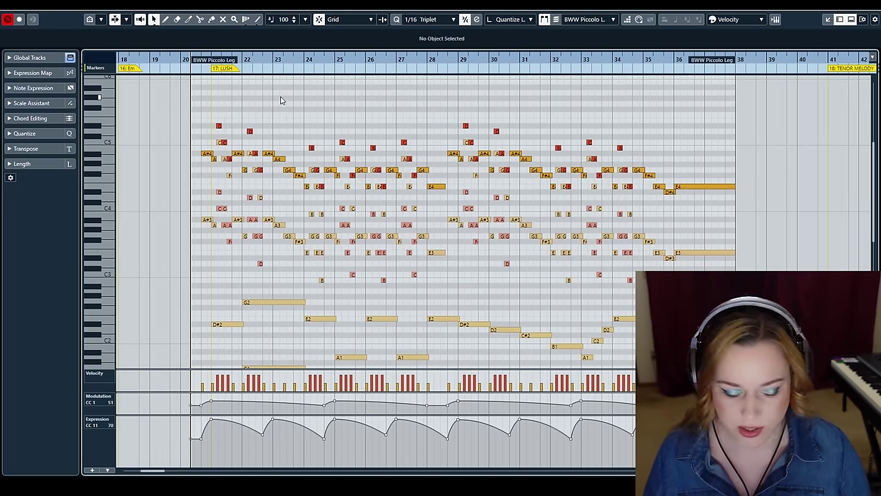
key(space)
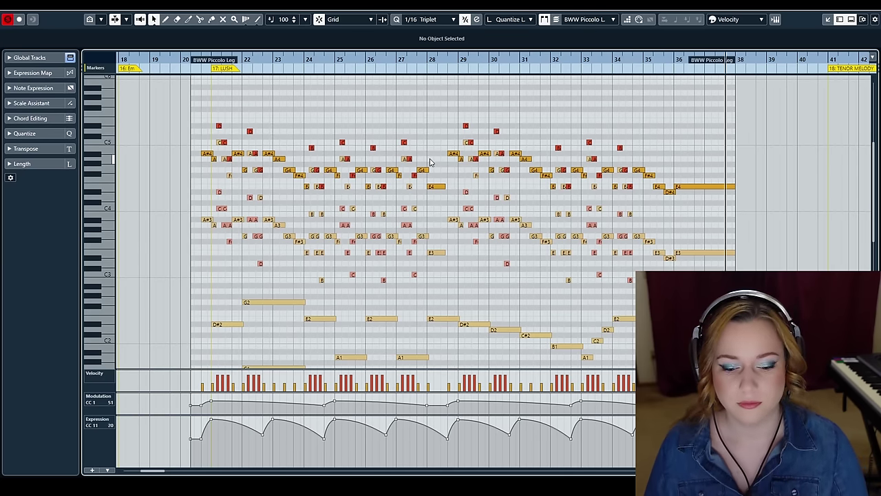
key(ctrl+w)
Solo the WOODWINDS and STRINGS folders together, with the tracks of both folders expanded
click(98, 163)
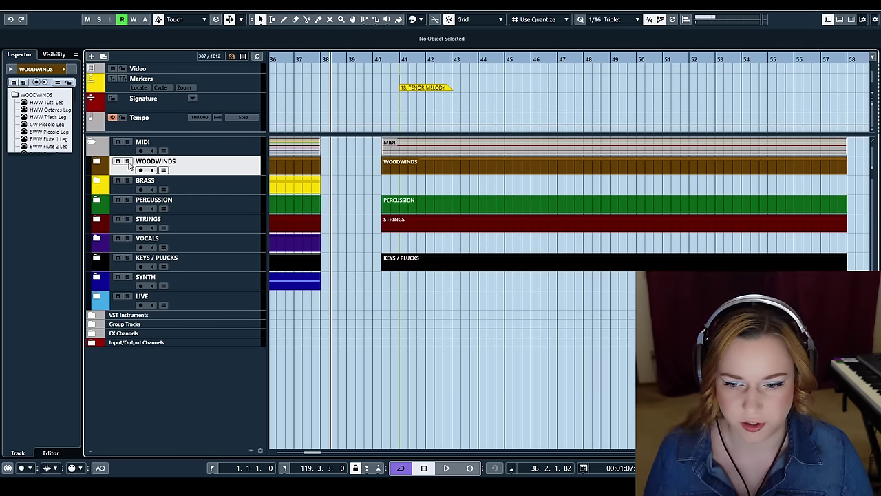
click(127, 162)
click(96, 162)
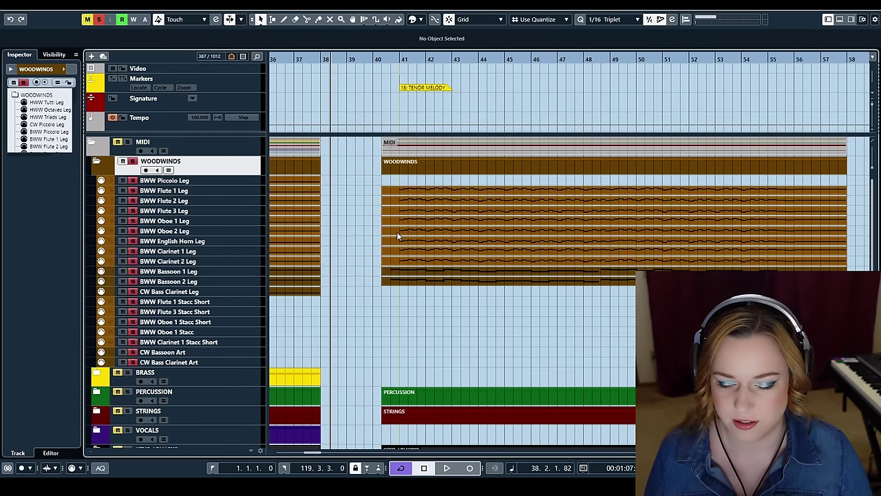
scroll(358, 341, down, 3)
click(97, 348)
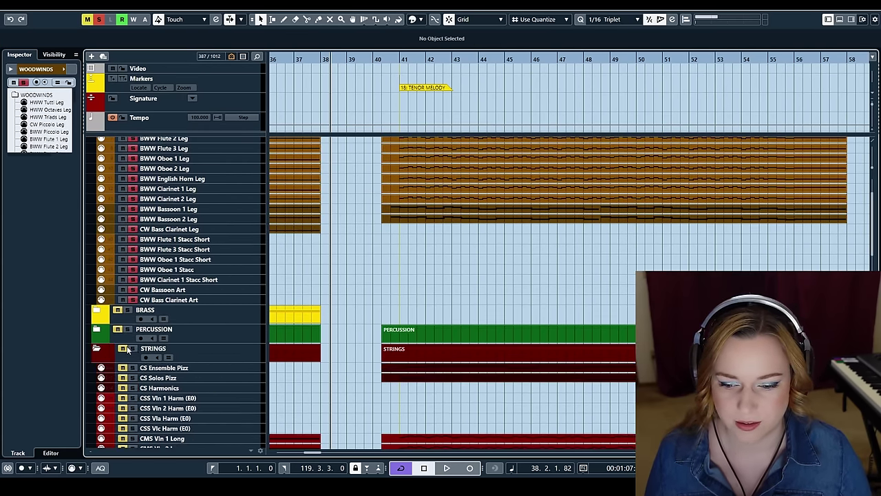
scroll(402, 322, down, 10)
scroll(400, 324, up, 10)
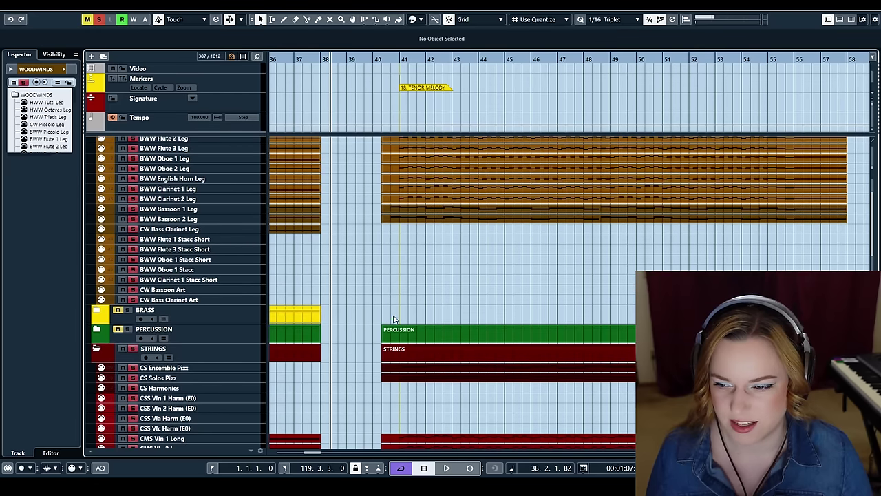
Play the soloed woodwinds and strings from bar 20 to the end of the LUSH section
scroll(356, 188, left, 10)
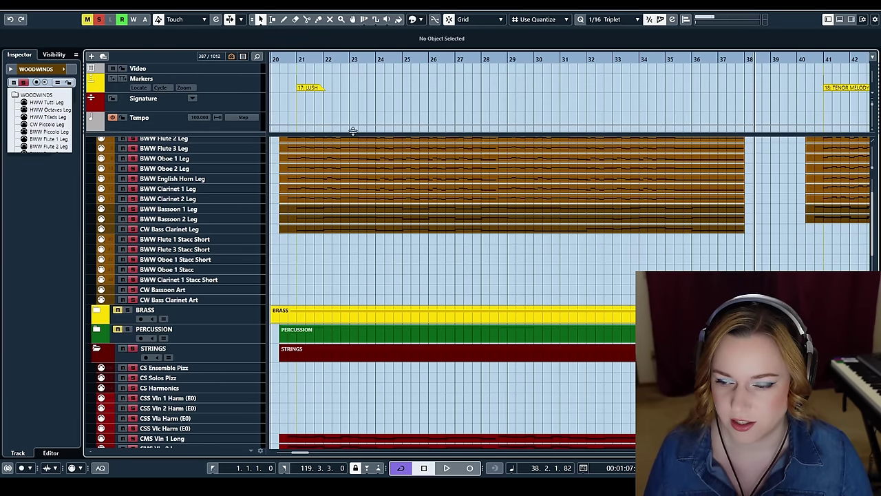
click(331, 59)
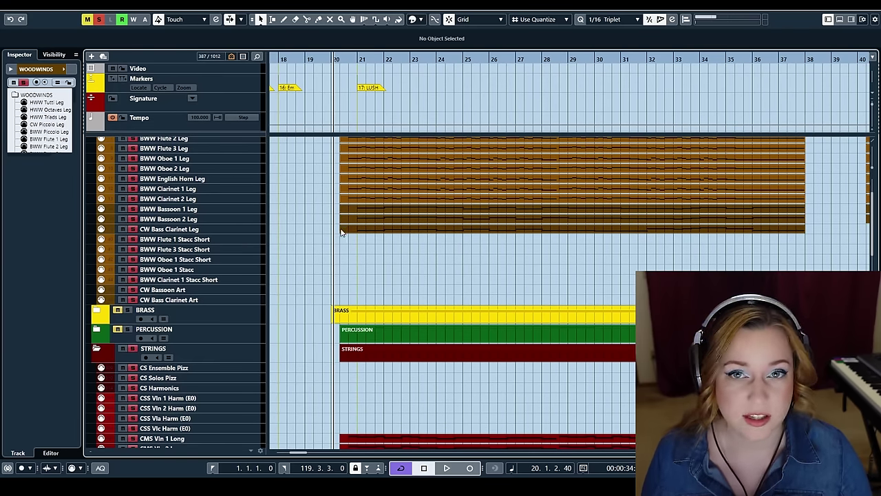
scroll(393, 287, down, 3)
scroll(393, 287, up, 3)
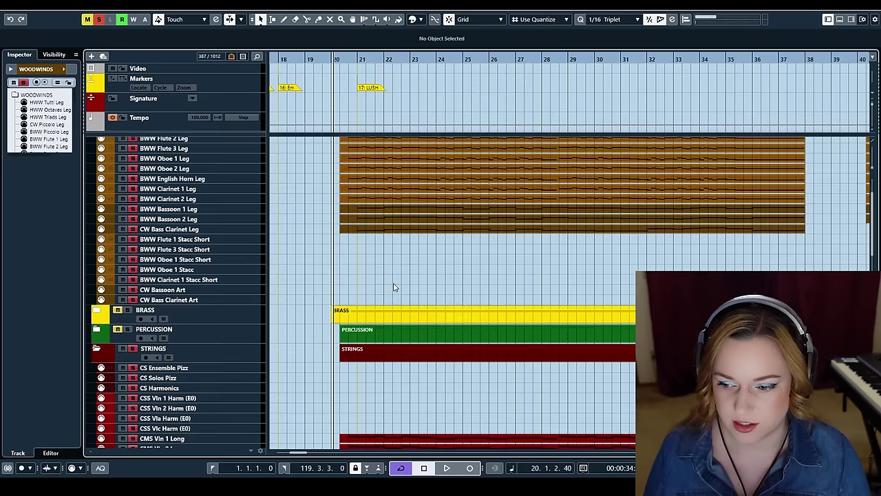
key(space)
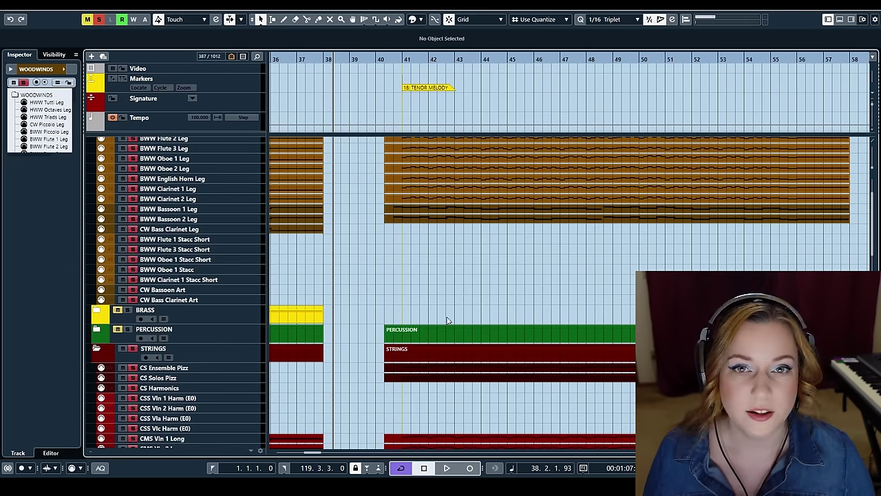
Return to the LUSH section, remove the solo from the WOODWINDS and STRINGS folders, and expand the BRASS folder
scroll(446, 315, left, 10)
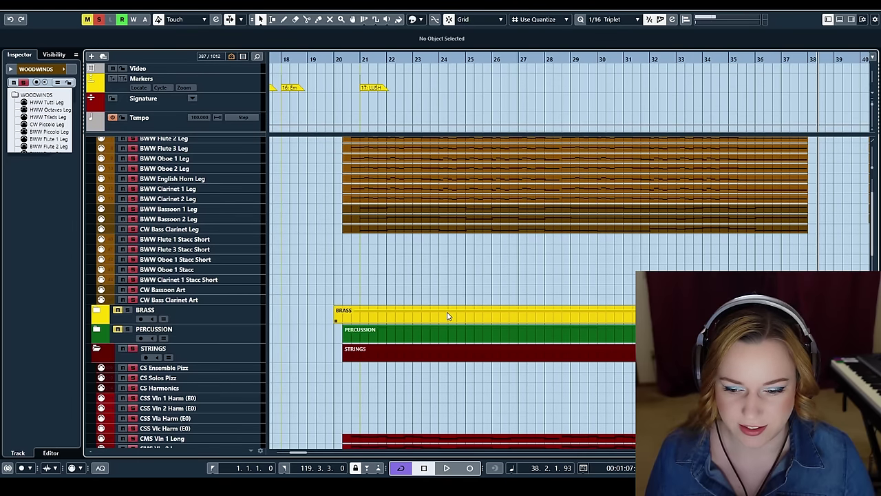
scroll(446, 315, up, 3)
scroll(310, 276, down, 6)
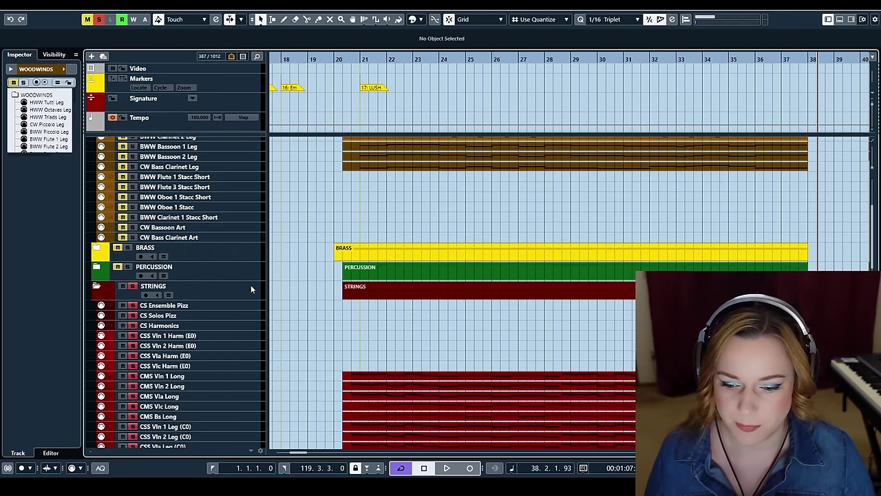
click(132, 287)
click(95, 249)
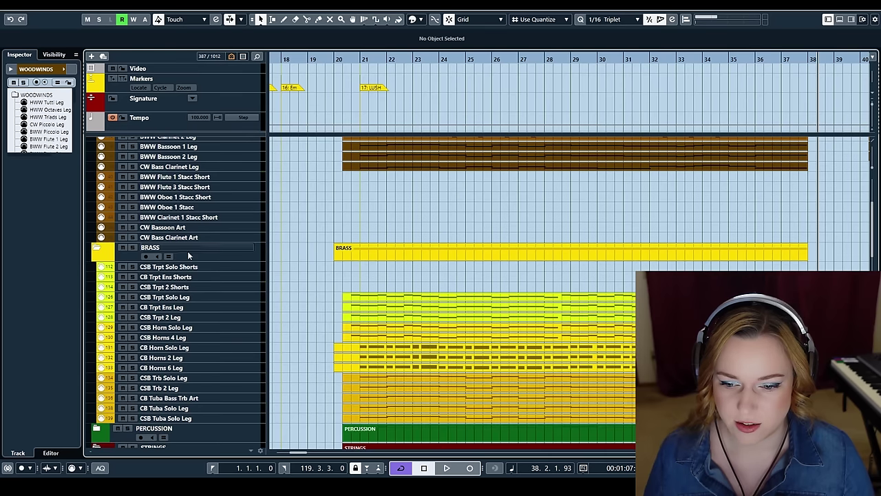
Open the CB Horn Solo, Horns 2 and Horns 6 legato parts together in the Key Editor and play them from the start
scroll(384, 288, down, 3)
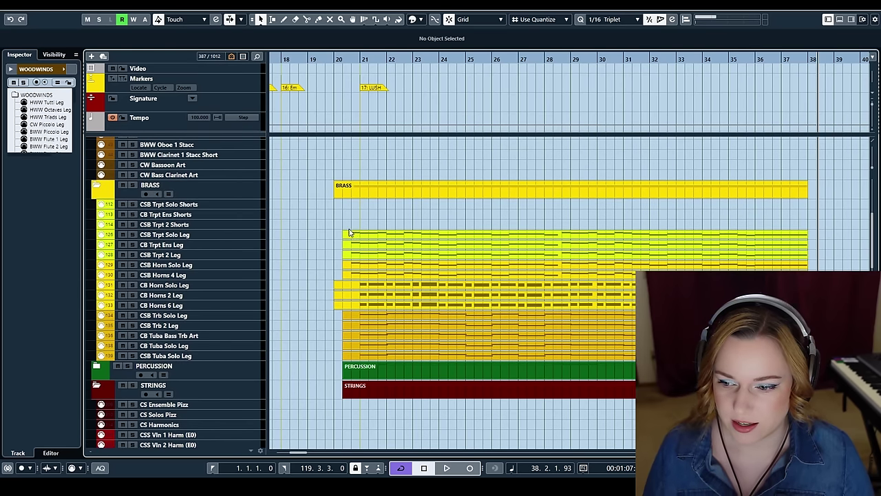
drag(358, 307, 365, 304)
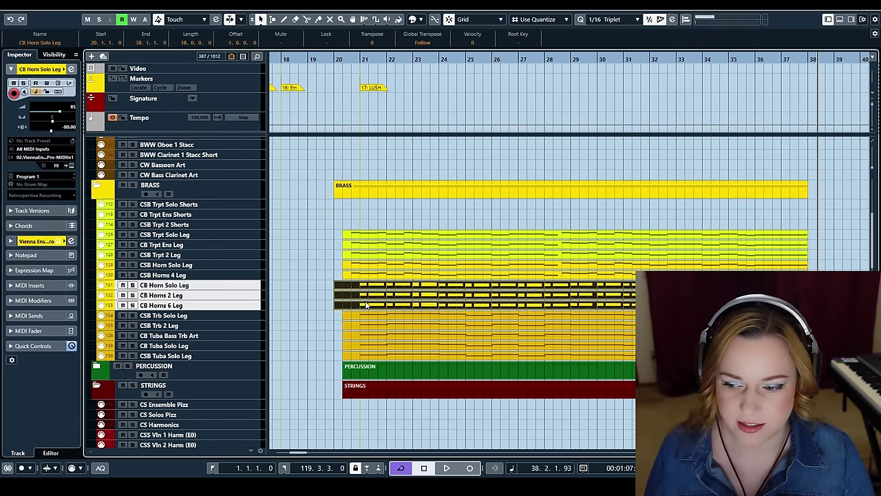
key(Return)
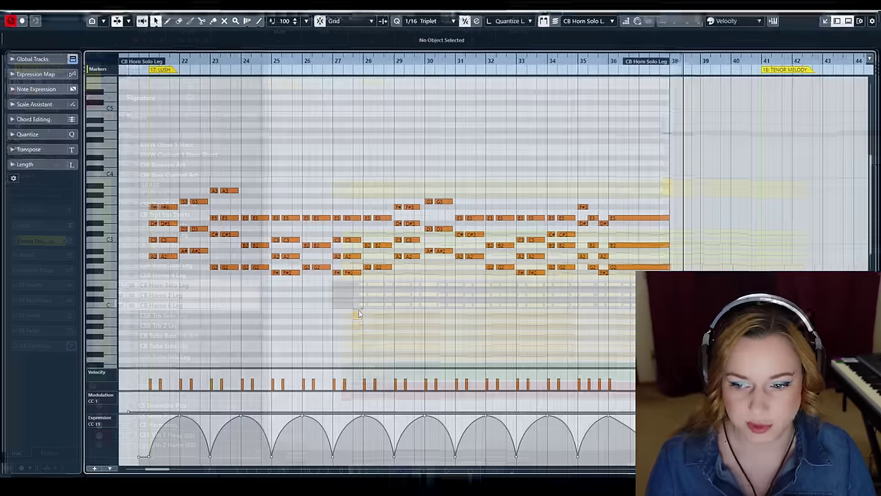
drag(155, 60, 141, 62)
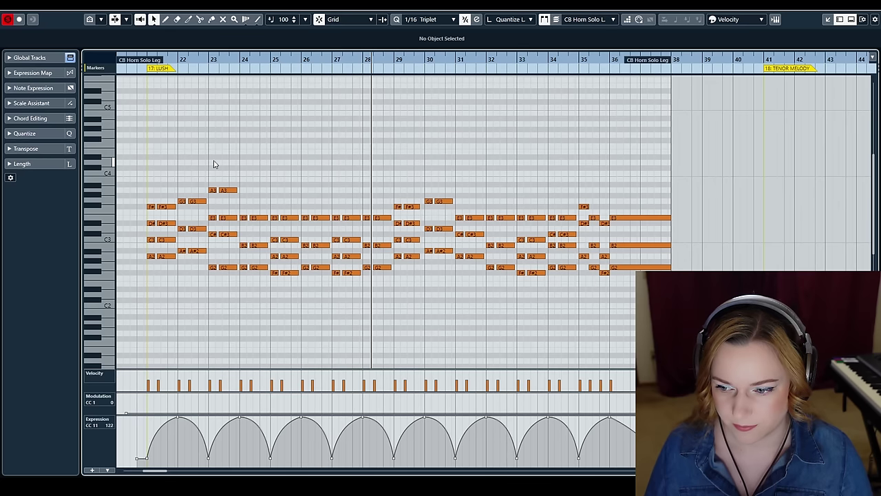
Set the quantize preset to 1/8, play the horn chords to the end of the LUSH section, and return to the arrangement
click(436, 21)
click(444, 73)
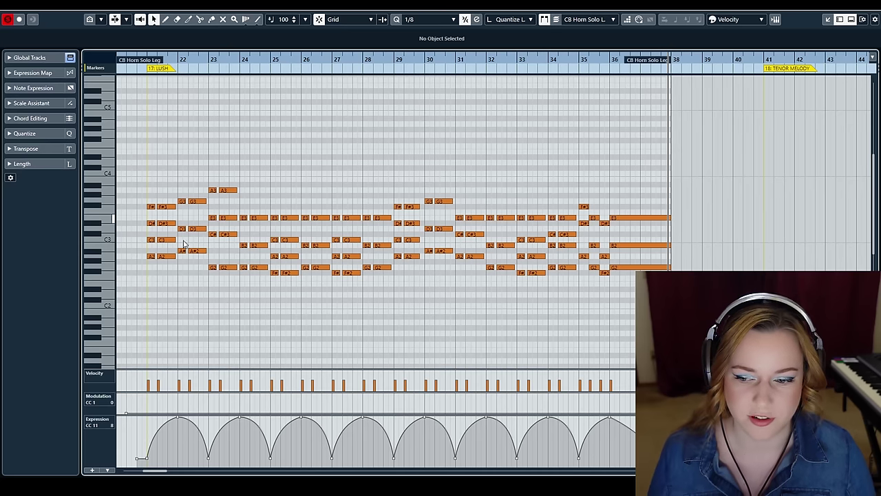
key(Return)
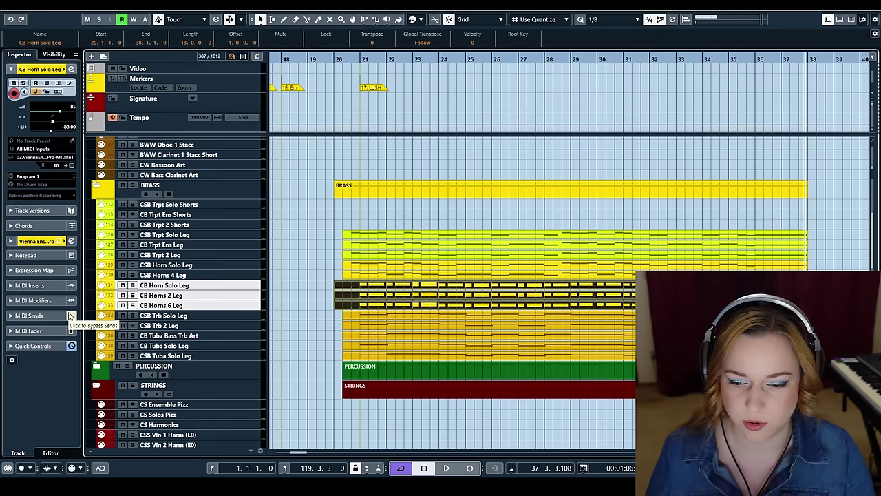
Open the LUSH trombone and tuba parts together in the Key Editor, play them from the LUSH marker, and return to the arrangement
drag(334, 320, 387, 357)
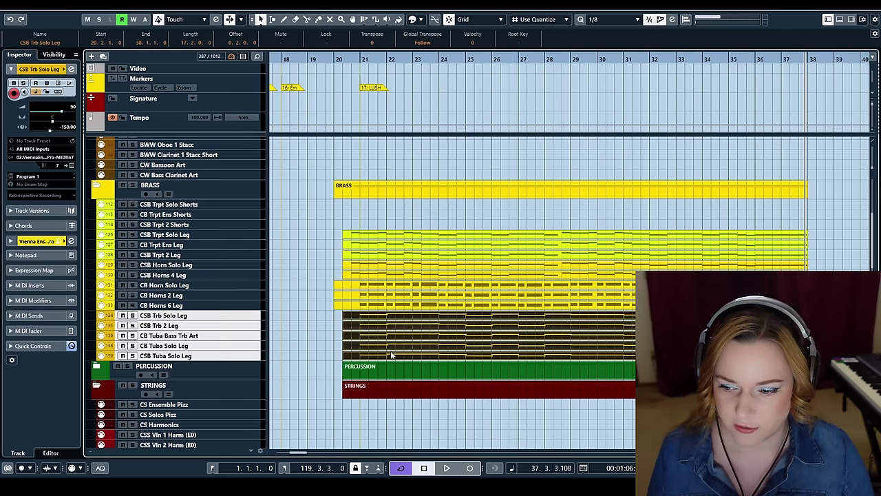
key(Return)
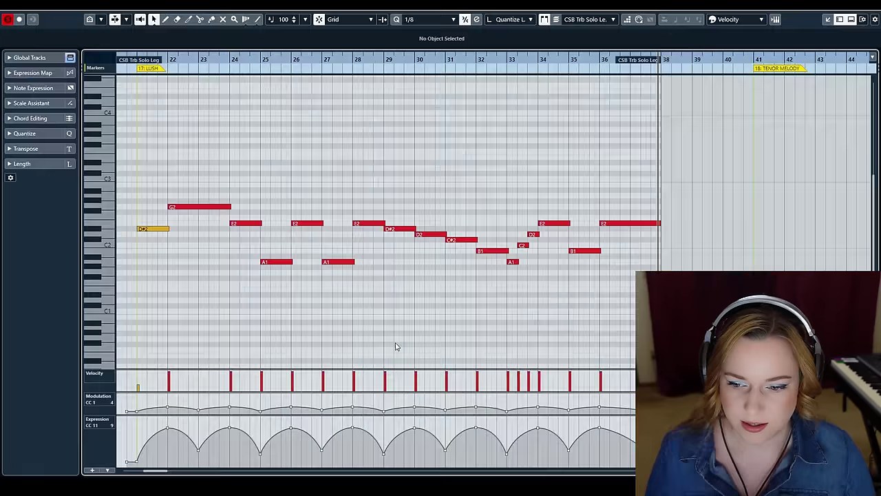
click(137, 67)
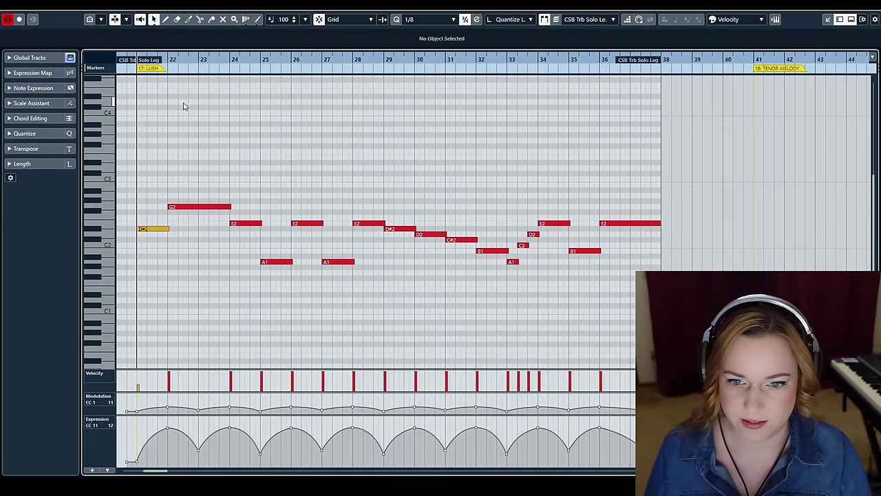
scroll(207, 123, down, 5)
scroll(207, 123, up, 5)
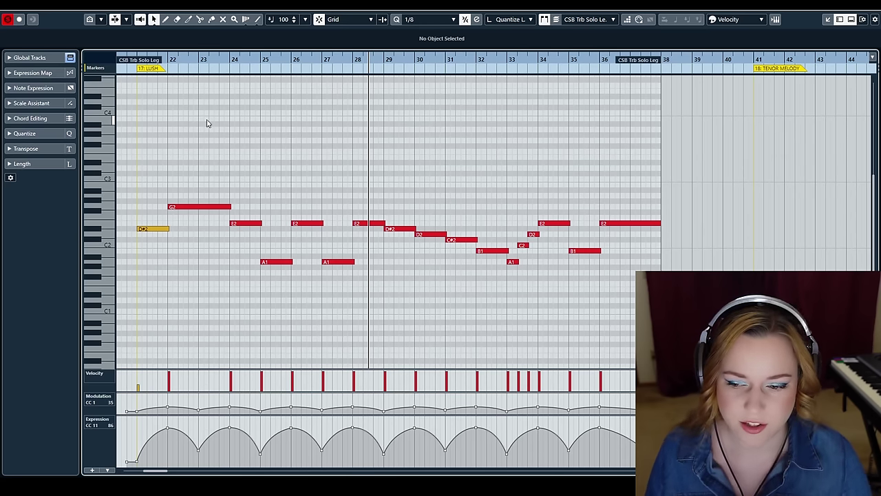
key(Escape)
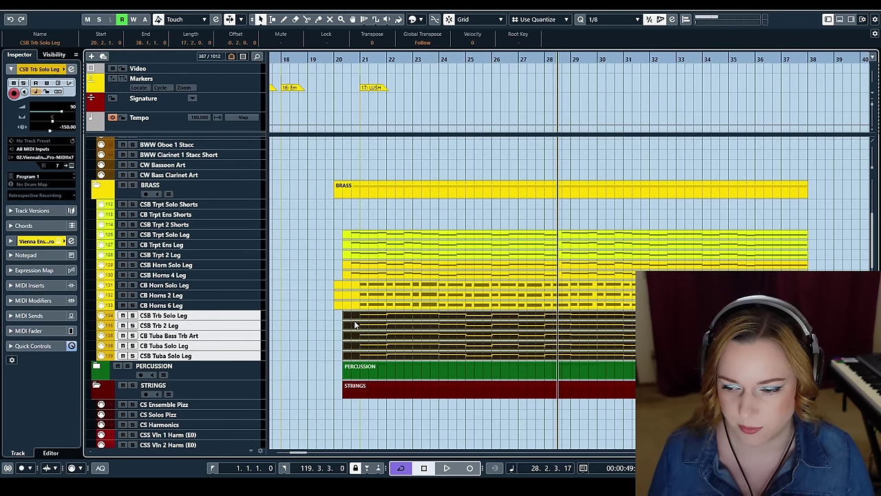
Place the playback position at the LUSH parts' start and open the legato trumpet and CSB horn parts together in the Key Editor
drag(328, 233, 373, 279)
click(340, 59)
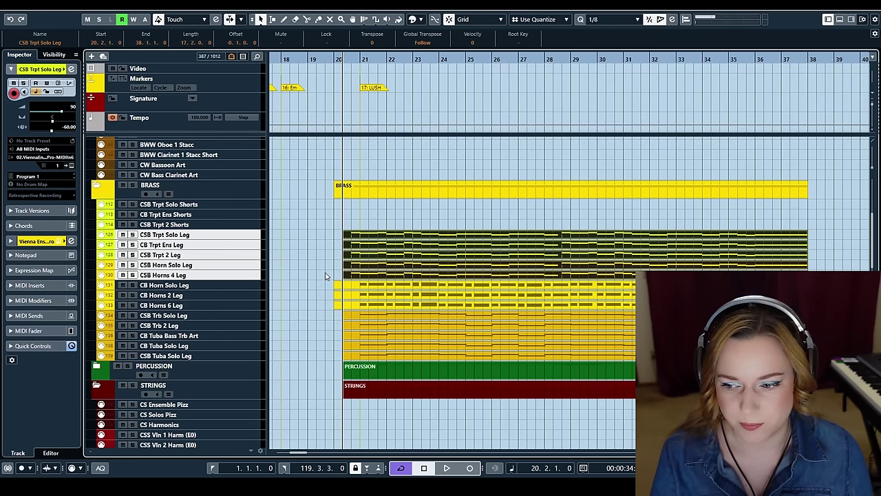
key(Return)
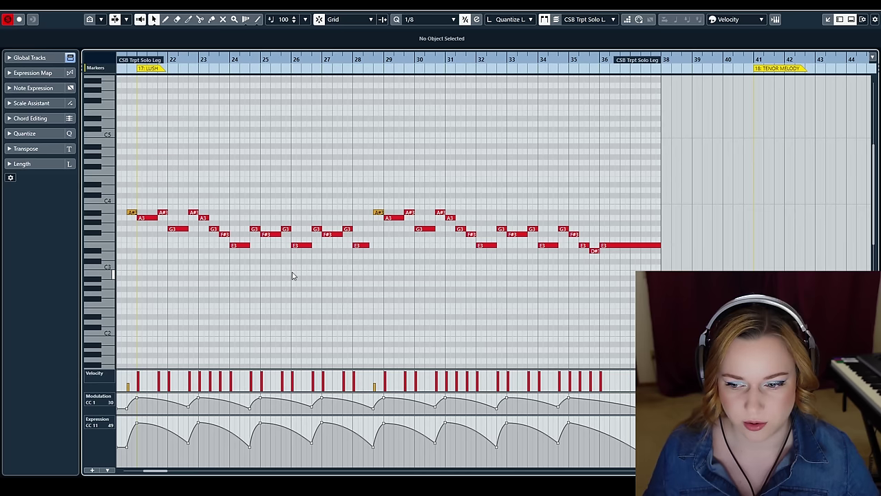
Play the trumpet and horn melody from its start into the repeat of the phrase, and return to the arrangement
scroll(235, 149, left, 4)
scroll(237, 147, right, 2)
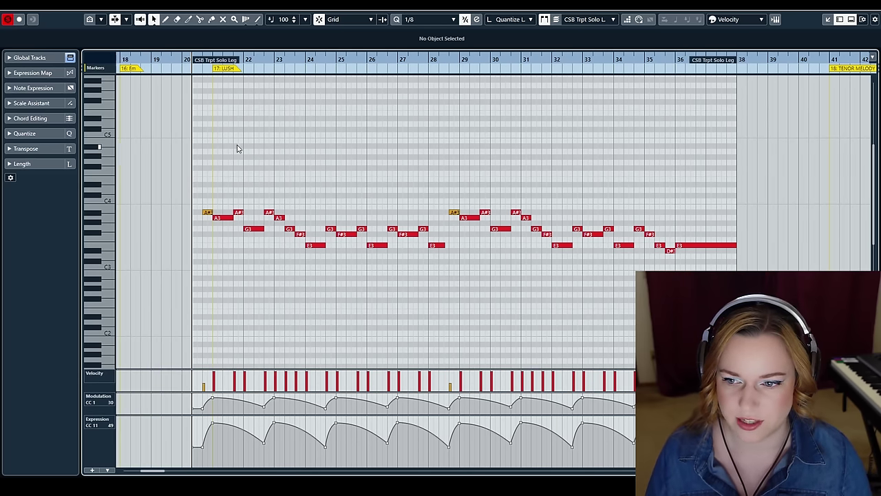
scroll(232, 157, right, 2)
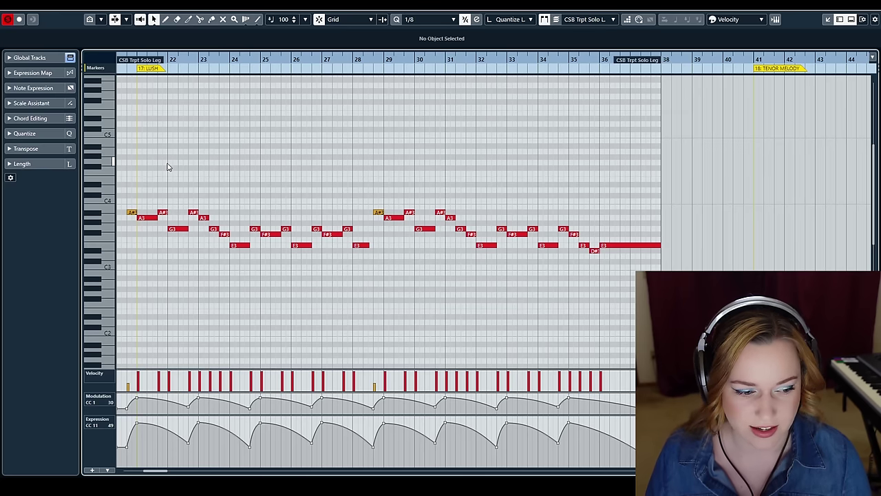
key(space)
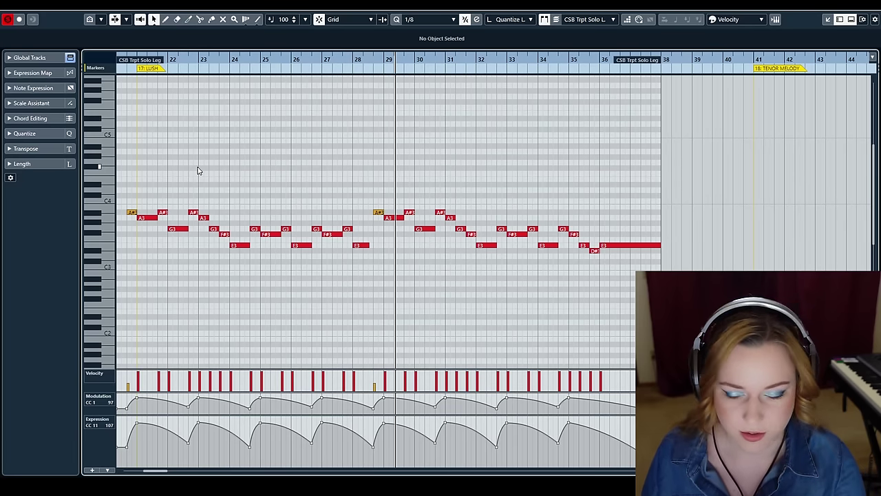
key(ctrl+e)
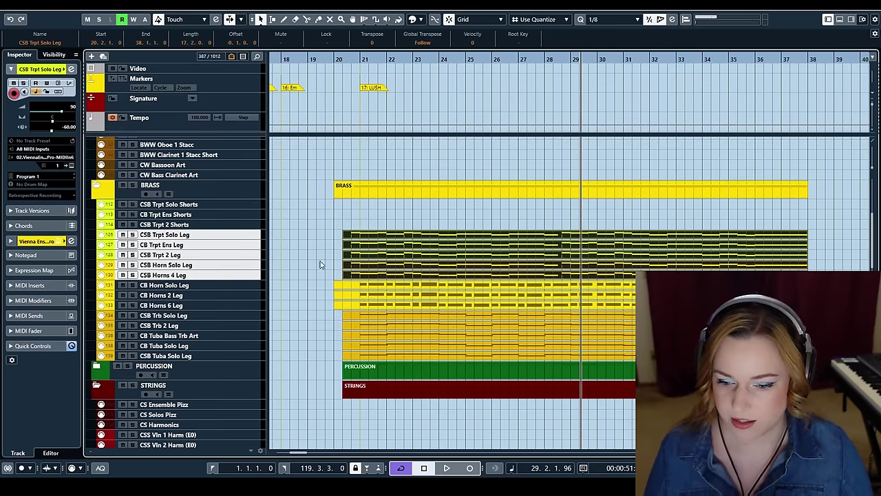
Solo the WOODWINDS, BRASS and STRINGS folders together
scroll(322, 266, up, 5)
click(133, 161)
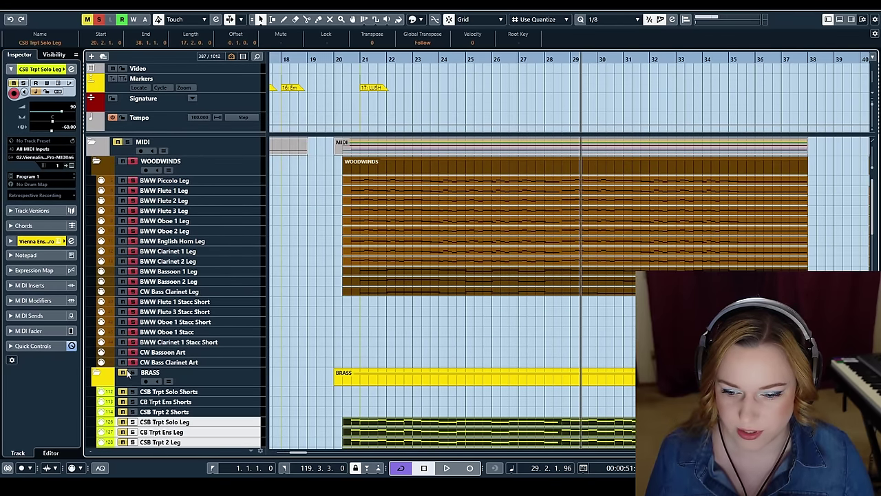
scroll(341, 352, down, 10)
click(133, 198)
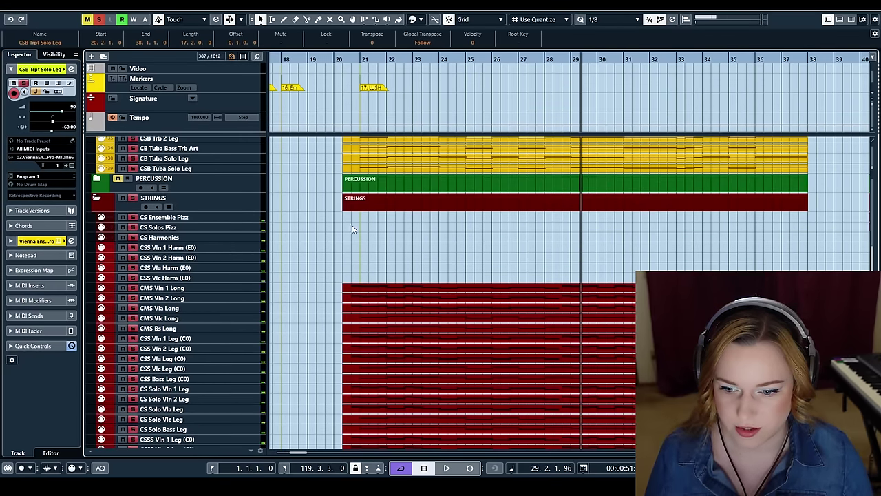
Play the soloed woodwinds, brass and strings from the LUSH parts' start to their end while looking through their tracks
click(342, 60)
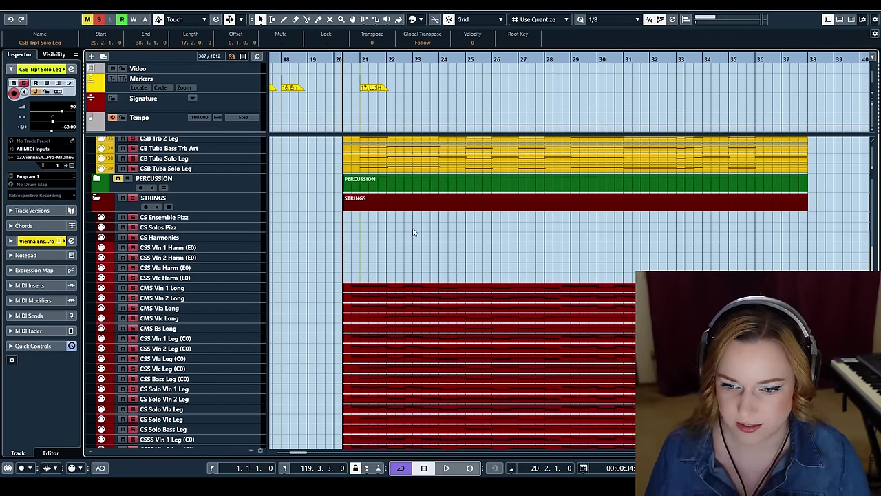
key(space)
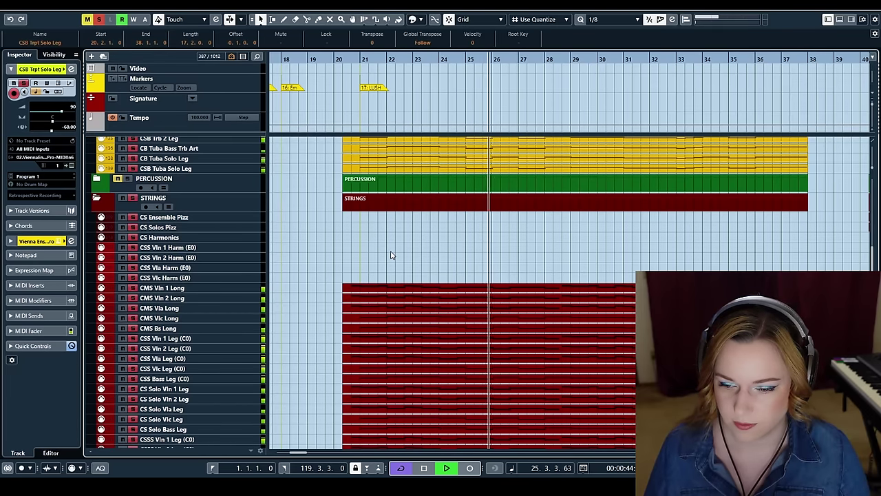
scroll(390, 251, up, 5)
scroll(390, 251, up, 5)
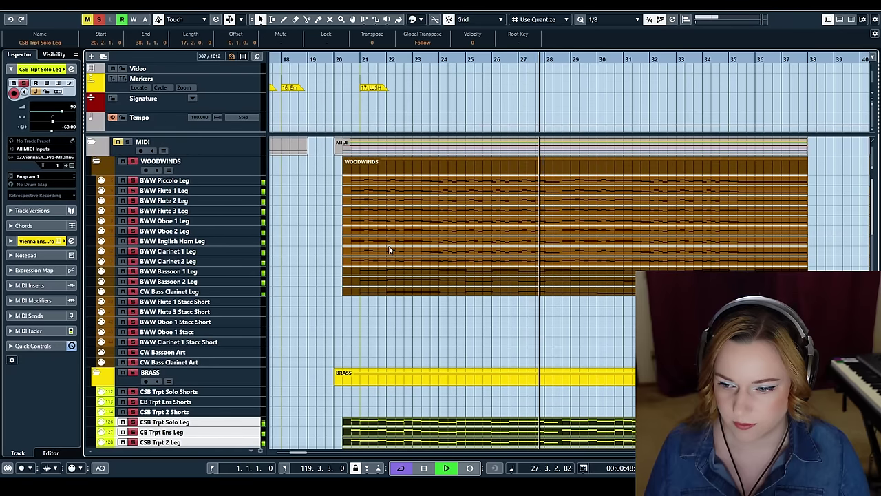
click(328, 256)
scroll(328, 256, down, 3)
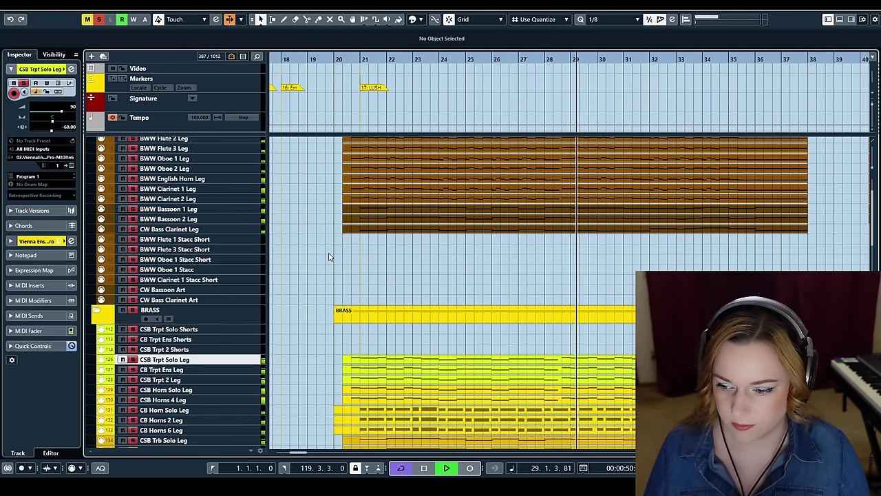
scroll(329, 256, down, 5)
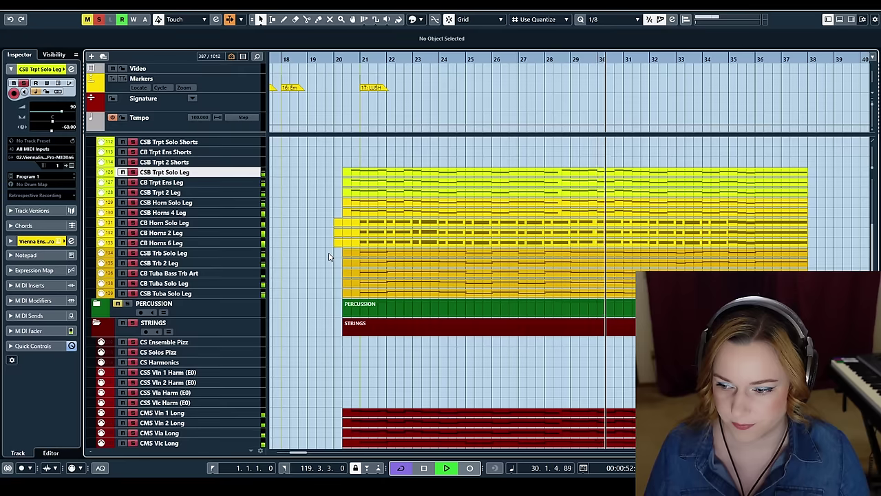
scroll(329, 257, down, 1)
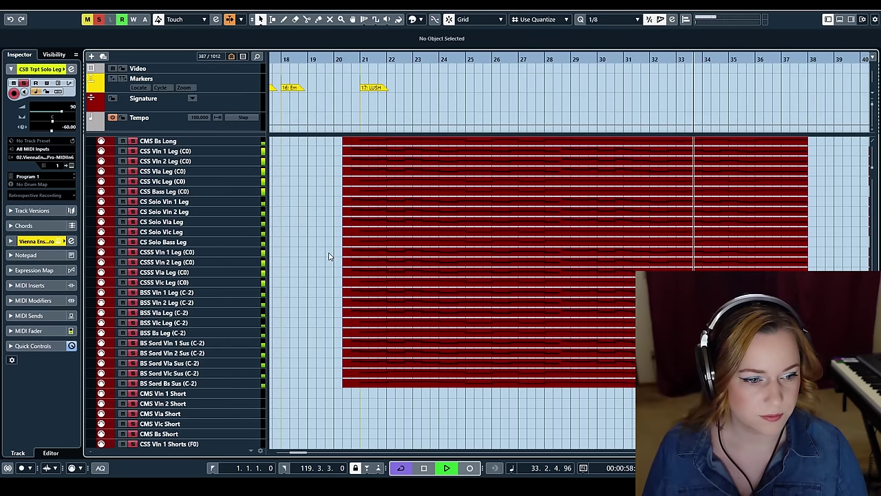
scroll(329, 256, down, 1)
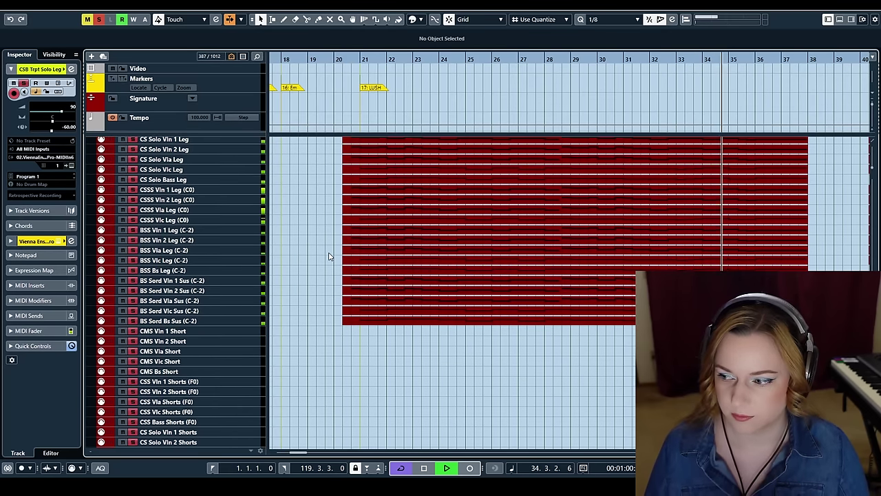
scroll(328, 256, up, 1)
scroll(328, 256, up, 1)
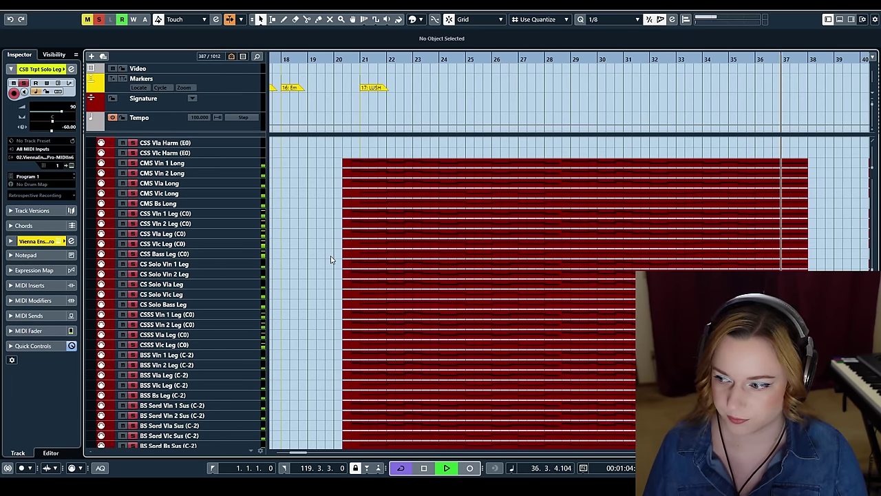
key(space)
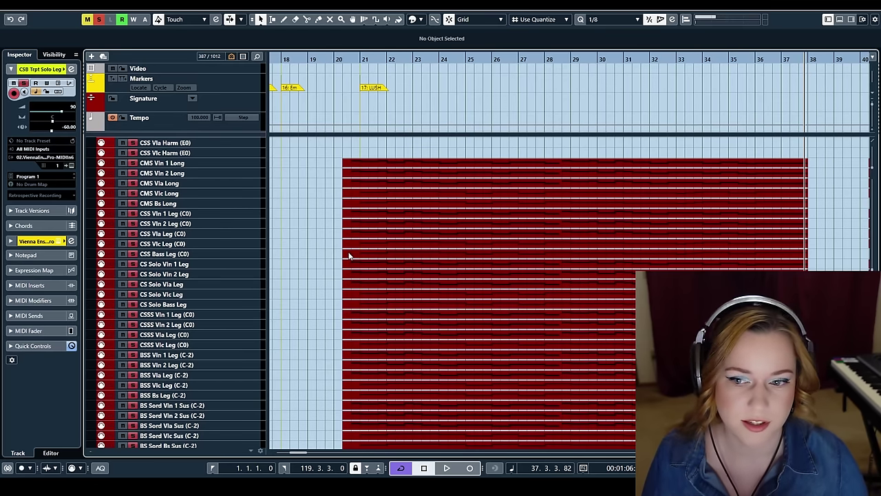
Collapse the WOODWINDS, BRASS and STRINGS folders and clear their solos
scroll(336, 264, up, 8)
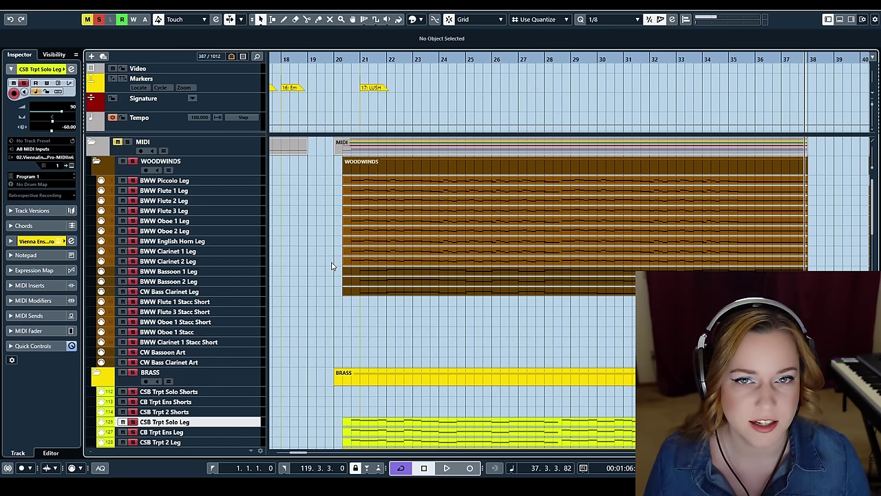
click(103, 163)
click(98, 183)
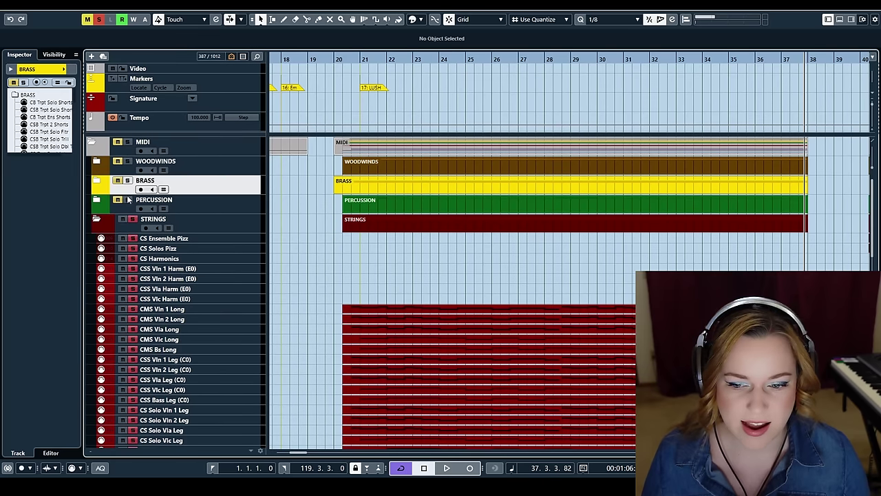
click(97, 220)
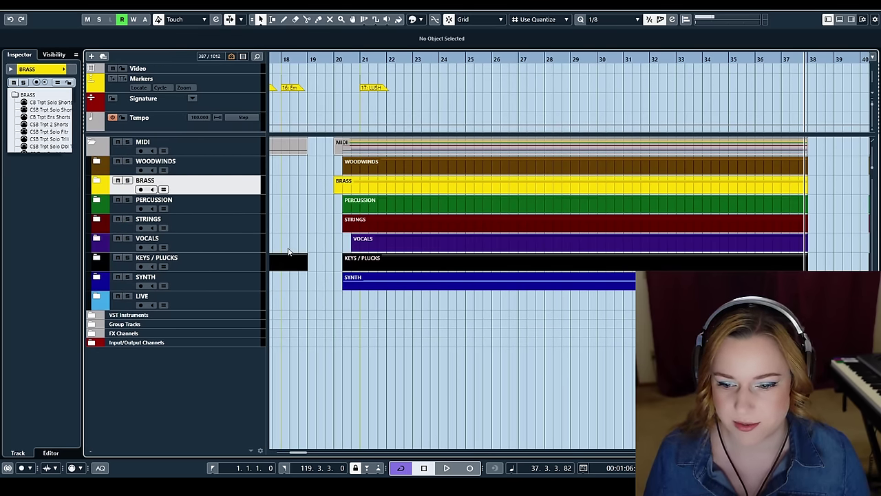
Expand and solo the VOCALS folder, and place the playback position just before its LUSH parts
click(97, 240)
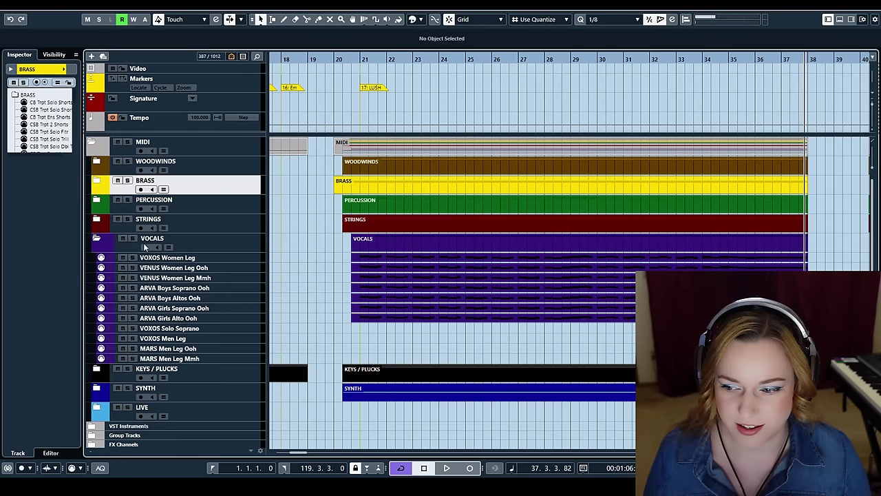
click(133, 238)
click(347, 59)
Open the seven women's, boys' and girls' vocal parts together in the Key Editor, play them, and return to the arrangement
drag(344, 262, 407, 330)
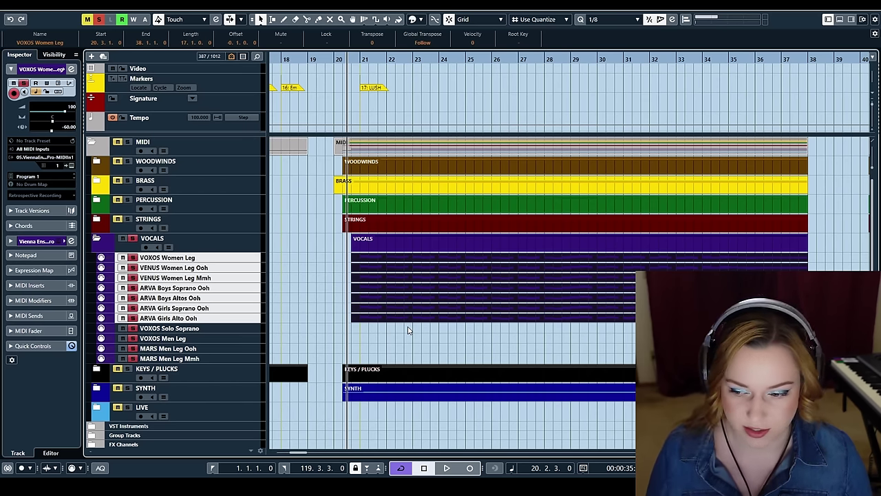
key(Return)
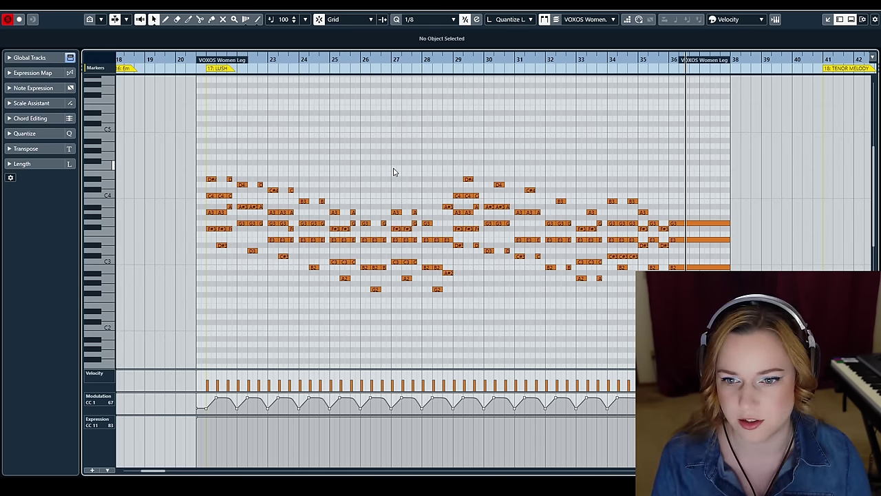
key(Escape)
Clear the VOCALS solo, mute KEYS / PLUCKS and SYNTH, and play the remaining ensemble from bar 20 to the LUSH section's end
click(133, 238)
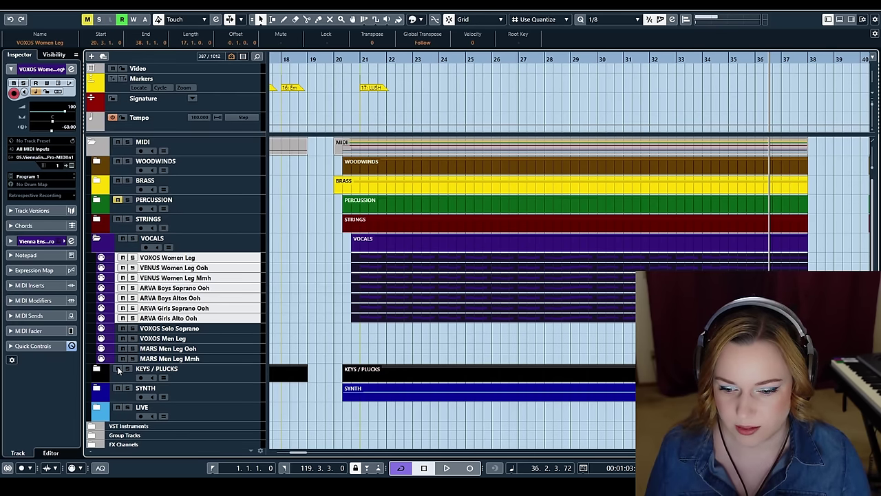
click(338, 59)
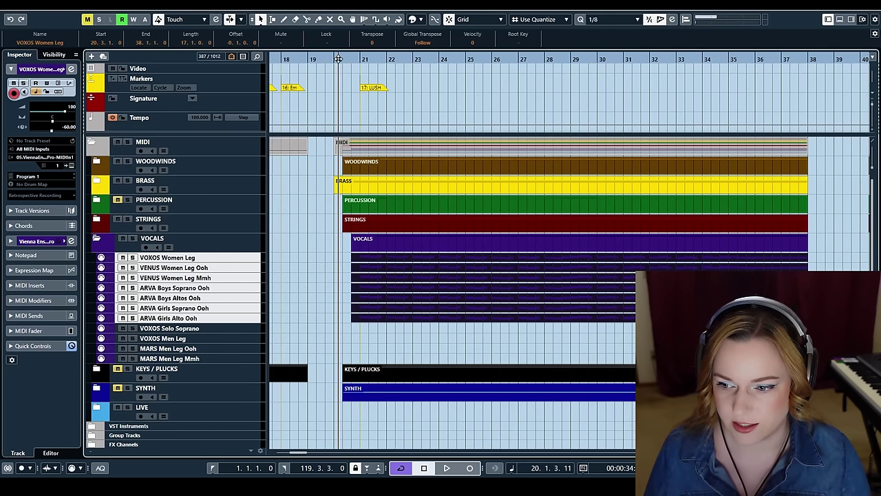
click(338, 269)
key(space)
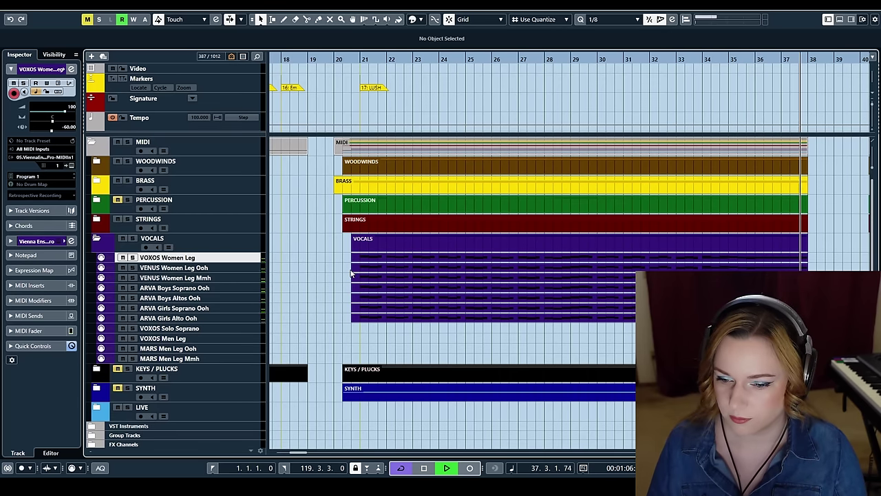
key(space)
Collapse VOCALS, expand and unmute the SYNTH folder, and place the playback position near the start of its Sine Bass part
click(97, 239)
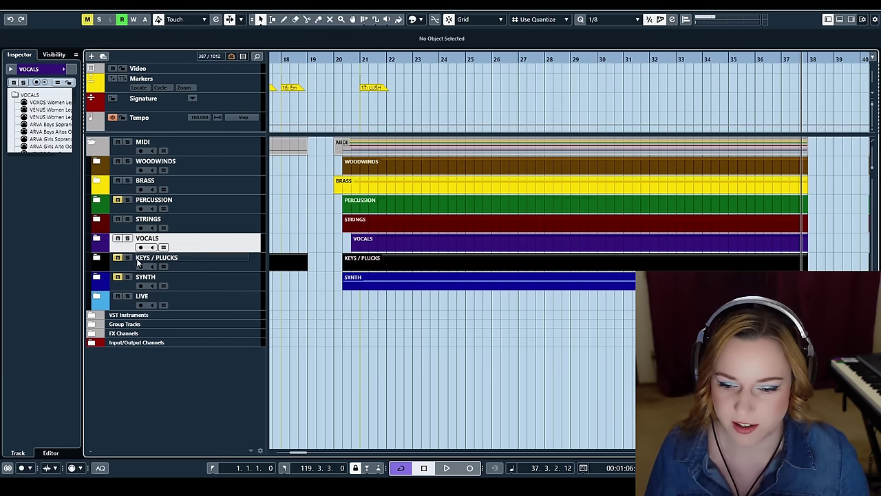
click(97, 281)
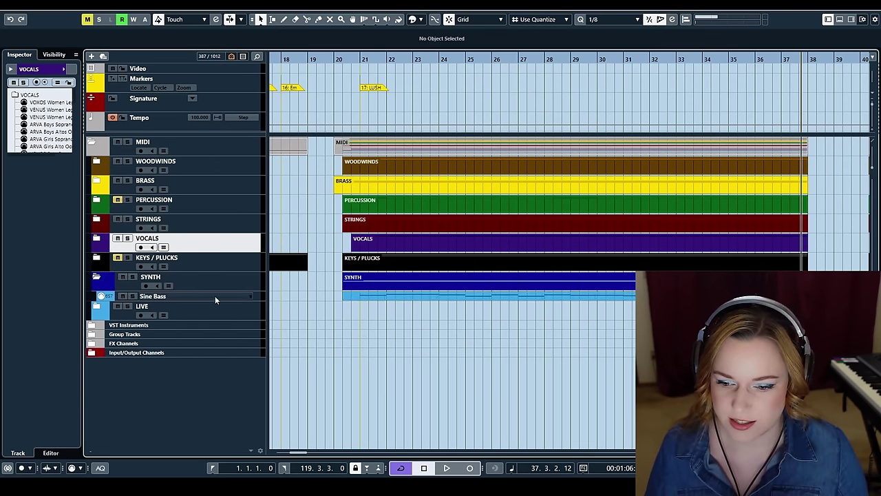
click(196, 297)
click(355, 59)
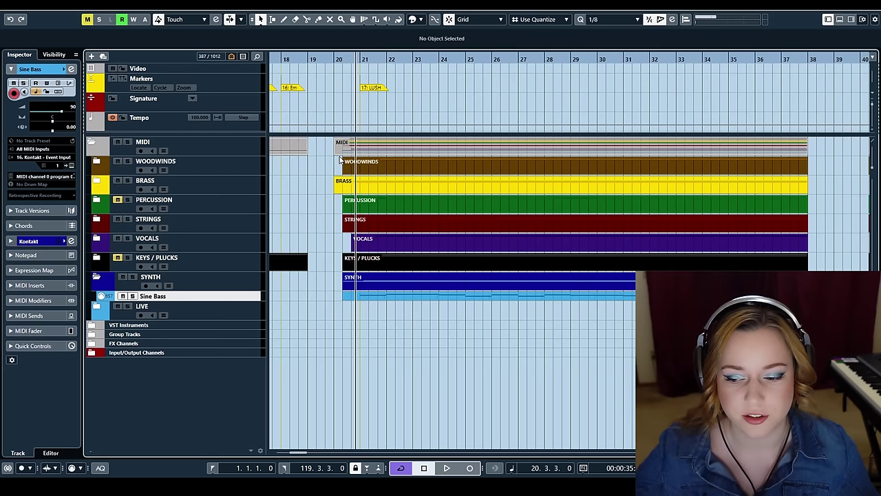
Solo the Sine Bass track, play its opening bars, and clear the solo
click(389, 297)
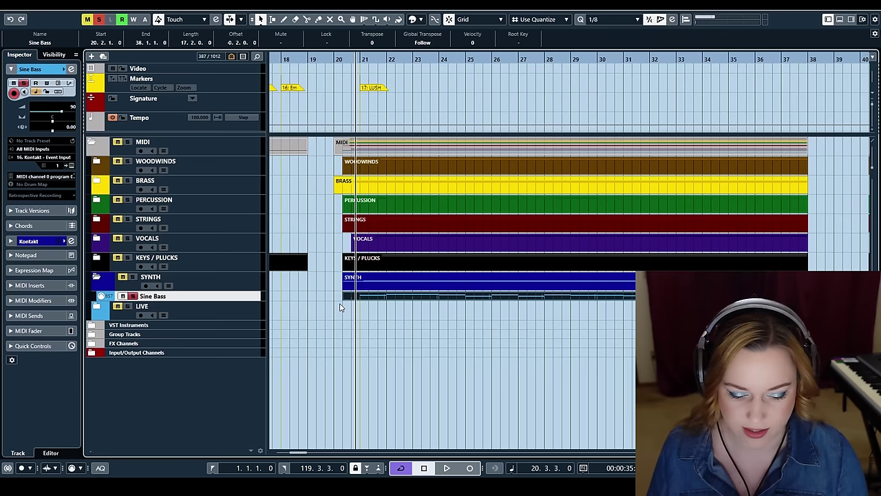
key(space)
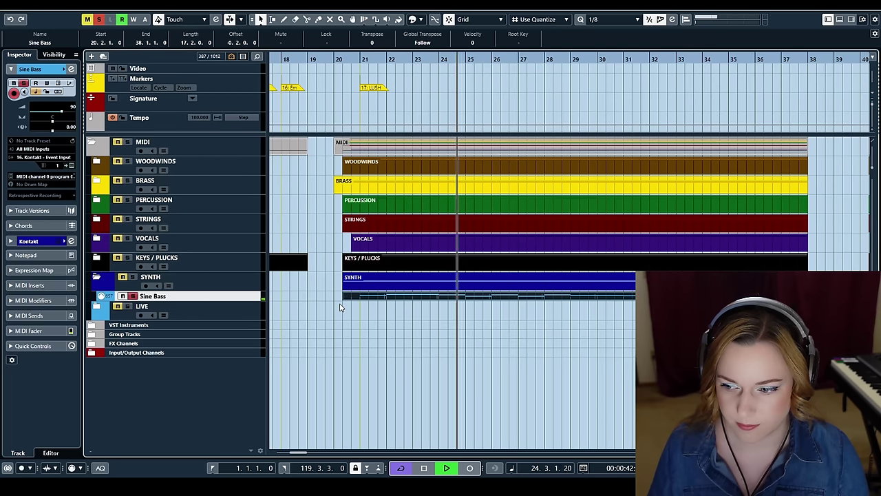
key(space)
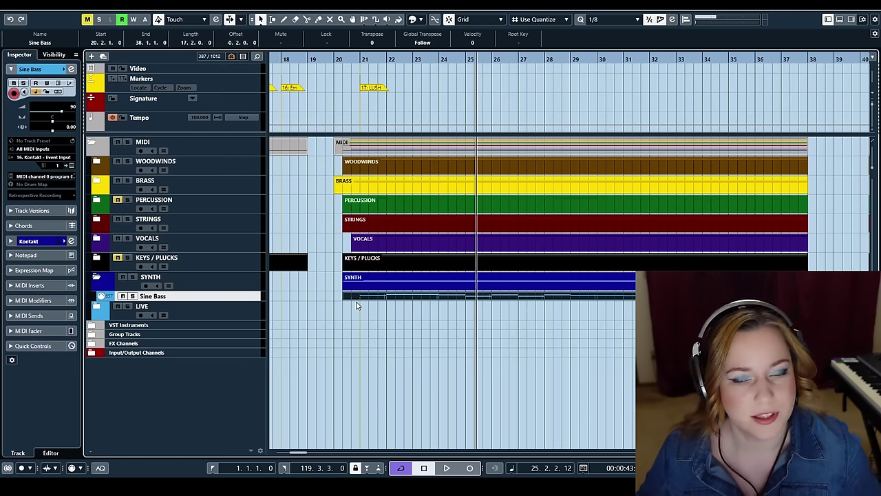
Collapse SYNTH, expand and unmute KEYS / PLUCKS, and place the playback position at the start of the LUSH Piano in Blue part
click(96, 277)
click(139, 283)
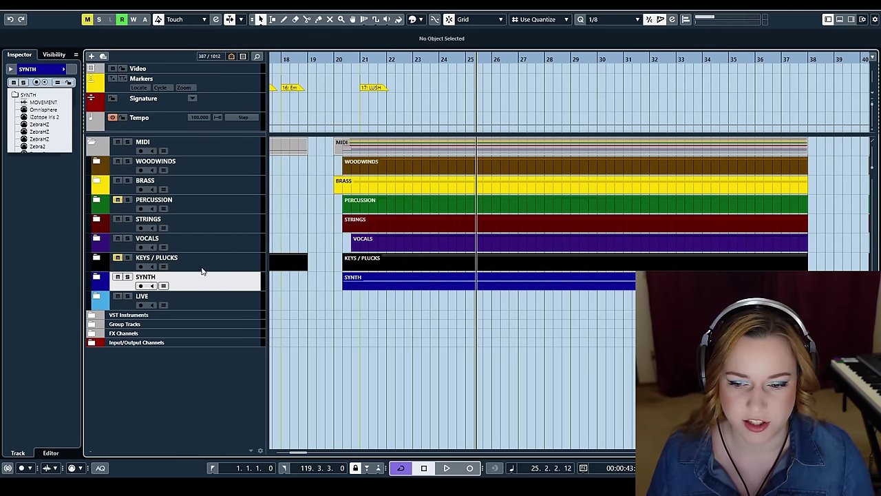
click(97, 259)
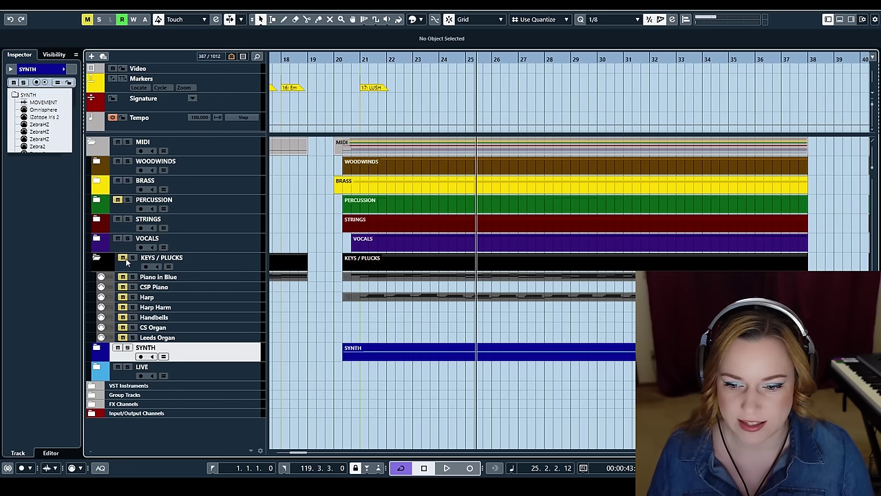
click(367, 278)
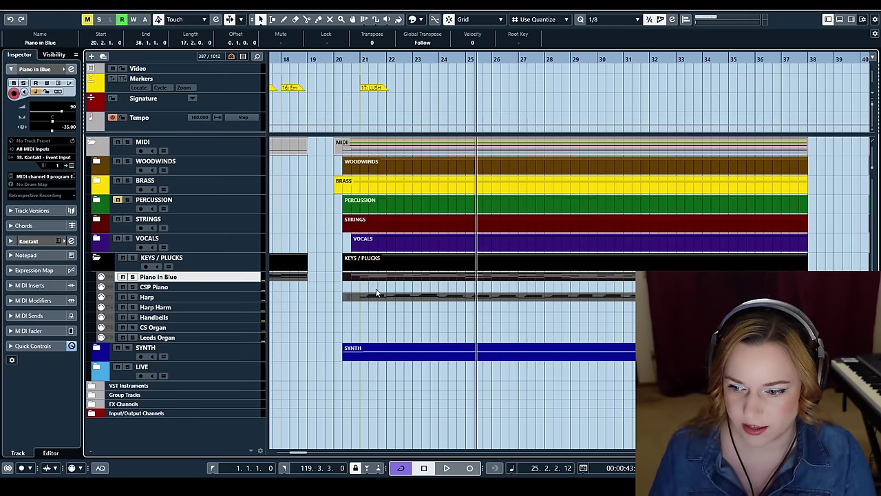
click(345, 59)
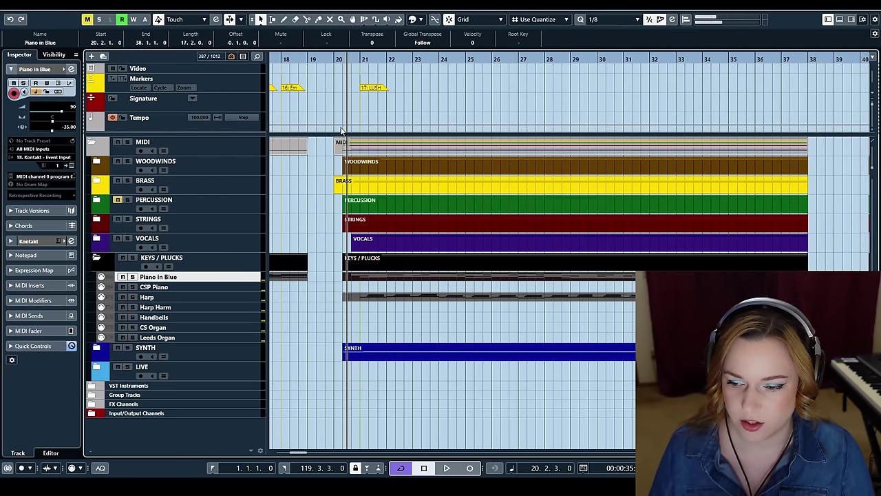
Open the LUSH Harp part in the Key Editor, play its bass notes and chords, and return to the arrangement
click(328, 309)
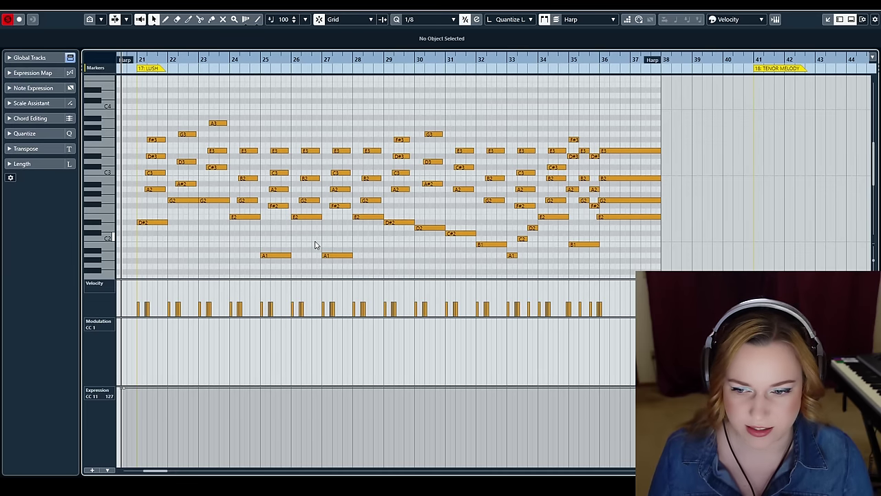
scroll(315, 245, left, 3)
key(space)
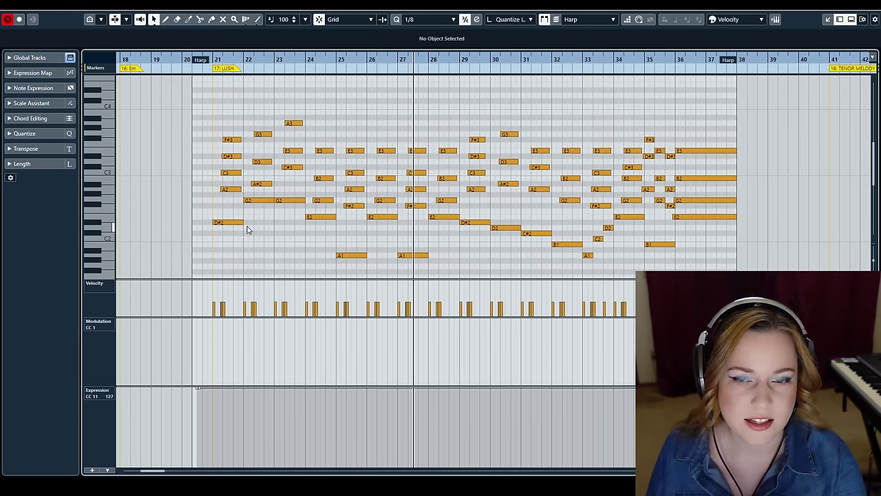
key(Return)
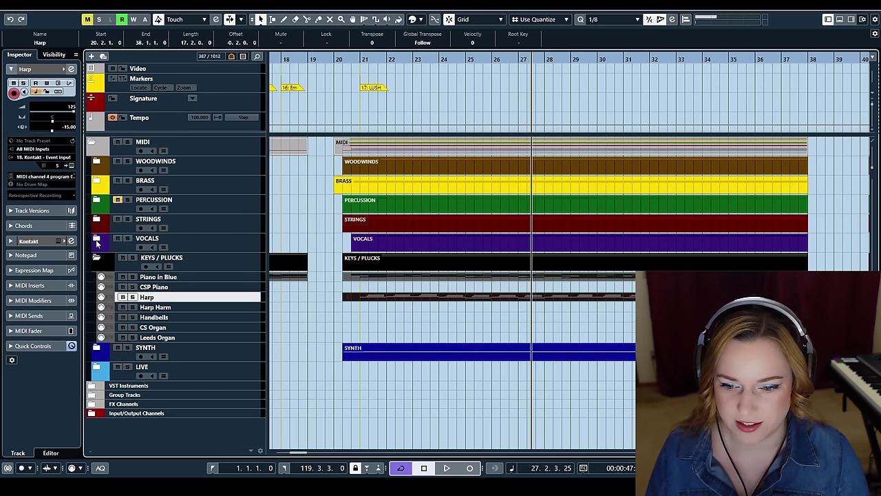
Expand and unmute the PERCUSSION folder, and open its LUSH CP Celeste and CP Vibraphone parts in the Key Editor
click(97, 200)
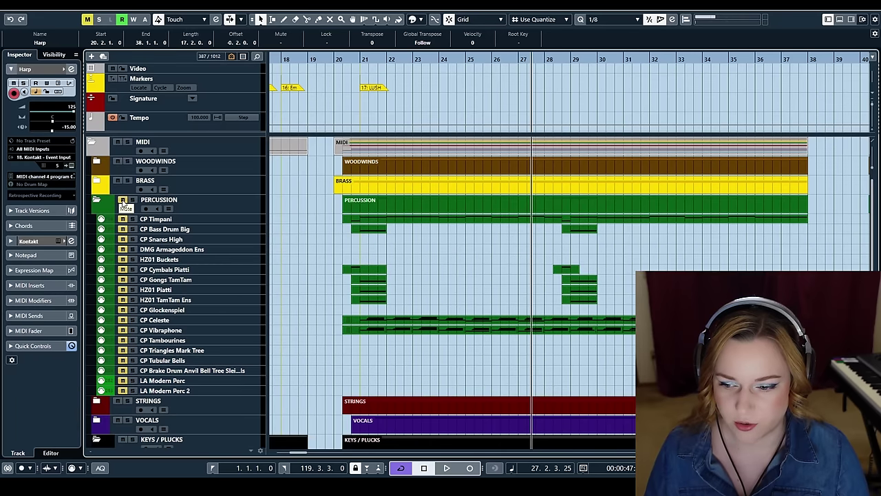
click(122, 200)
drag(339, 322, 377, 345)
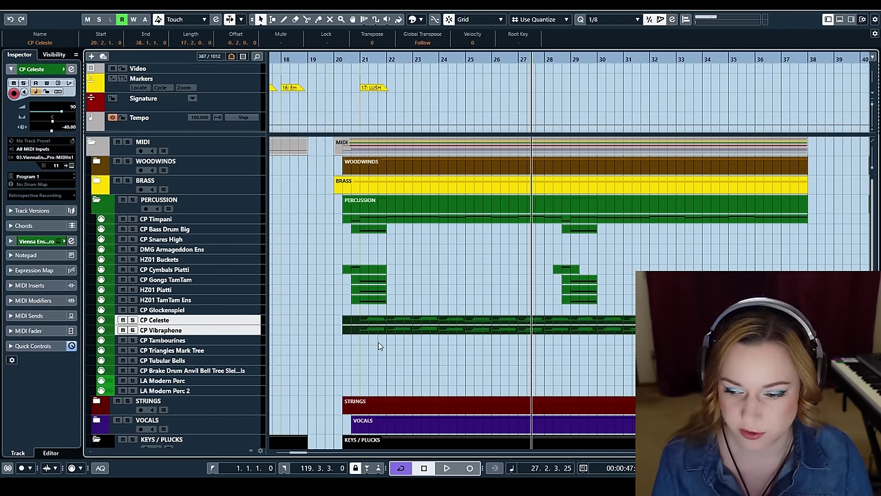
key(ctrl+e)
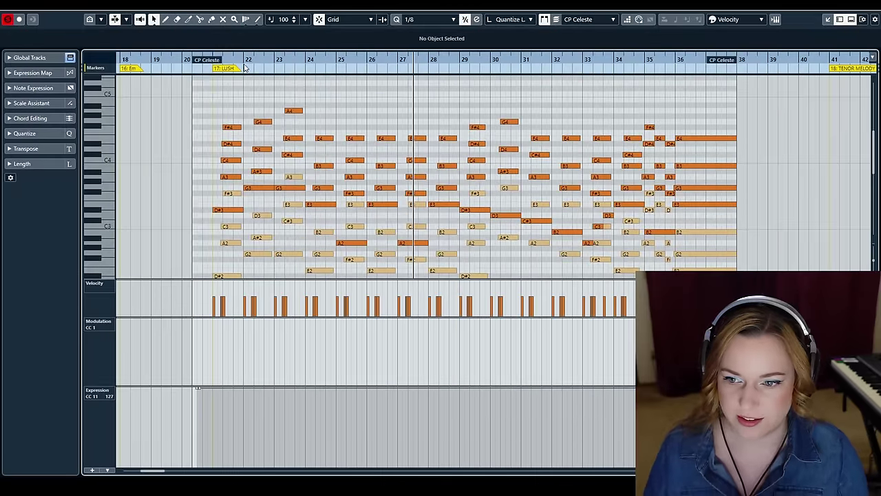
Play the Celeste and Vibraphone notes from just before the LUSH marker, examine their lower notes, and return to the arrangement
drag(237, 66, 227, 92)
scroll(305, 206, down, 3)
scroll(305, 205, up, 6)
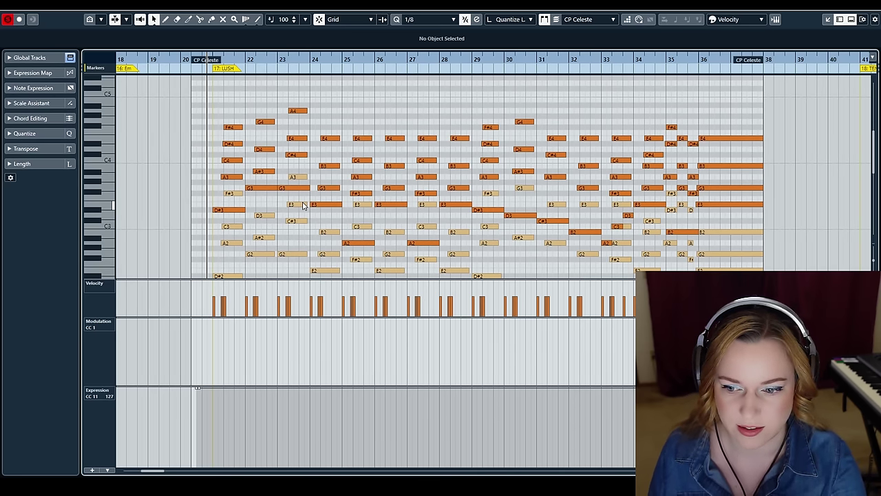
key(space)
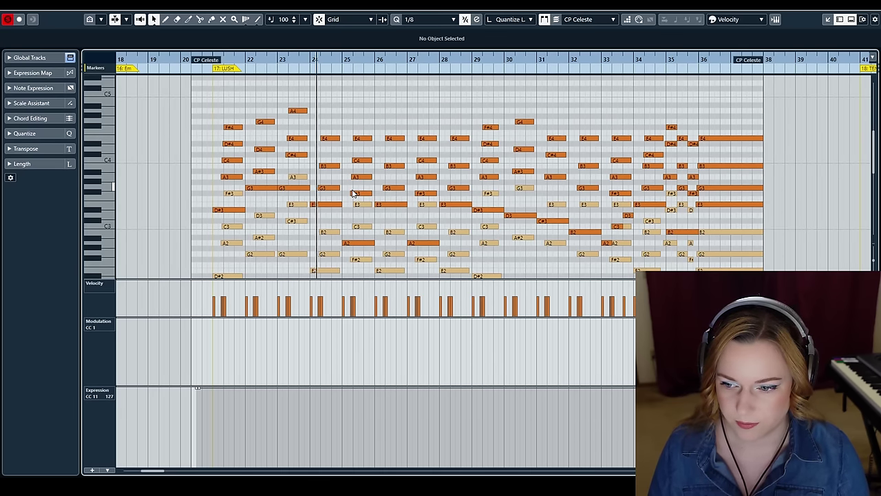
scroll(352, 193, down, 2)
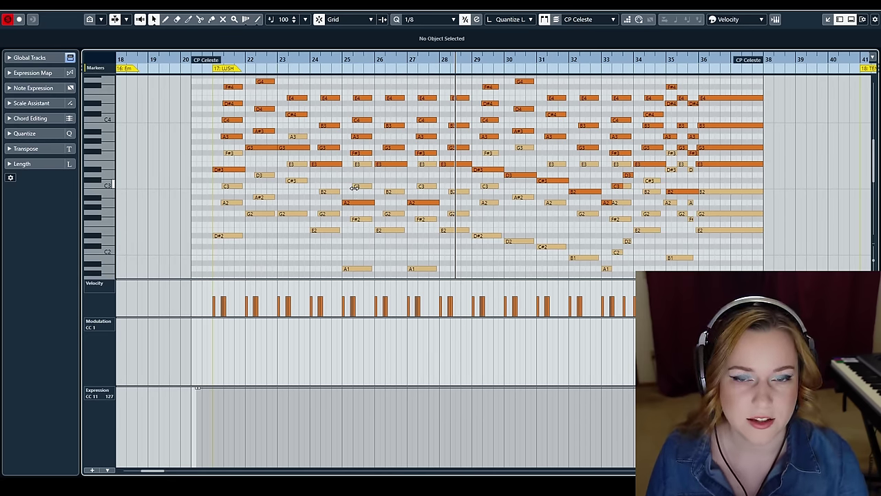
key(ctrl+e)
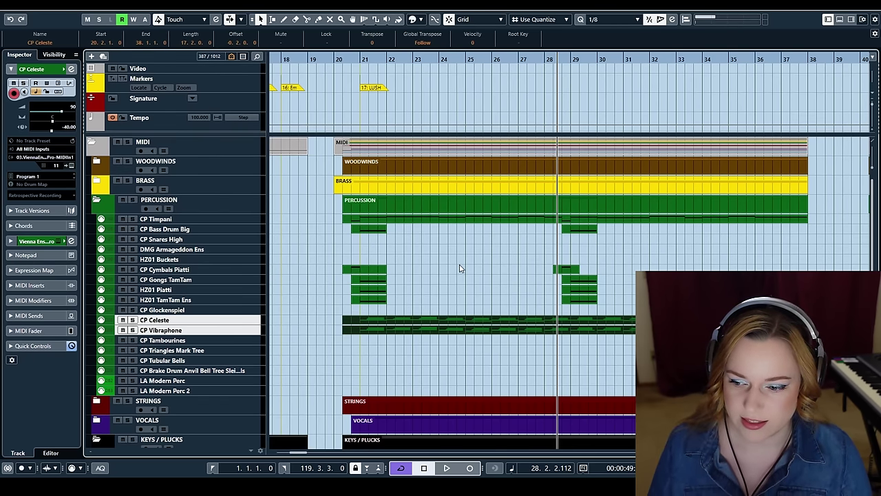
Solo the CP Timpani track, play its LUSH part from its opening bars, and clear the solo
click(386, 220)
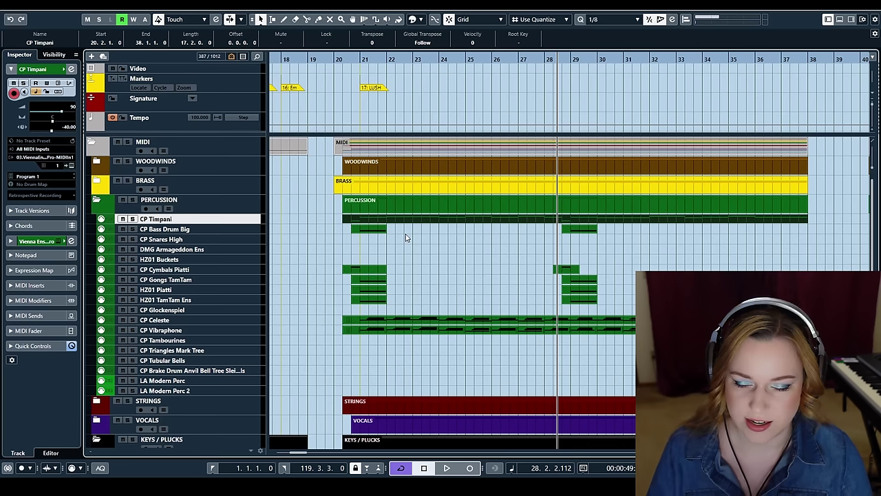
click(350, 59)
key(s)
key(space)
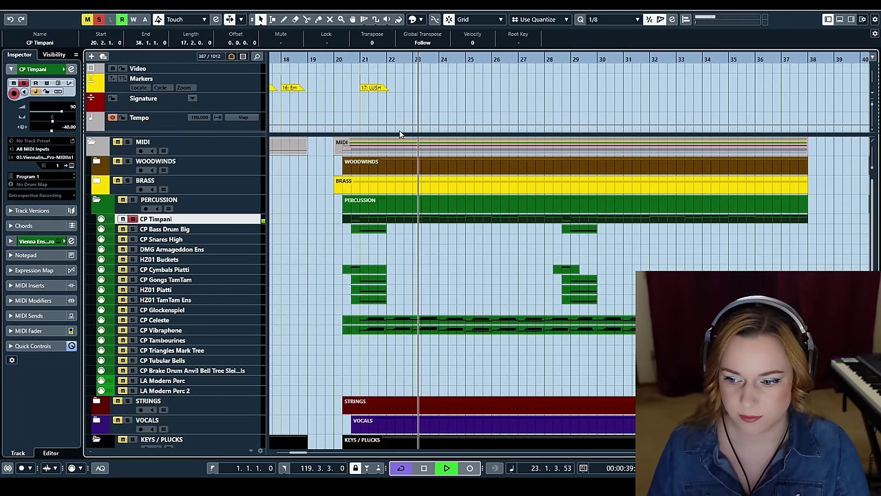
key(space)
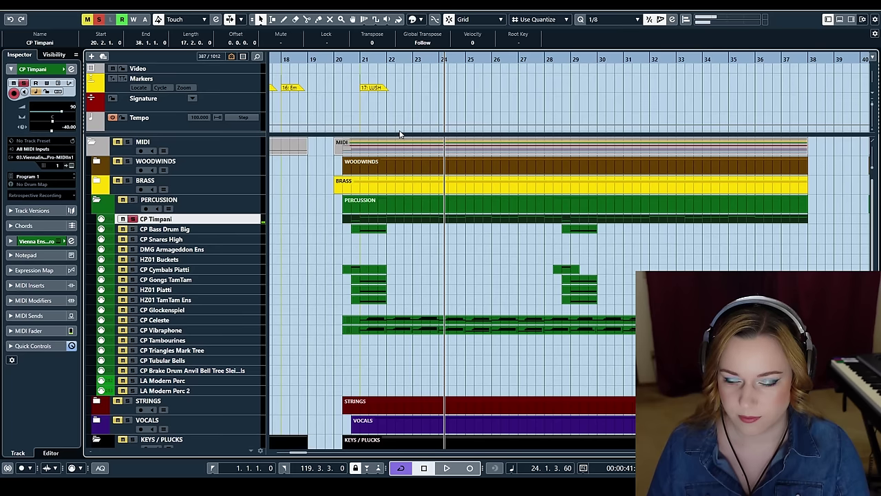
key(s)
Solo the tracks of the opening LUSH bass drum, cymbal, gong, piatti and tamtam parts, play them from bar 20, and clear the solo
drag(338, 232, 413, 308)
click(343, 59)
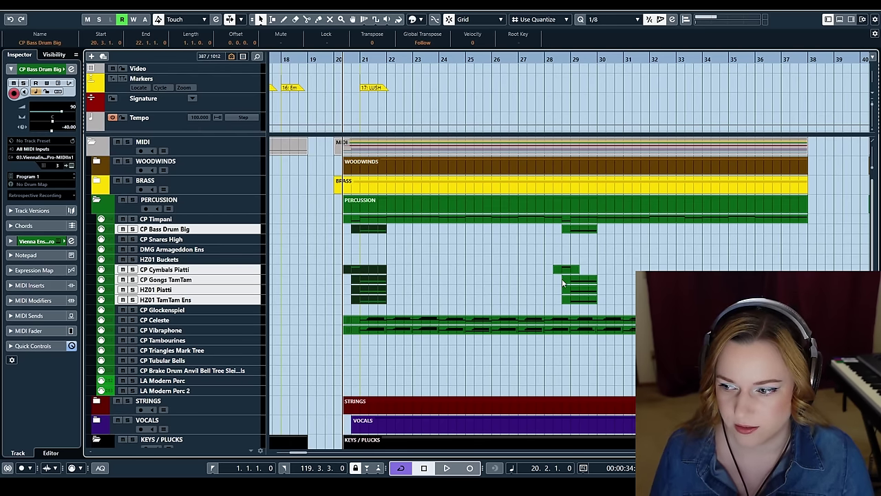
key(s)
key(space)
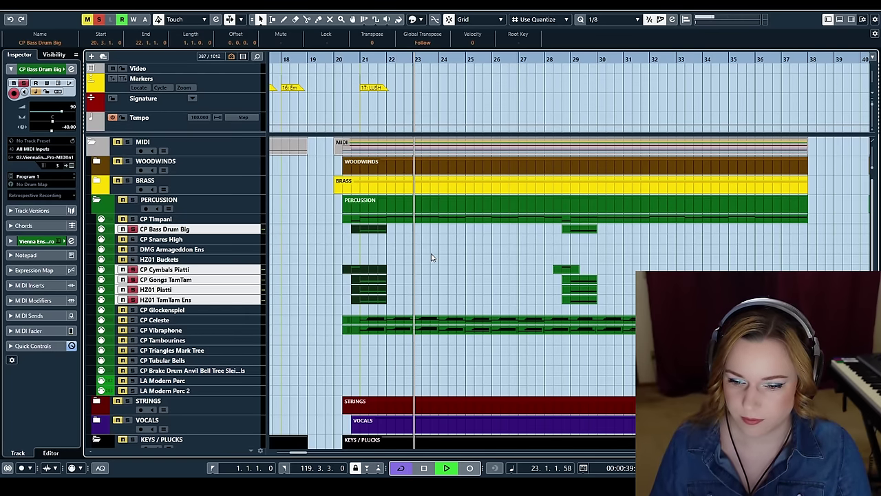
key(space)
key(s)
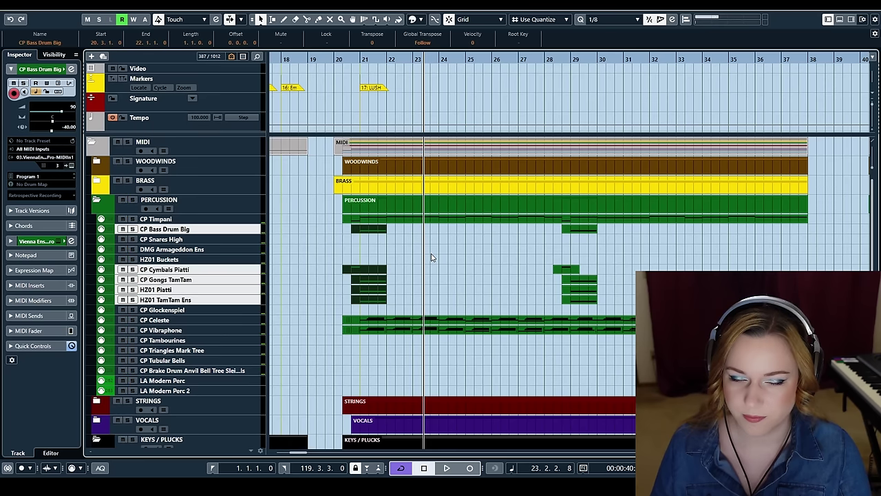
Collapse the PERCUSSION and KEYS / PLUCKS folders, and play the full LUSH variation from bar 20
click(97, 200)
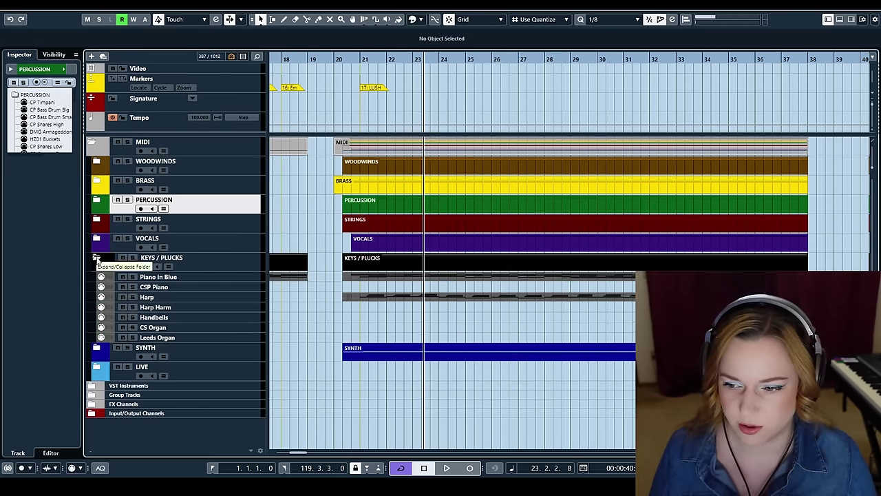
click(97, 258)
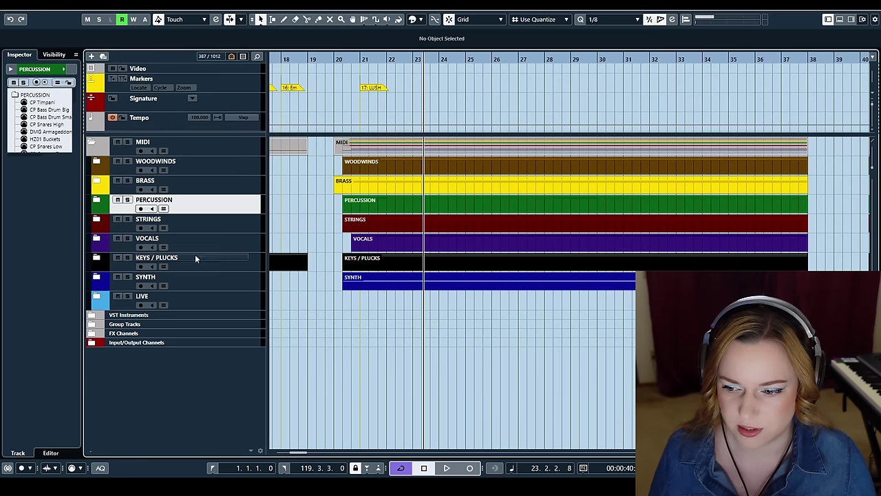
click(336, 59)
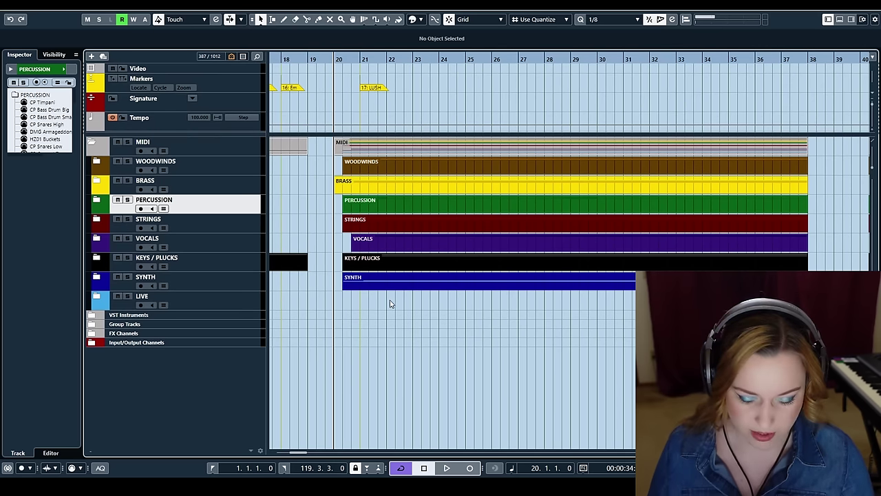
scroll(389, 304, down, 1)
scroll(403, 299, right, 3)
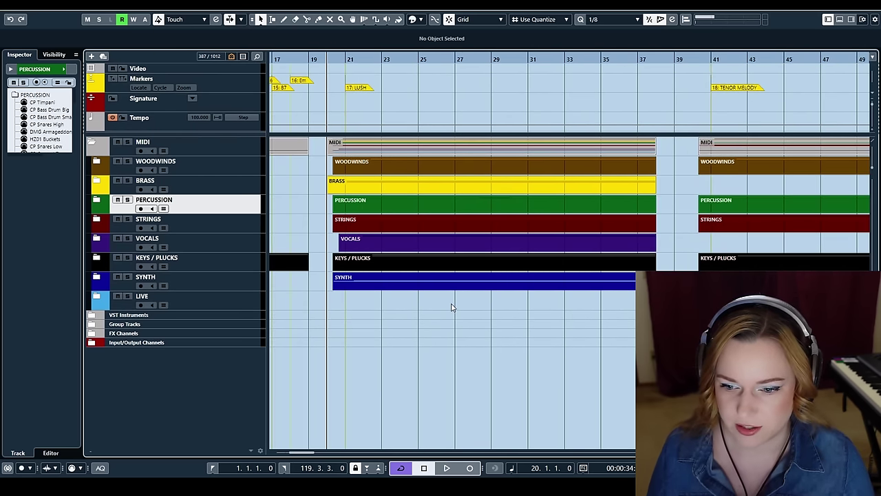
key(space)
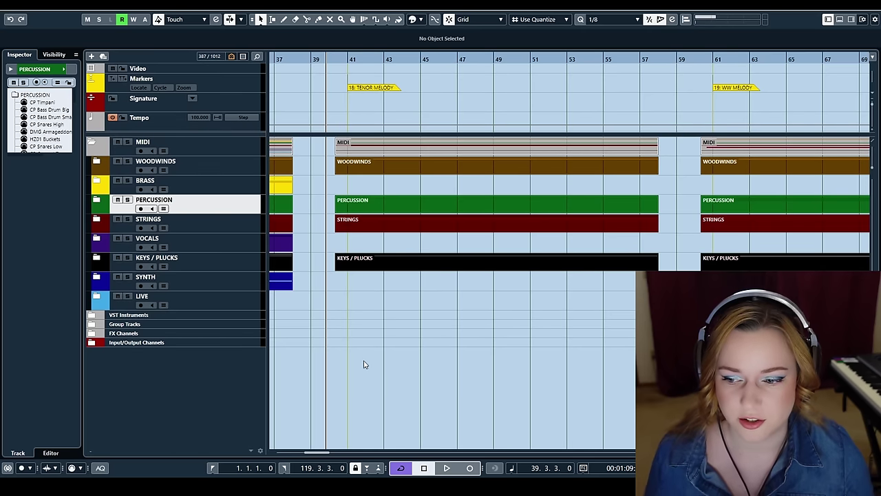
Expand the STRINGS folder and open the TENOR MELODY Vlc parts of the CMS, CSS, CS Solo, CSSS, BSS and BS Sord tracks in the Key Editor
click(97, 220)
scroll(377, 327, down, 3)
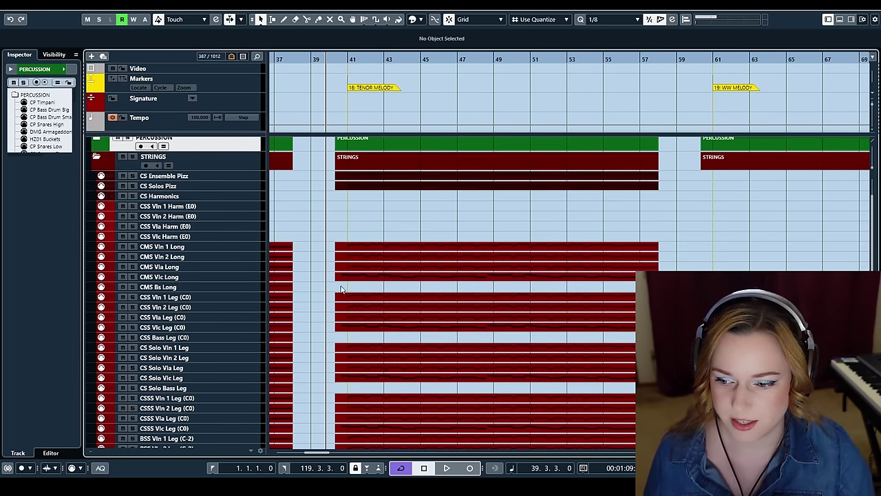
click(330, 280)
ctrl+click(348, 327)
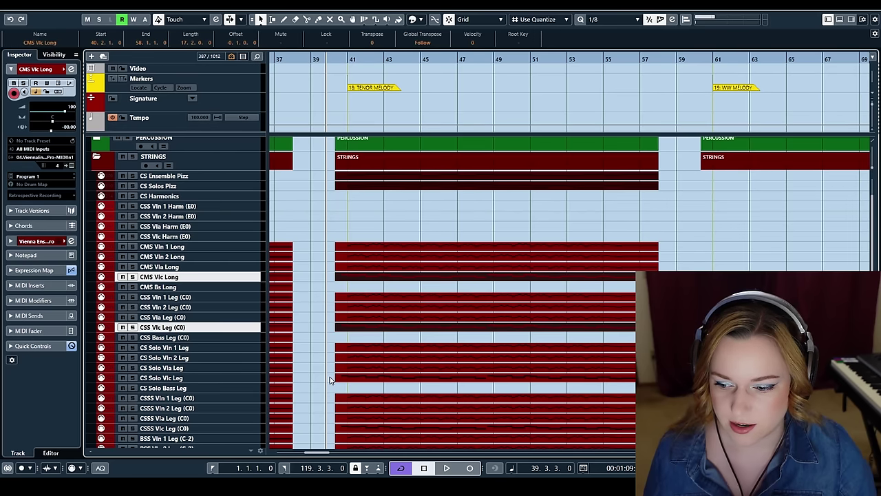
ctrl+click(348, 377)
scroll(349, 383, down, 6)
ctrl+click(354, 304)
ctrl+click(355, 345)
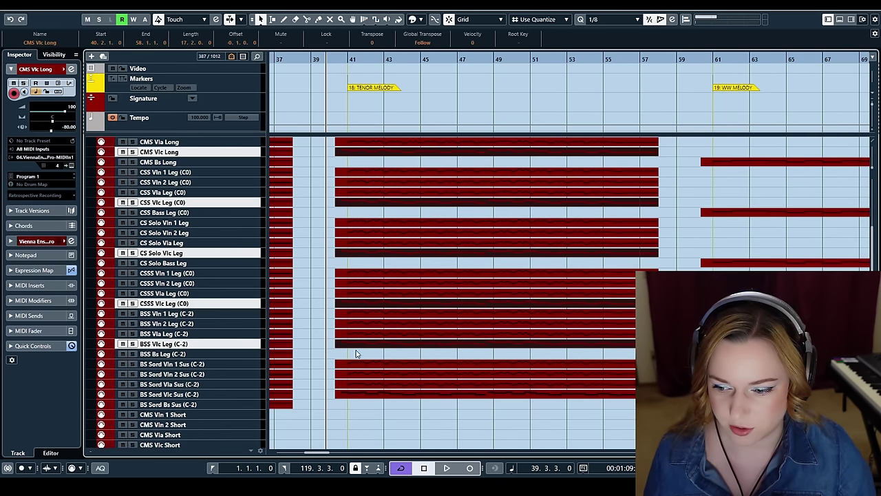
ctrl+click(363, 394)
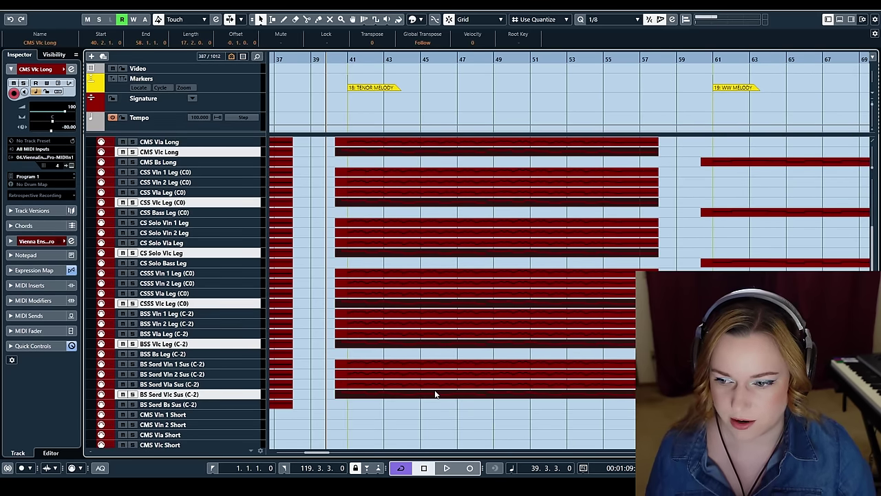
key(Return)
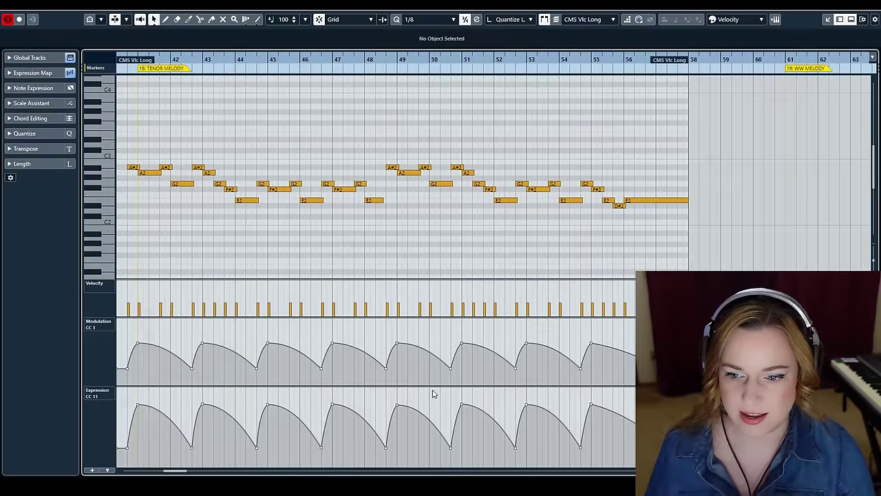
Play the cello melody from bar 40 through the TENOR MELODY section, and return to the arrangement
scroll(344, 174, left, 2)
click(187, 60)
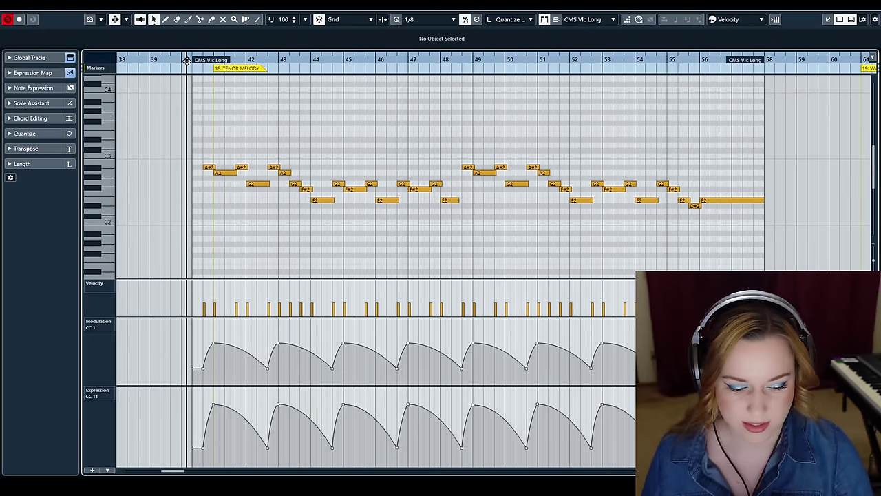
key(space)
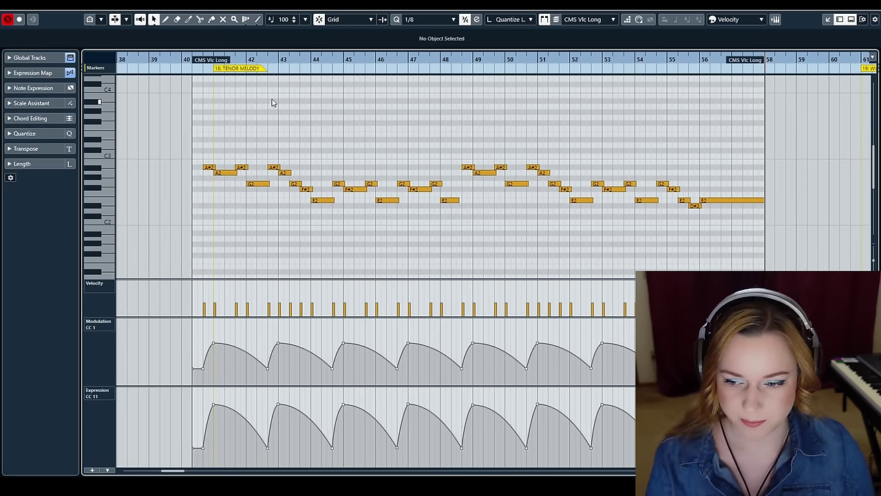
key(ctrl+e)
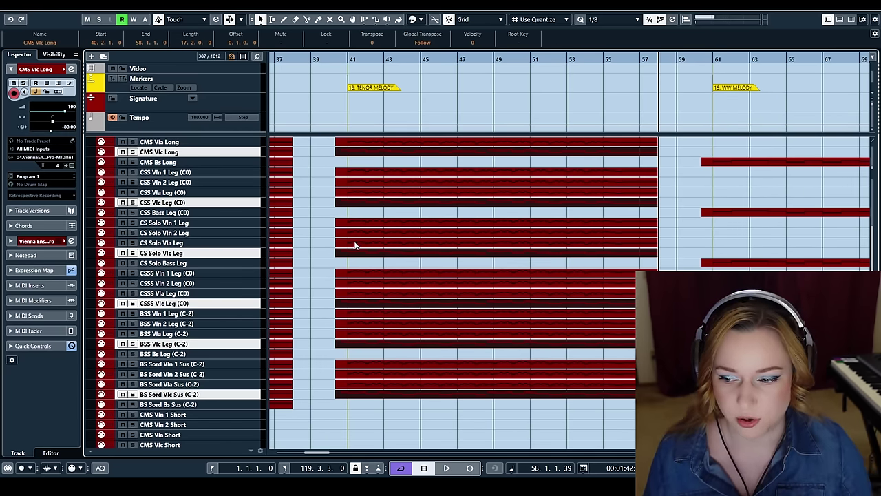
Add the CS Ensemble Pizz and CS Solos Pizz parts to the cello selection, play them in the Key Editor, and return to the arrangement
scroll(351, 300, up, 4)
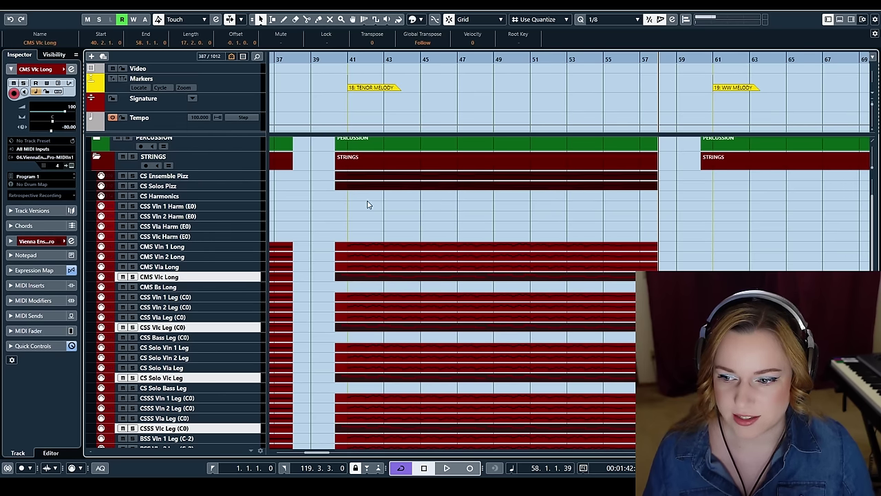
drag(326, 177, 350, 194)
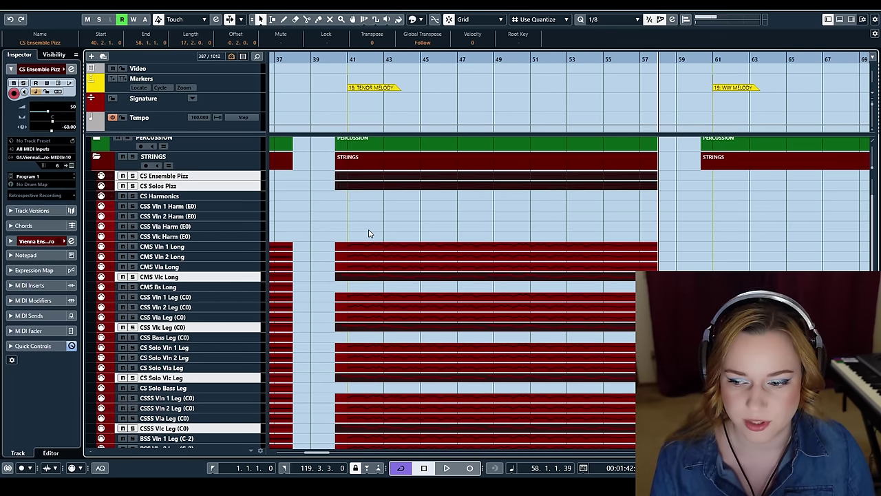
key(Return)
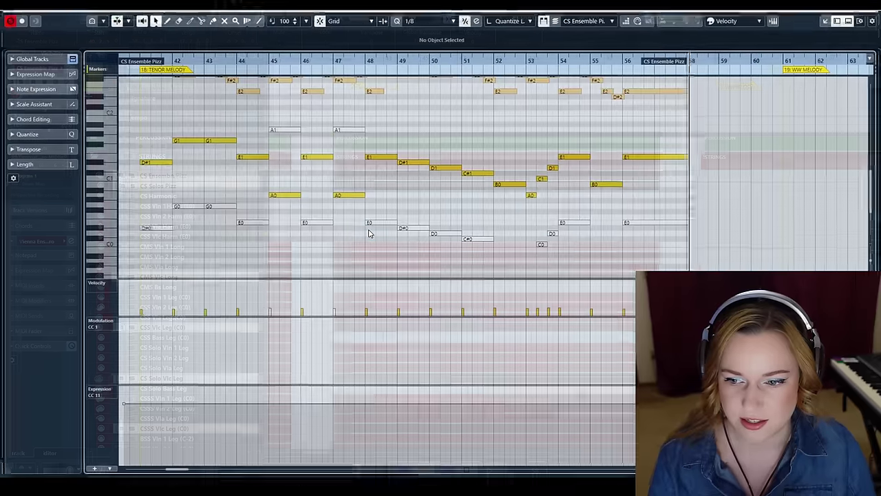
scroll(252, 206, up, 3)
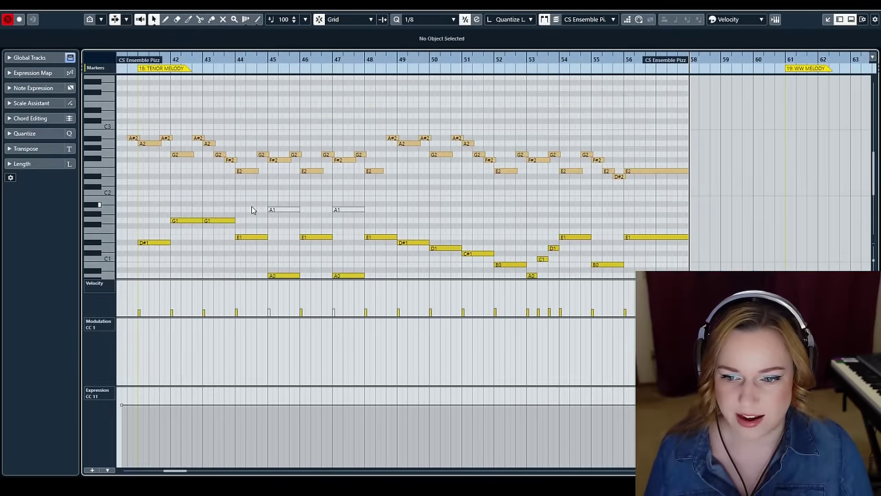
scroll(252, 207, left, 3)
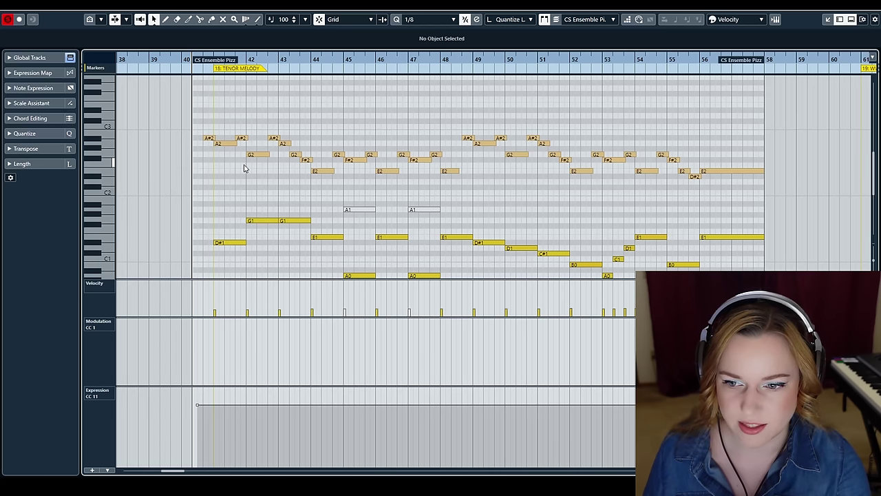
key(space)
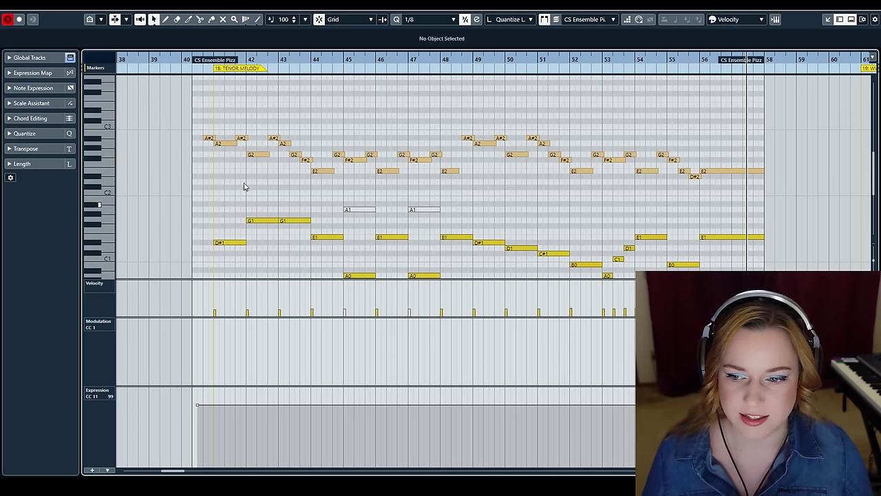
key(ctrl+e)
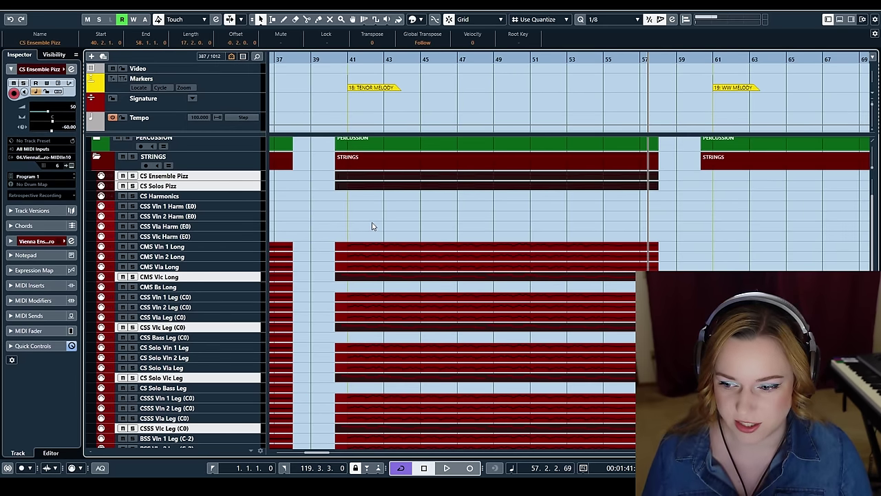
Add the violin, viola and remaining string parts of the TENOR MELODY section to the selection and open them all in the Key Editor
scroll(371, 226, down, 3)
scroll(372, 226, up, 3)
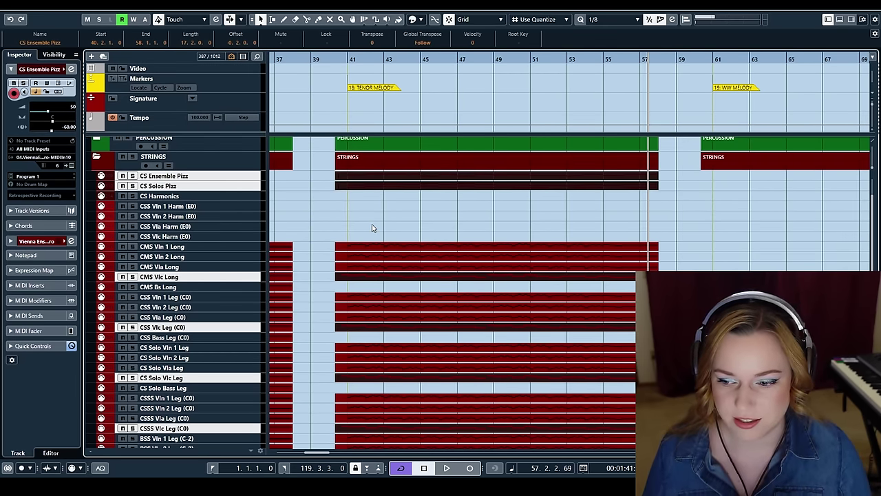
drag(324, 246, 355, 320)
scroll(351, 318, down, 3)
drag(332, 284, 356, 309)
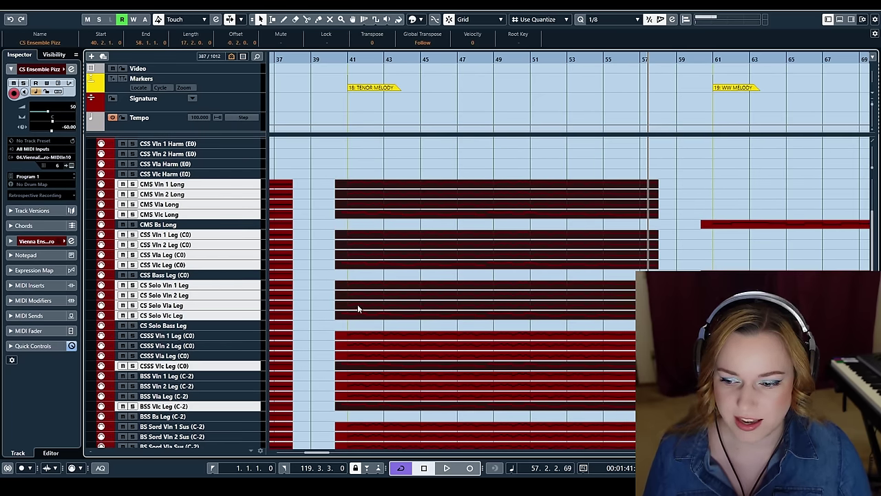
scroll(356, 311, down, 3)
drag(331, 275, 361, 392)
scroll(365, 382, up, 3)
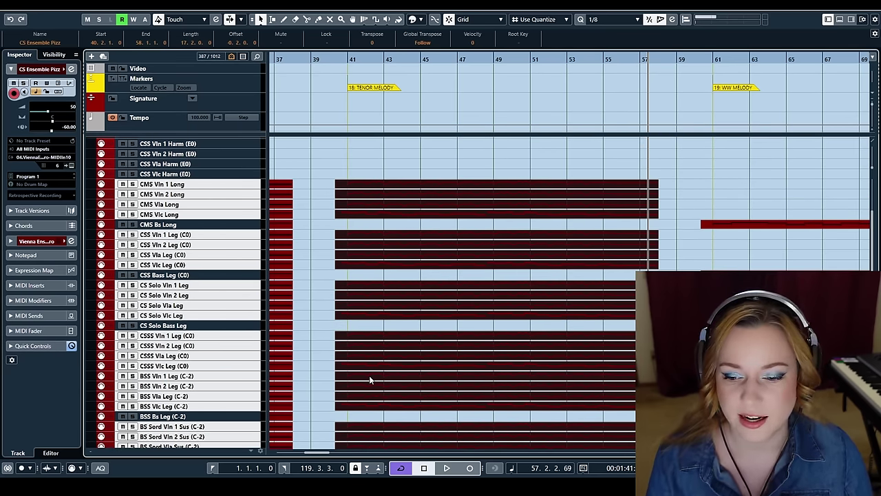
double_click(369, 377)
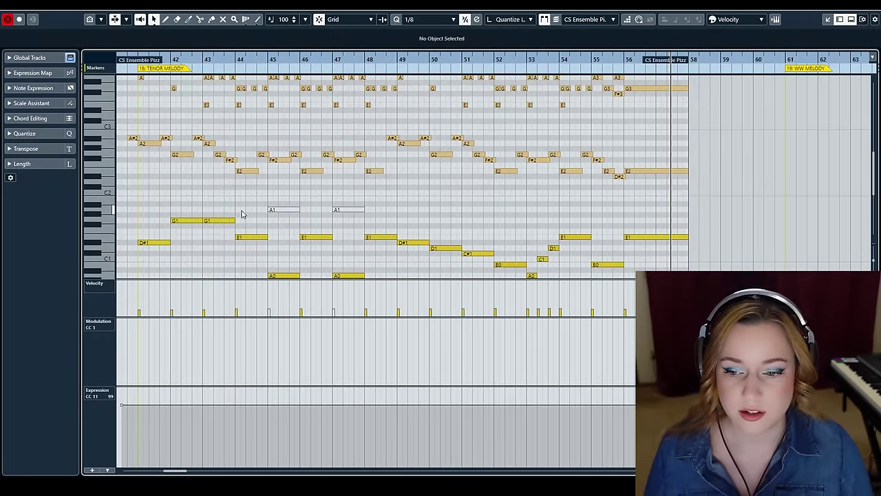
Shrink the Velocity, Modulation and Expression lanes to enlarge the note display of the combined string parts
scroll(242, 216, left, 4)
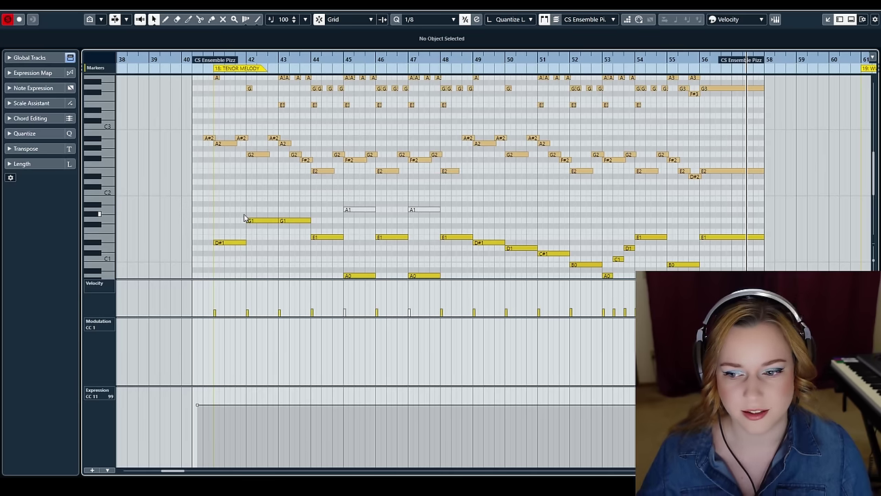
scroll(244, 219, up, 5)
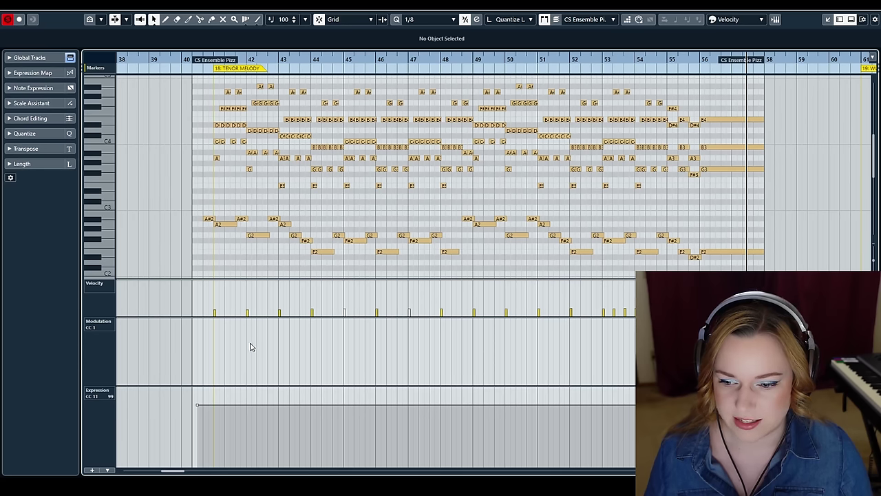
drag(246, 316, 261, 465)
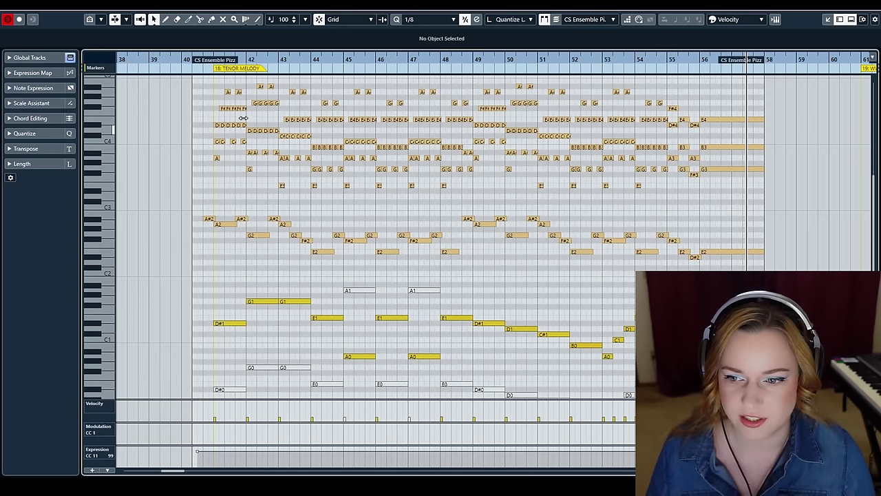
Play the combined string parts from bar 40 through the end of the TENOR MELODY section, and return to the arrangement
click(228, 61)
drag(228, 60, 203, 61)
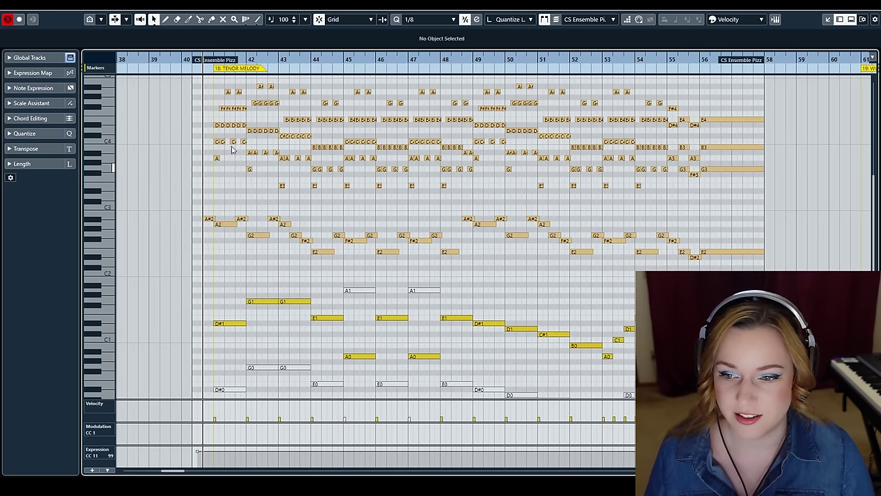
drag(198, 59, 201, 68)
key(space)
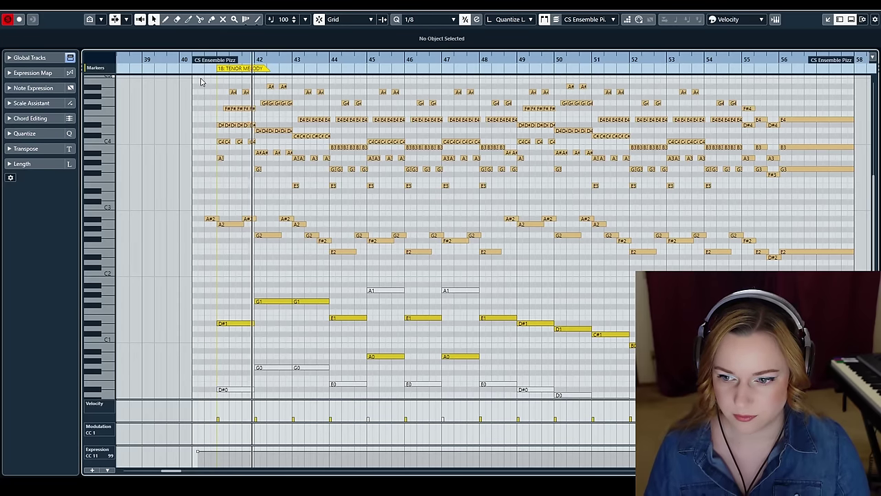
scroll(184, 162, up, 3)
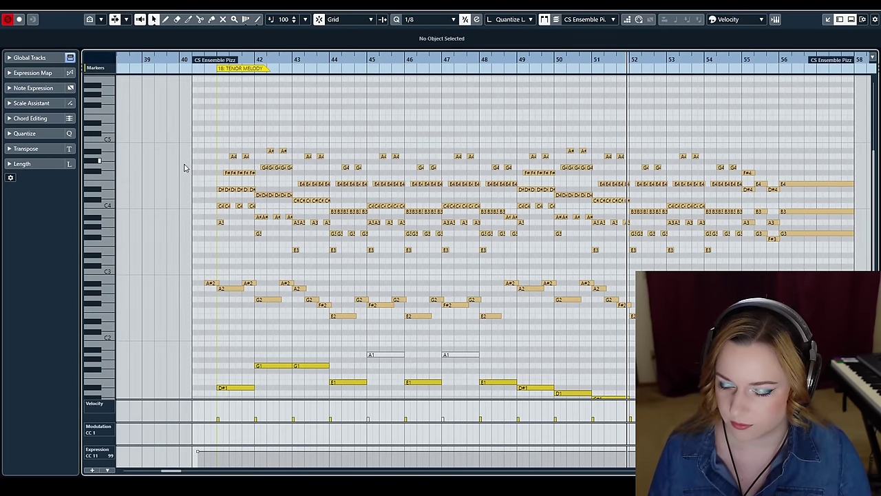
scroll(184, 167, down, 3)
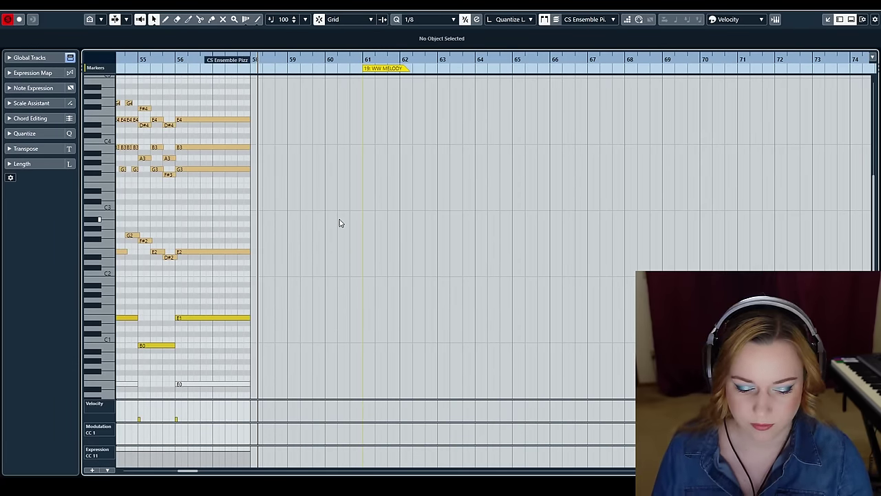
key(ctrl+e)
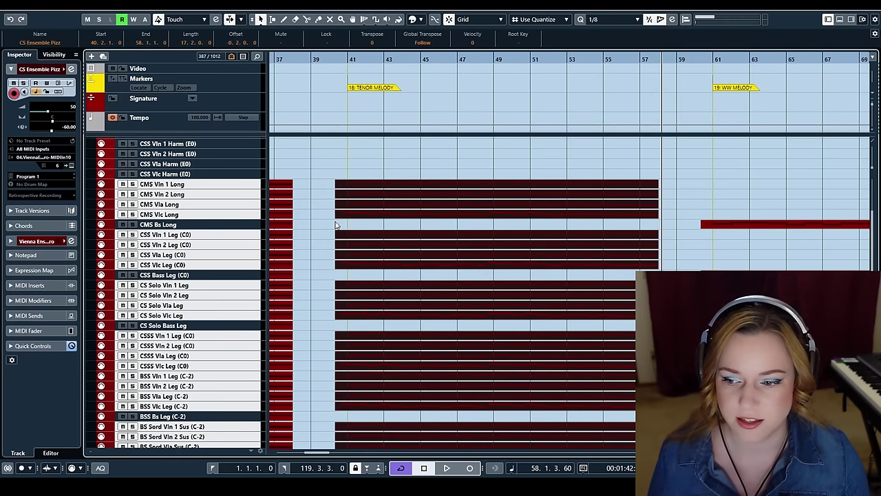
Look over the string tracks, collapse the STRINGS folder and expand the WOODWINDS folder
scroll(321, 231, up, 3)
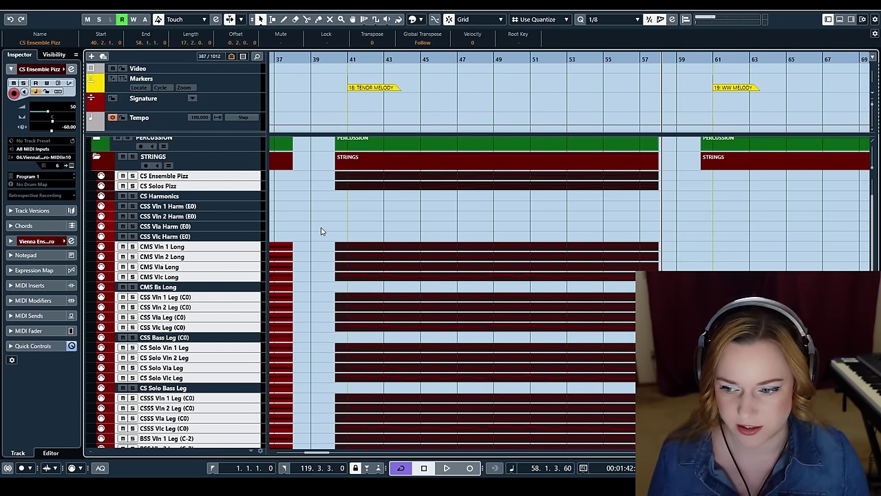
scroll(320, 232, down, 15)
scroll(320, 231, up, 15)
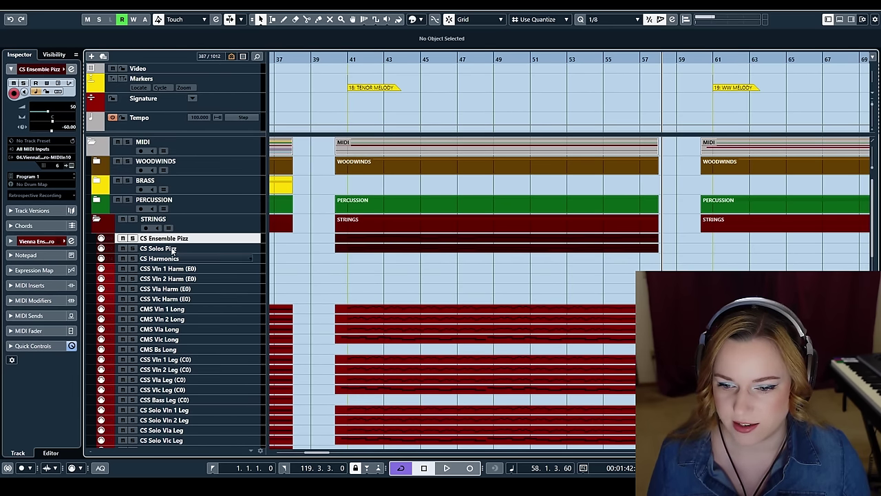
click(97, 220)
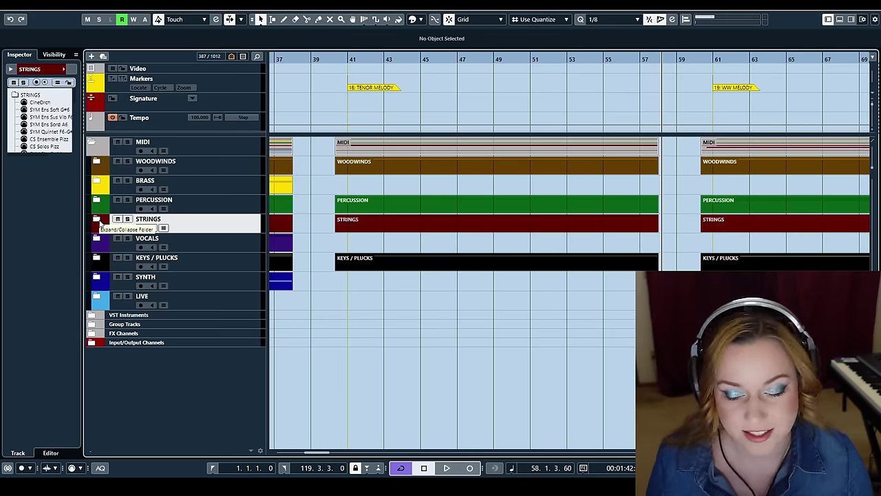
click(97, 163)
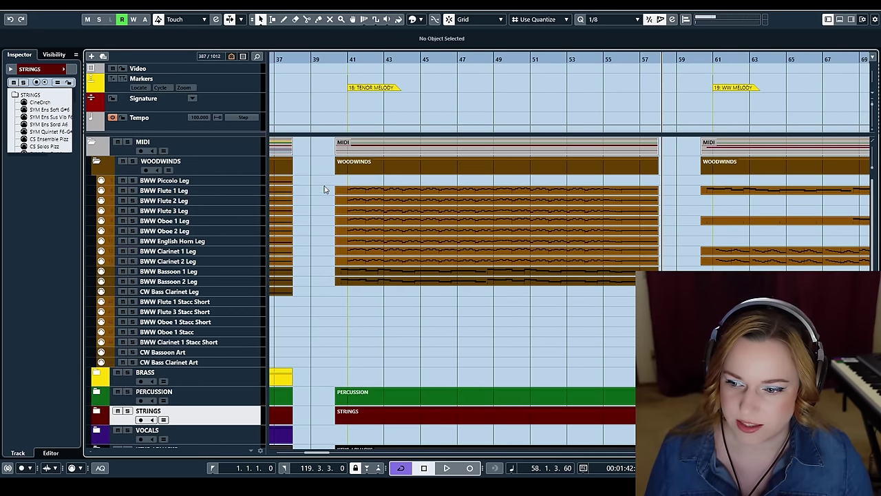
Select the TENOR MELODY parts from BWW Flute 1 Leg to BWW Bassoon 2 Leg and open them in the Key Editor
drag(325, 187, 387, 263)
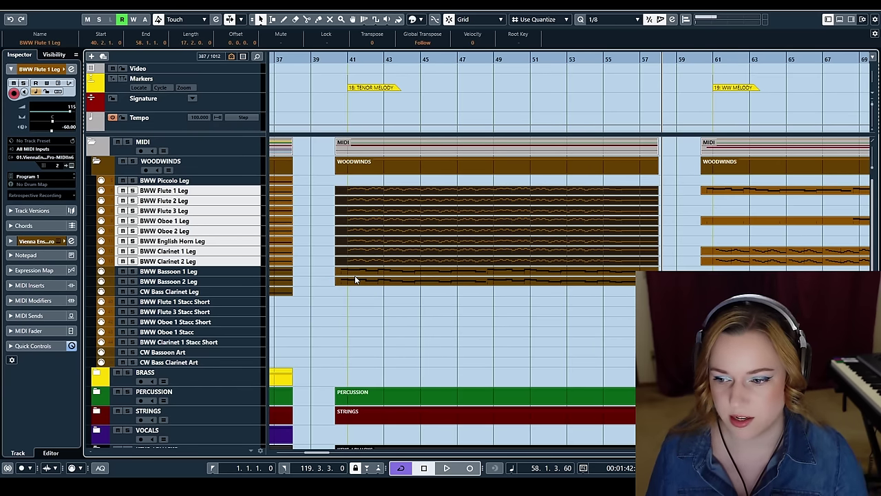
drag(321, 187, 397, 301)
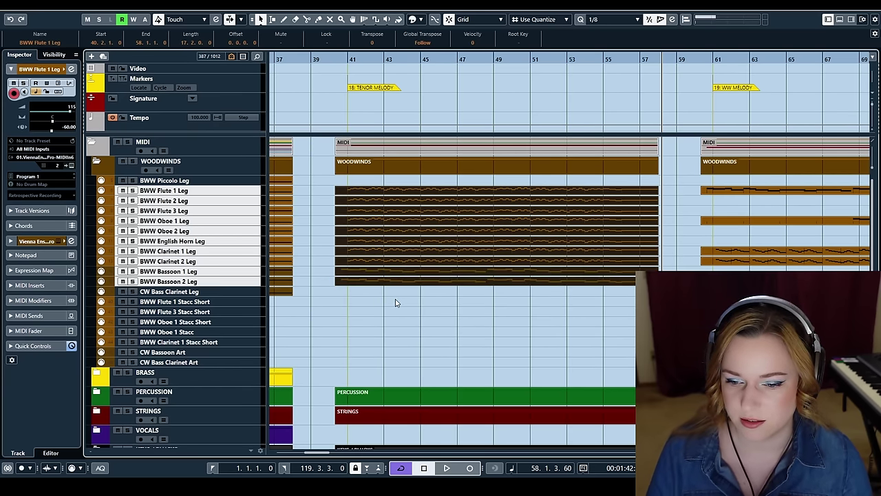
key(Return)
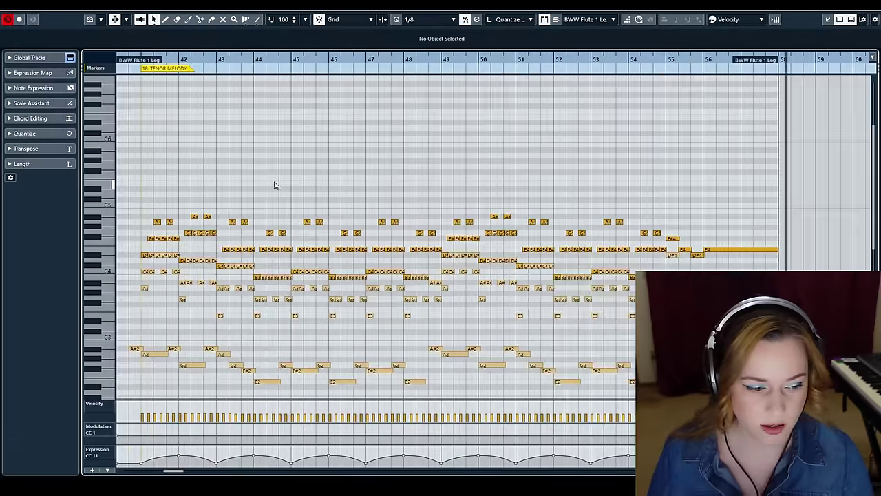
Play the woodwind parts through the TENOR MELODY section in the Key Editor, and return to the arrangement
scroll(278, 184, left, 4)
scroll(325, 164, right, 4)
key(space)
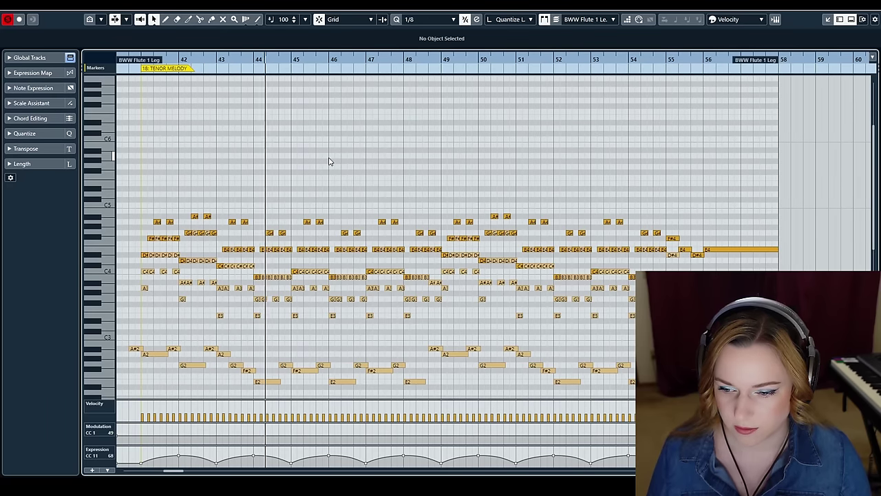
scroll(329, 161, down, 3)
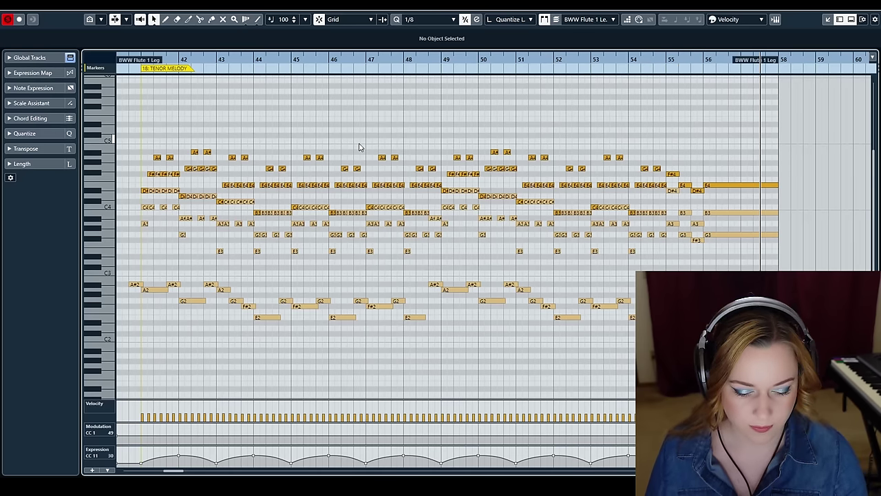
key(Return)
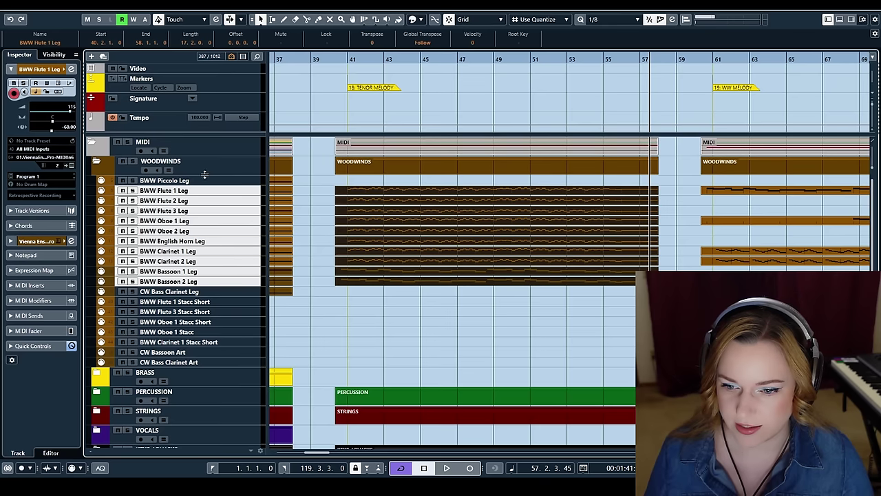
Solo the WOODWINDS folder together with STRINGS and play the TENOR MELODY section from bar 40
click(133, 161)
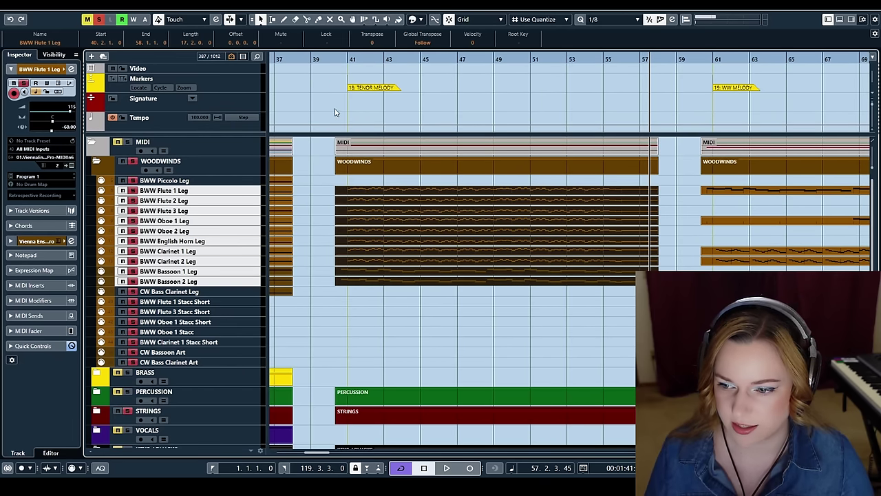
click(336, 60)
key(space)
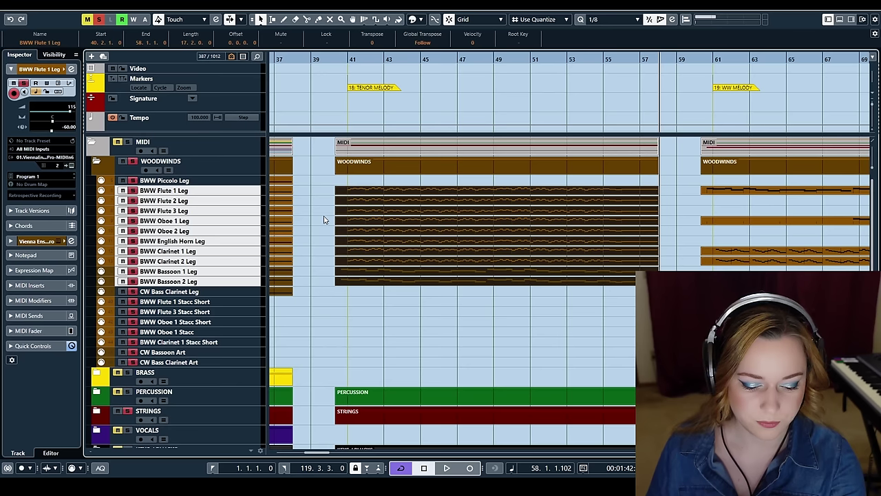
Turn off solo on the WOODWINDS and STRINGS folders, and collapse the WOODWINDS folder
click(134, 161)
click(128, 411)
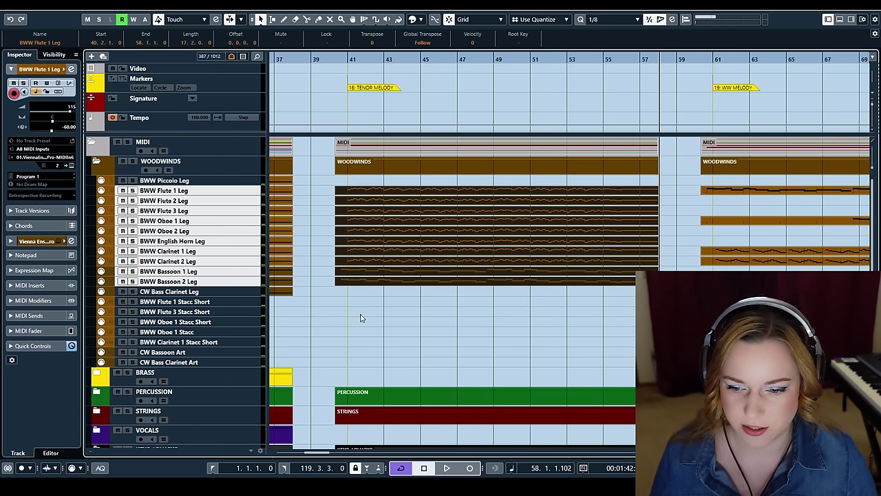
click(97, 162)
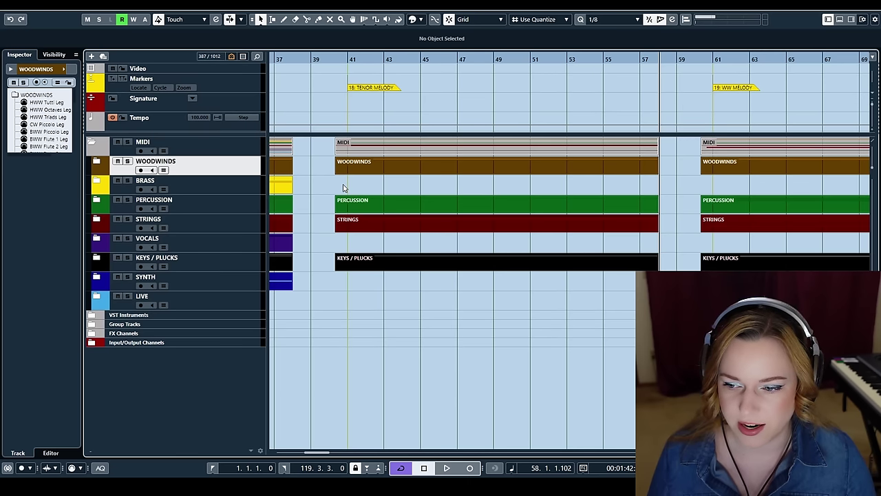
Return the playhead to bar 40, expand the KEYS / PLUCKS folder and open the TENOR MELODY Harp part in the Key Editor
click(331, 59)
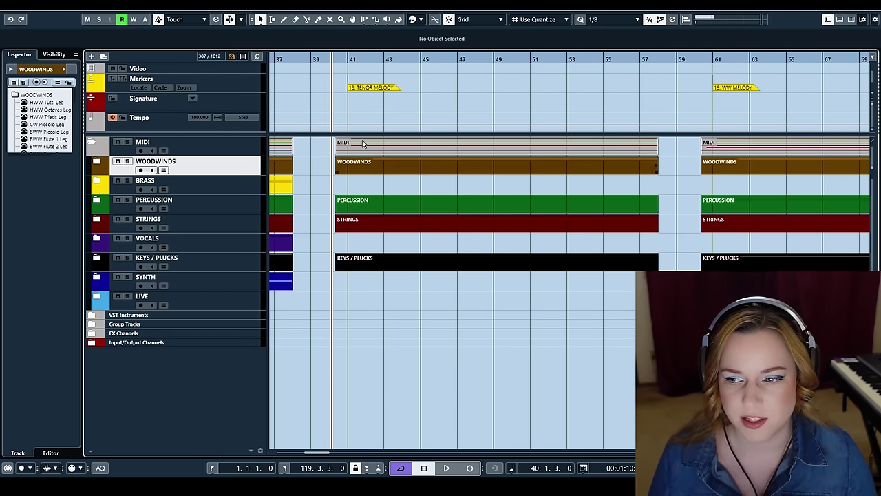
click(96, 258)
drag(387, 296, 387, 299)
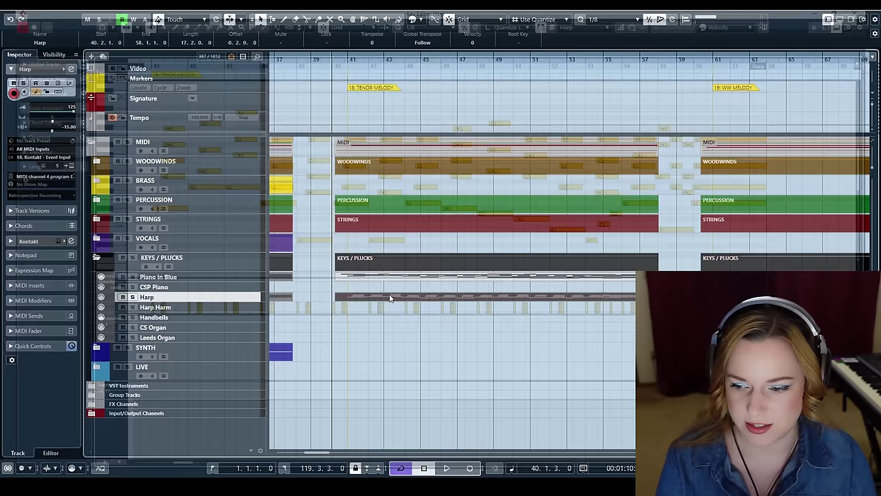
double_click(389, 297)
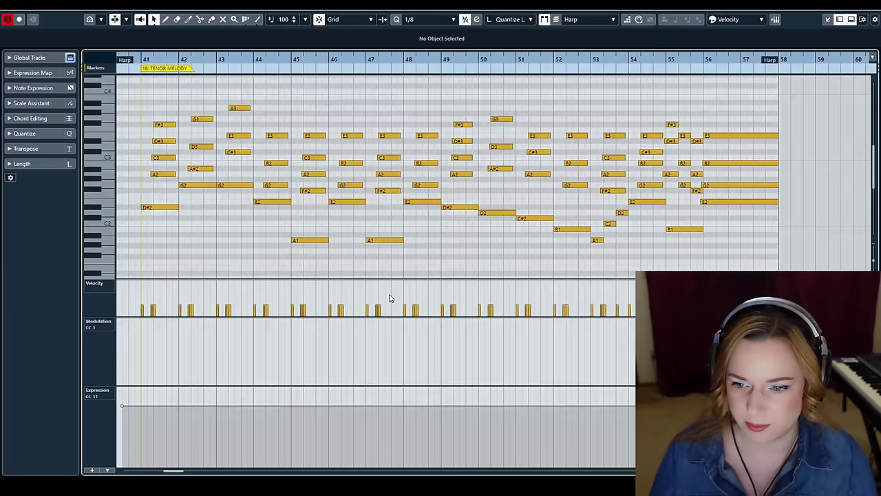
Play the opening bars of the harp part from just before bar 41, and return to the arrangement
click(177, 59)
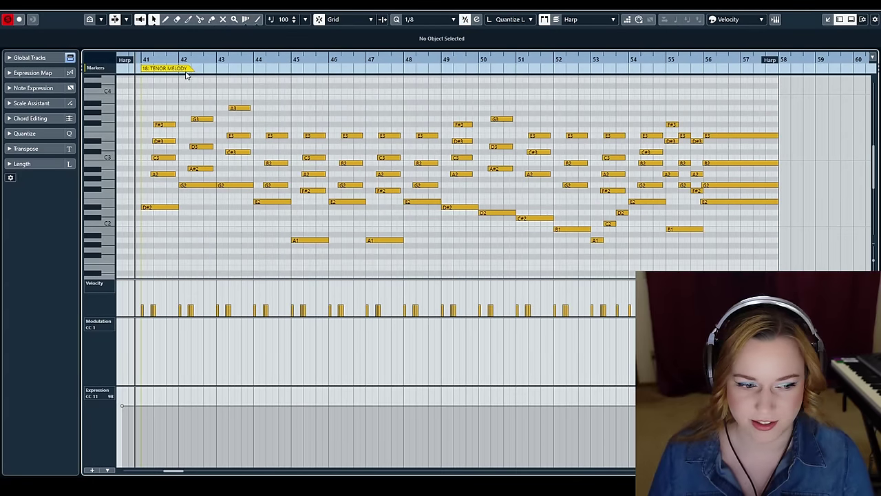
key(space)
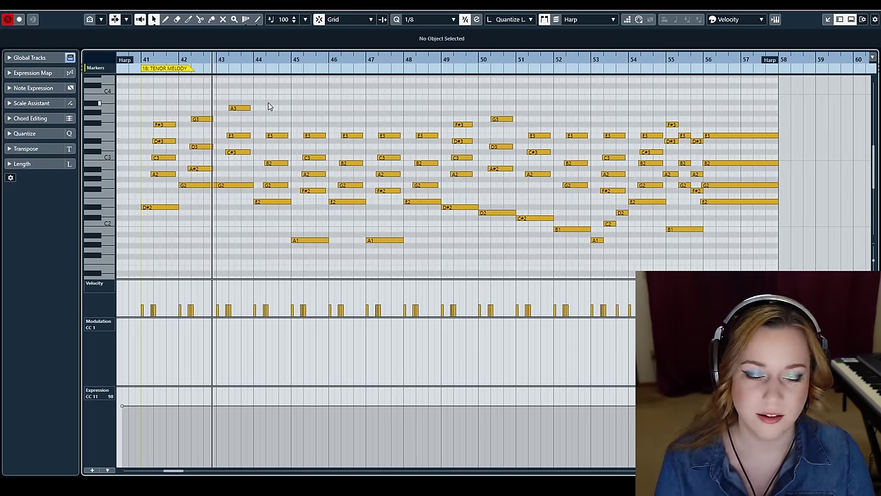
key(Escape)
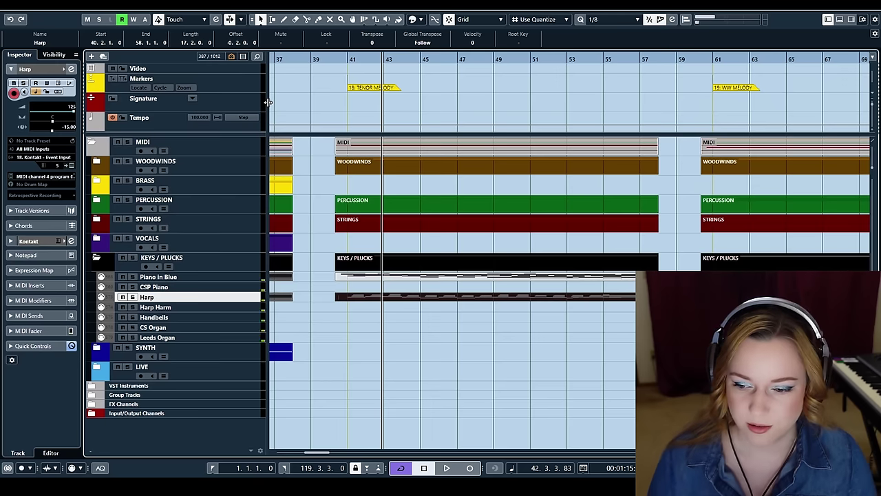
Switch from the KEYS / PLUCKS folder to PERCUSSION and open the TENOR MELODY CP Celeste and CP Vibraphone parts in the Key Editor
click(96, 258)
click(96, 200)
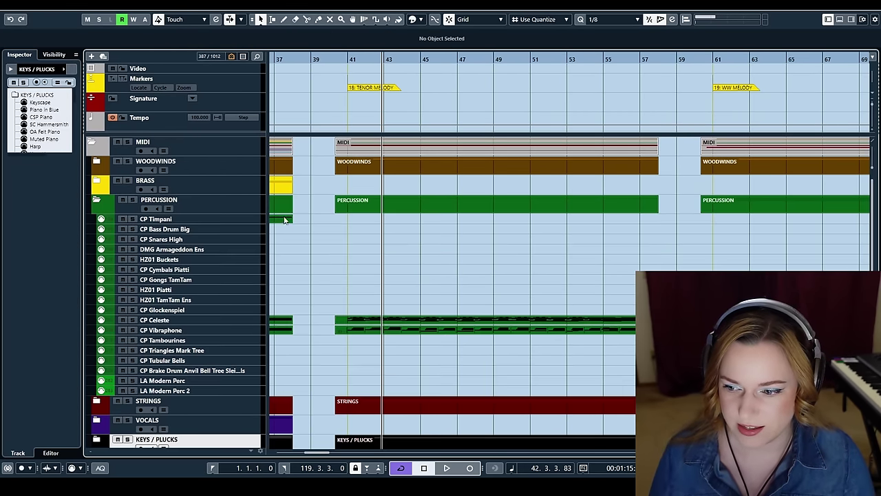
scroll(409, 275, down, 3)
drag(325, 221, 397, 292)
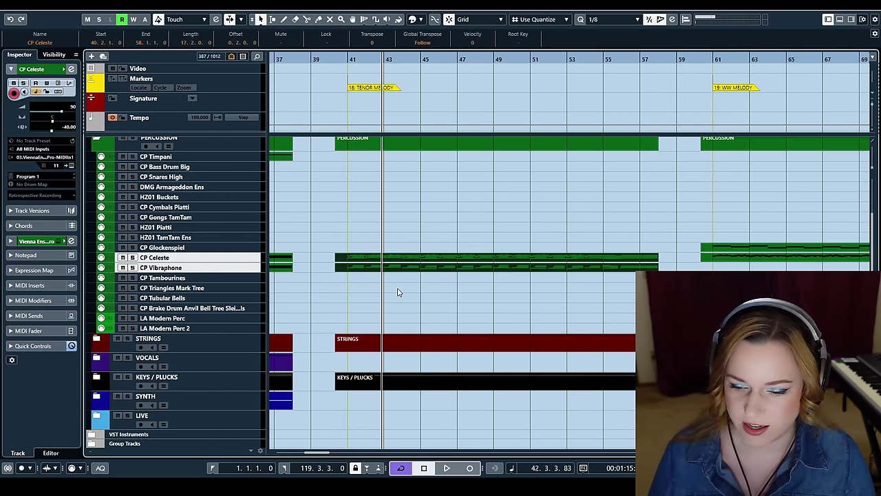
key(ctrl+e)
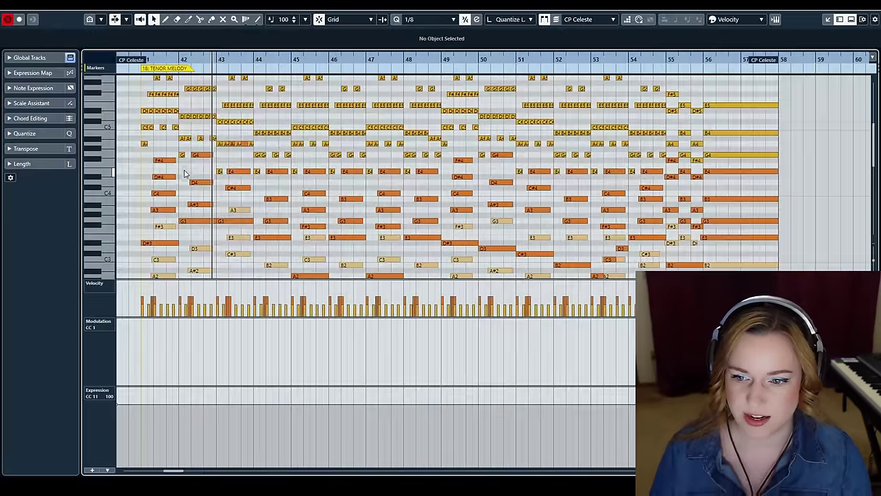
Play the TENOR MELODY celeste and vibraphone parts from bar 41 with the note display enlarged, and return to the arrangement
scroll(196, 177, left, 4)
scroll(261, 179, up, 2)
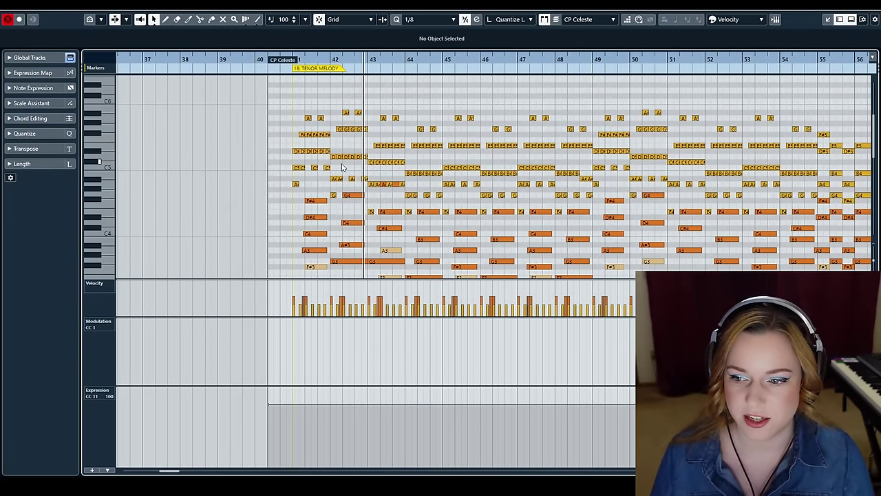
scroll(309, 175, right, 4)
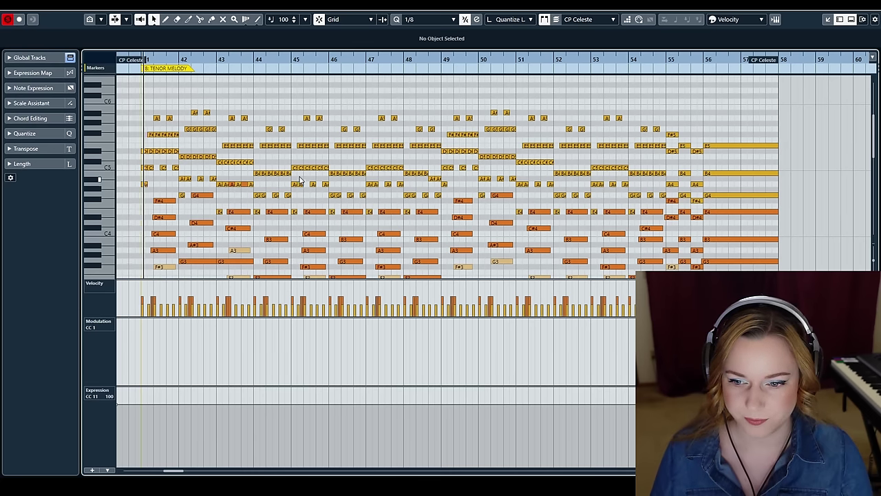
scroll(289, 228, down, 2)
drag(256, 318, 251, 363)
drag(252, 421, 252, 385)
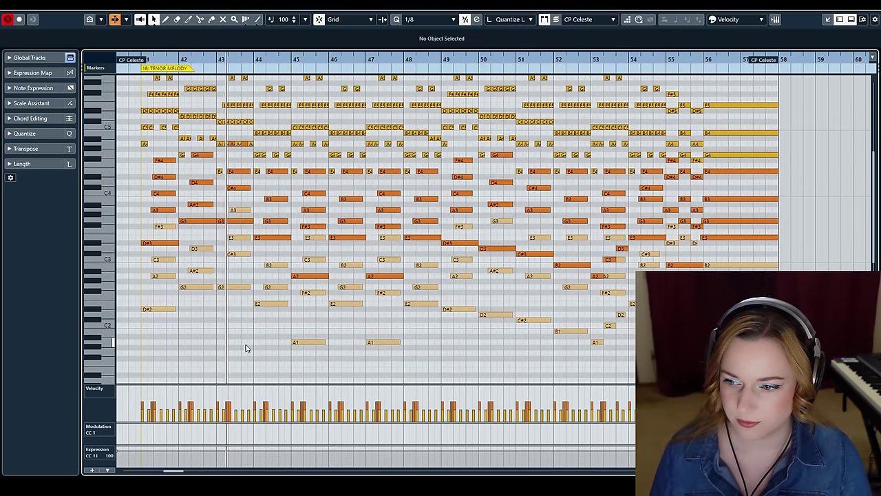
scroll(247, 347, up, 3)
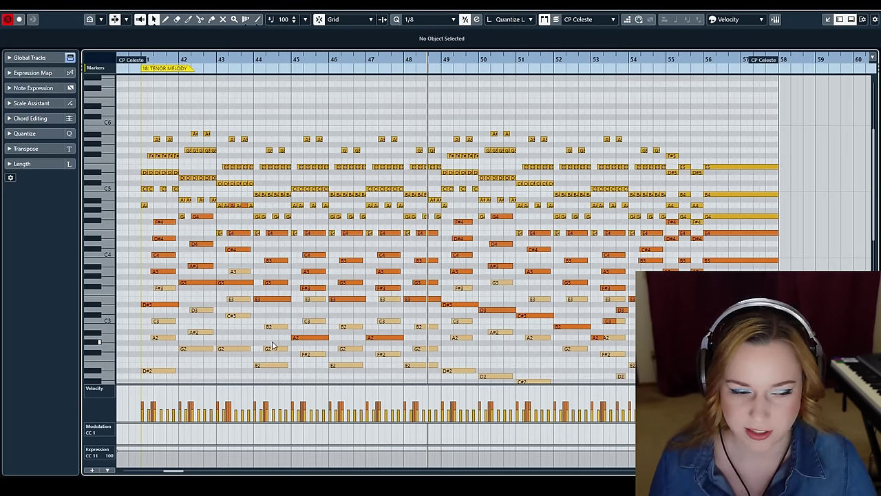
key(Escape)
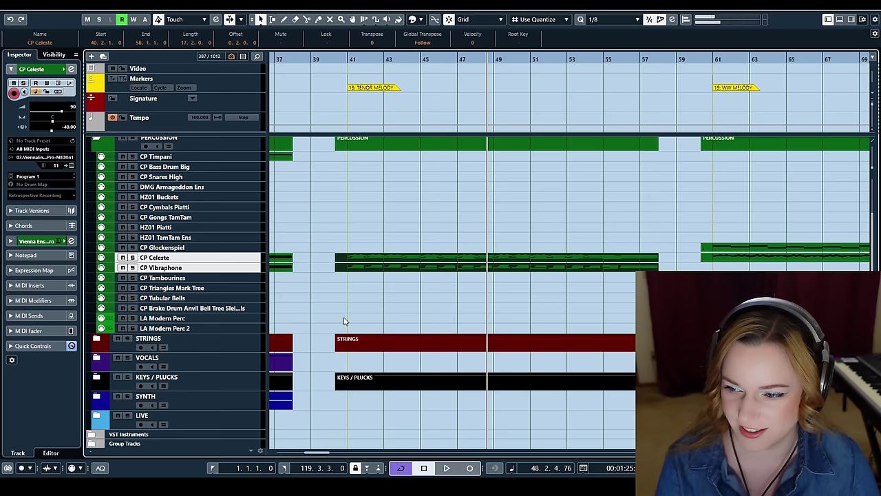
Return the playhead to bar 40 and collapse the PERCUSSION folder
click(331, 60)
scroll(348, 293, up, 3)
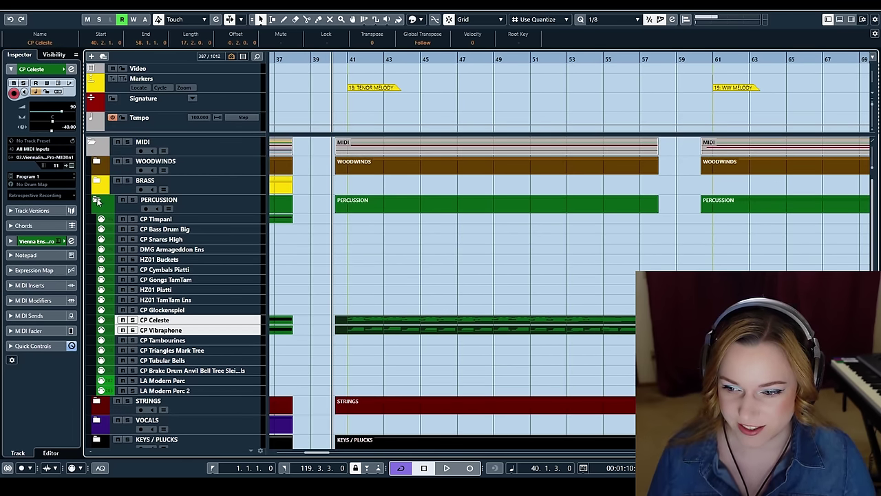
click(97, 201)
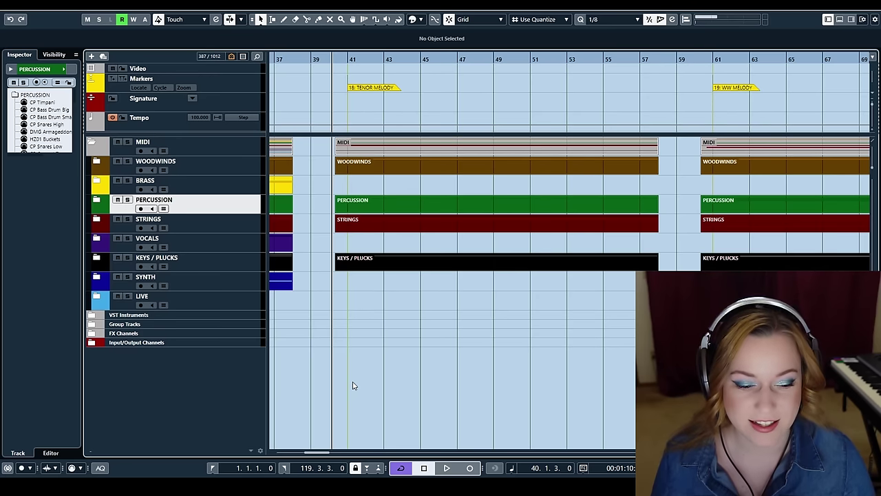
Play the full TENOR MELODY variation with all sections from bar 40, and stop after its parts end near bar 58
key(space)
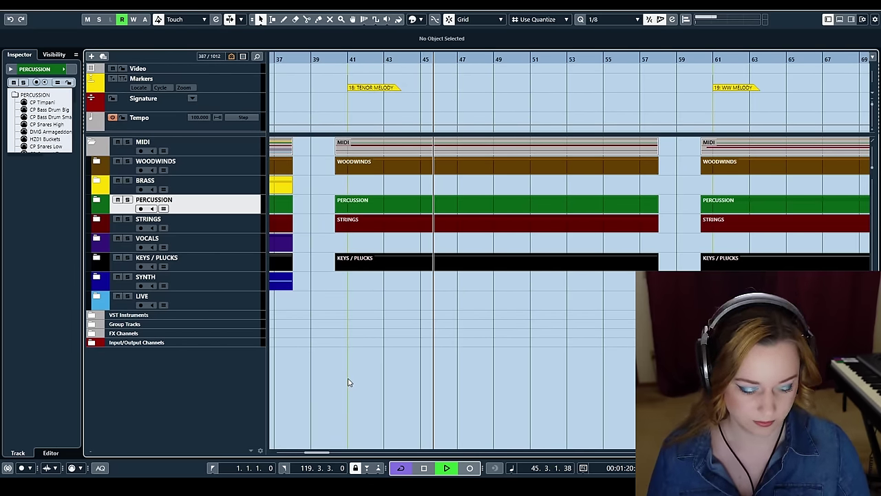
scroll(348, 384, right, 2)
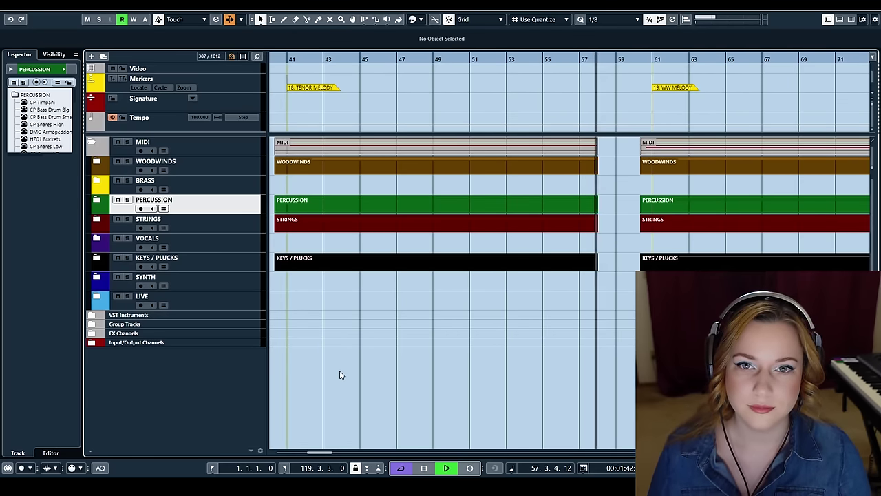
key(space)
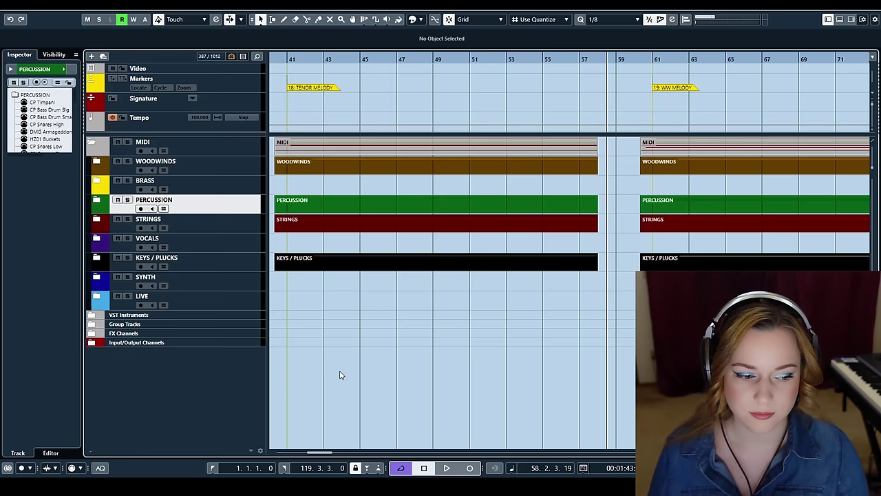
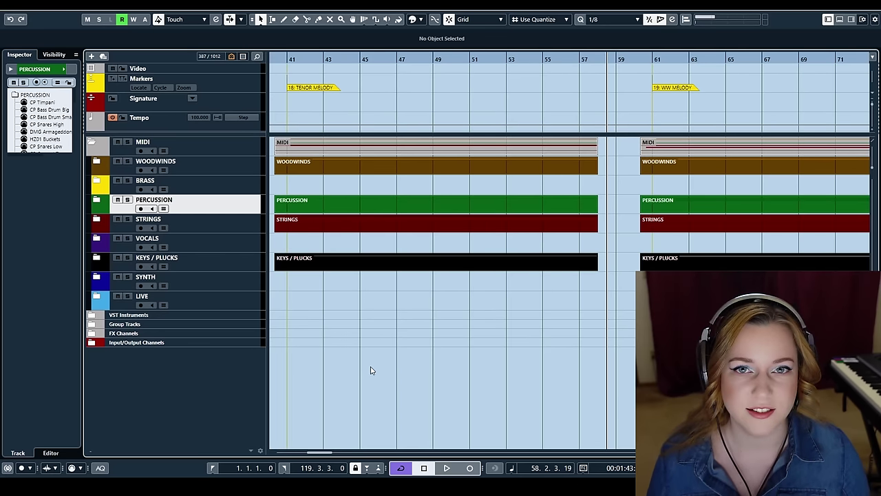
Expand the WOODWINDS folder, select the WW MELODY BWW Flute 1 Leg part and place the playhead at its start in bar 60
scroll(558, 418, right, 5)
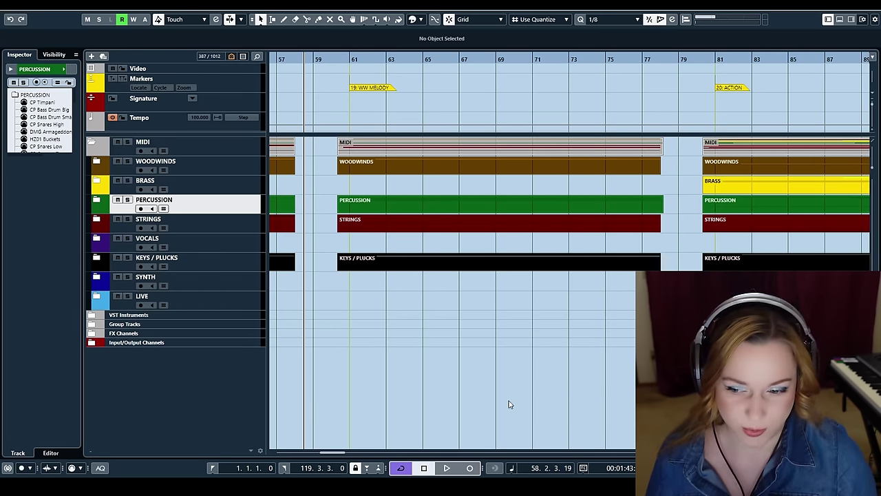
click(98, 162)
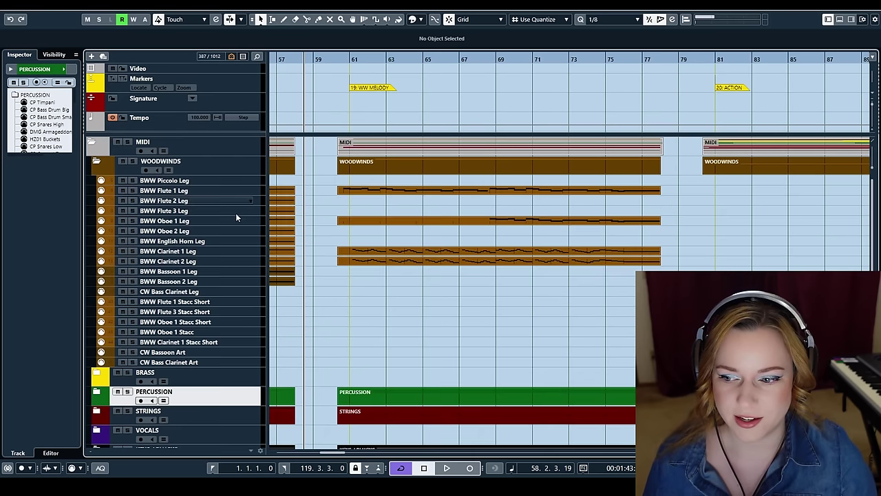
click(380, 191)
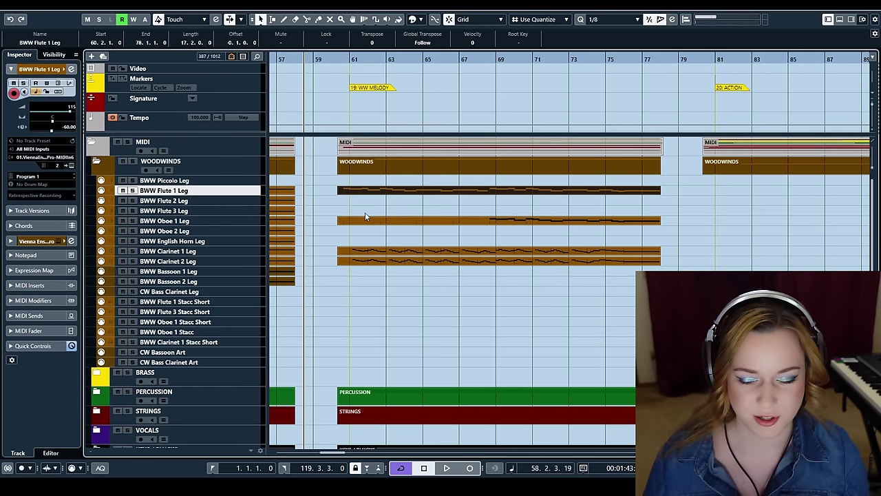
click(337, 59)
scroll(329, 293, left, 2)
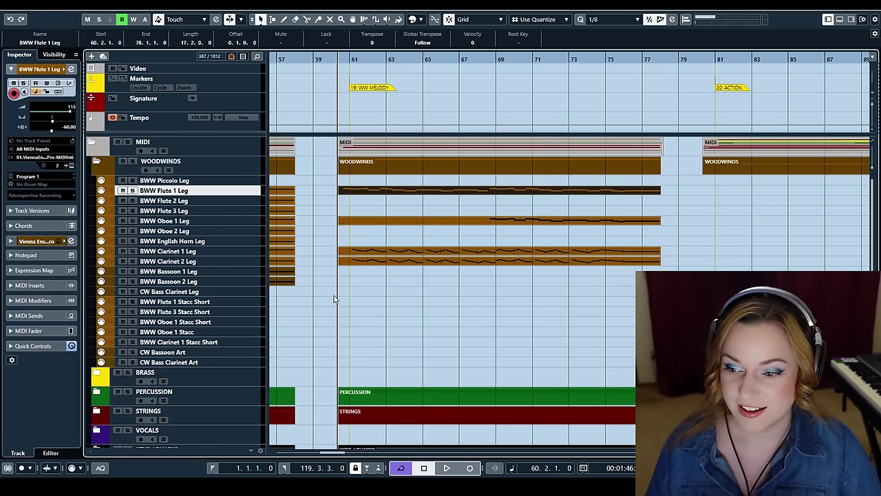
Open the WW MELODY BWW Flute 1 Leg part in the Key Editor, play it to about bar 68 and return to the arrangement
click(349, 203)
click(369, 192)
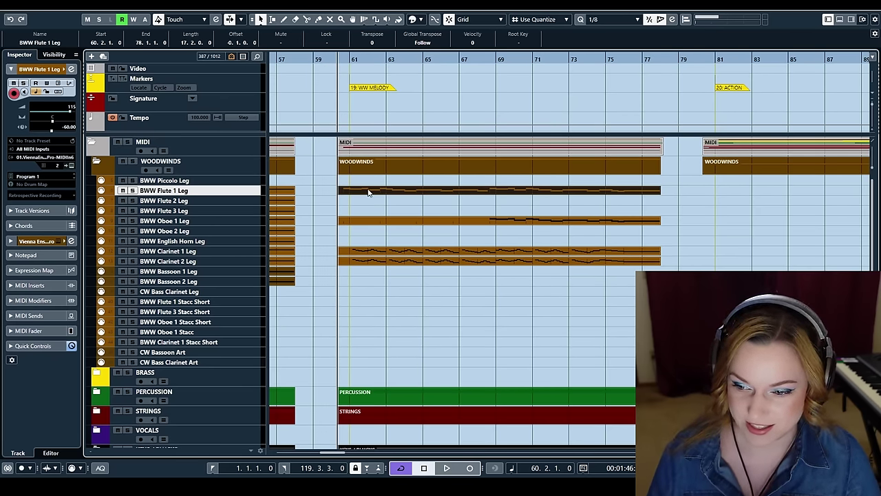
double_click(369, 192)
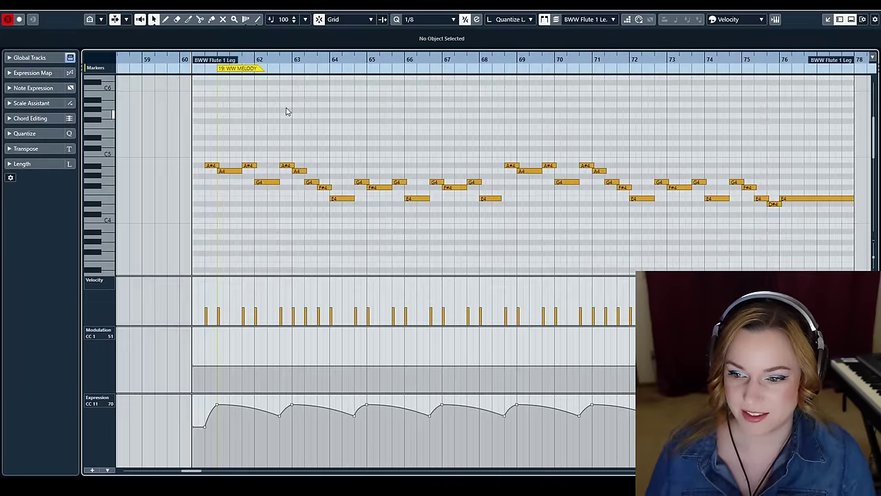
key(h)
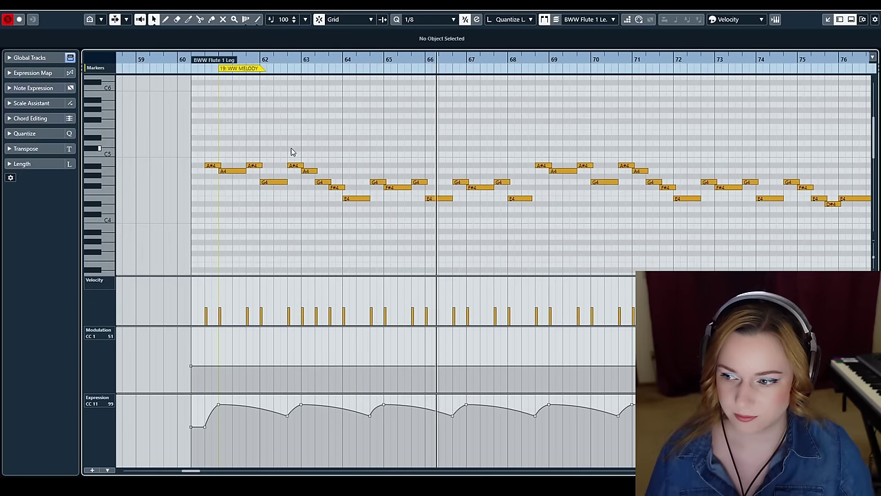
key(g)
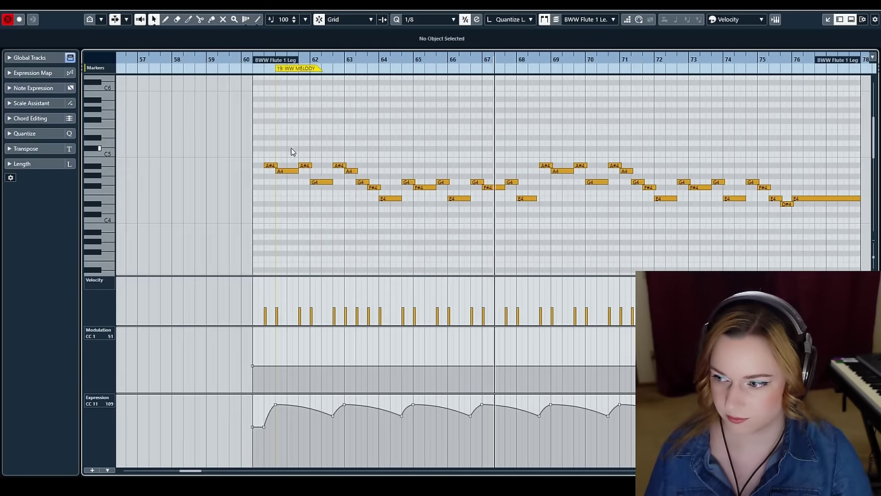
scroll(310, 179, right, 1)
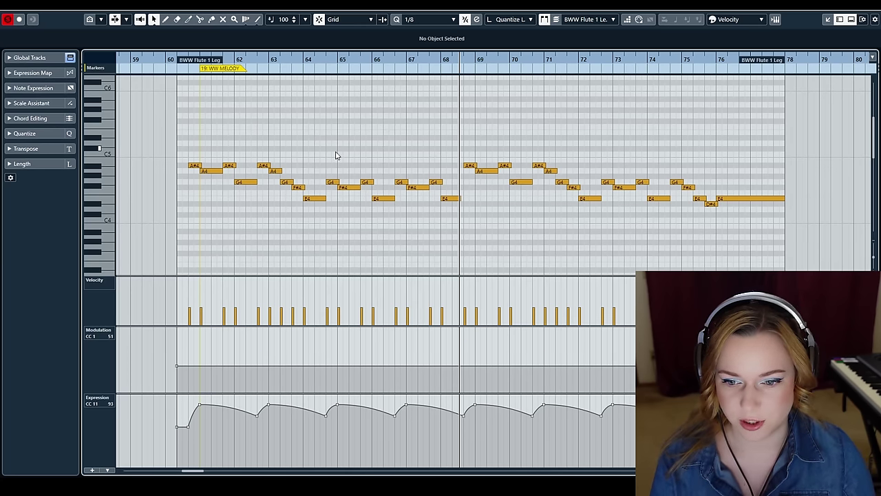
key(Escape)
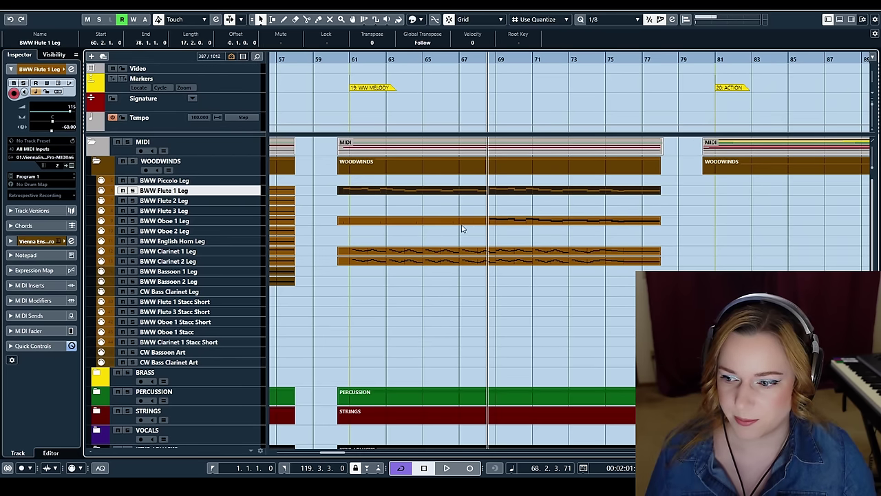
Open the Flute 1 and Oboe 1 parts together in the Key Editor, play from bar 68 while viewing both, and return to the arrangement
click(499, 236)
drag(521, 187, 519, 193)
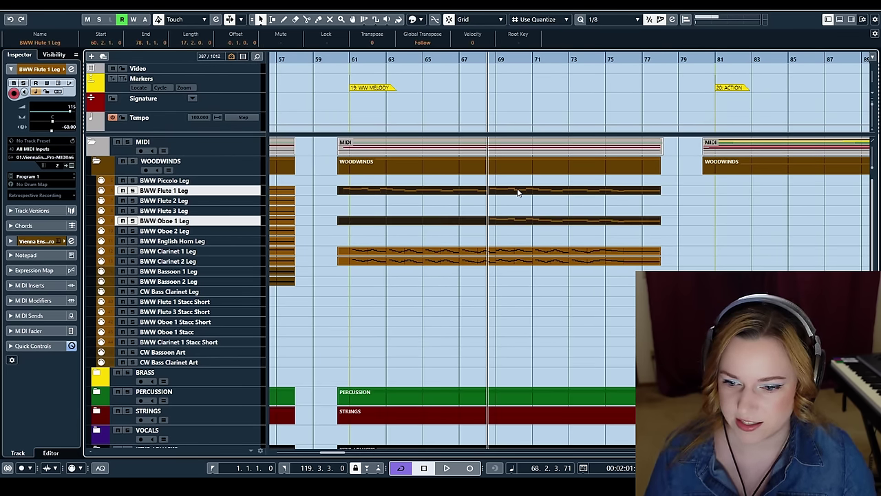
double_click(519, 192)
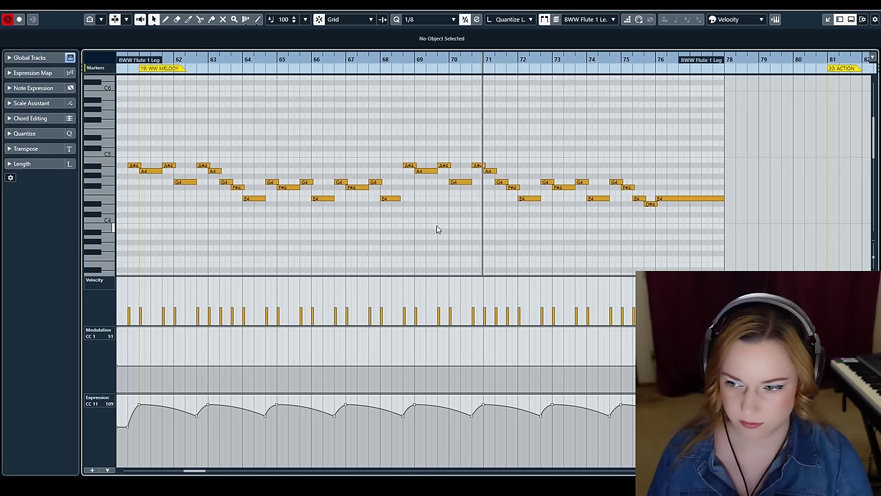
key(Down)
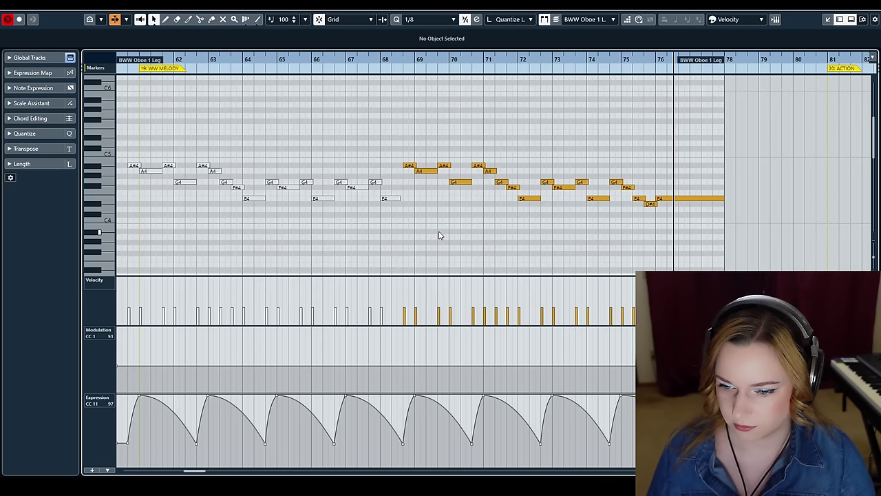
key(Escape)
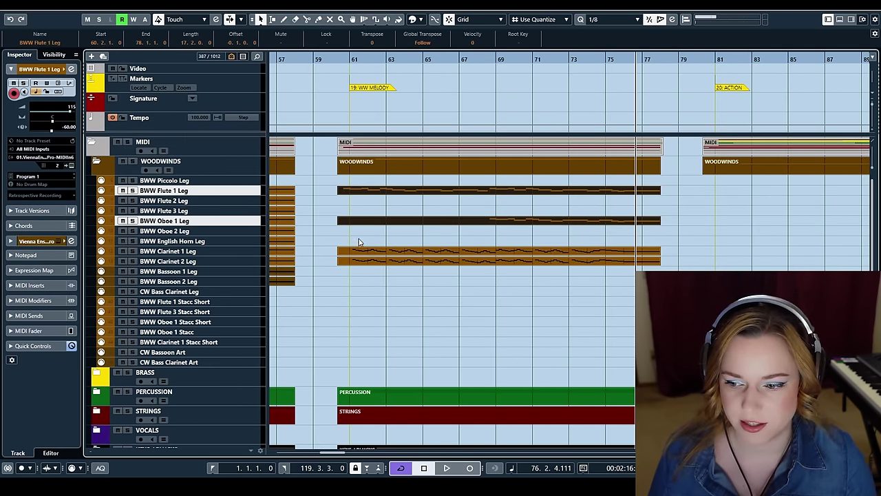
Open the WW MELODY flute, oboe and two clarinet parts together in the Key Editor, play them from the start and return to the arrangement
drag(365, 294, 427, 185)
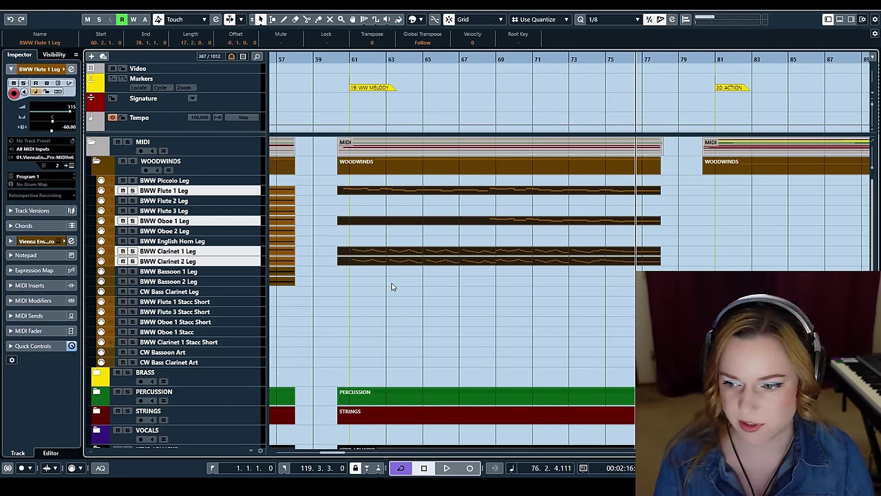
key(ctrl+e)
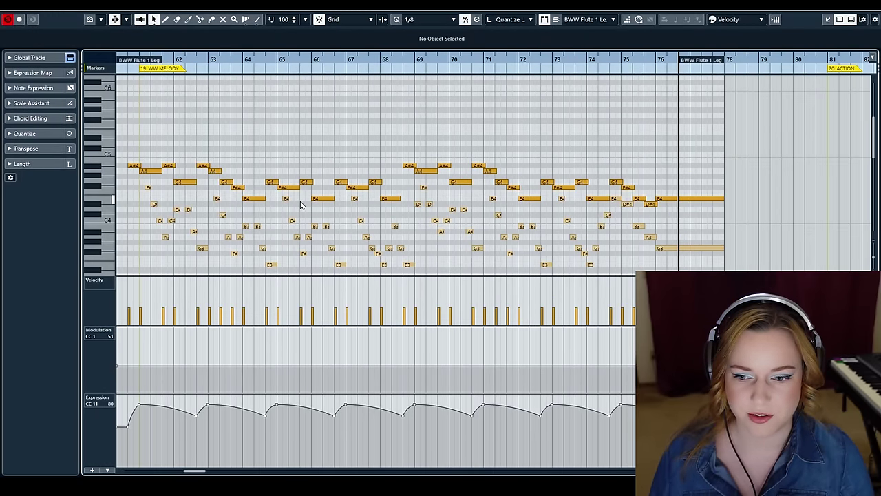
click(122, 60)
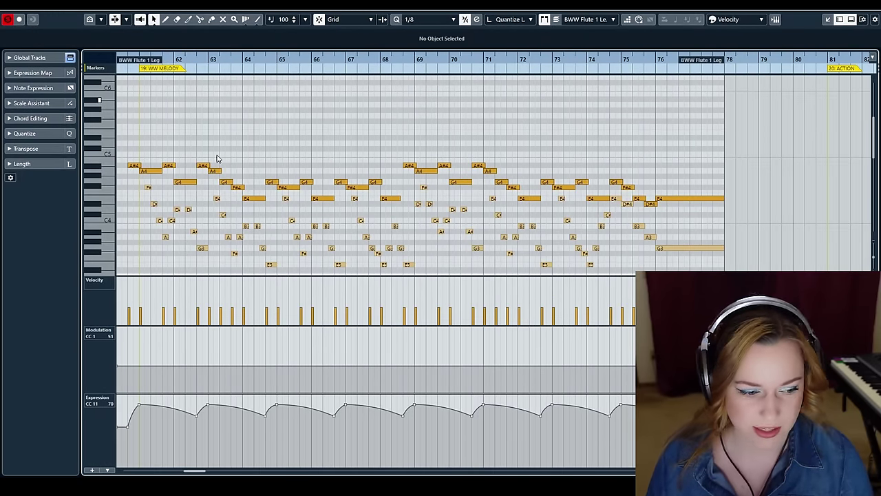
key(space)
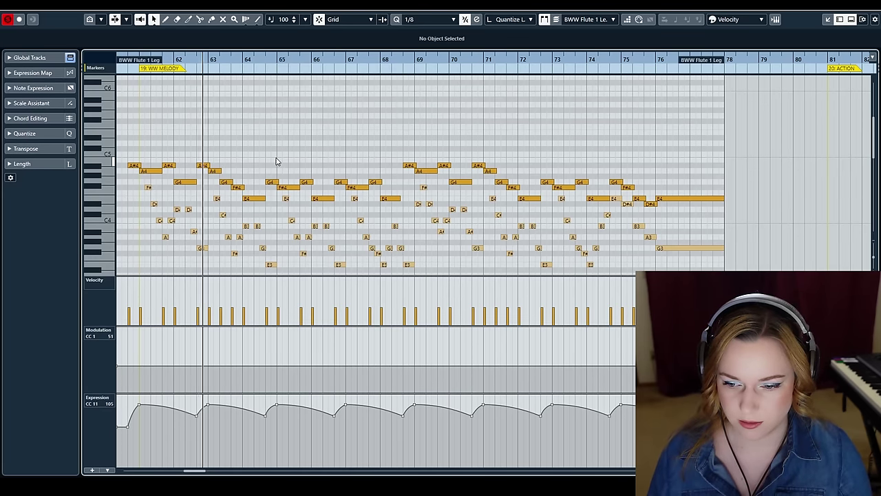
scroll(276, 162, down, 2)
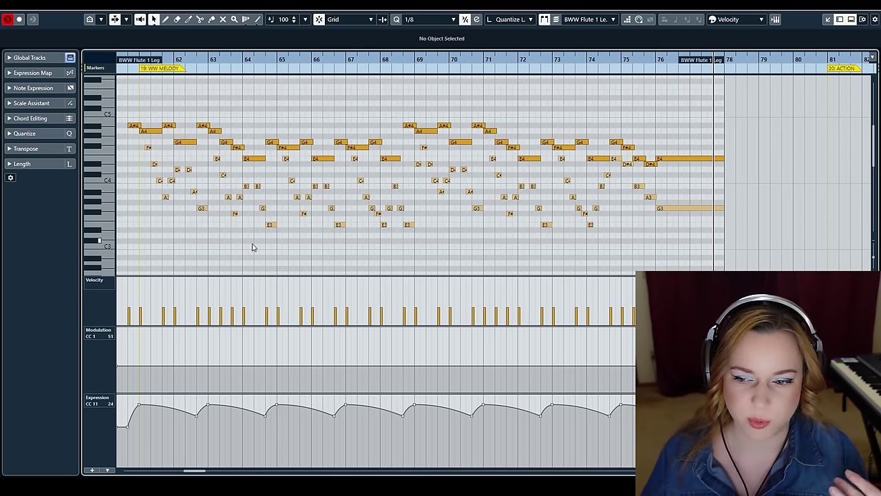
key(Return)
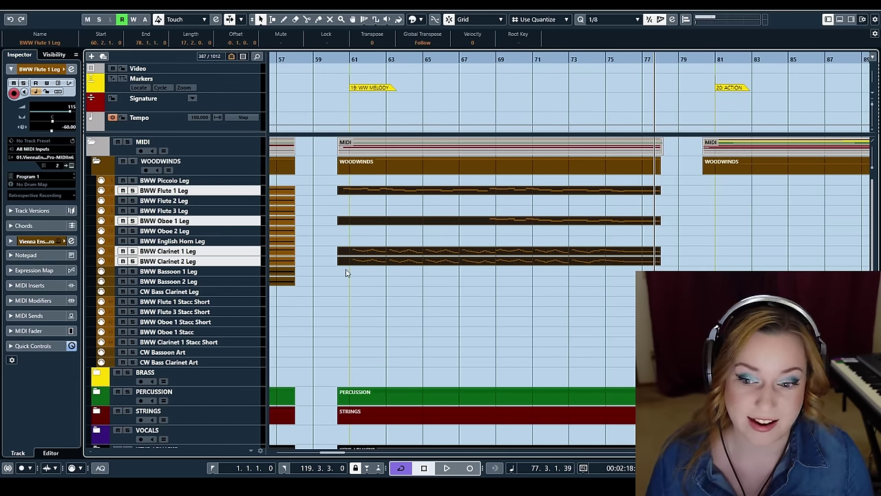
Collapse the WOODWINDS folder and expand the STRINGS folder to view the WW MELODY bass parts
click(323, 213)
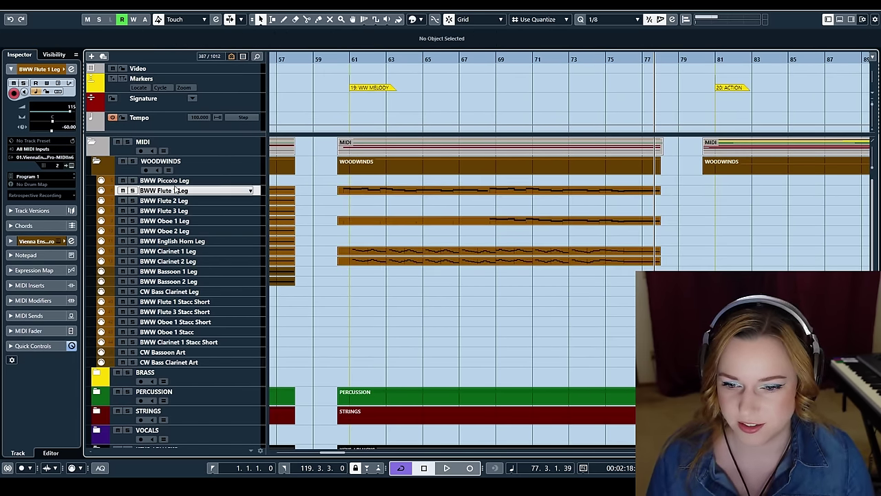
click(97, 163)
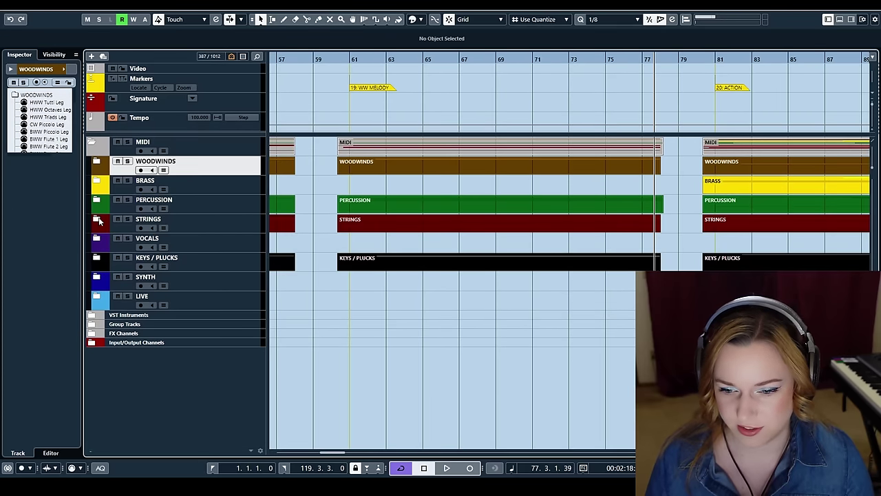
click(97, 220)
scroll(314, 292, down, 3)
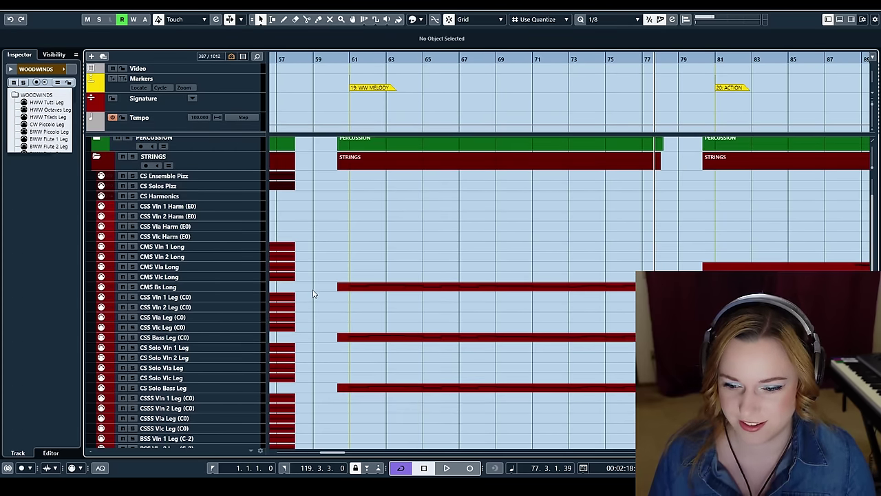
scroll(313, 292, down, 3)
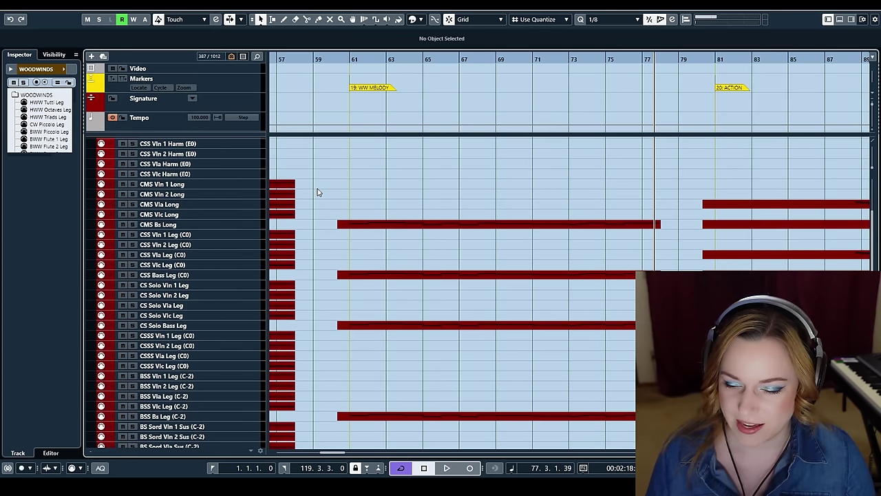
Select the WW MELODY string bass parts, solo them and play from bar 60 to about bar 77
scroll(319, 194, down, 3)
scroll(321, 197, up, 10)
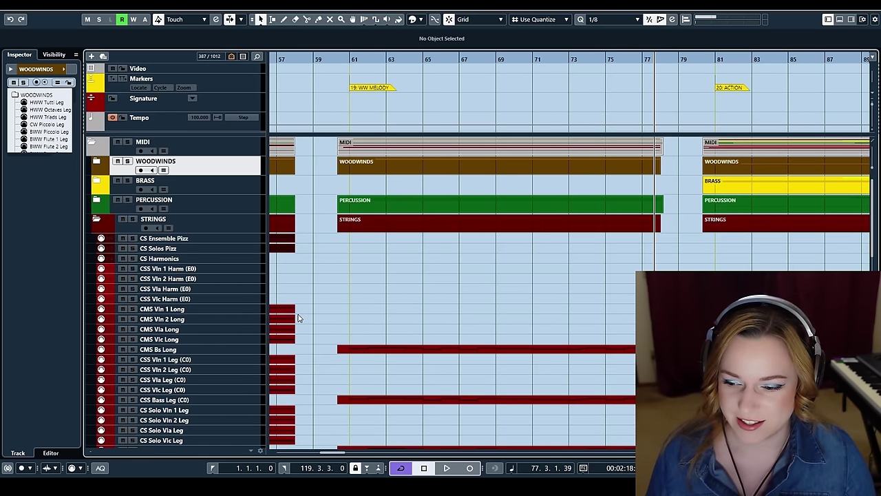
scroll(327, 309, down, 3)
drag(324, 265, 390, 360)
click(339, 59)
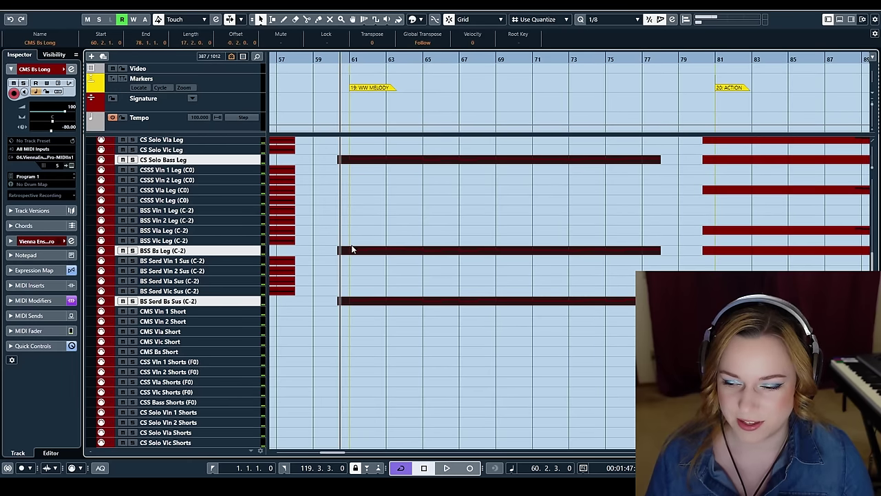
scroll(350, 249, up, 6)
scroll(369, 302, down, 2)
key(s)
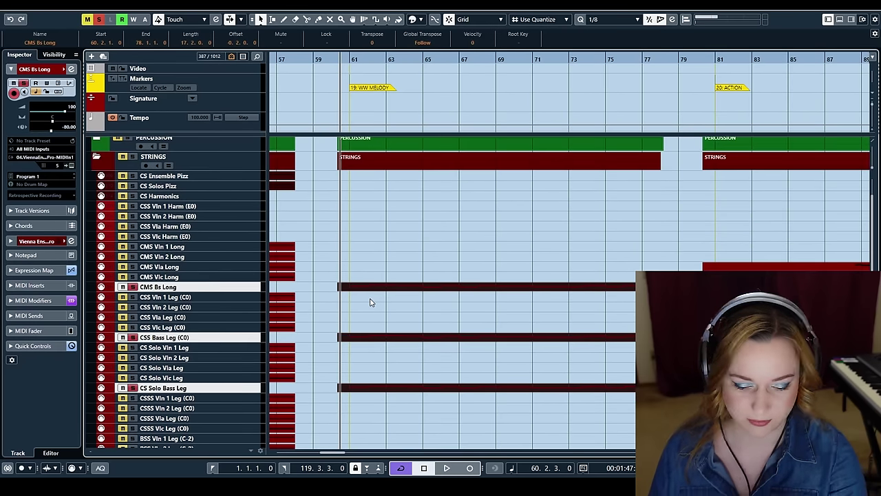
key(space)
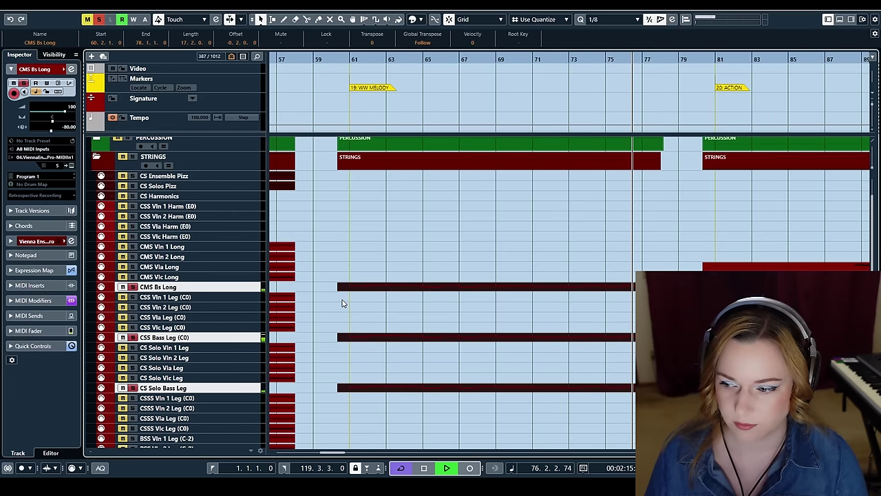
scroll(344, 300, up, 3)
key(space)
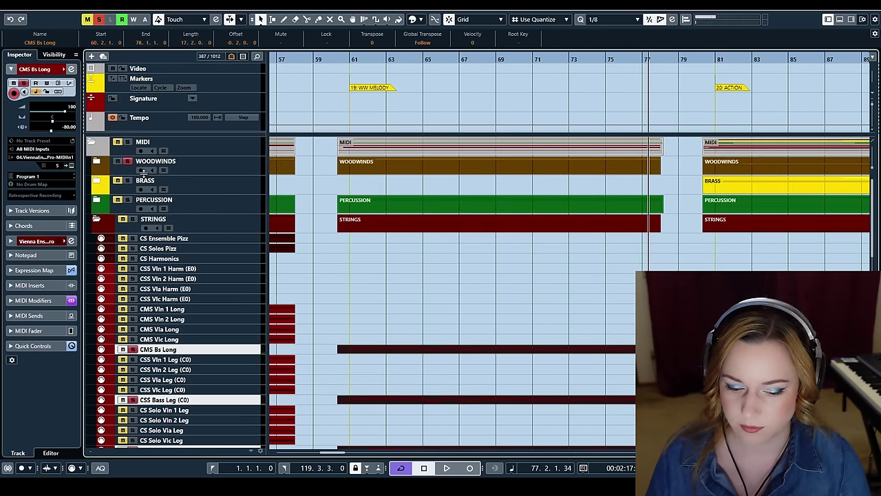
Open the WW MELODY CMS and CSS tremolo string parts together in the Key Editor, play them soloed and return to the arrangement
scroll(354, 275, down, 10)
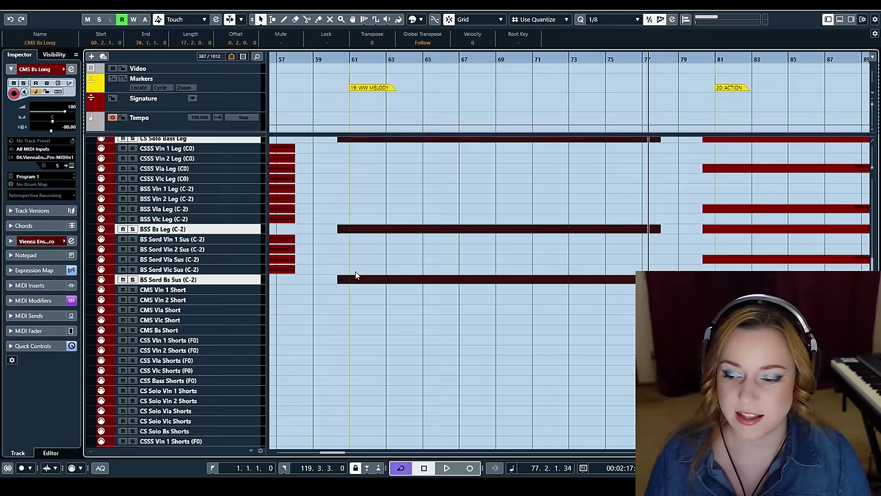
scroll(358, 284, down, 3)
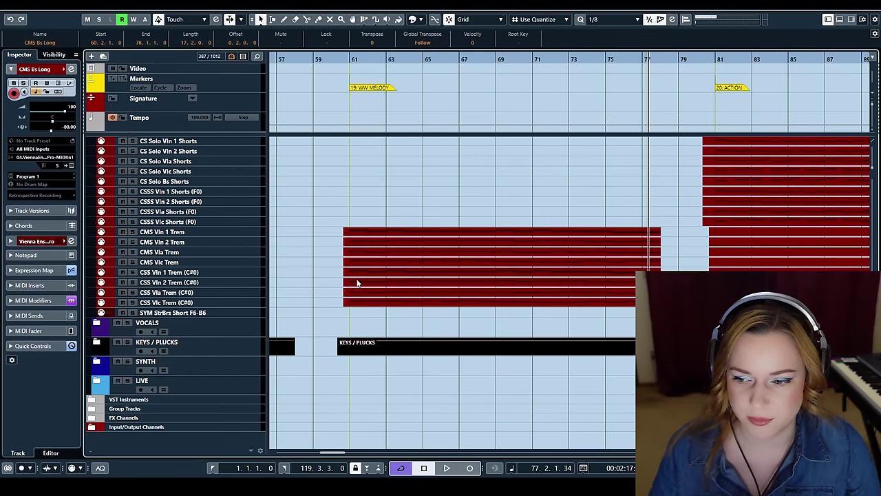
drag(318, 227, 384, 313)
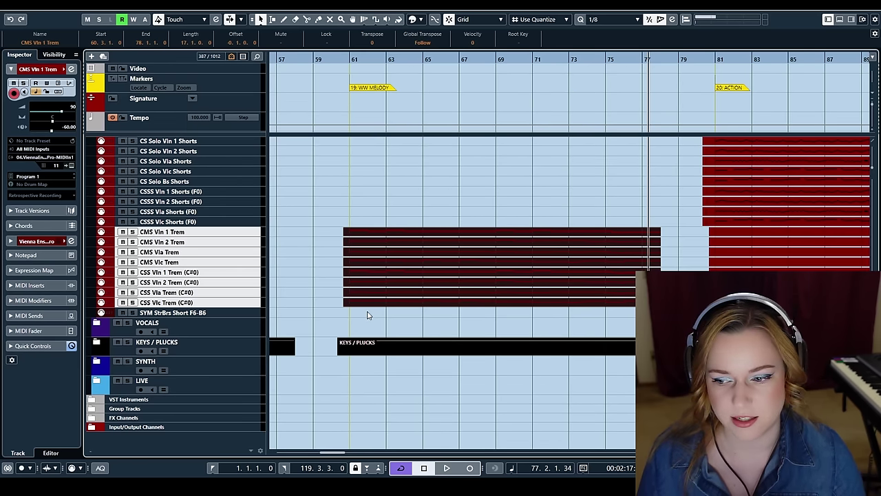
scroll(366, 314, up, 2)
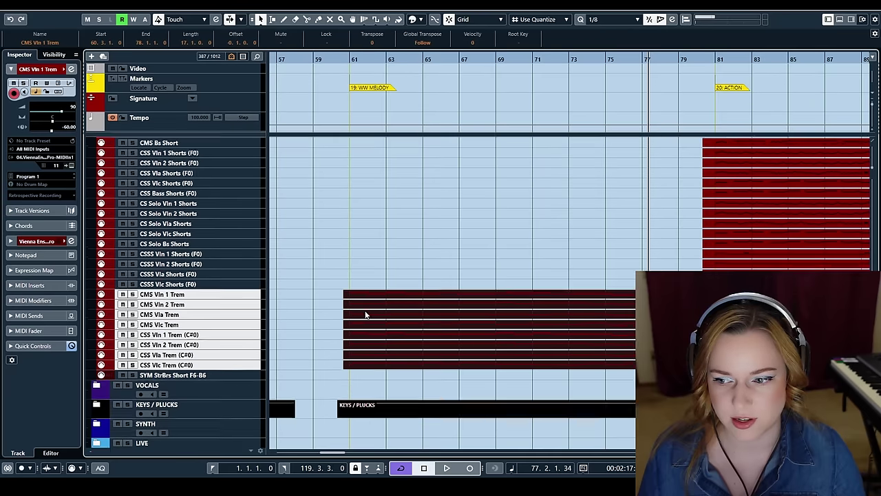
scroll(366, 315, down, 2)
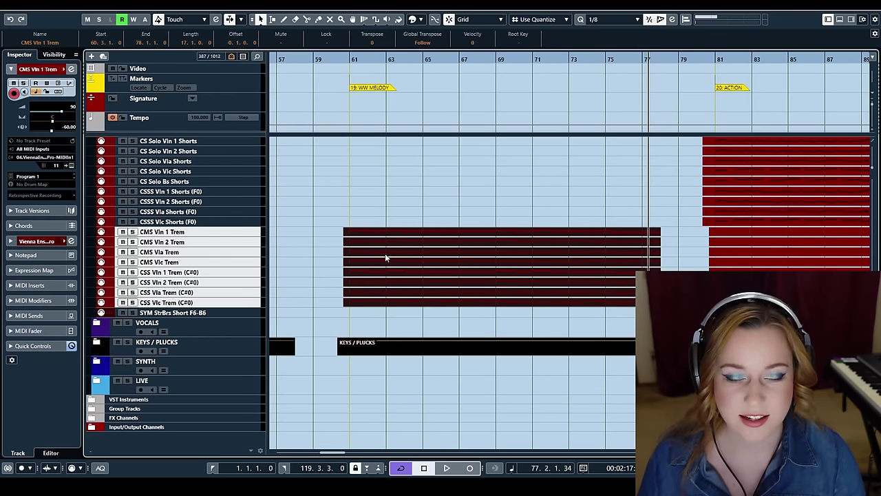
key(Return)
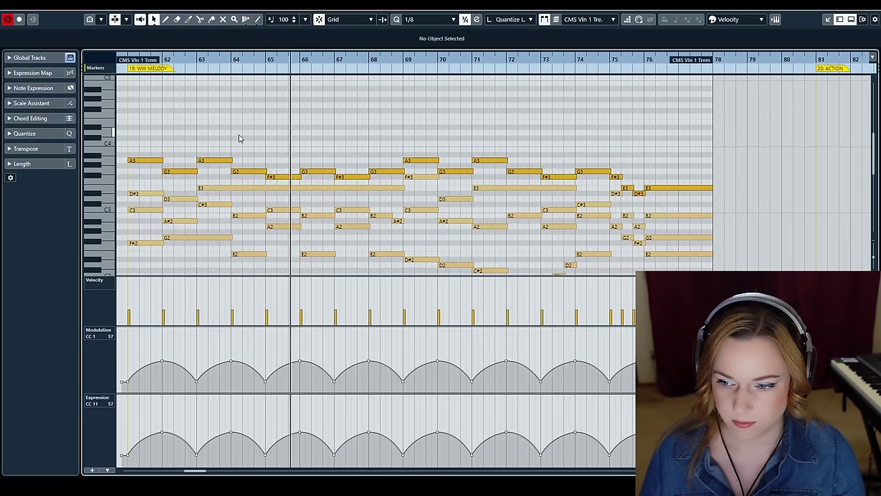
scroll(239, 138, down, 2)
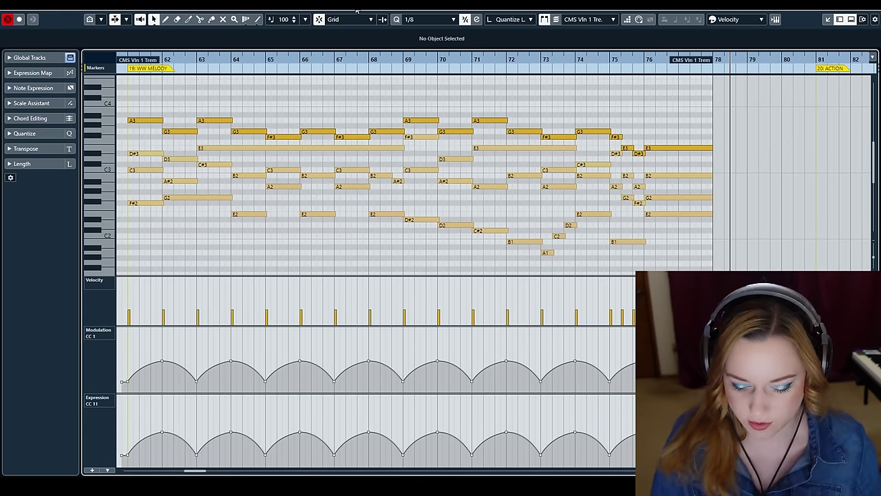
key(Return)
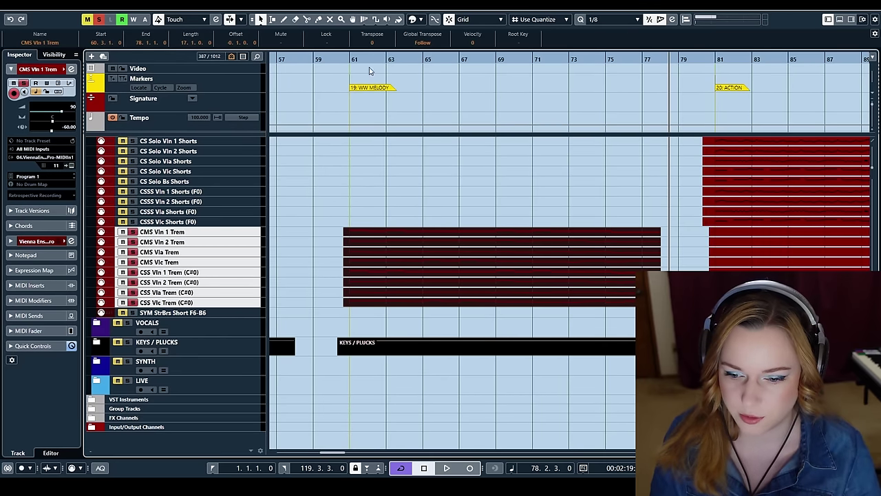
Expand the WOODWINDS folder and open the WW MELODY woodwind, string bass and tremolo parts together in the Key Editor
scroll(352, 222, up, 10)
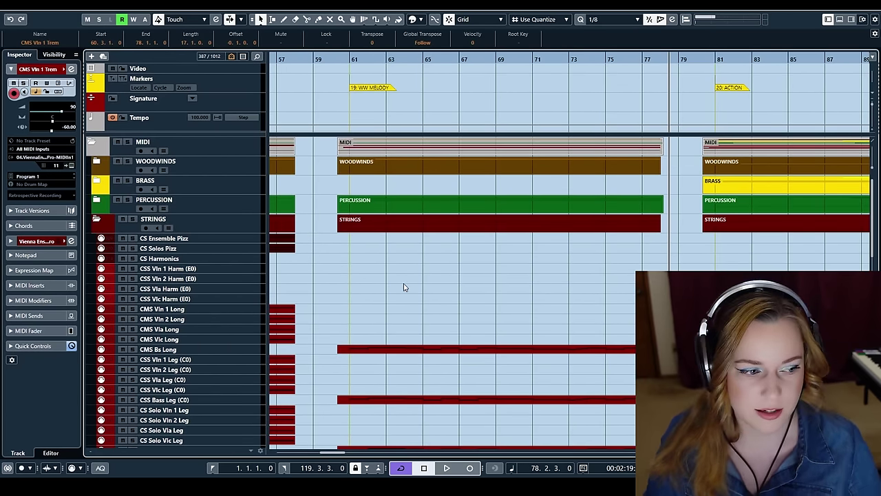
click(97, 165)
drag(320, 187, 477, 328)
scroll(462, 335, down, 4)
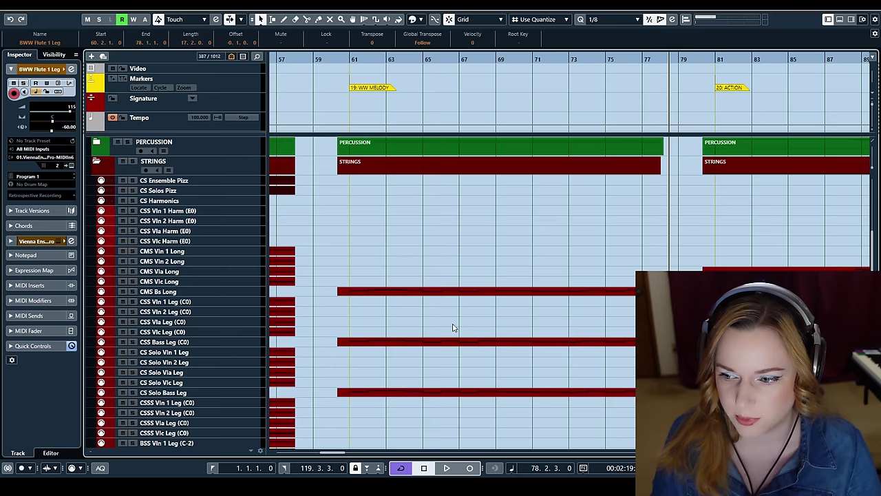
drag(372, 255, 438, 326)
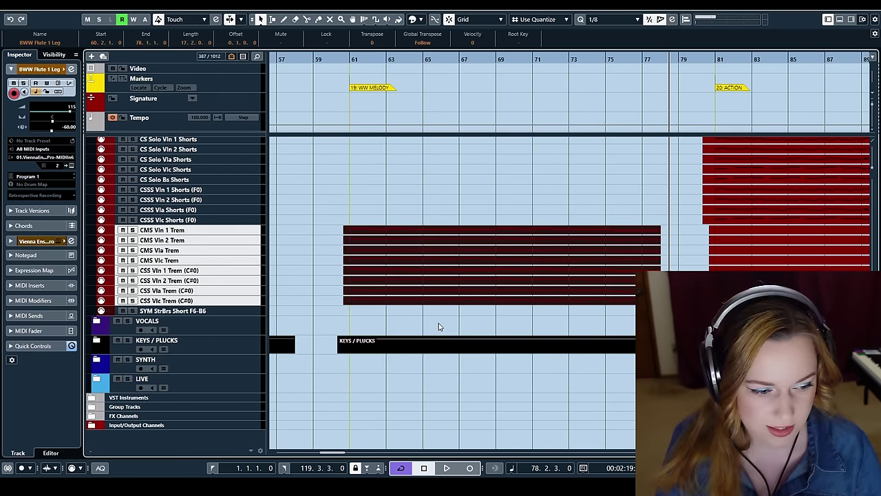
key(ctrl+e)
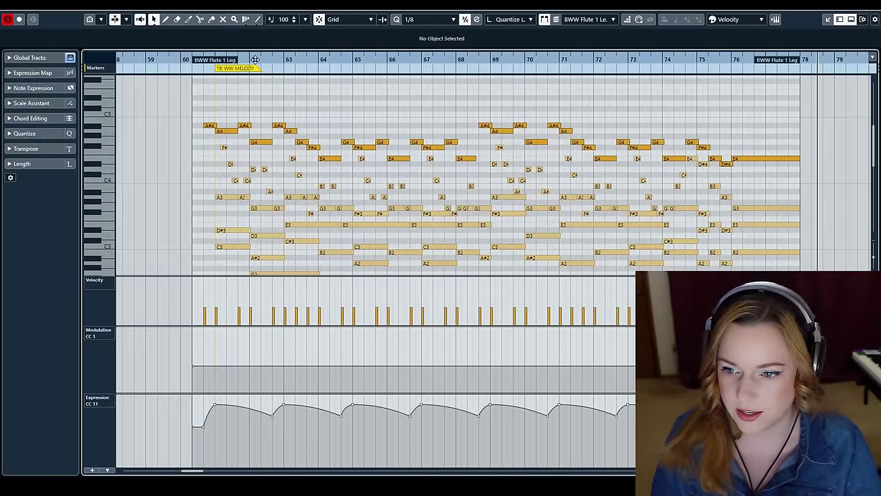
Examine the combined notes, play them from bar 60 to about bar 77, enlarge the note display and return to the arrangement
scroll(352, 222, down, 2)
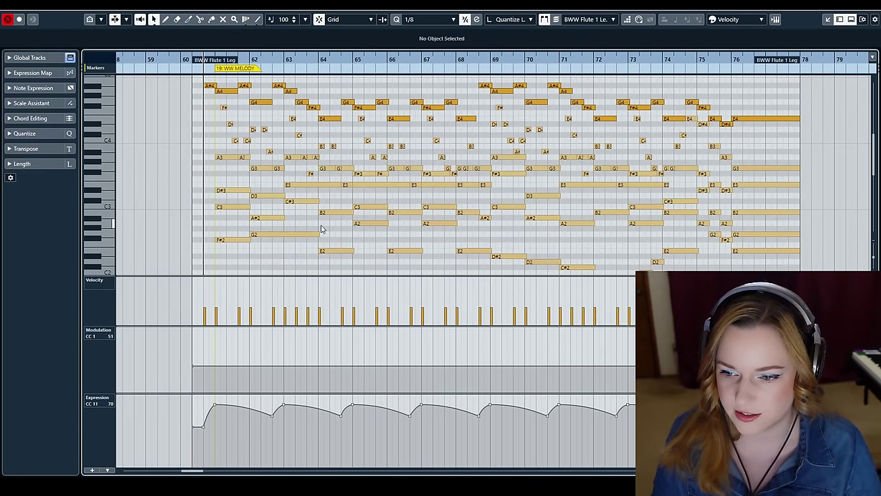
scroll(349, 232, down, 4)
scroll(236, 149, up, 2)
scroll(273, 202, up, 4)
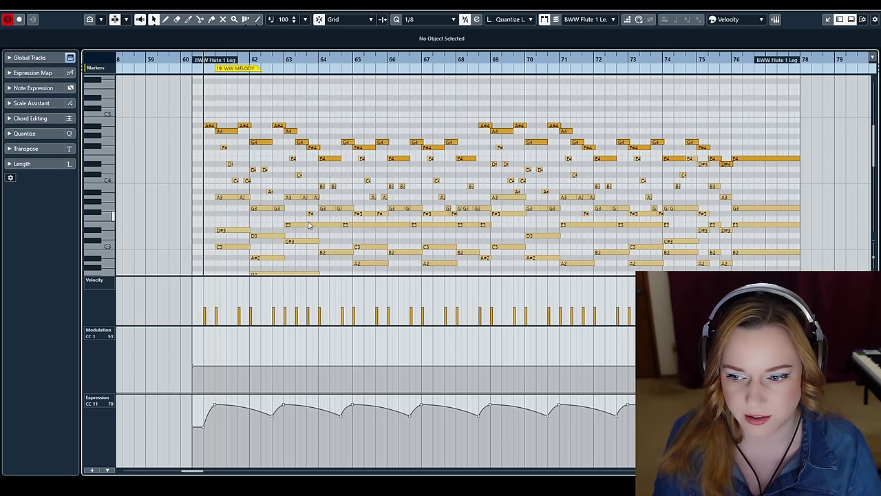
scroll(348, 201, down, 2)
scroll(350, 199, up, 2)
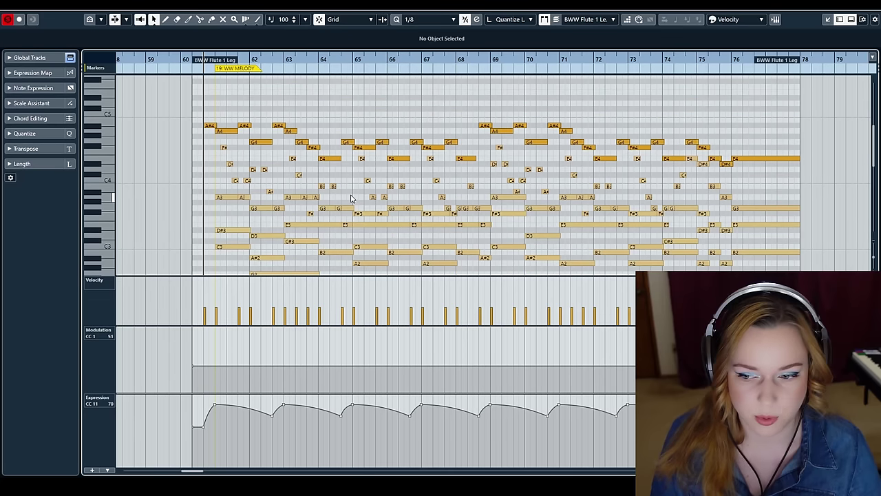
key(space)
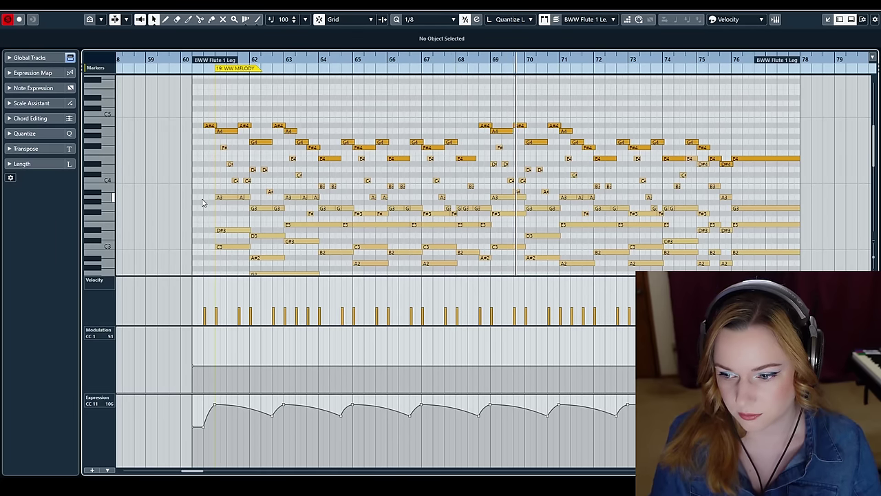
scroll(201, 201, down, 2)
drag(245, 325, 245, 389)
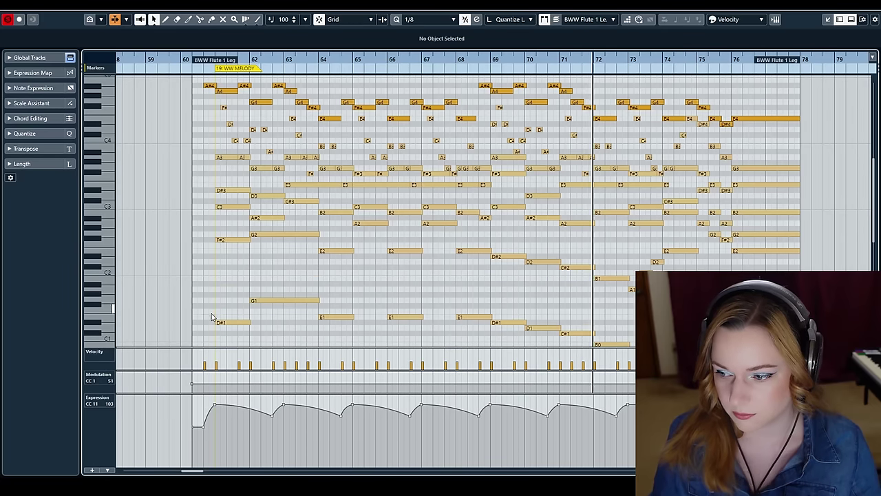
scroll(212, 313, up, 3)
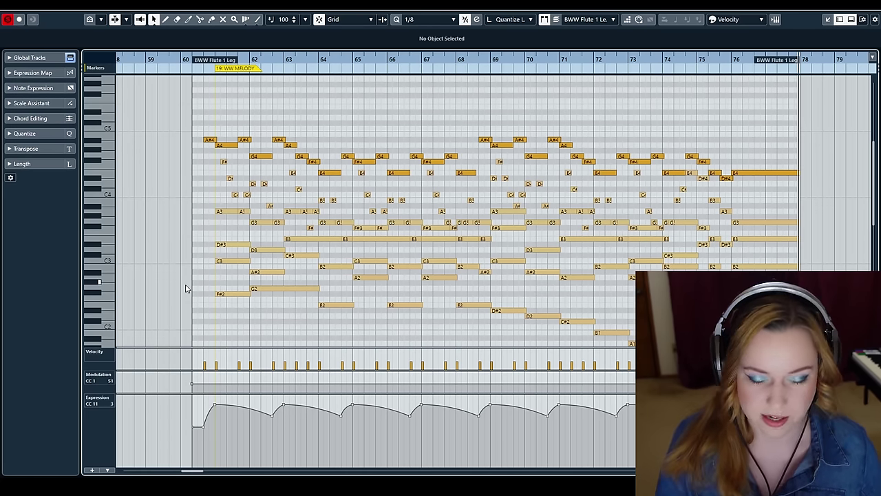
key(Return)
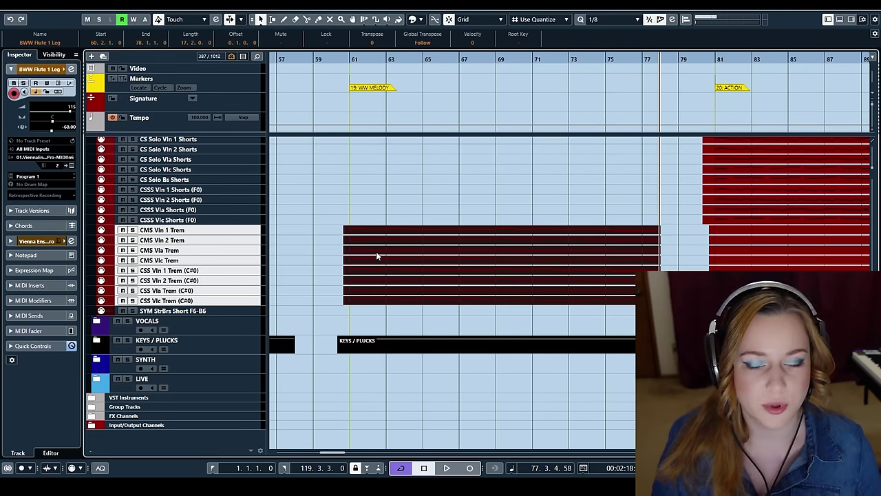
Collapse the STRINGS and WOODWINDS folders and expand the KEYS / PLUCKS folder
scroll(377, 256, up, 6)
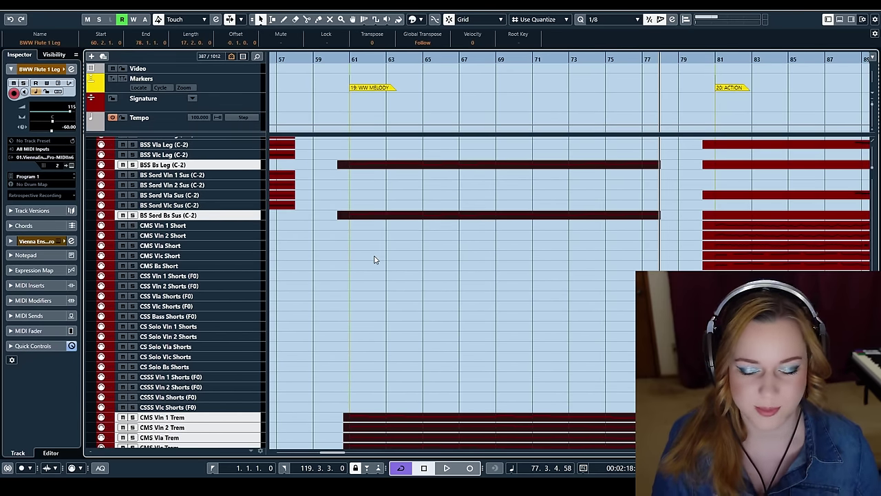
scroll(374, 260, up, 12)
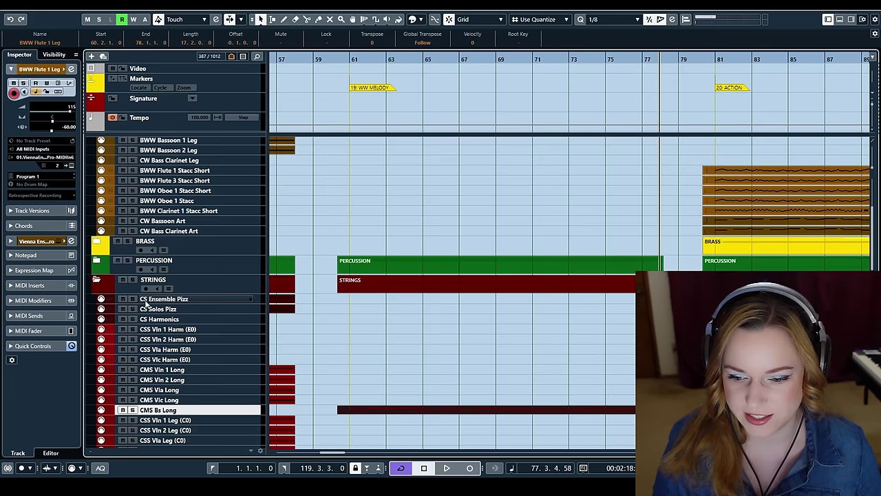
click(96, 280)
click(97, 161)
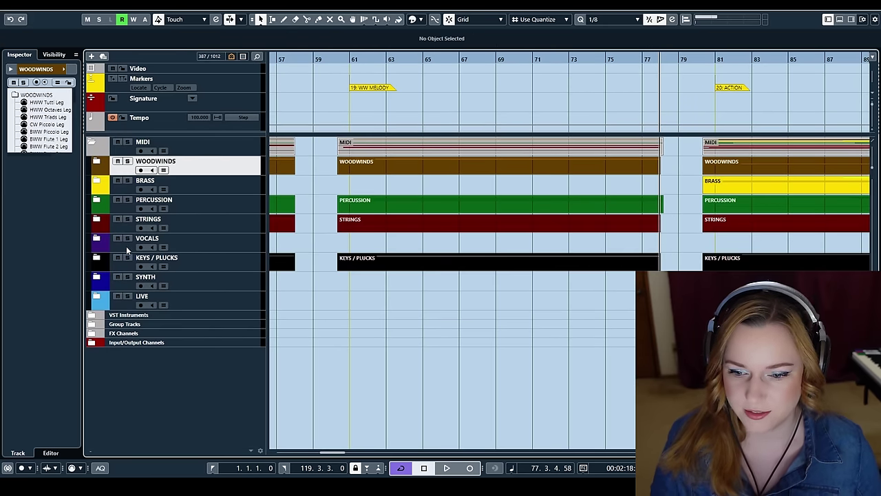
click(96, 257)
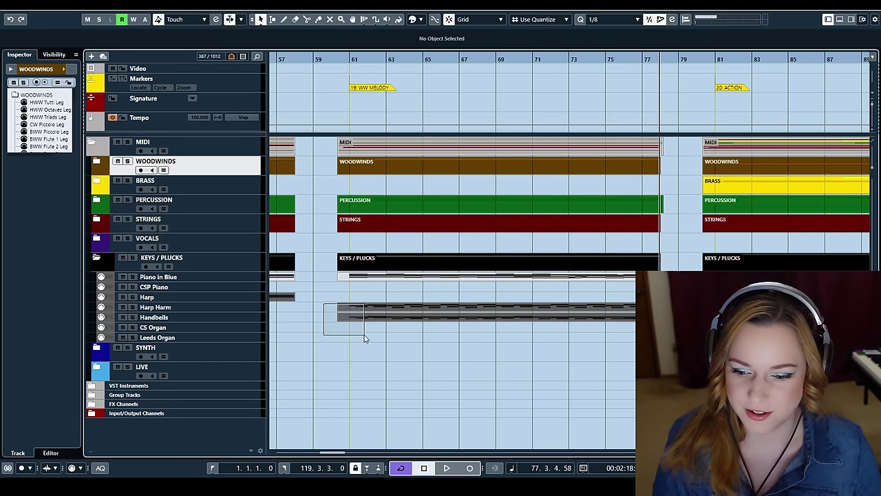
Open the WW MELODY Harp Harm part in the Key Editor, play it to about bar 64 and return to the arrangement
click(373, 307)
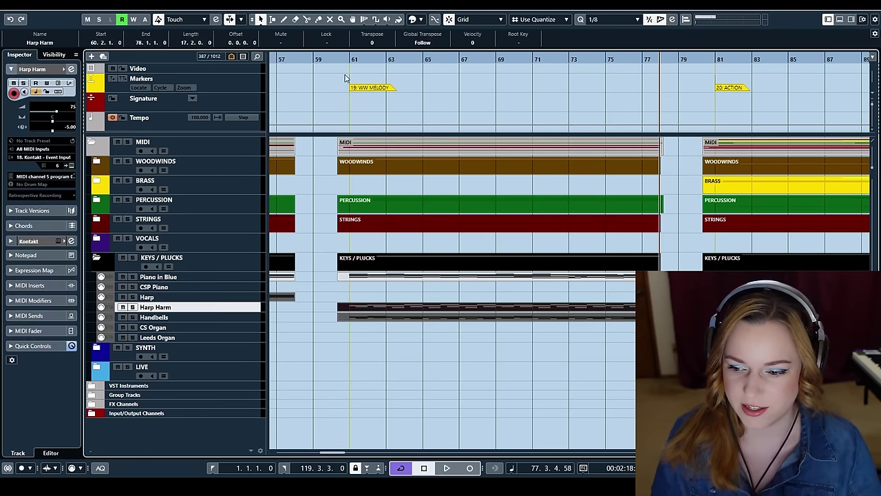
key(Return)
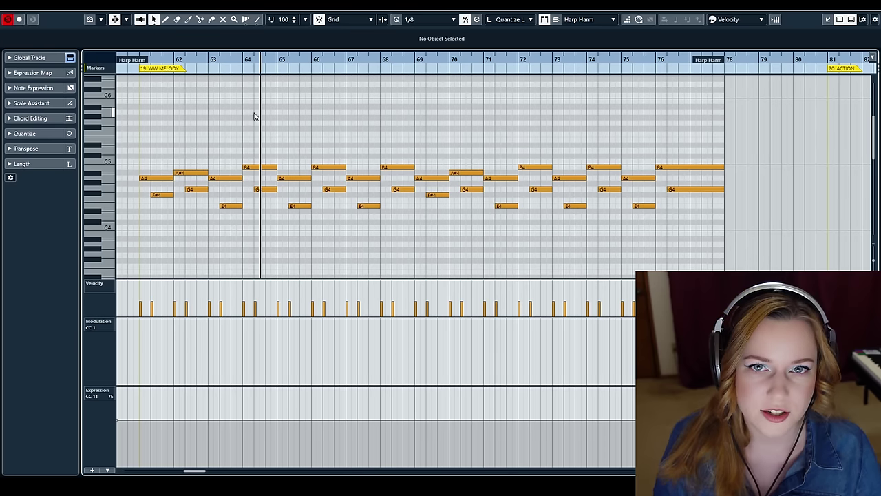
key(Escape)
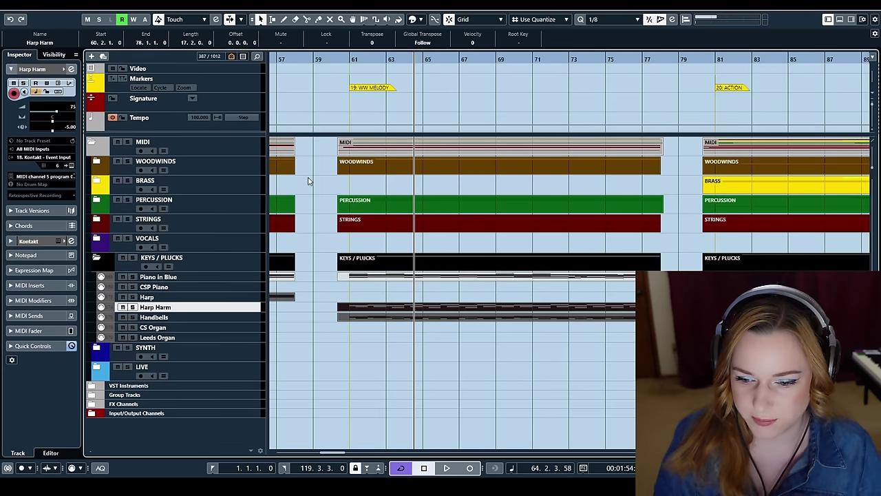
Open the WW MELODY Handbells part in the Key Editor, play it to about bar 66 and return to the arrangement
click(385, 319)
double_click(385, 319)
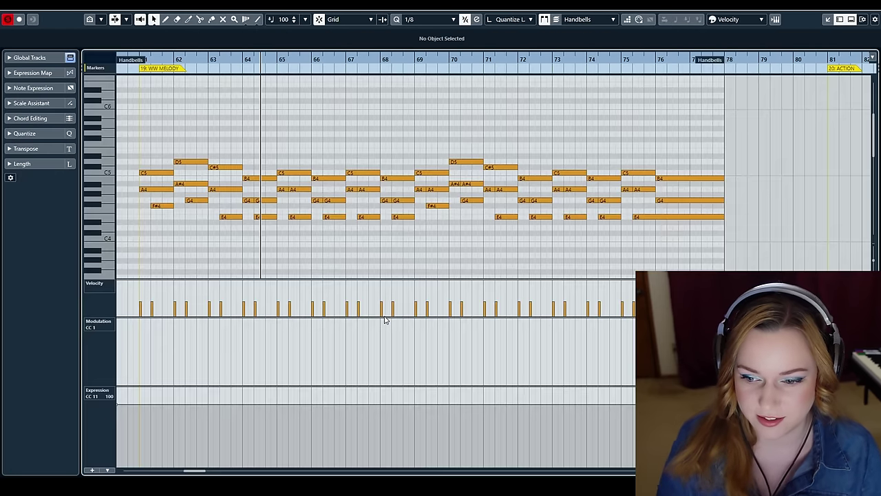
drag(163, 56, 252, 138)
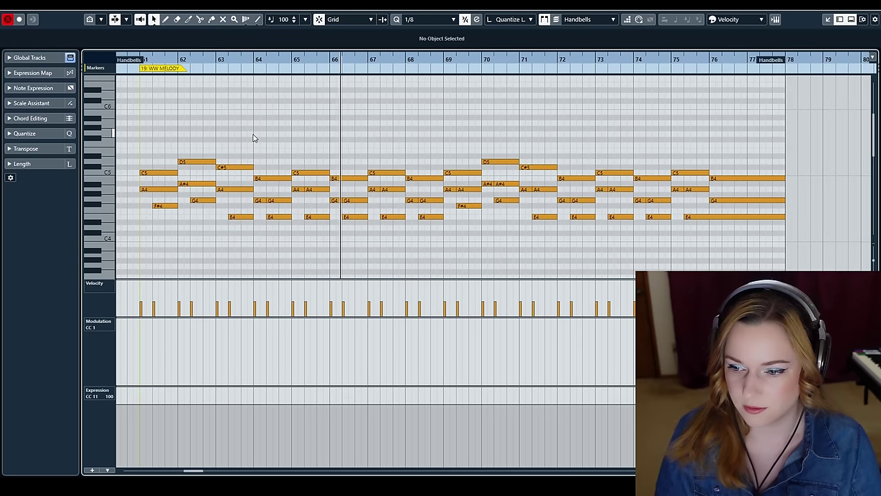
key(ctrl+e)
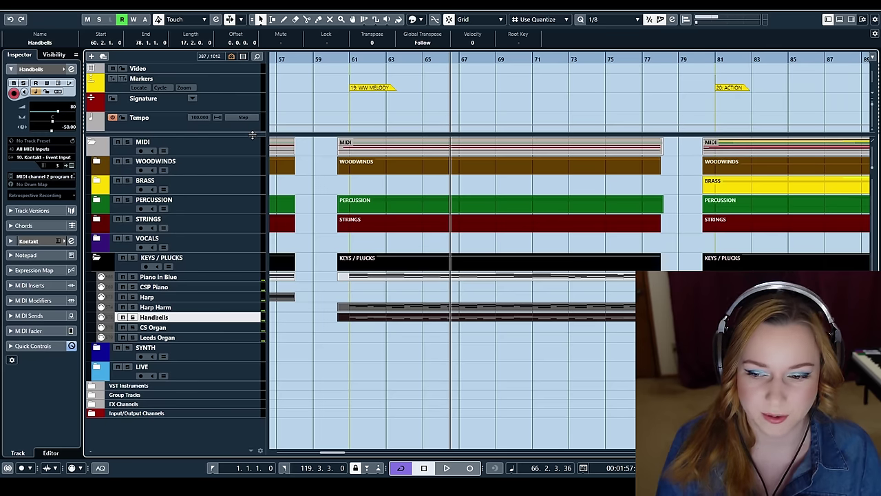
Expand the PERCUSSION folder, open the CP Glockenspiel part in the Key Editor, play from bar 60 to about bar 63 and return
click(96, 201)
scroll(320, 272, down, 3)
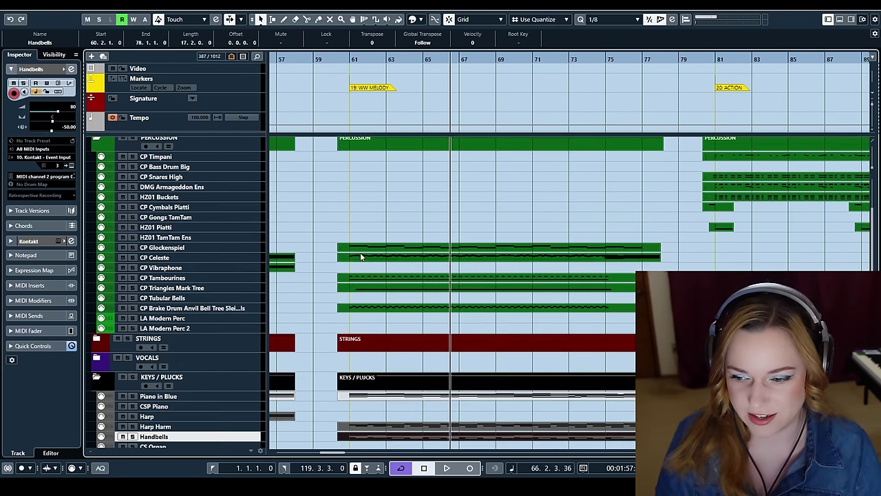
click(365, 246)
click(346, 61)
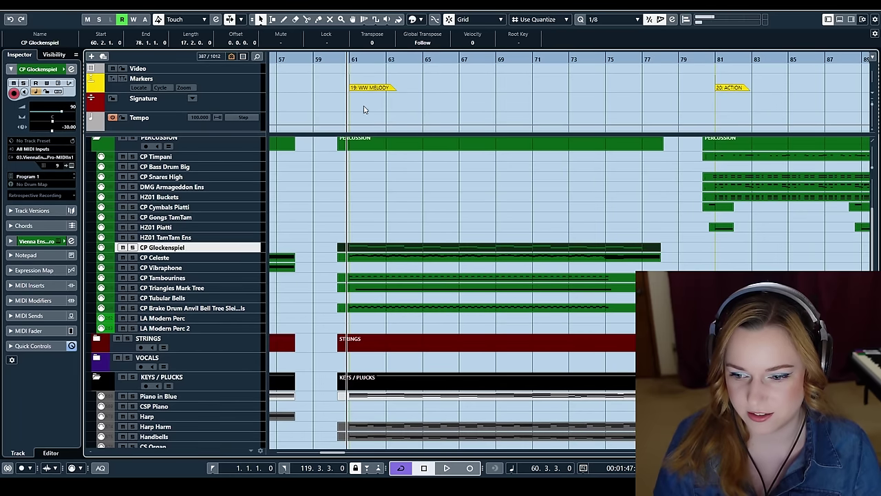
key(ctrl+e)
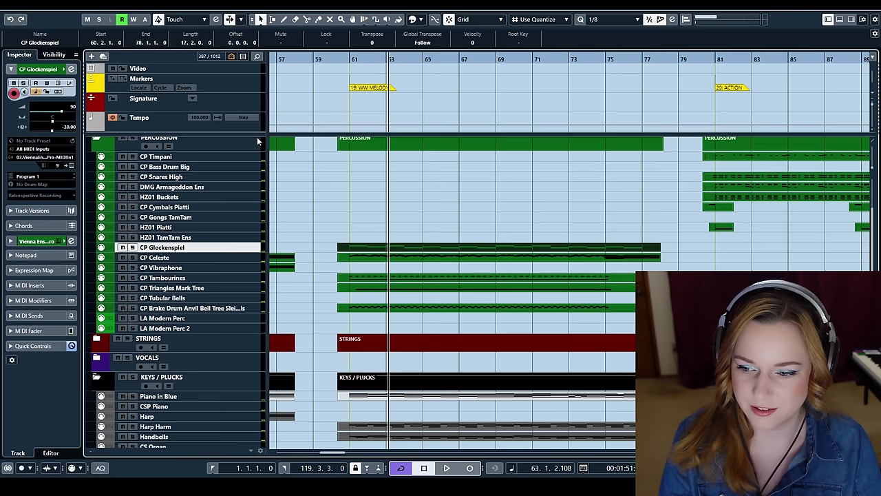
Open the CP Celeste part of the WW MELODY section in the Key Editor and play it from bar 60
key(Escape)
click(355, 260)
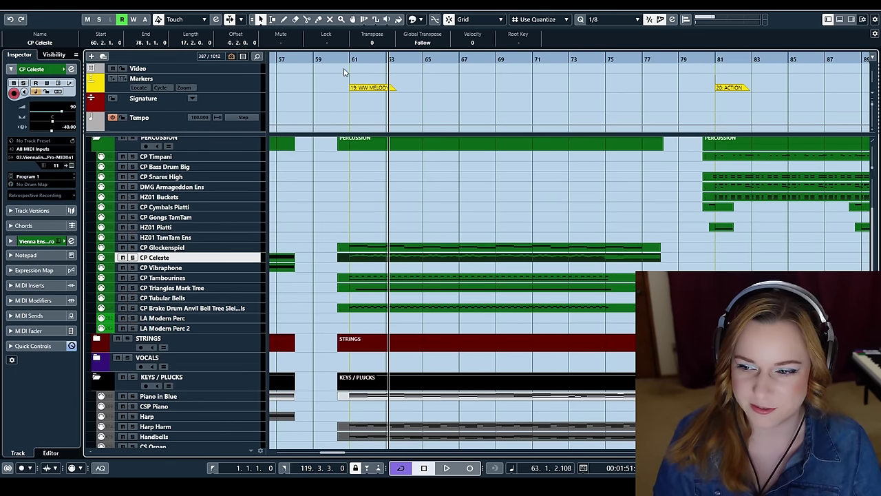
click(340, 60)
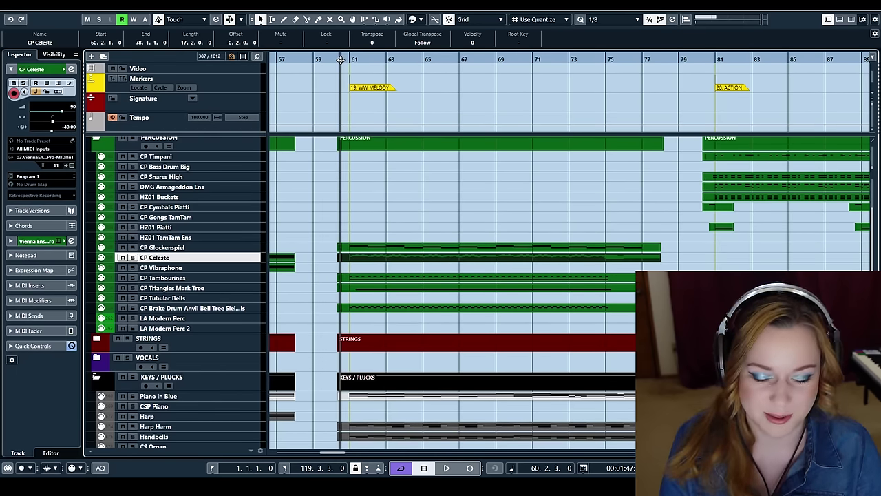
key(Return)
scroll(256, 195, up, 2)
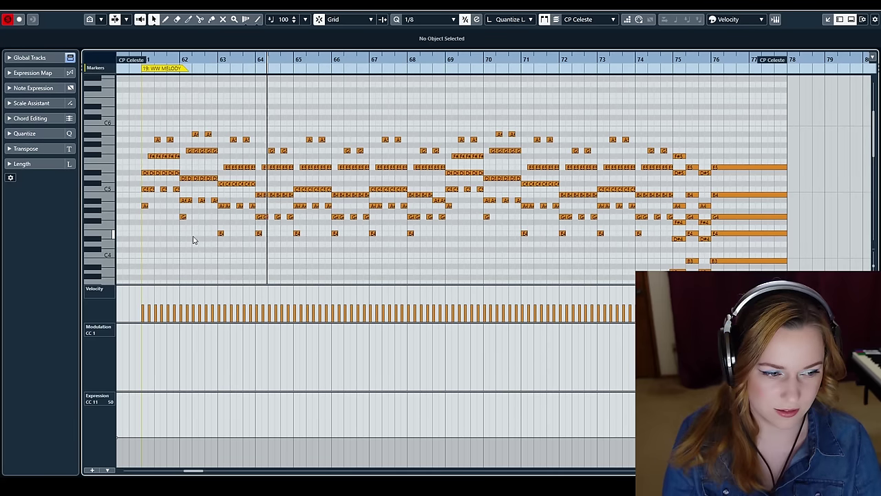
key(Escape)
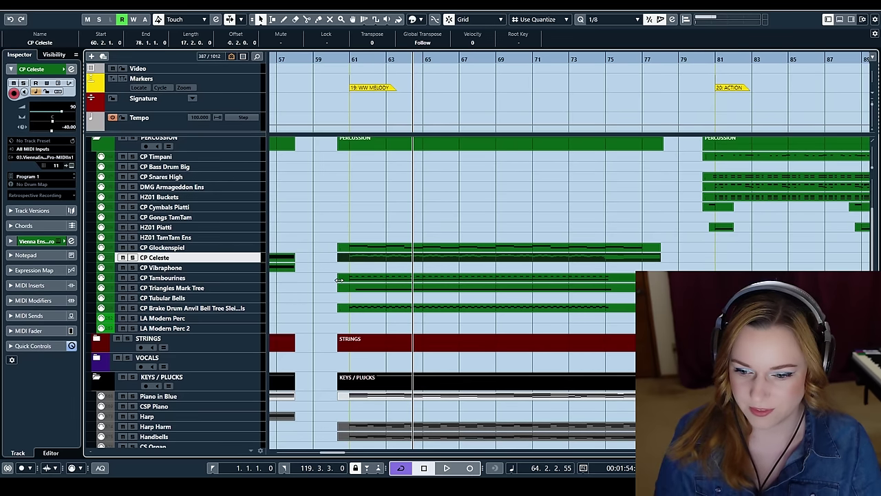
Open the tambourines, triangles and brake drum parts of the WW MELODY section together in the Key Editor and play them
drag(326, 274, 383, 297)
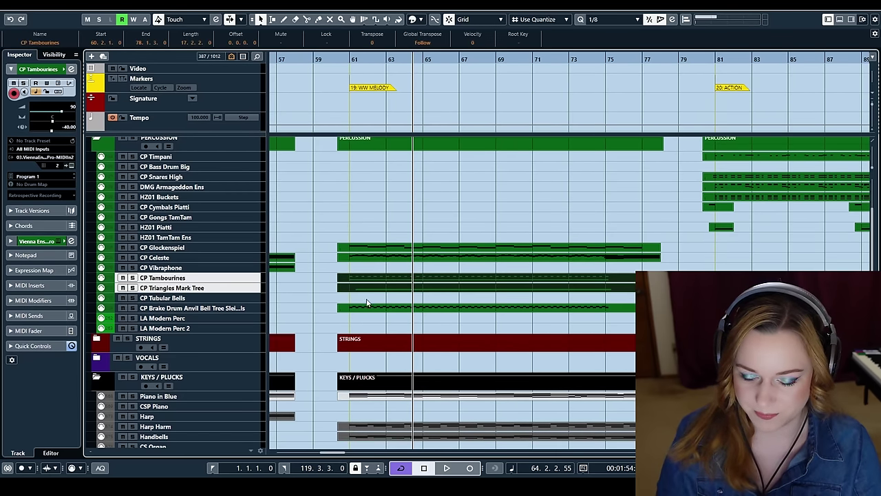
drag(325, 277, 359, 316)
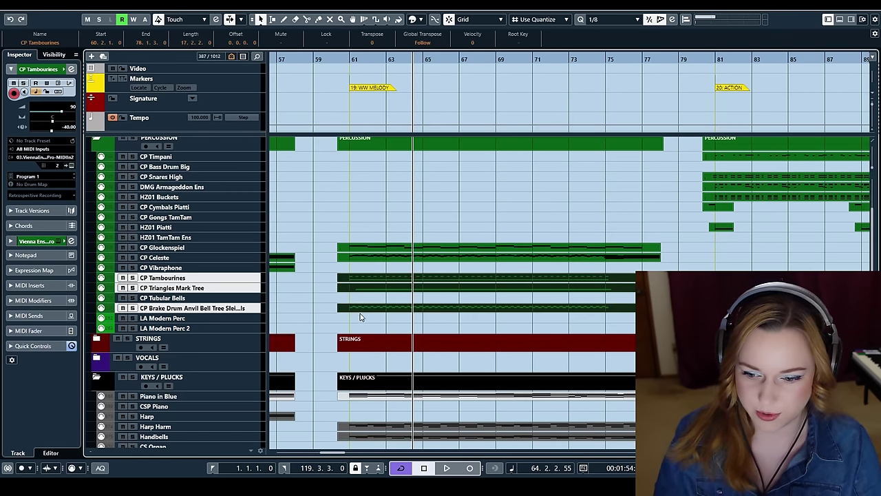
key(Return)
click(137, 61)
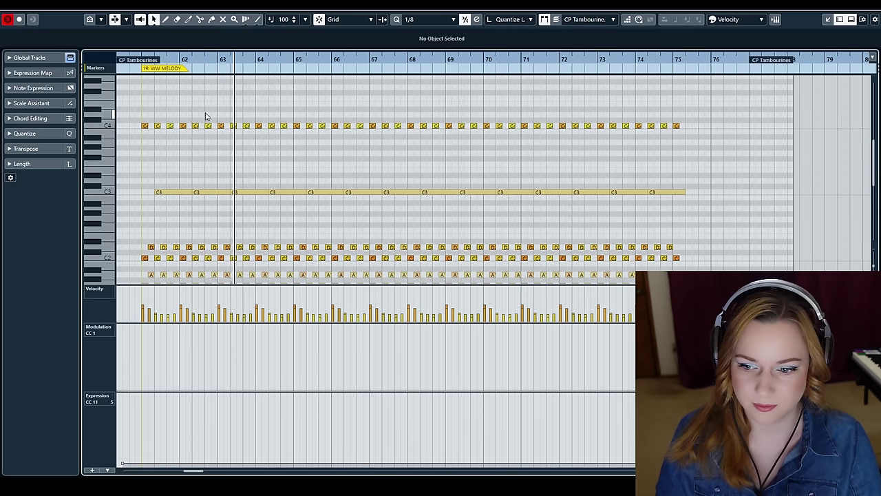
key(ctrl+e)
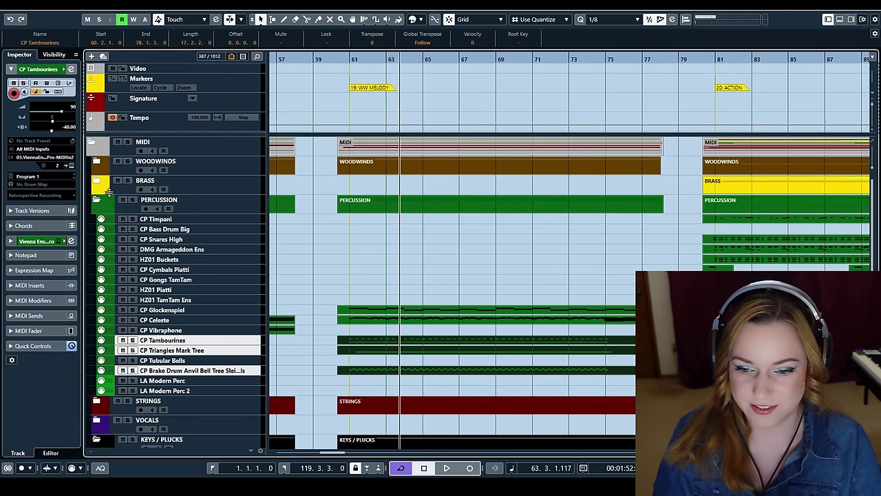
Collapse the PERCUSSION and KEYS / PLUCKS folders and play the whole WW MELODY section from bar 60
click(97, 200)
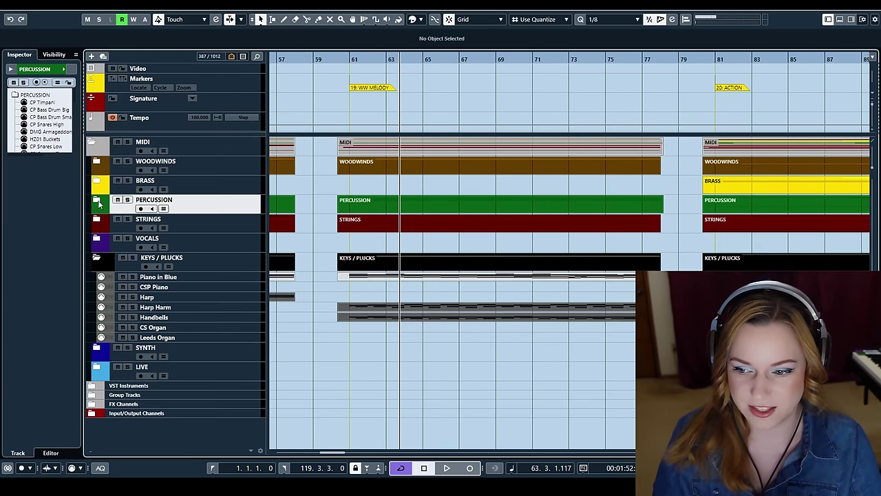
click(97, 258)
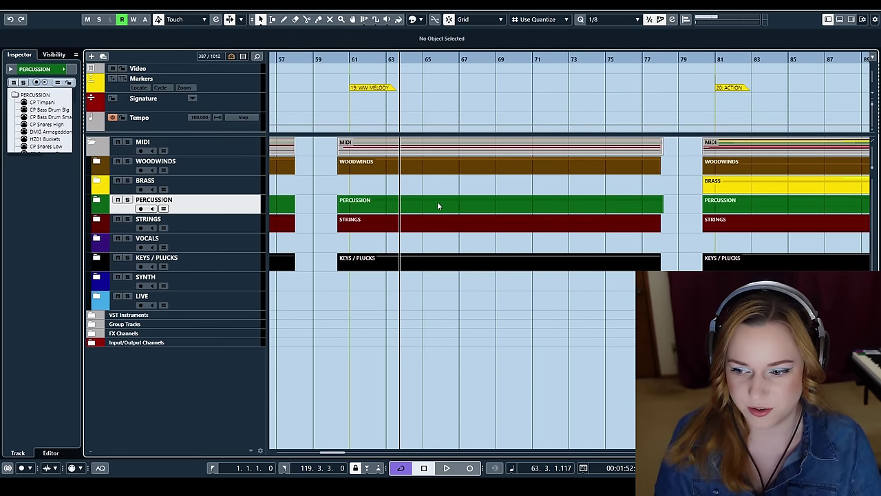
click(333, 60)
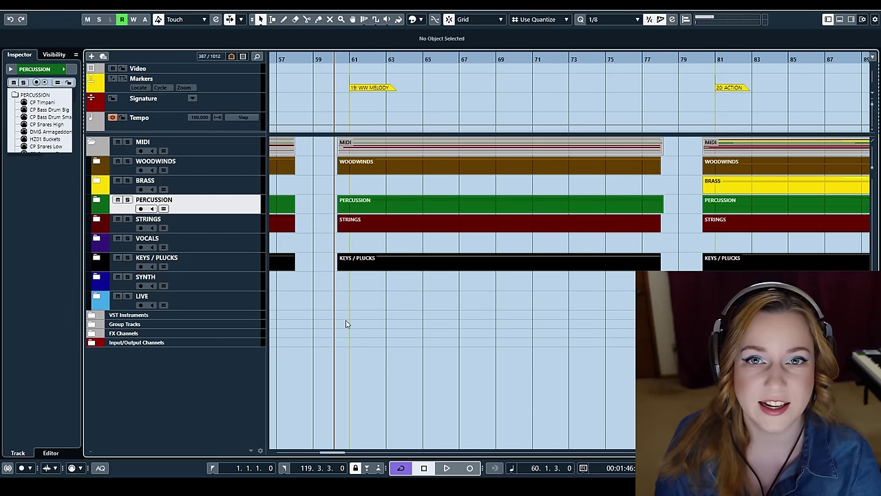
key(space)
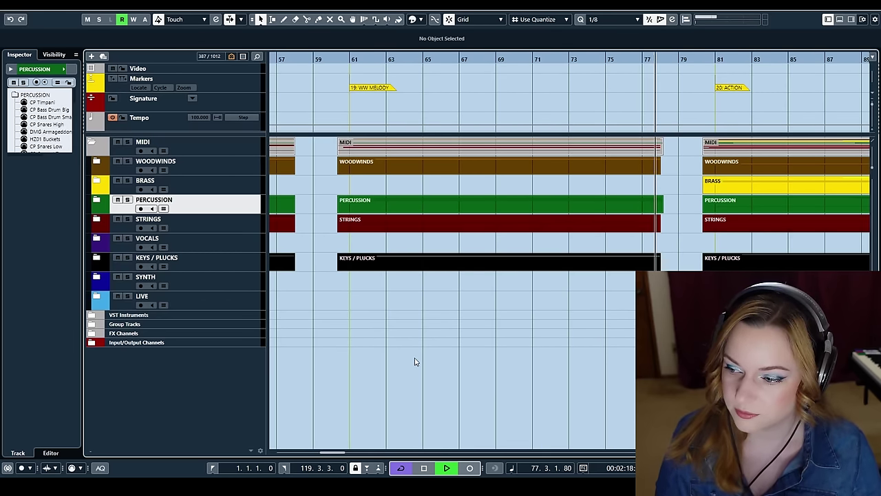
key(space)
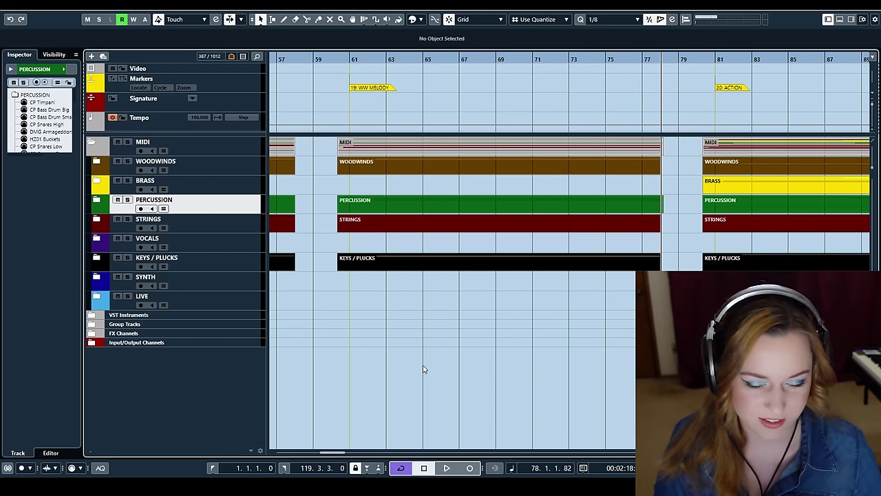
Expand the BRASS folder, open the ACTION section's four horn parts together in the Key Editor and play them from bar 80
scroll(412, 373, right, 10)
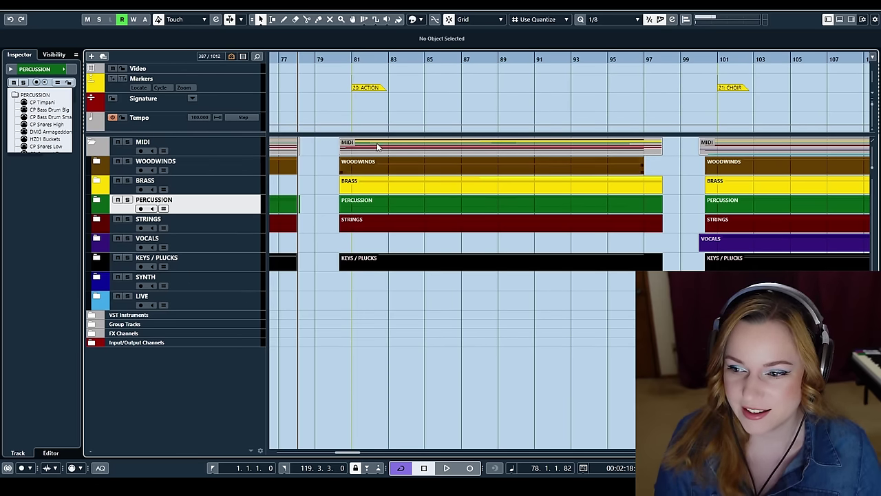
click(336, 60)
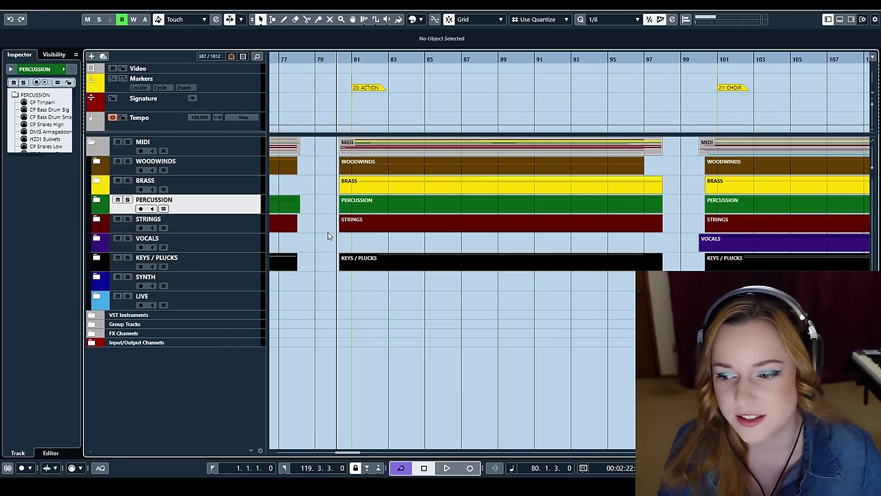
click(97, 182)
drag(315, 256, 371, 309)
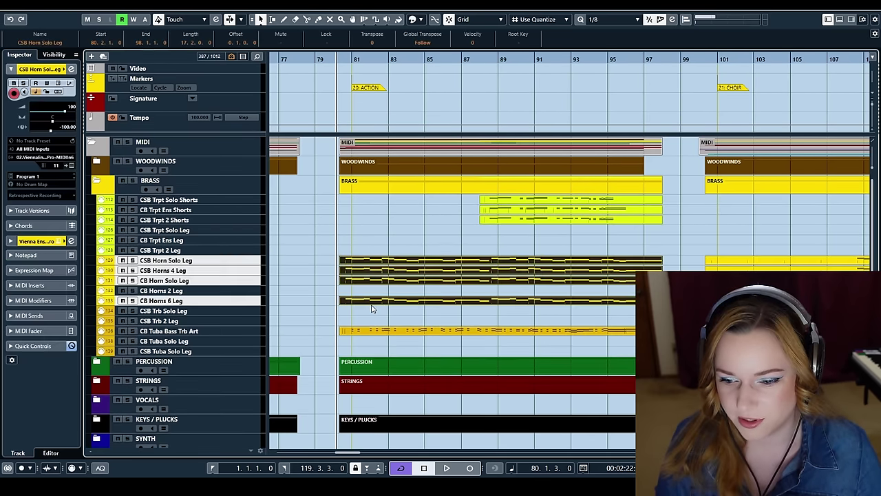
double_click(372, 305)
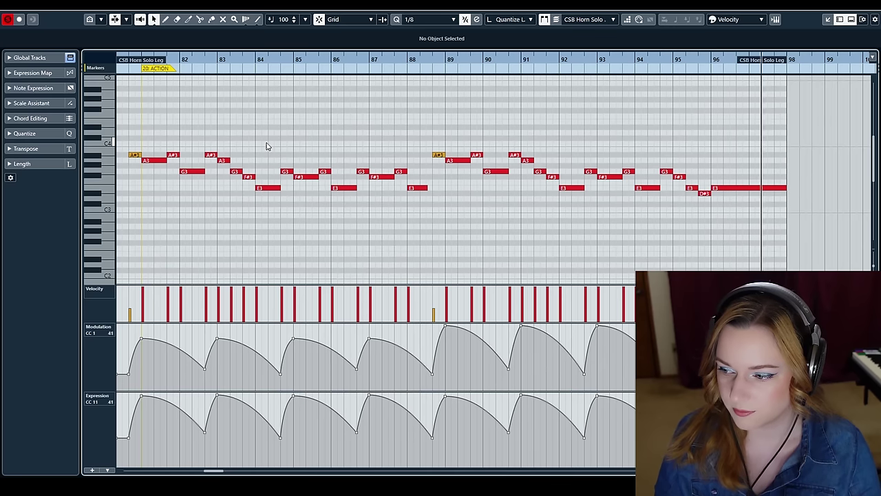
key(space)
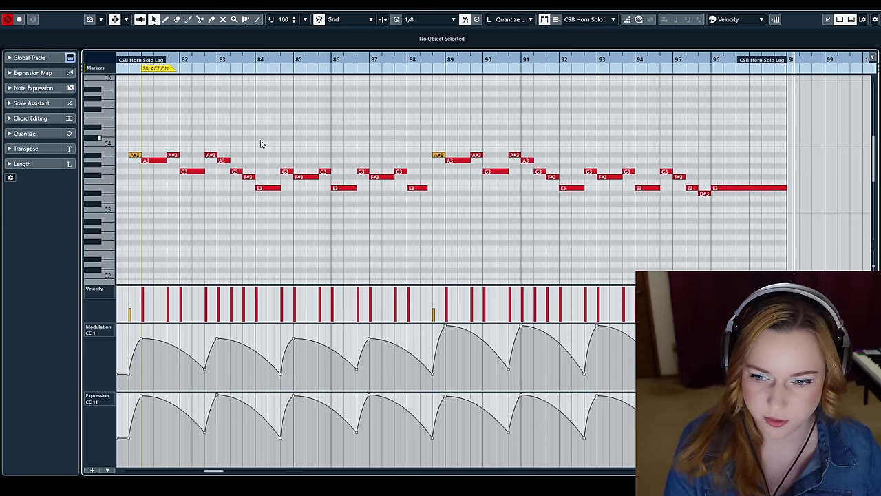
key(Return)
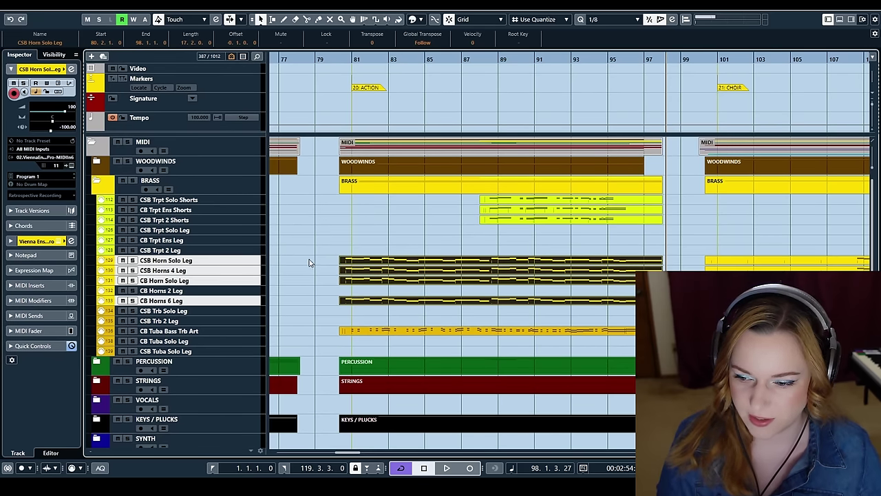
Expand the STRINGS folder and look through the long, short and tremolo string parts of the ACTION section
scroll(320, 261, right, 2)
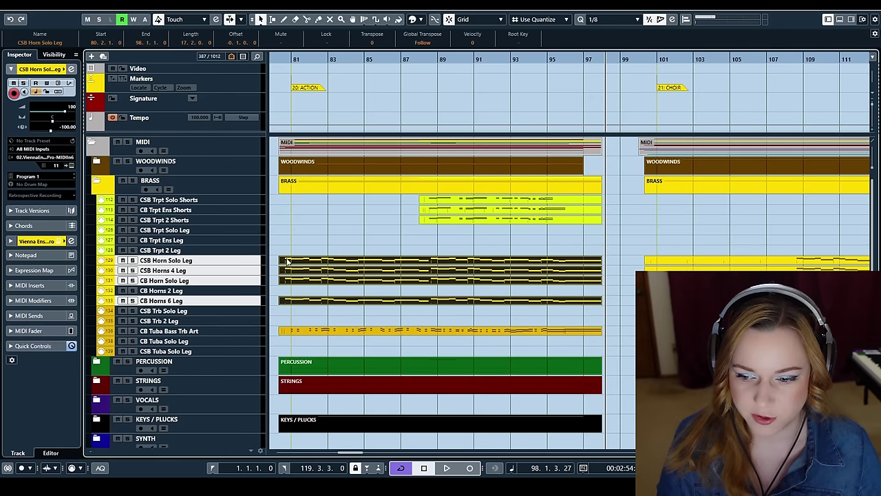
scroll(329, 312, down, 3)
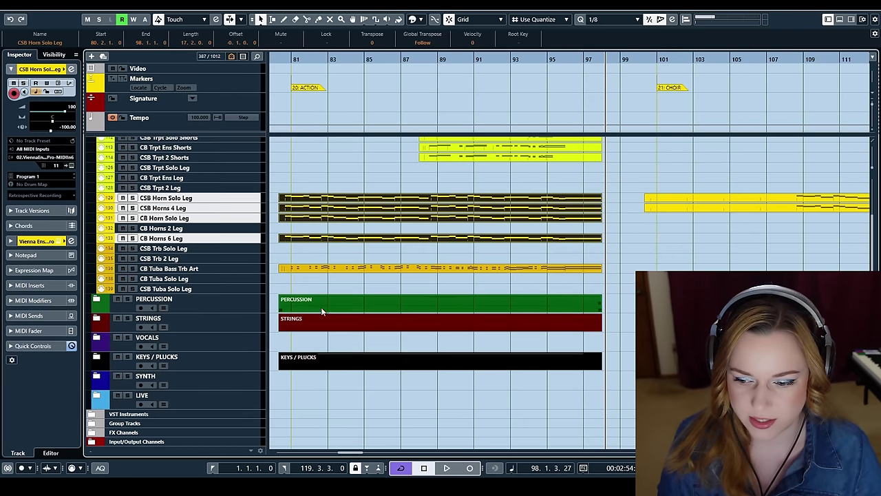
click(101, 320)
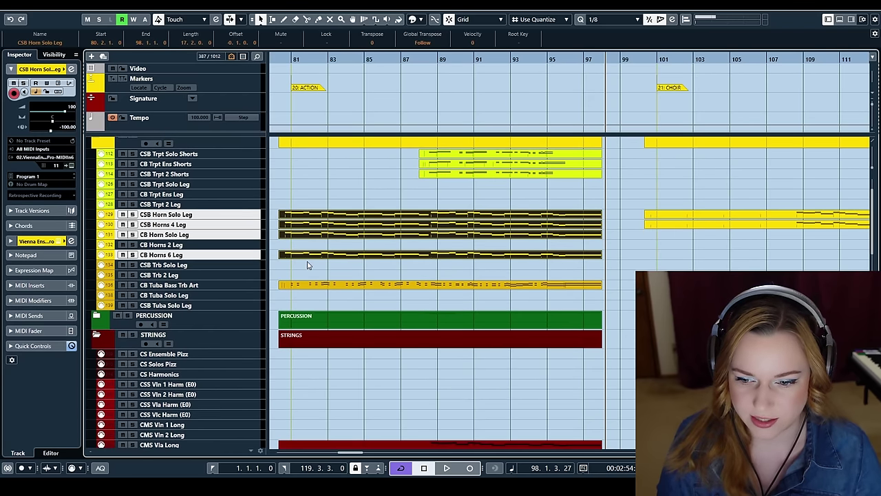
scroll(346, 275, down, 15)
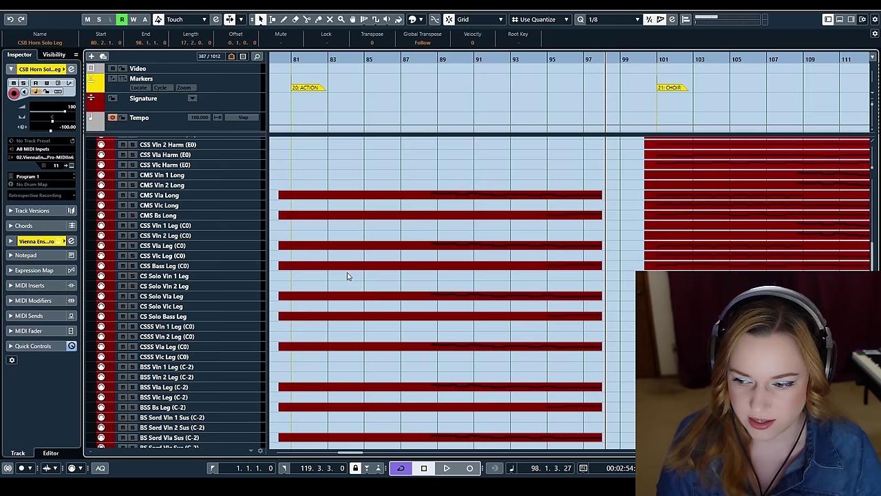
scroll(347, 275, down, 6)
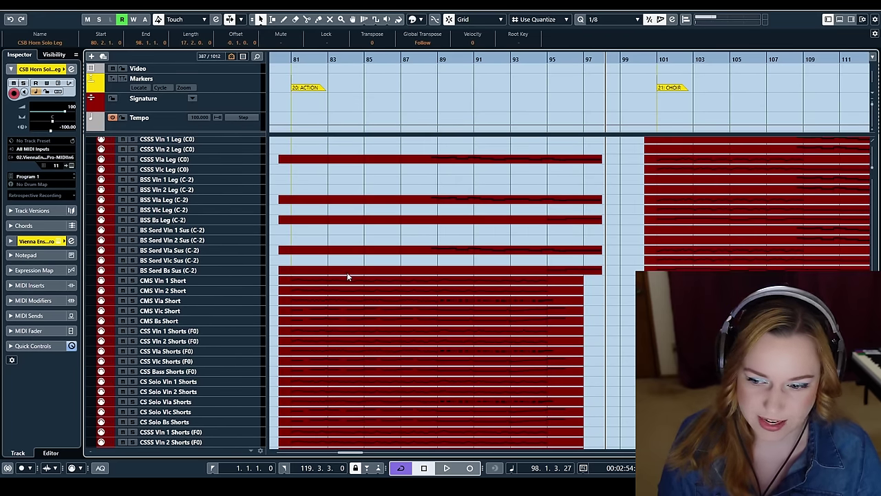
scroll(348, 276, down, 3)
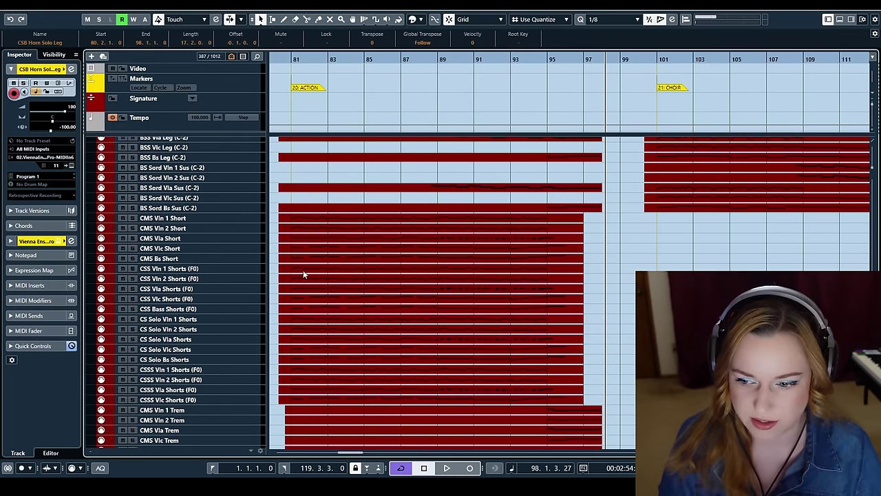
scroll(280, 252, up, 6)
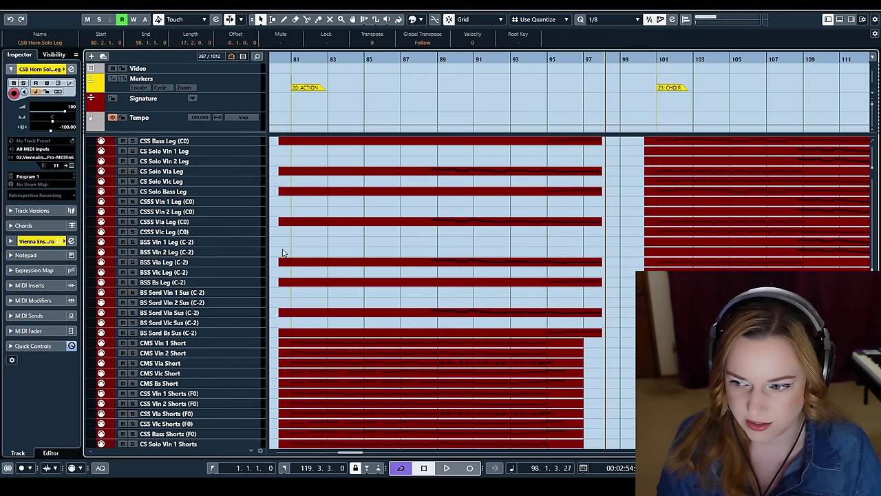
scroll(294, 260, down, 6)
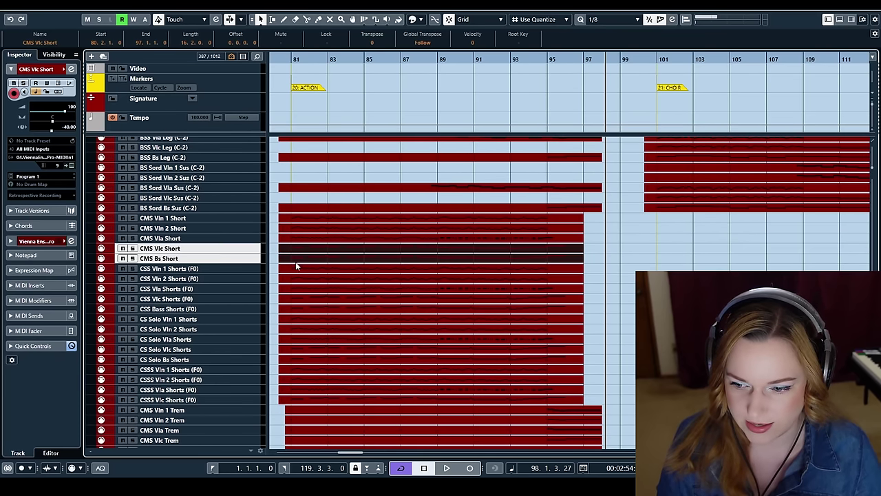
View the ACTION section's cello and bass shorts parts together in the Key Editor and play them soloed
drag(296, 251, 295, 260)
shift+click(290, 307)
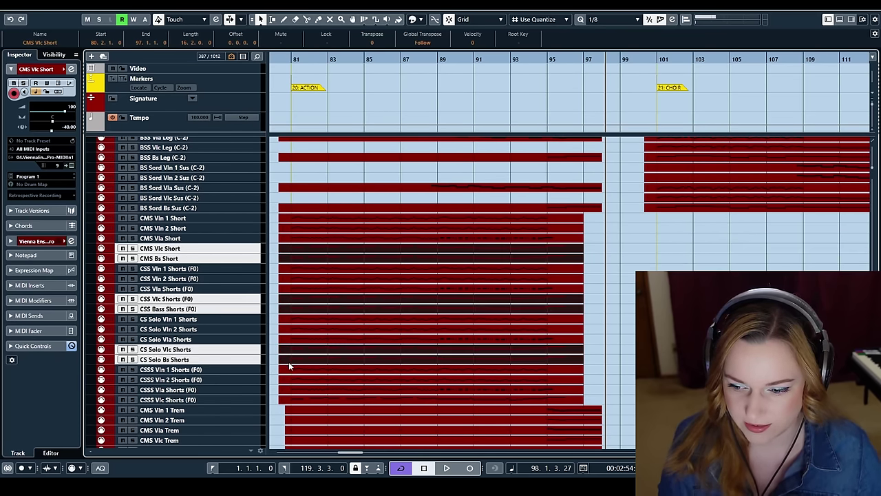
shift+click(288, 360)
double_click(288, 359)
scroll(256, 186, up, 4)
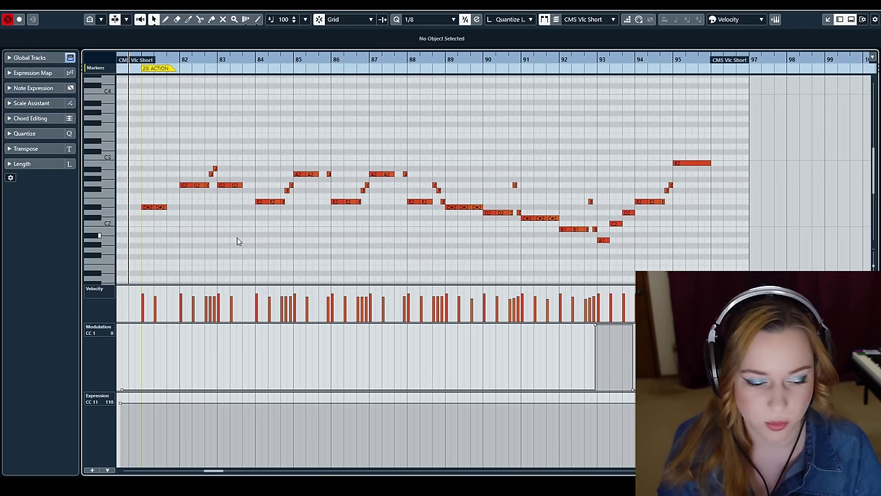
key(Escape)
key(space)
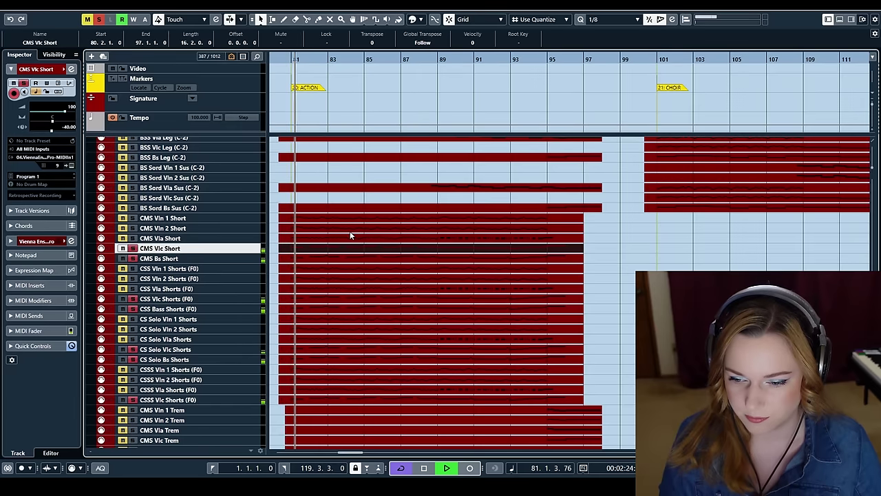
Select the soloed cello and bass shorts parts along with the four horn parts and view them together in the Key Editor
shift+click(288, 260)
shift+click(282, 298)
shift+click(284, 309)
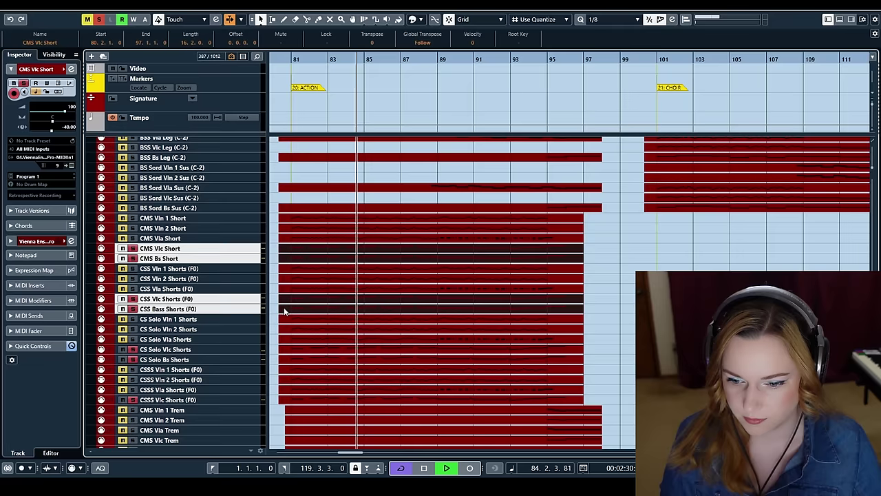
scroll(284, 310, down, 3)
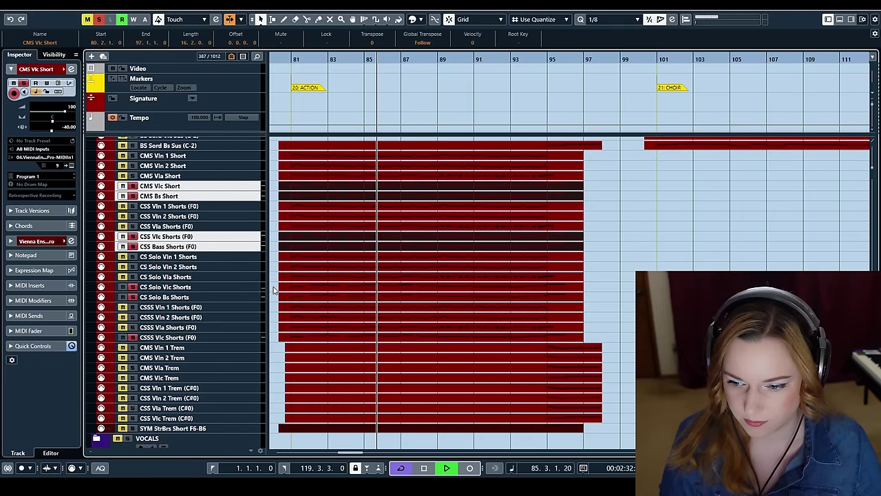
shift+click(283, 287)
shift+click(282, 298)
shift+click(295, 337)
scroll(337, 335, up, 15)
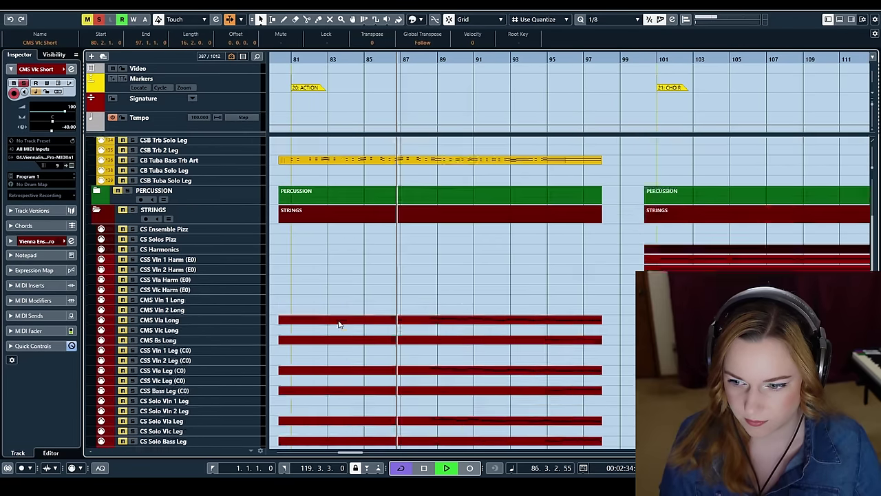
drag(329, 336, 296, 241)
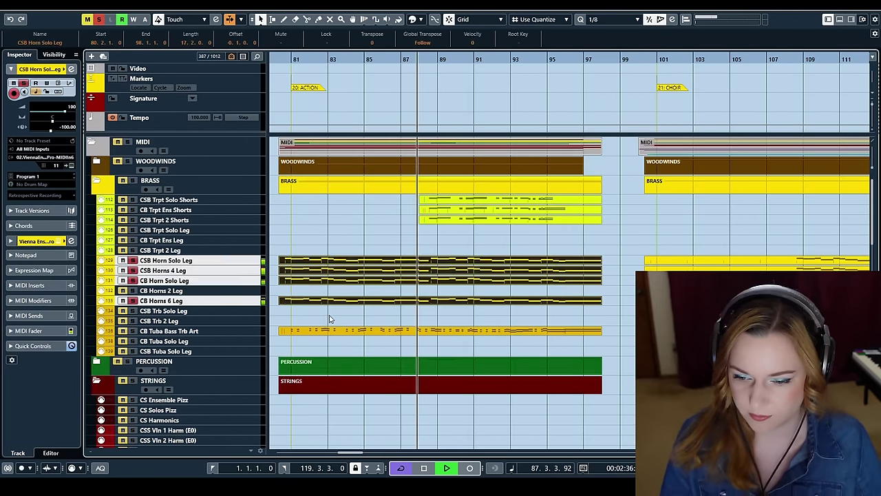
key(ctrl+e)
scroll(264, 166, down, 2)
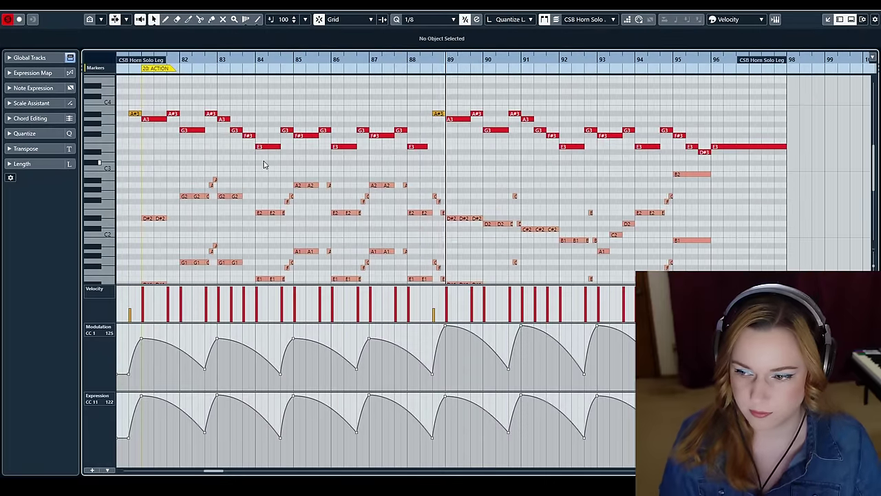
Follow the four horn parts against the cello and bass shorts in the Key Editor during playback, enlarging the note area
scroll(263, 165, down, 2)
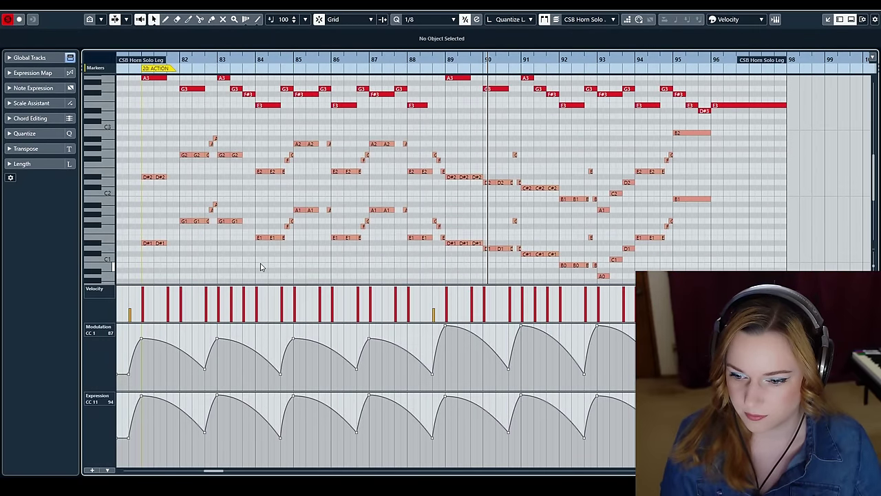
drag(265, 282, 265, 298)
scroll(280, 258, up, 2)
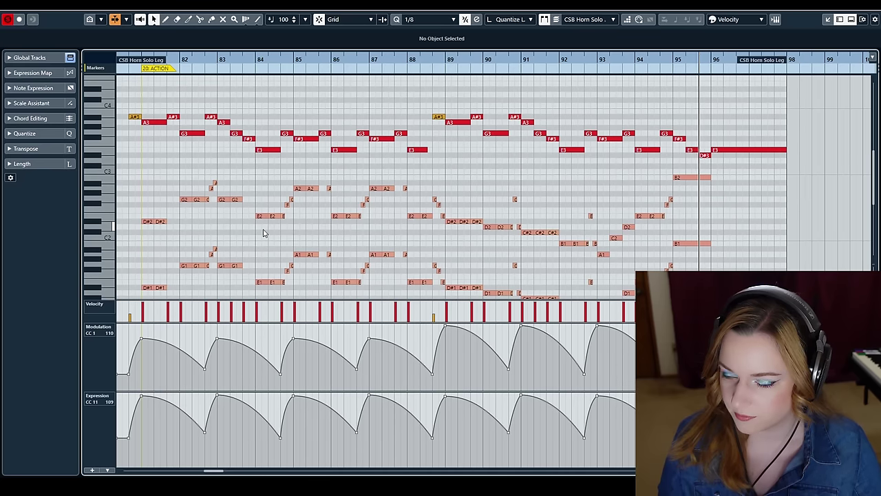
scroll(263, 232, down, 2)
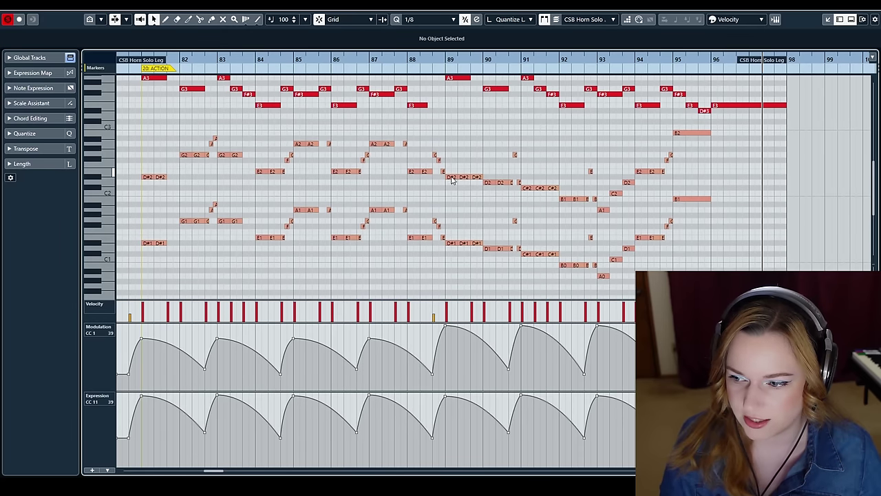
key(Return)
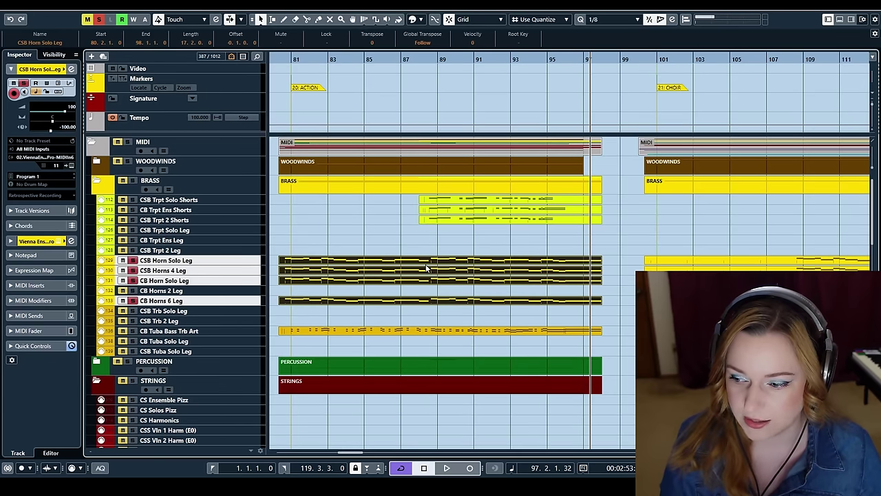
Select the ACTION section's BSS, BS Sord, CS Solo, CSS and CMS long and legato bass parts, solo them and play them
scroll(427, 270, down, 15)
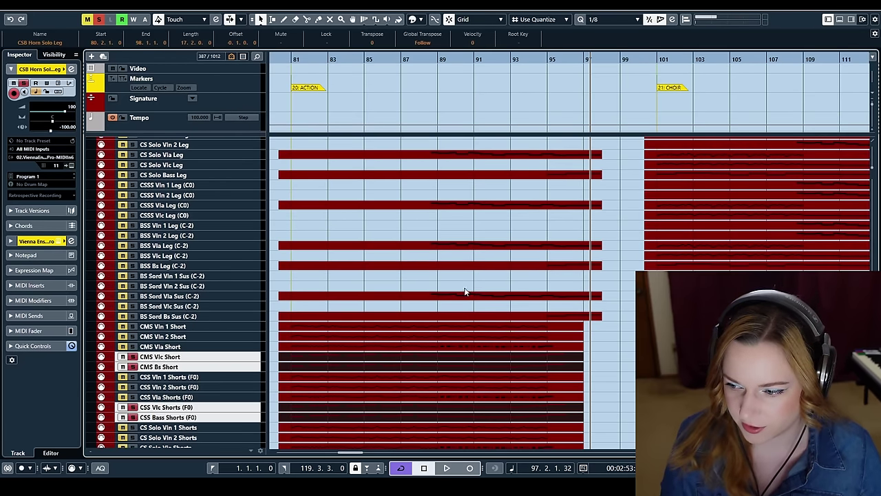
click(518, 263)
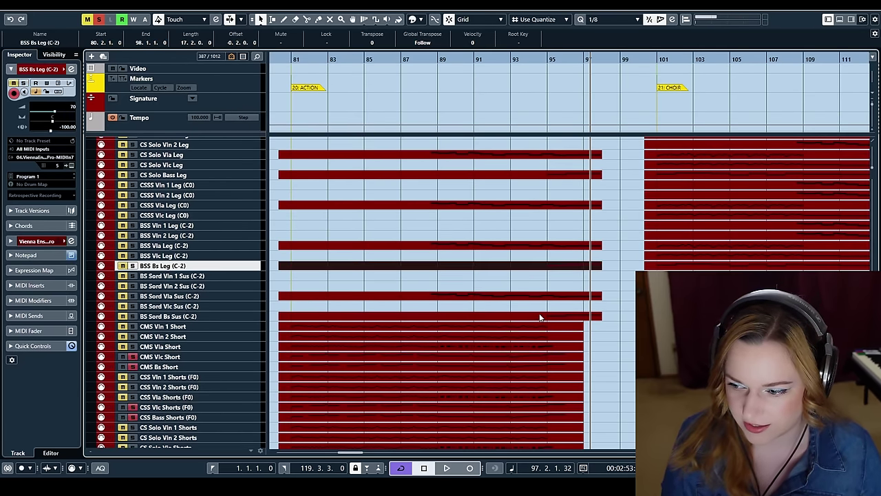
ctrl+click(539, 316)
ctrl+click(537, 175)
scroll(537, 216, up, 3)
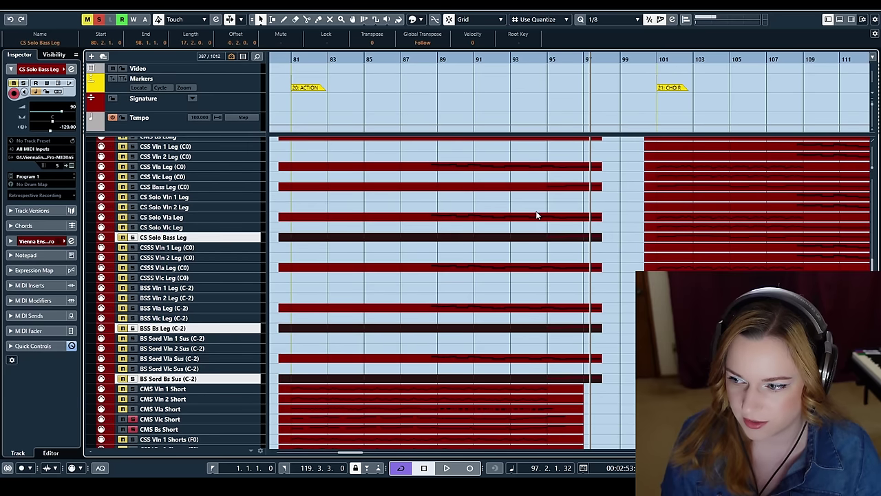
ctrl+click(523, 186)
scroll(525, 191, up, 3)
ctrl+click(475, 197)
key(space)
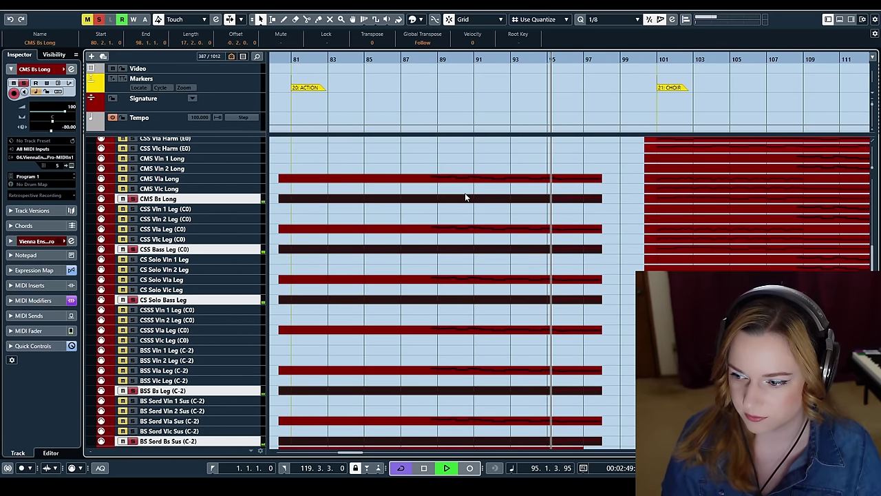
scroll(466, 196, down, 3)
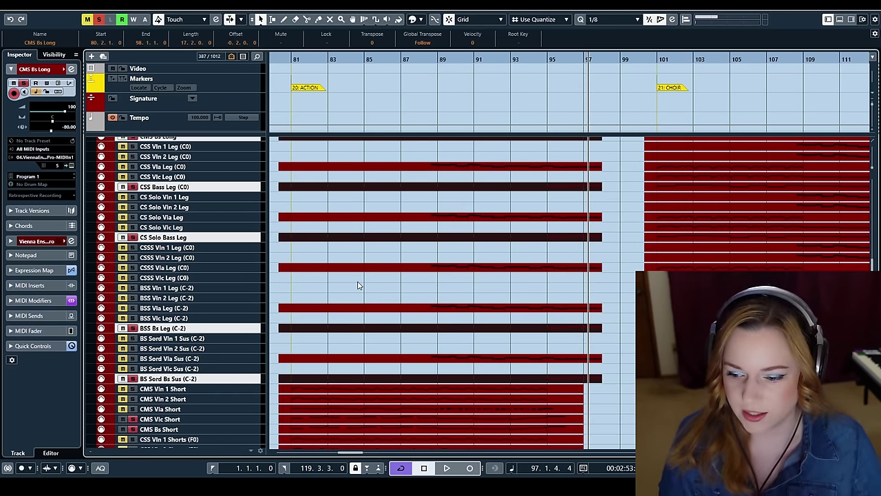
Select the CMS Vln 1, Vln 2 and Vla Short parts, and solo the string tracks except the viola longs and legatos
scroll(360, 286, down, 6)
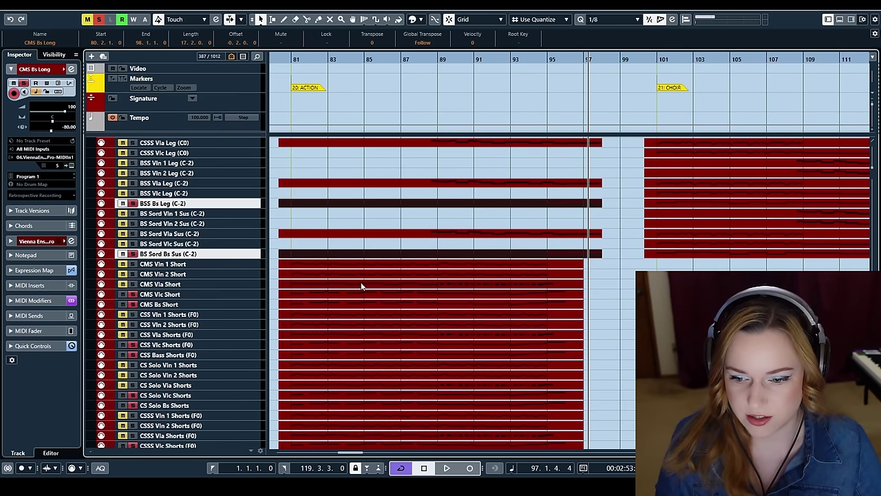
drag(274, 263, 304, 289)
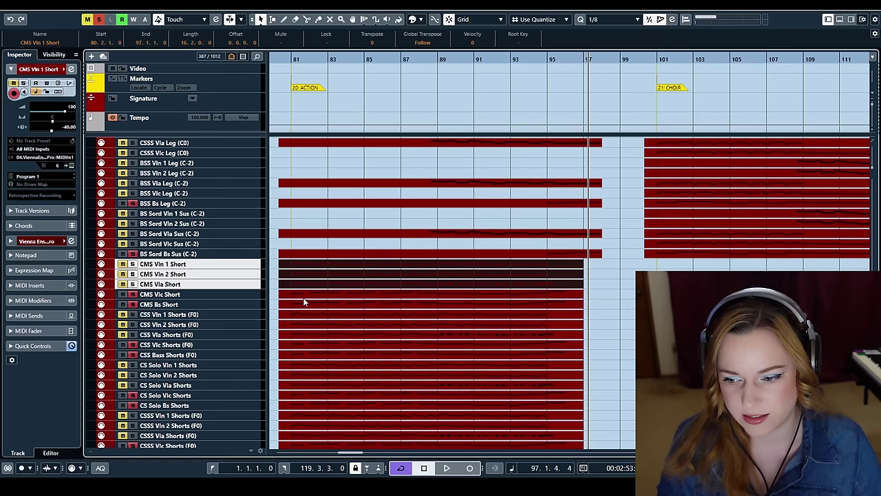
scroll(301, 296, down, 8)
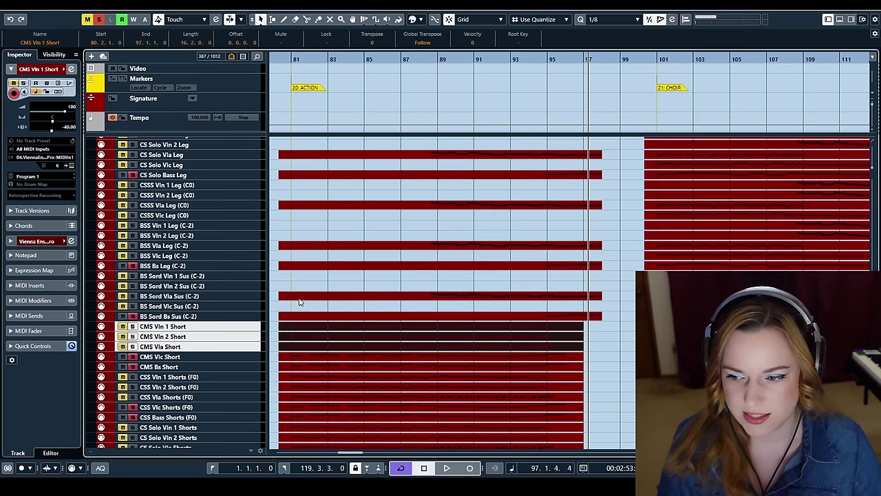
scroll(301, 305, up, 10)
View the CSB Horn Solo Leg part together with the CMS Vlc and Bs Short parts in the Key Editor, comparing their registers
click(339, 262)
scroll(357, 327, down, 15)
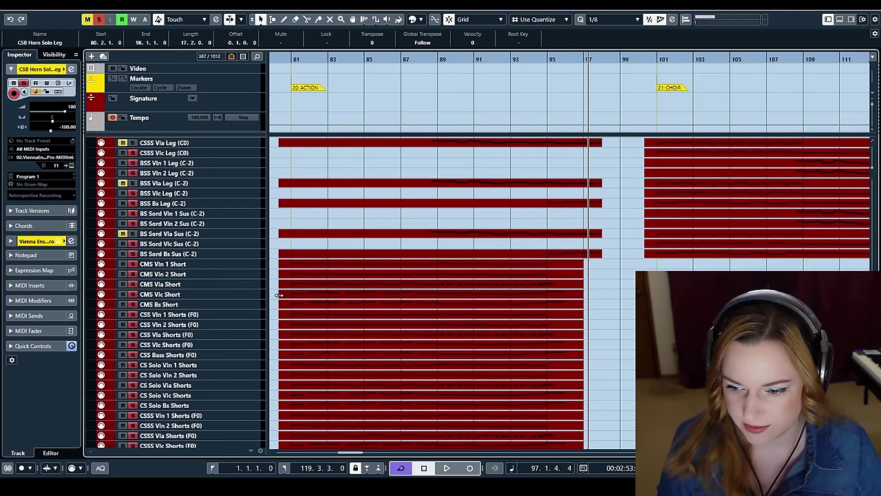
key(Return)
scroll(278, 229, up, 3)
scroll(277, 230, down, 5)
scroll(278, 230, up, 3)
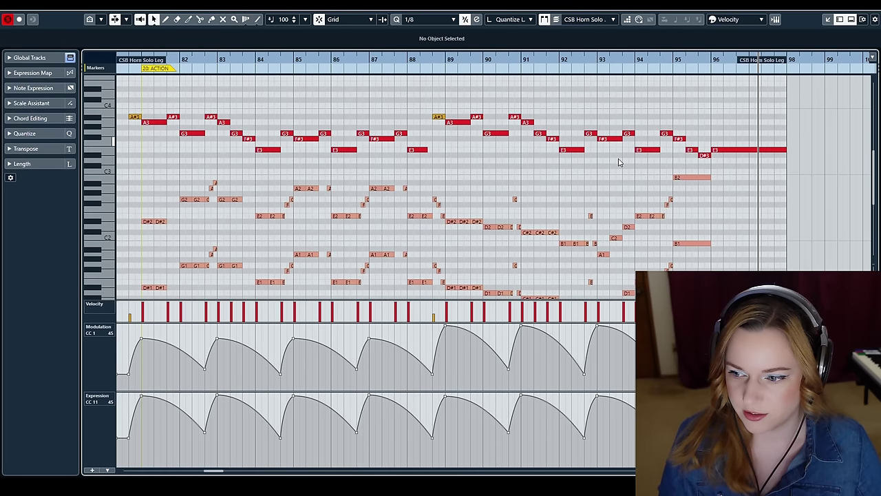
scroll(227, 228, up, 4)
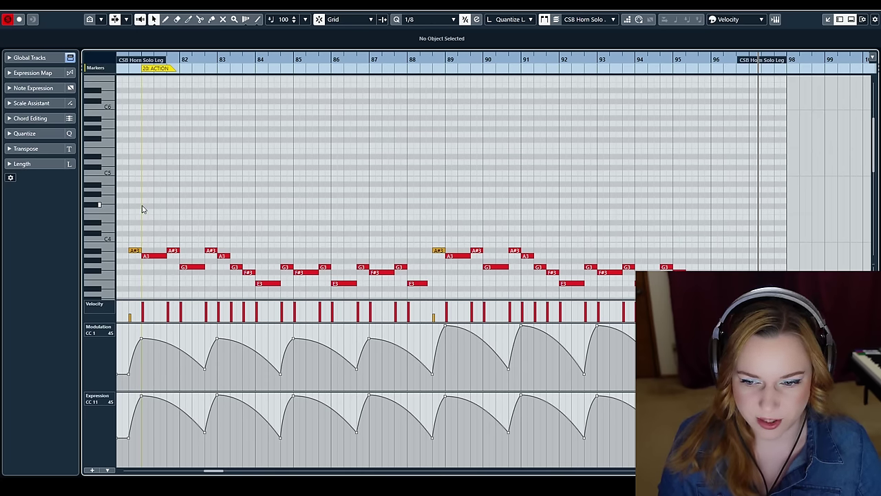
scroll(141, 210, down, 5)
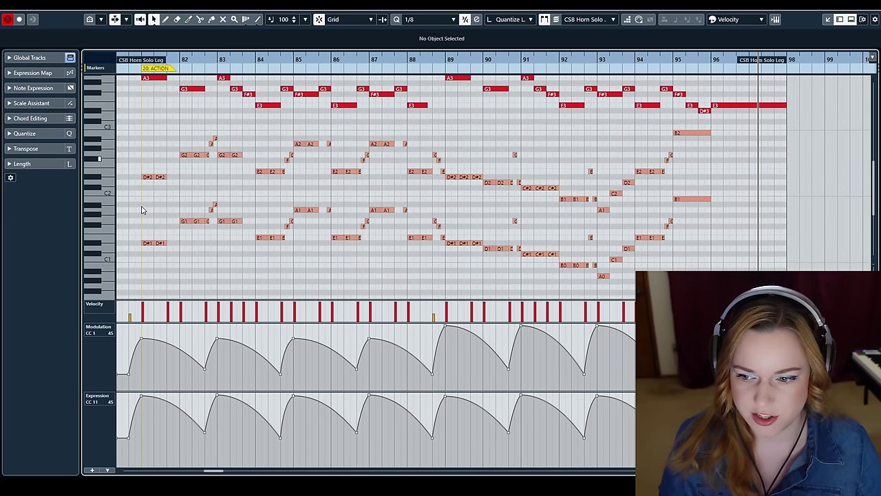
scroll(141, 209, up, 2)
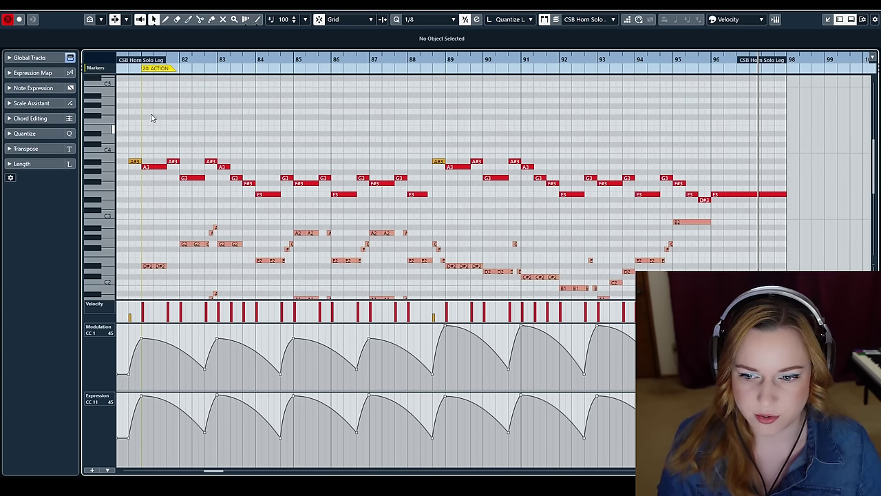
Add the CMS Vln 1 Short and CMS Vln 2 Short parts to the selection one after the other, viewing each addition in the Key Editor
key(ctrl+e)
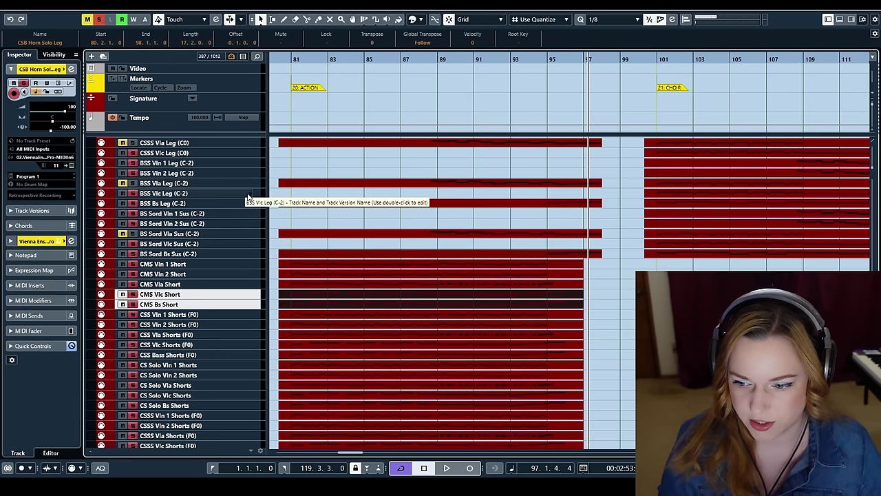
ctrl+click(308, 263)
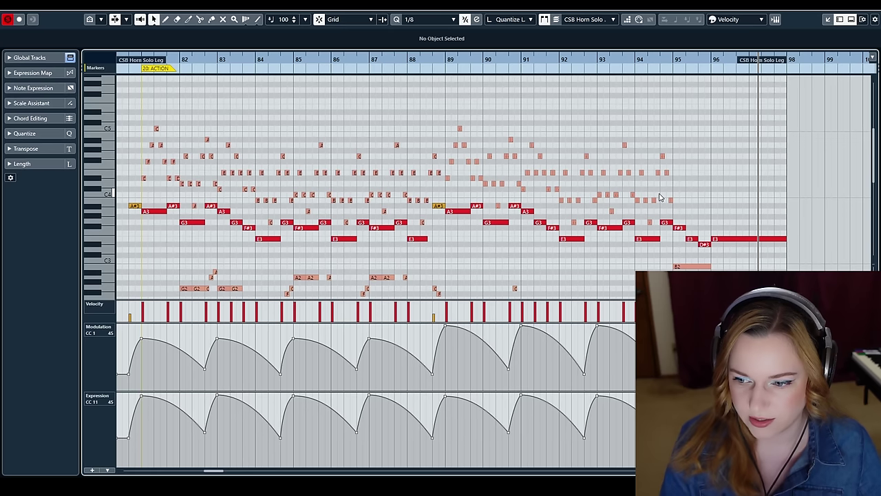
key(ctrl+e)
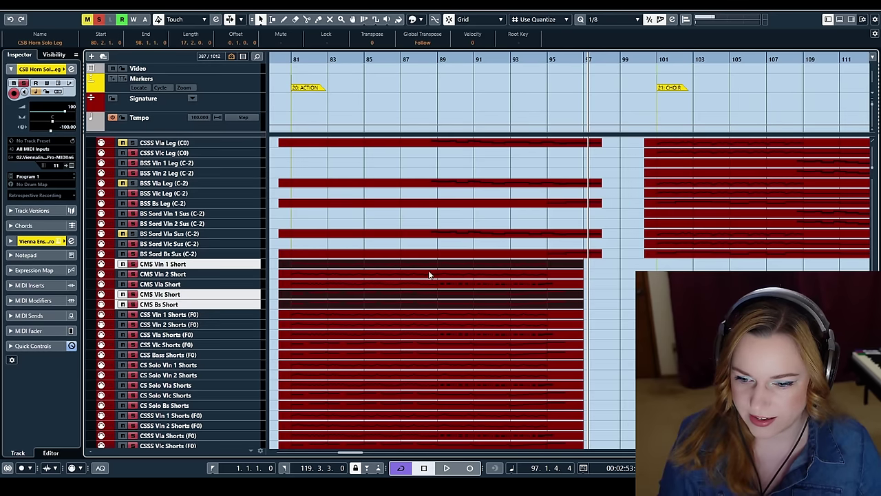
shift+click(380, 275)
key(ctrl+e)
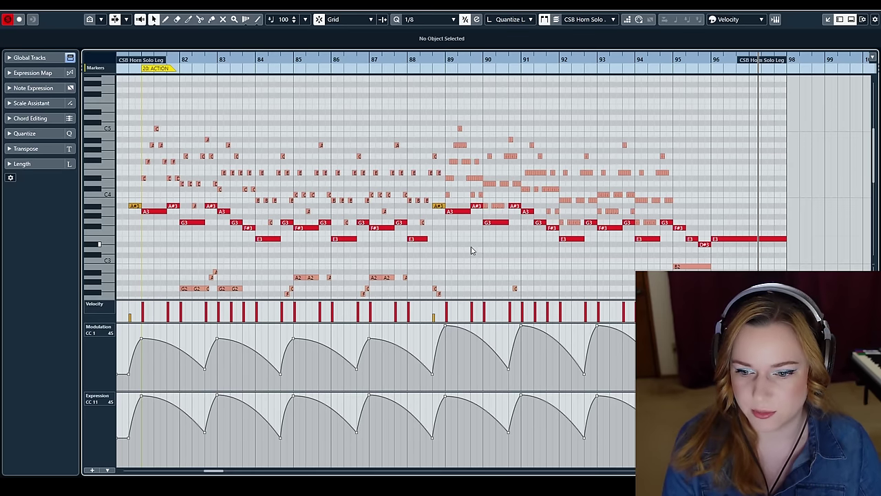
key(Escape)
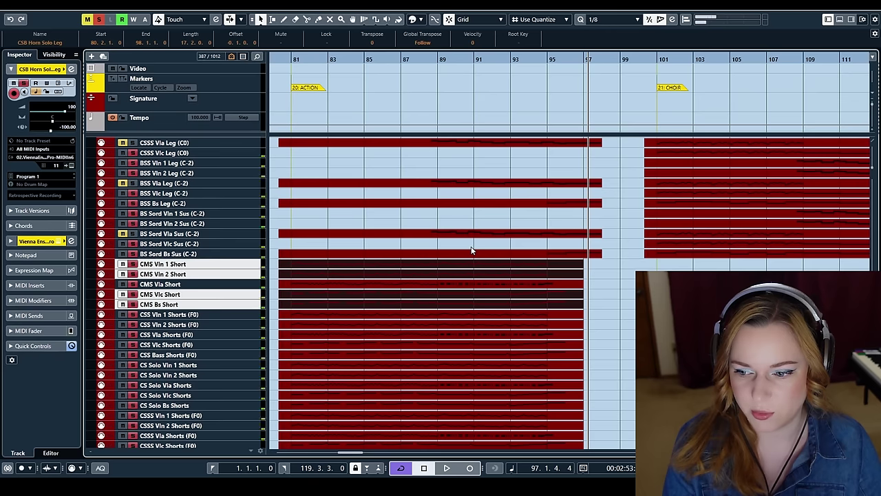
Add the CMS Vla Short part to the selection and examine the full CMS shorts against the horn line in the Key Editor
shift+click(366, 285)
key(Return)
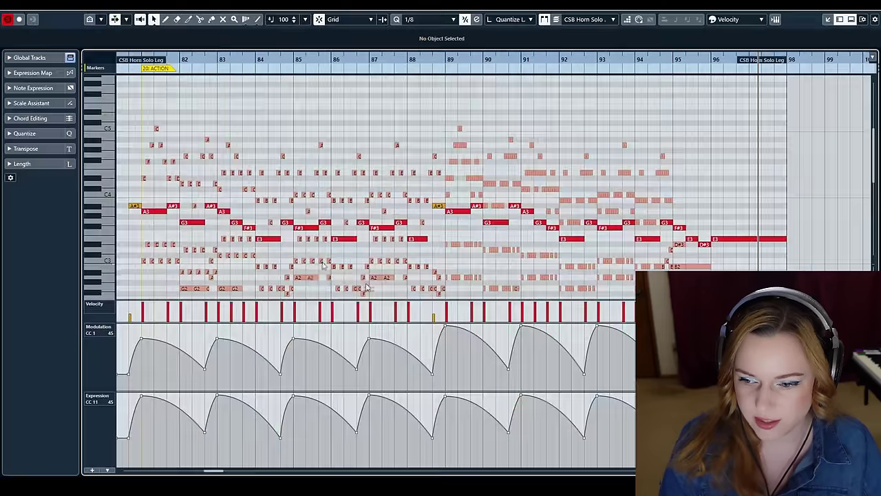
scroll(117, 234, down, 2)
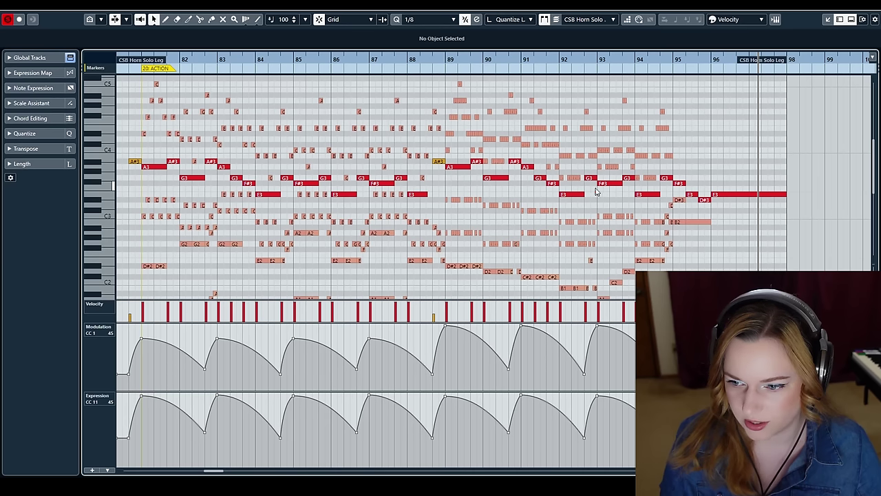
scroll(258, 242, down, 4)
scroll(258, 242, up, 4)
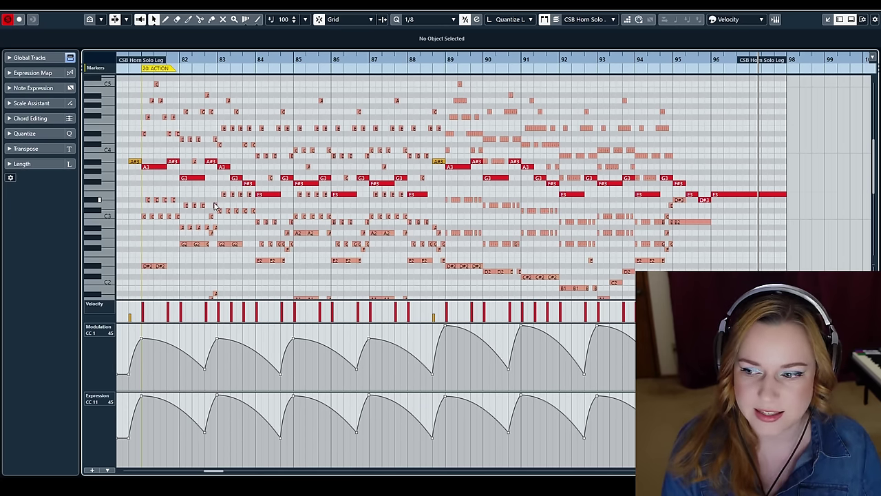
key(Escape)
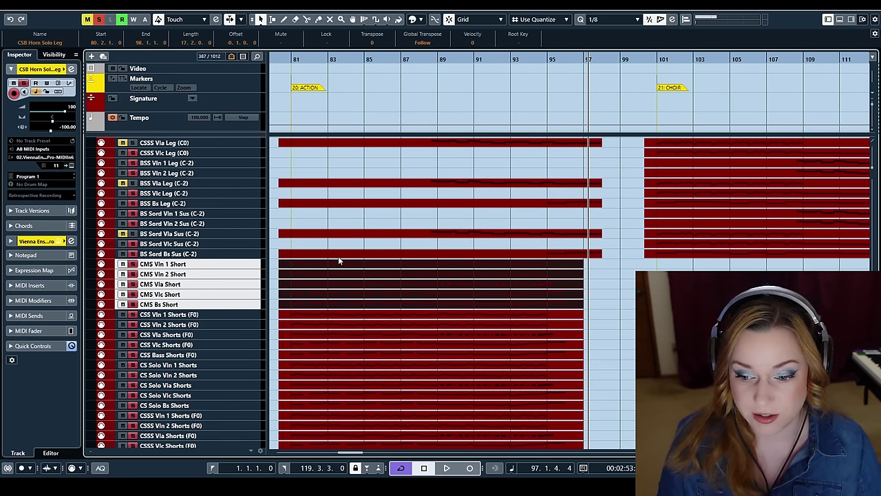
Select all short string parts from CMS Vln 1 Short to CSSS Vlc Shorts and look through them together in the Key Editor
click(274, 274)
drag(291, 284, 347, 309)
scroll(330, 324, down, 5)
key(Return)
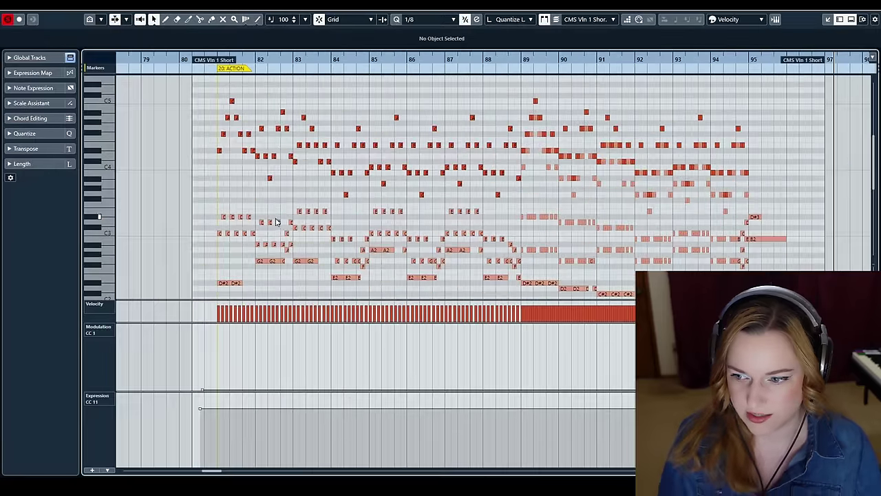
scroll(282, 227, down, 2)
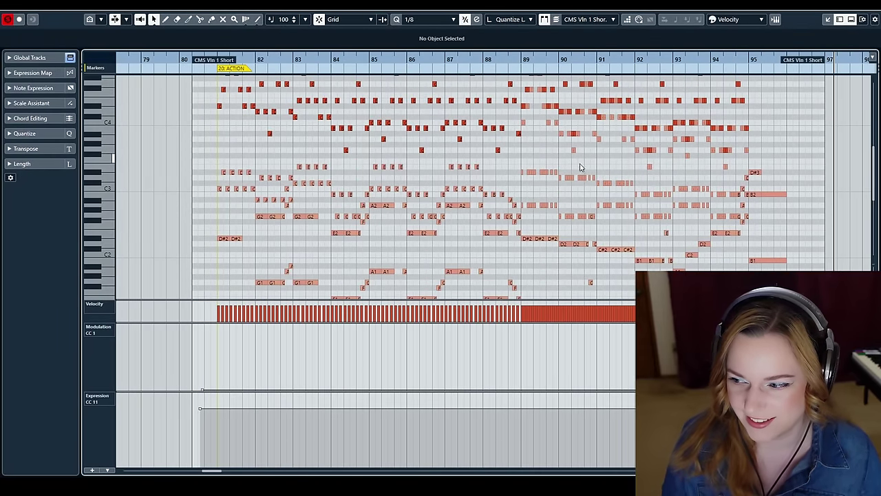
scroll(408, 219, up, 2)
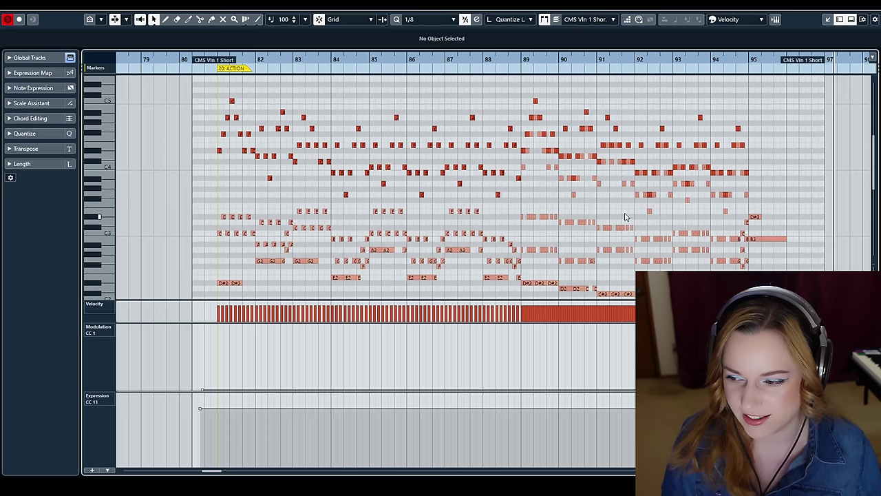
Play the combined short string parts from bar 80 in the Key Editor, giving the note area more height
drag(249, 61, 209, 74)
scroll(241, 241, down, 2)
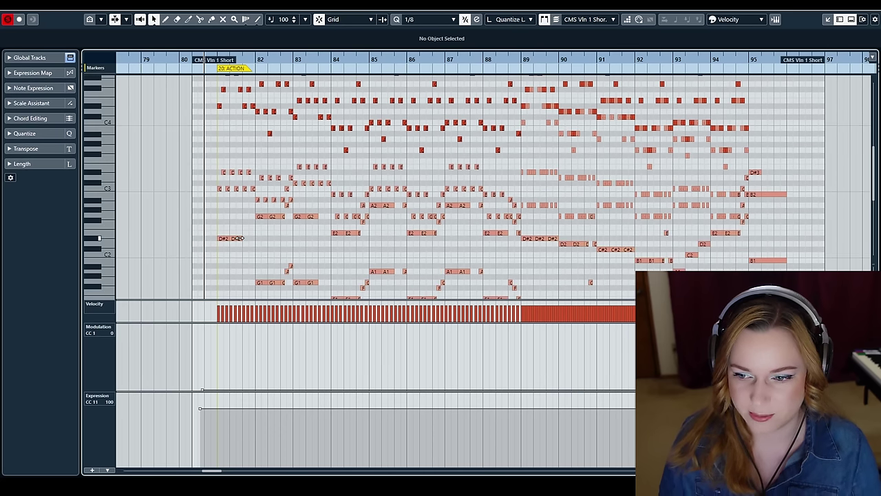
key(space)
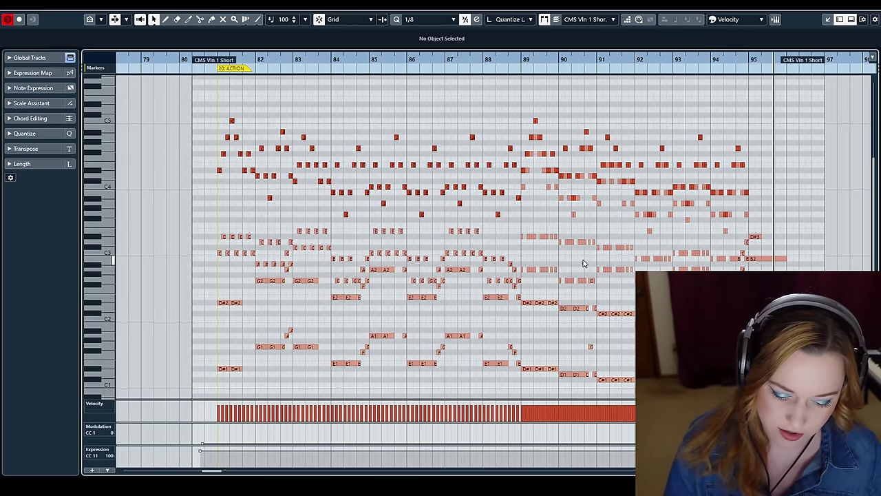
key(Escape)
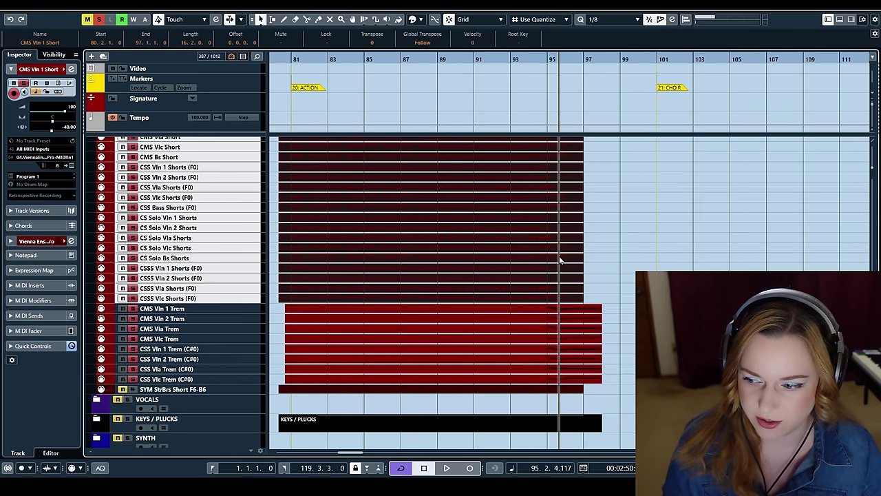
Solo the muted long viola tracks in the STRINGS folder, from CMS Vla Long down to BS Sord Vla Sus (C-2)
scroll(487, 286, up, 6)
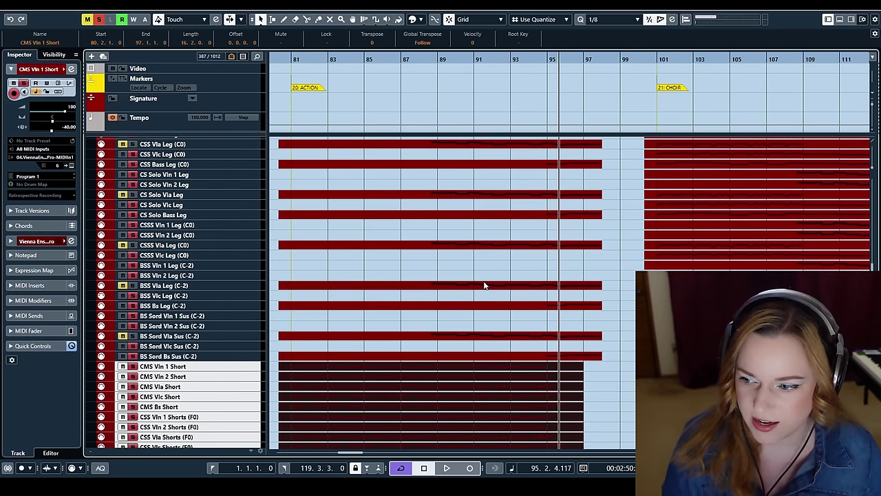
scroll(484, 286, up, 3)
scroll(483, 286, up, 6)
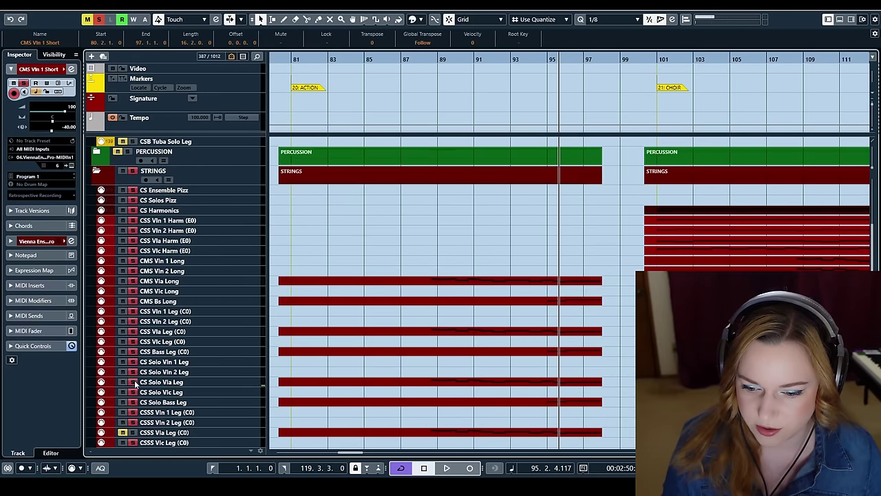
scroll(325, 367, down, 6)
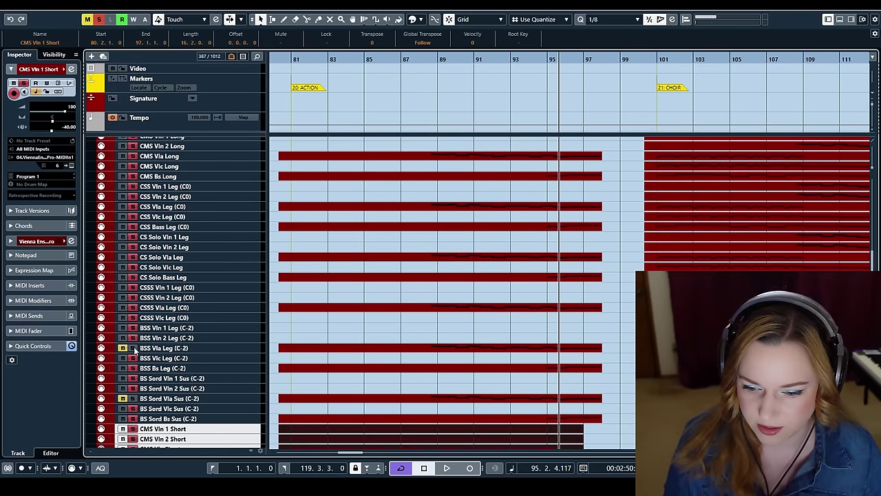
scroll(352, 367, down, 3)
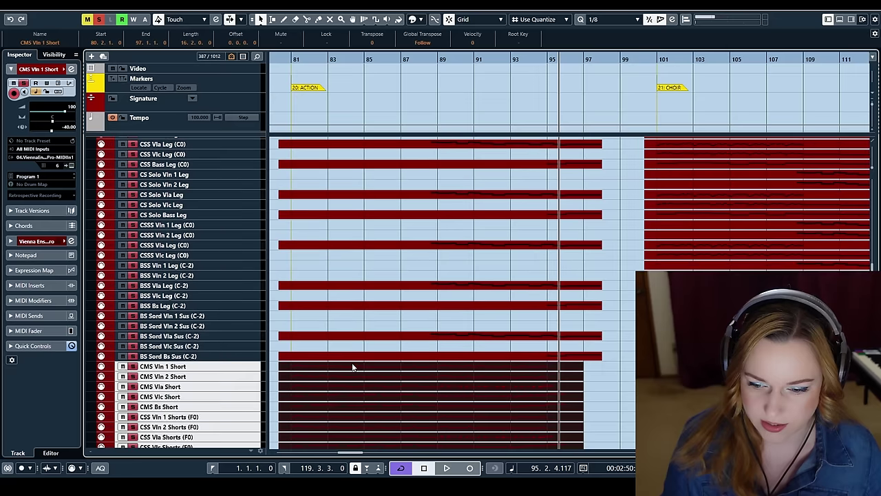
Select the CMS Vla Long part and compare the long string parts with the horn parts in the arrangement
scroll(352, 367, up, 3)
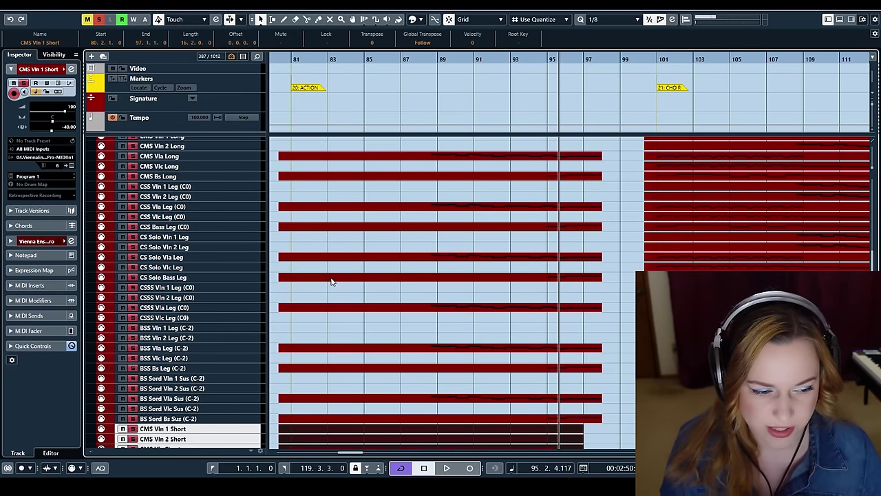
scroll(356, 277, up, 3)
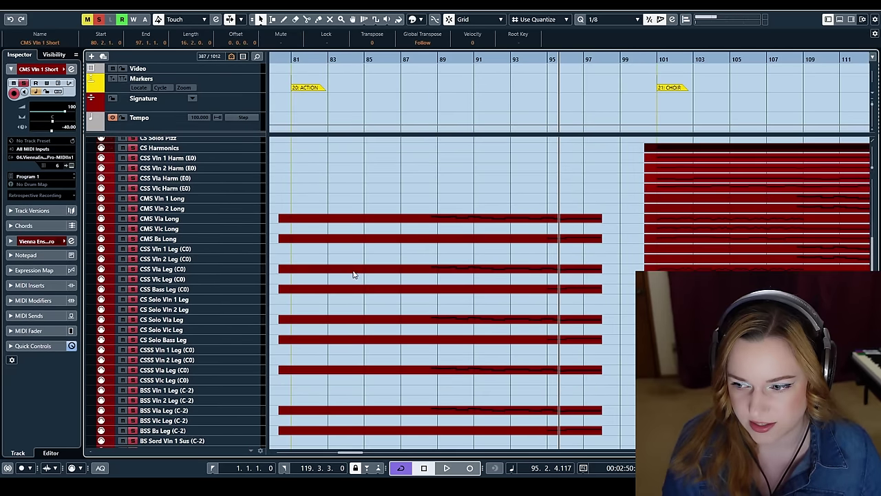
click(457, 219)
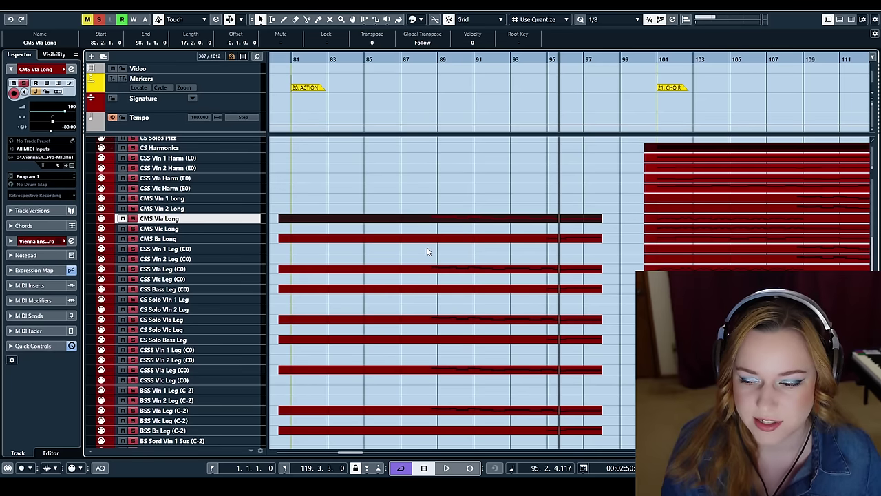
scroll(418, 259, up, 9)
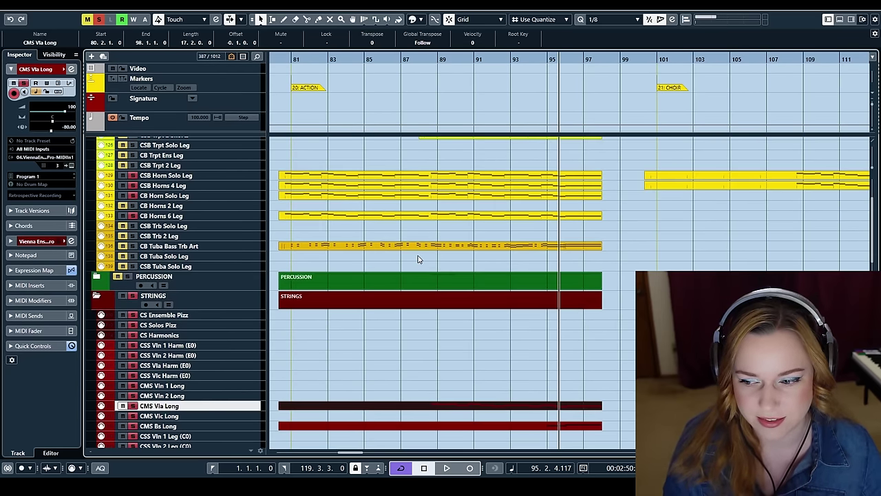
scroll(417, 259, down, 9)
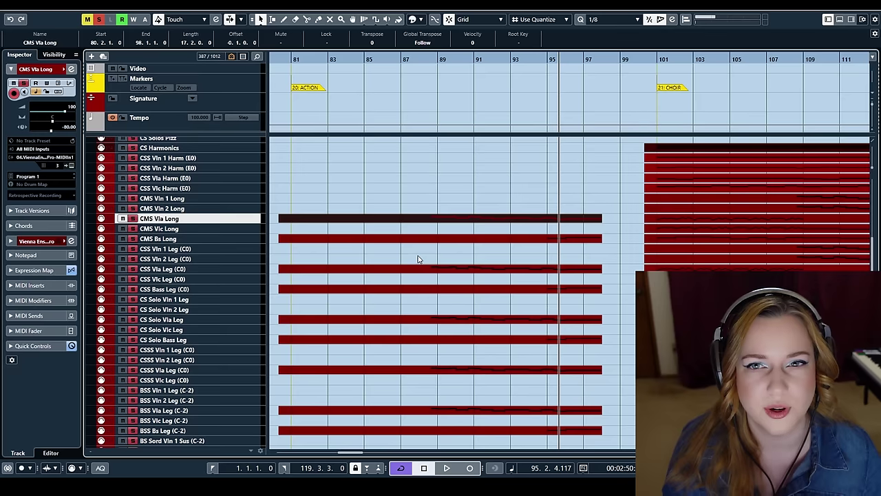
scroll(419, 259, down, 9)
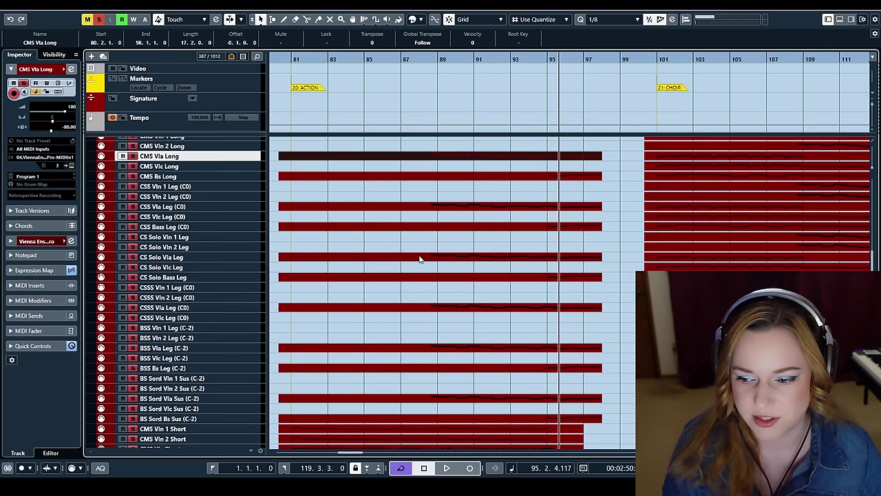
Select the parts from CSB Horn Solo Leg to CSS Vlc Trem (C#0) and play them together from bar 80 in the Key Editor
click(281, 60)
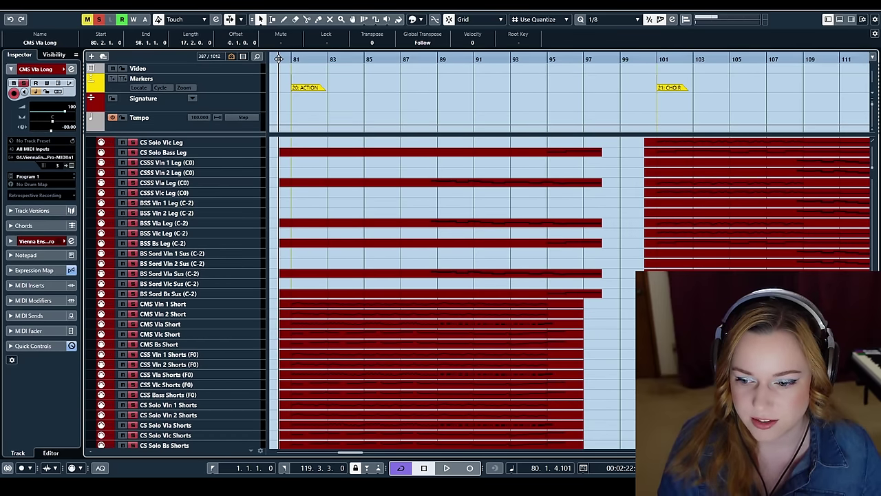
scroll(321, 290, up, 18)
scroll(337, 273, down, 12)
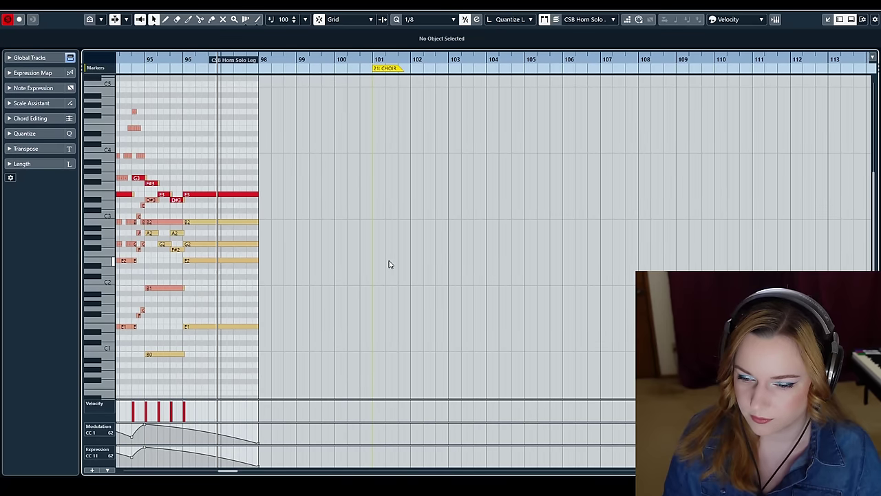
key(Escape)
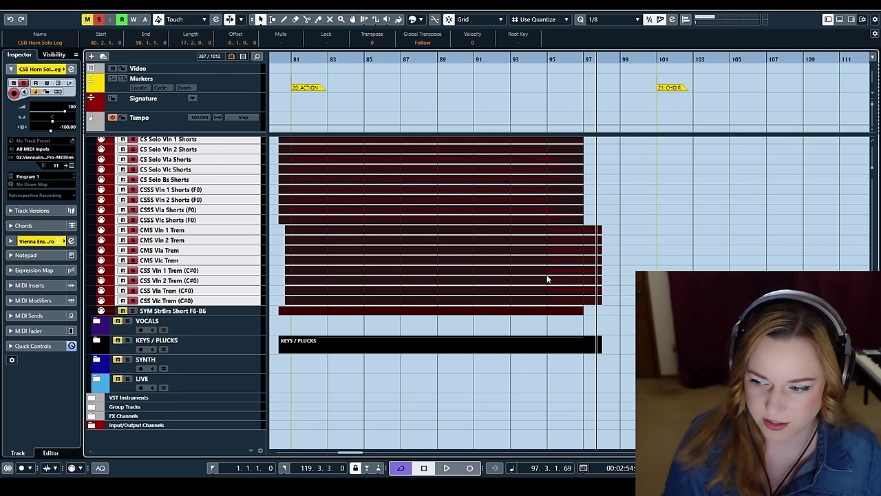
Solo the SYM StrBrs Short F6-B6 track and play its part from bar 80 in the Key Editor
click(453, 324)
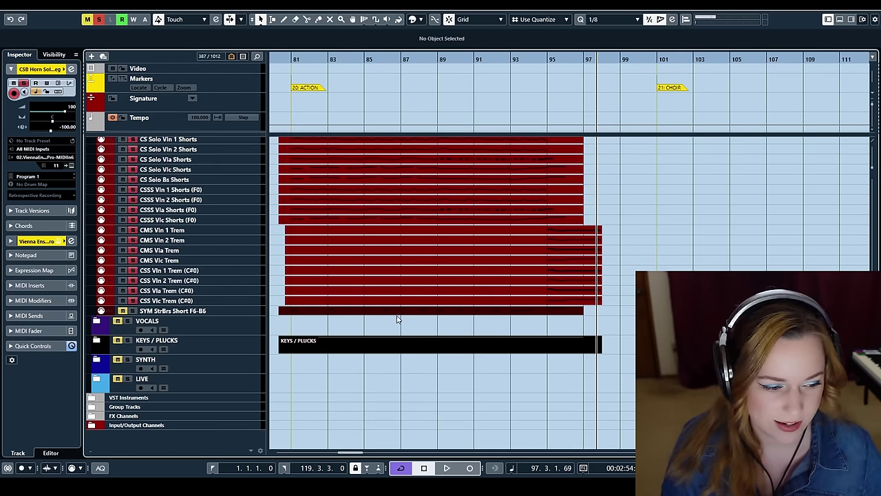
click(338, 314)
click(280, 60)
key(Return)
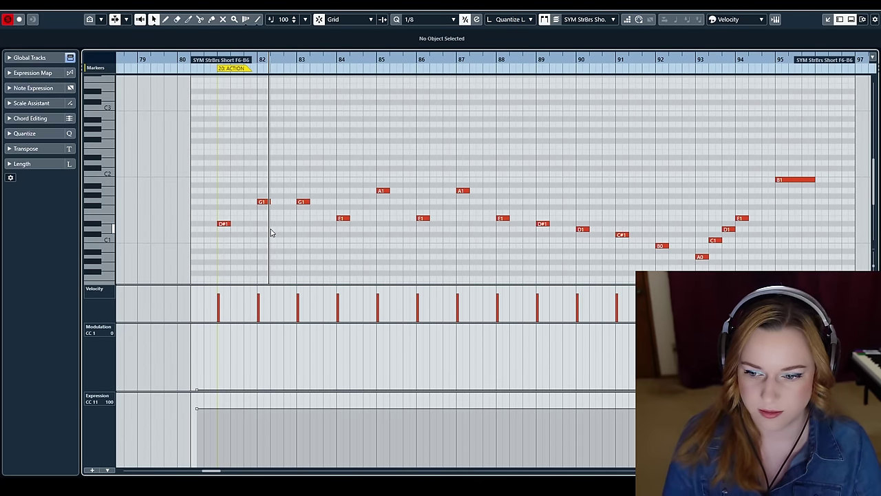
key(Escape)
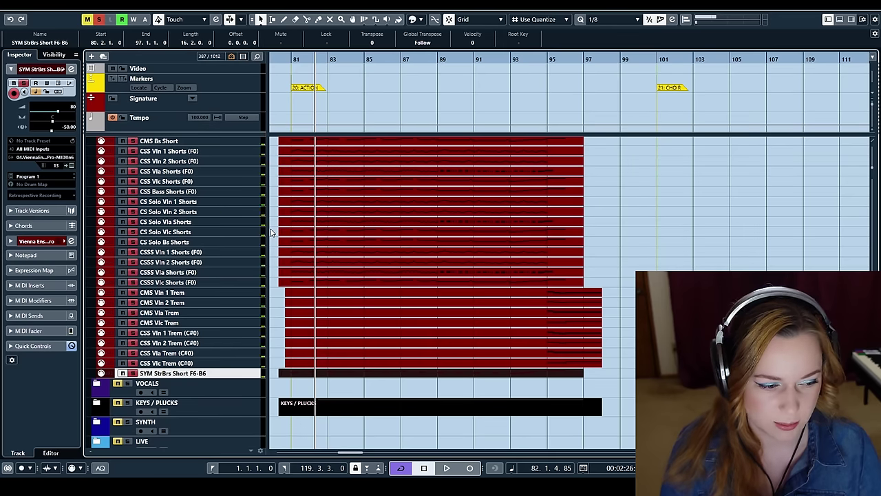
Expand the KEYS / PLUCKS folder, solo the Piano in Blue track and play its part from bar 80 in the Key Editor
click(97, 404)
scroll(286, 392, down, 4)
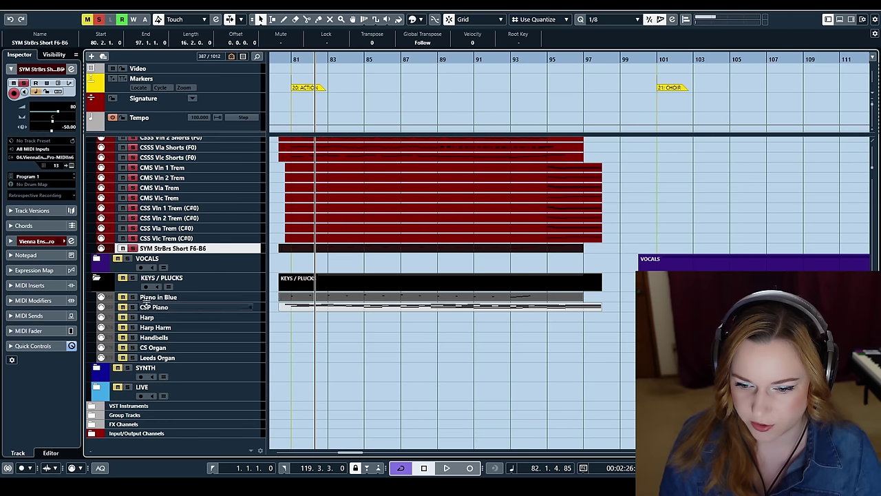
click(306, 296)
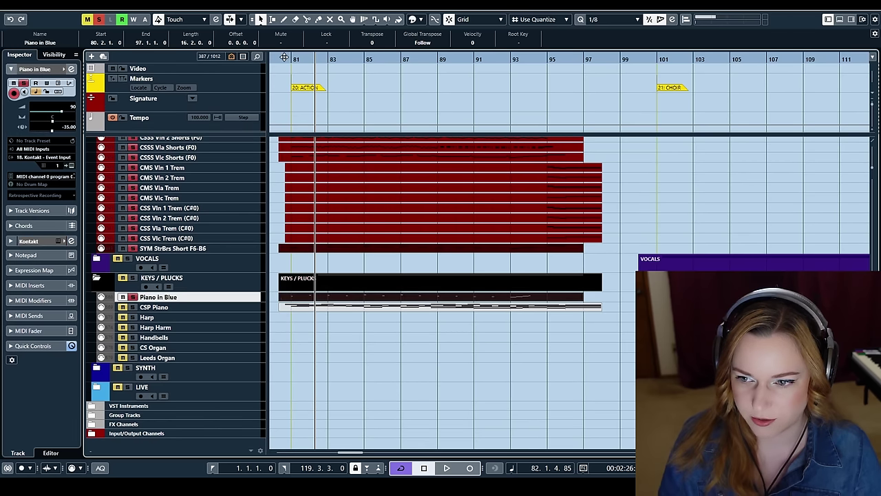
key(Return)
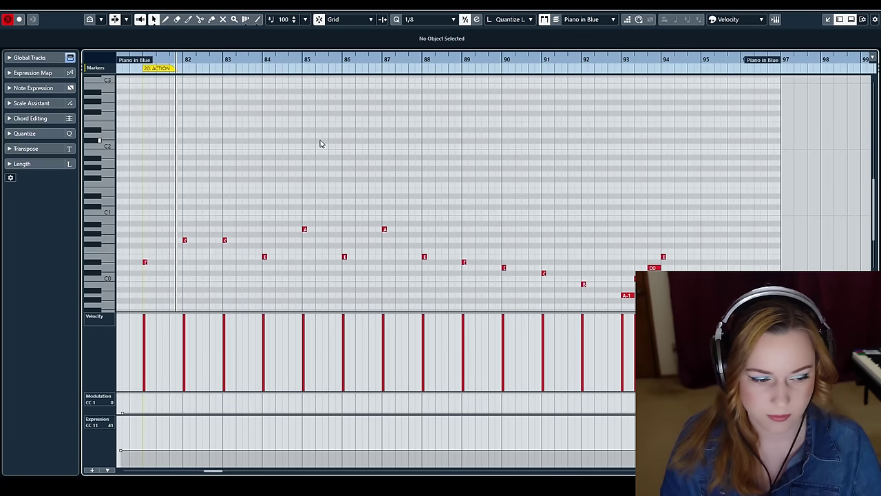
key(Return)
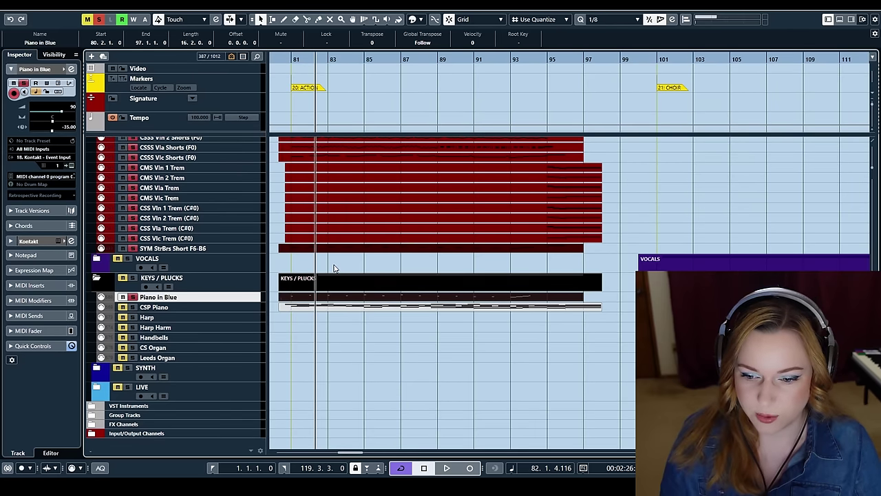
Solo the CB Tuba Bass Trb Art track and play its part through the ACTION section in the Key Editor
scroll(334, 268, up, 10)
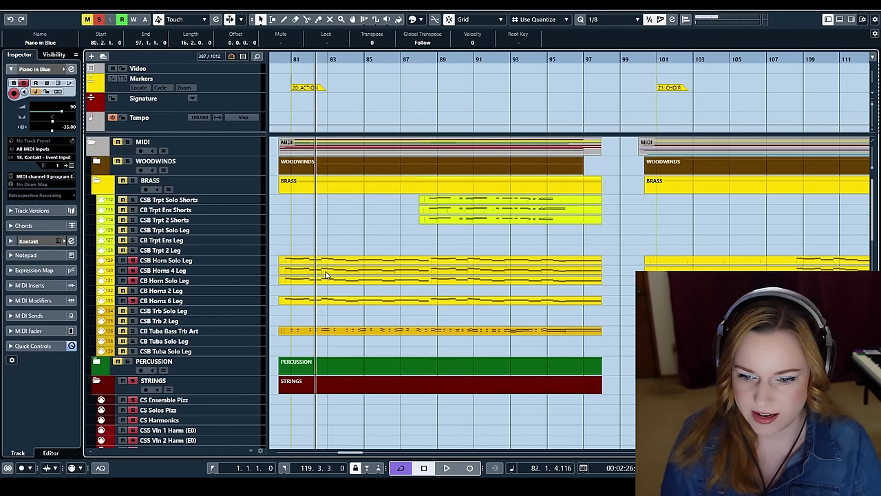
click(315, 331)
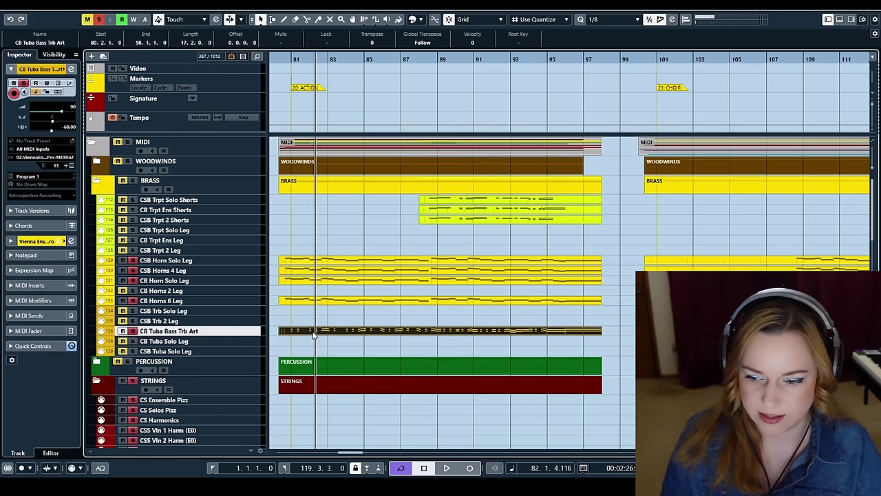
double_click(314, 332)
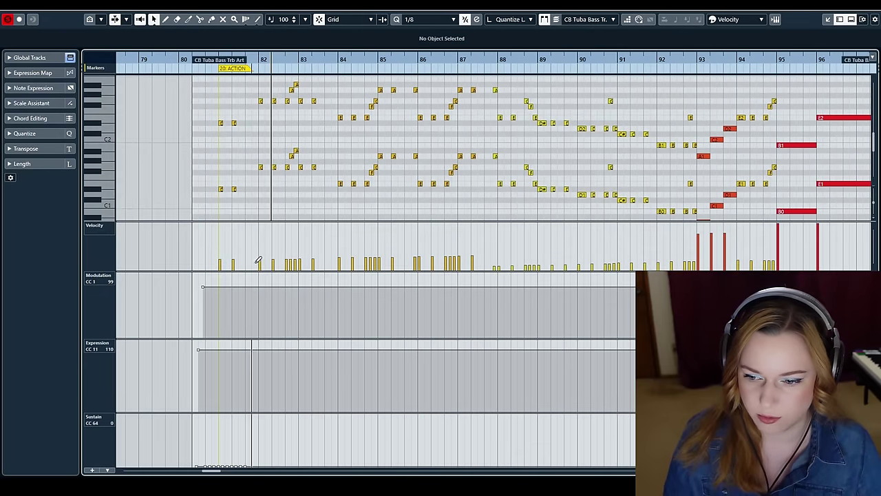
key(space)
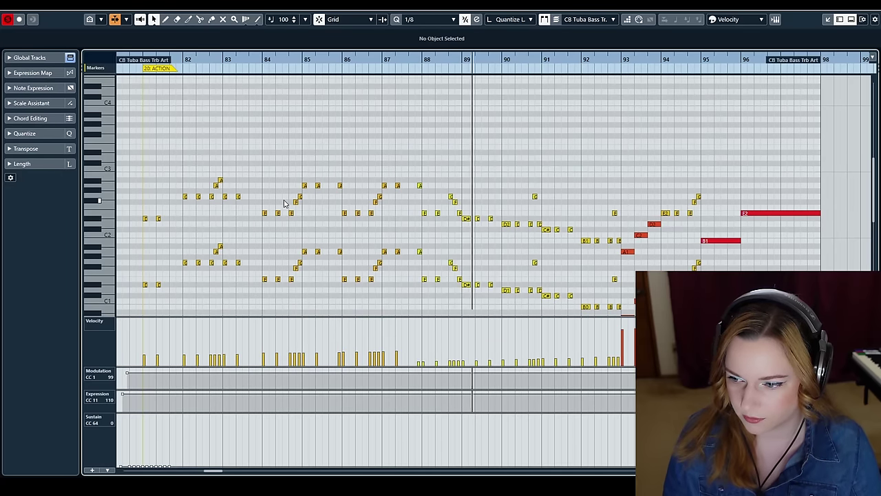
scroll(285, 203, down, 2)
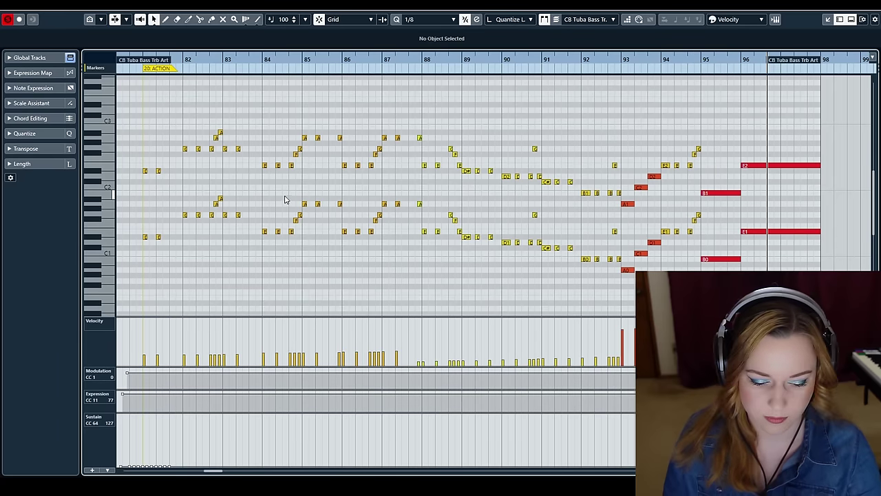
key(Escape)
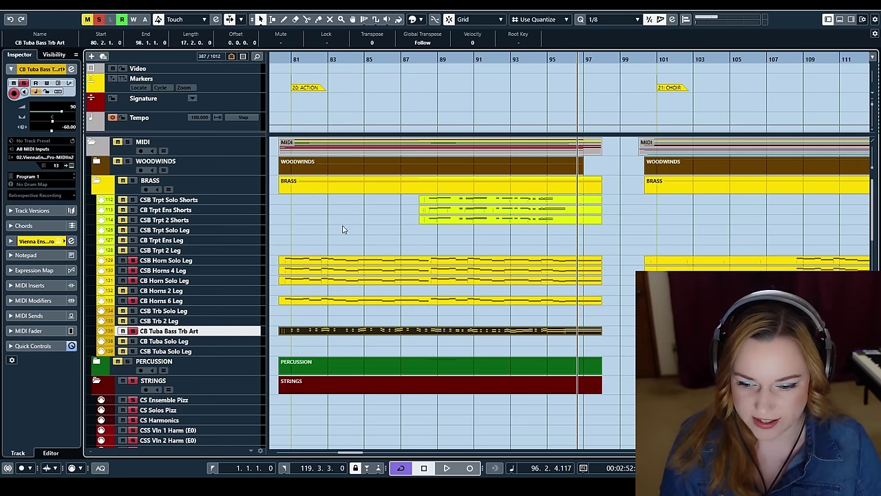
Play all soloed brass, string and piano tracks together from bar 80, looking through the brass and string parts during playback
click(283, 59)
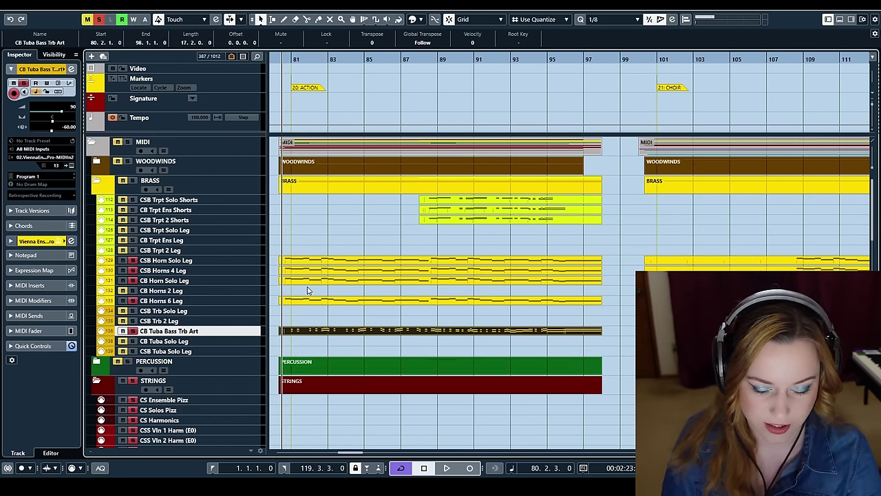
scroll(324, 285, down, 4)
key(space)
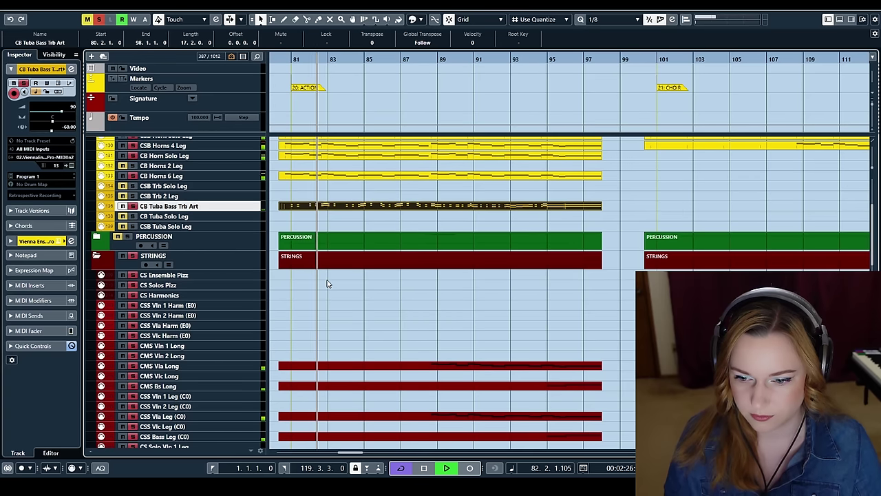
scroll(327, 284, up, 4)
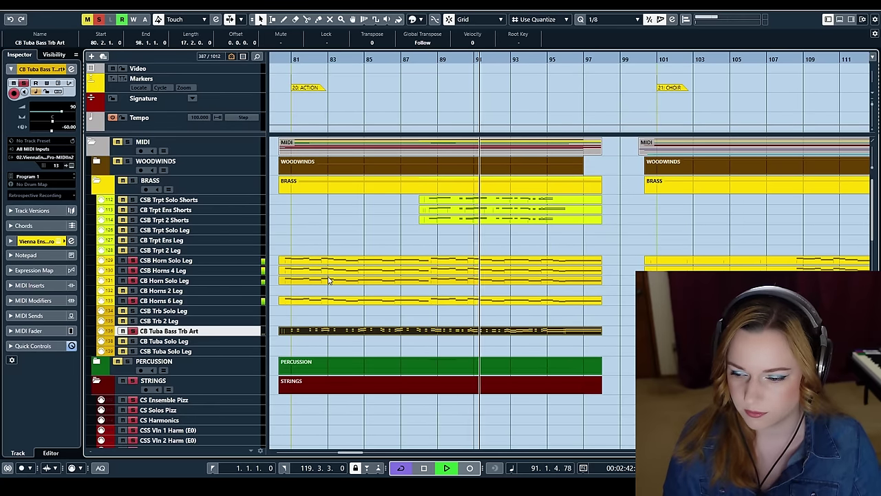
scroll(328, 280, down, 6)
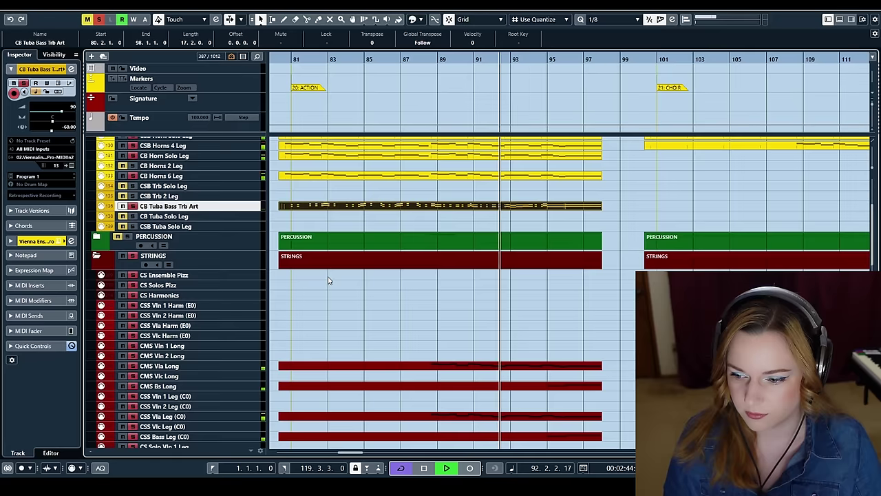
scroll(329, 280, down, 10)
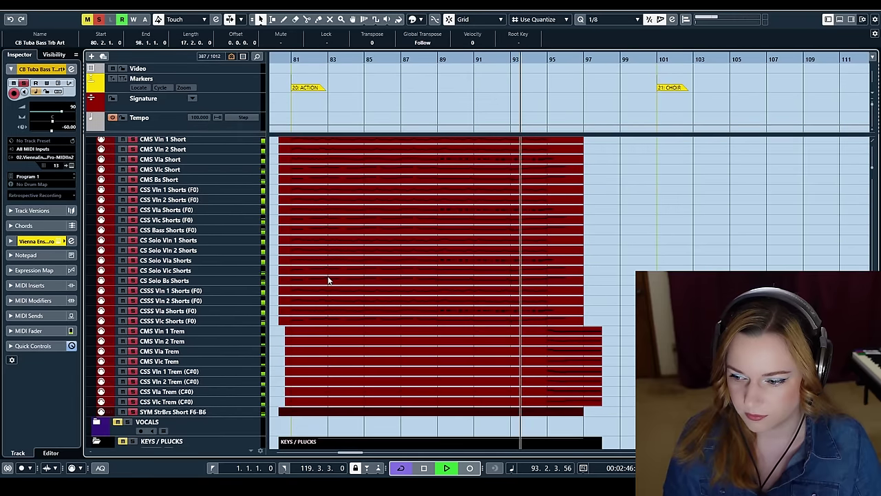
scroll(328, 280, up, 8)
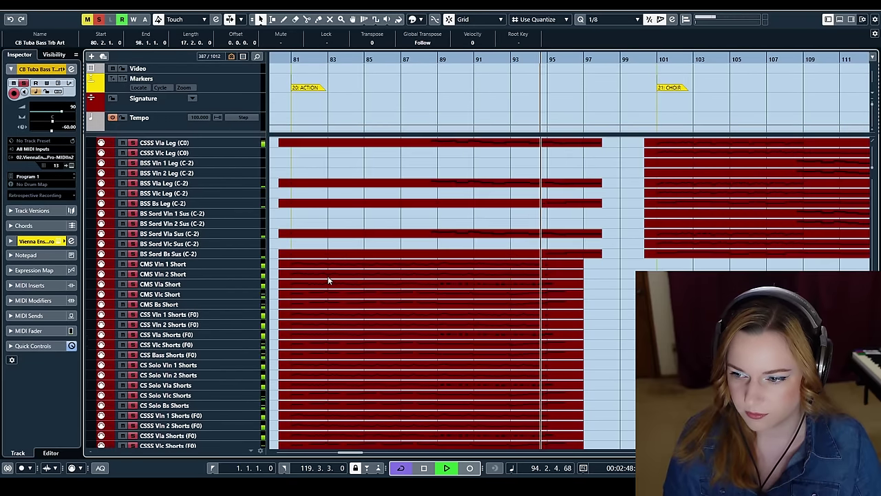
scroll(328, 281, up, 10)
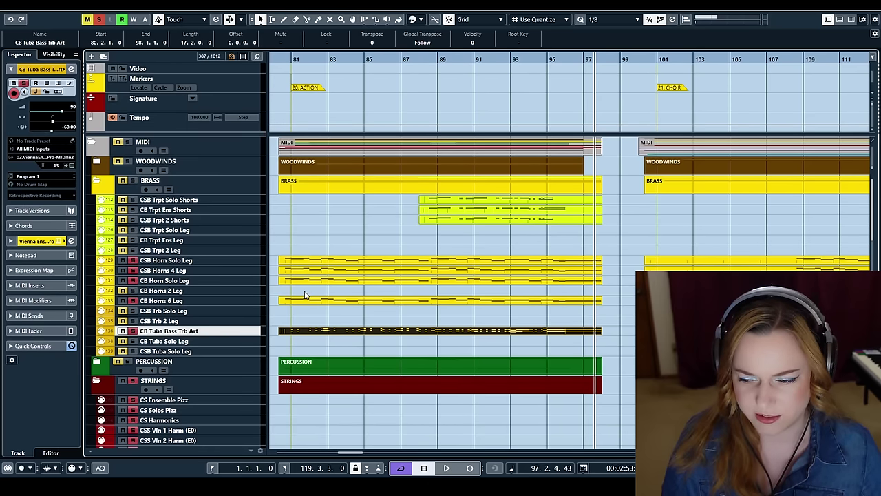
Expand the WOODWINDS folder, solo the short woodwind, CW Bassoon Art and CW Bass Clarinet Art tracks, and open their ACTION parts in the Key Editor
click(97, 162)
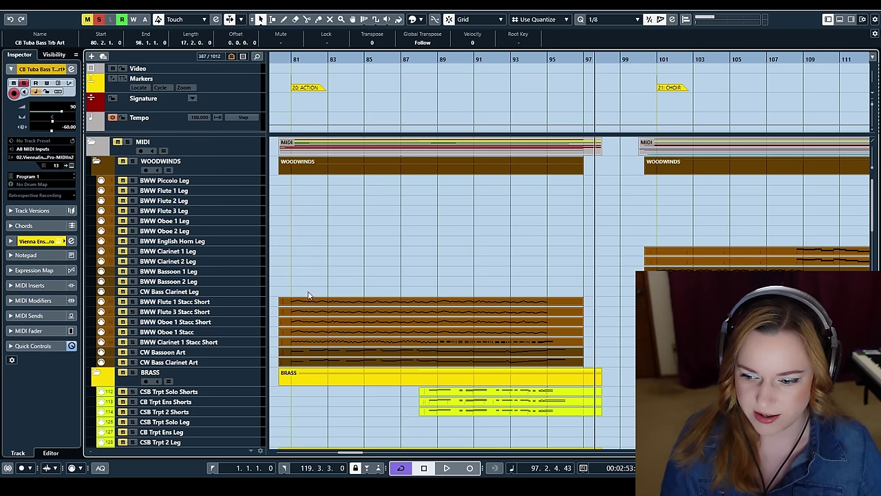
drag(304, 284, 340, 363)
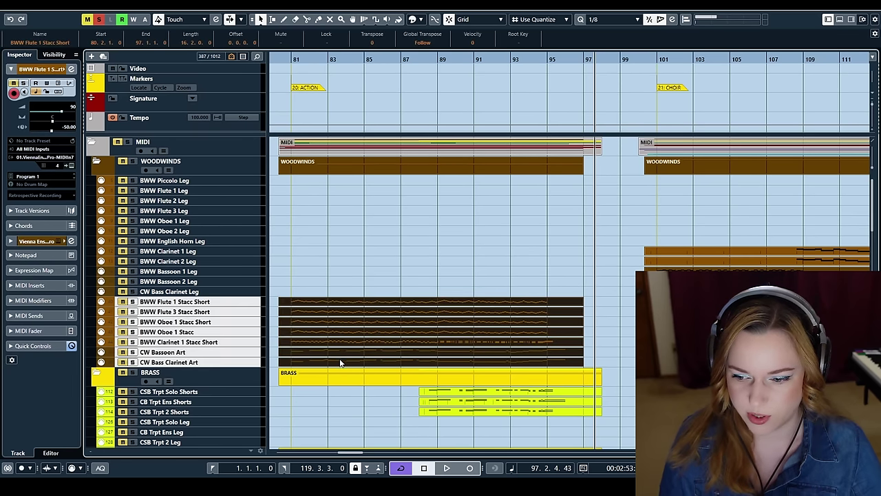
double_click(344, 352)
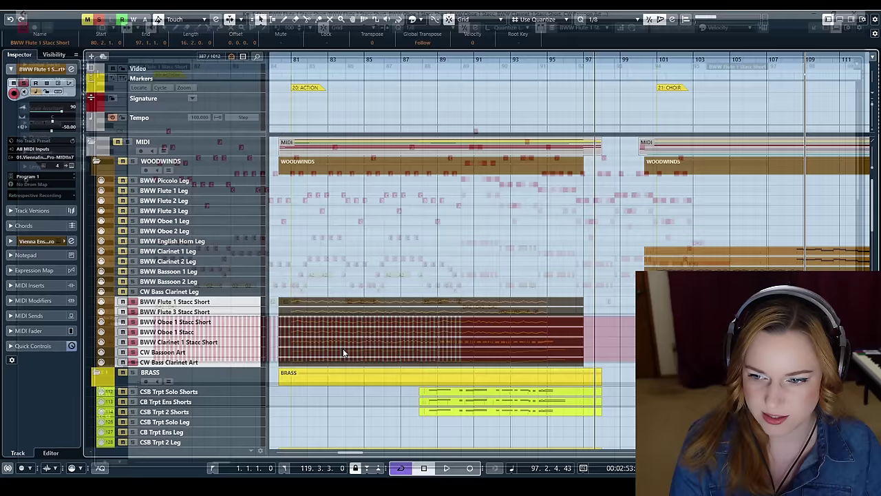
scroll(309, 218, up, 3)
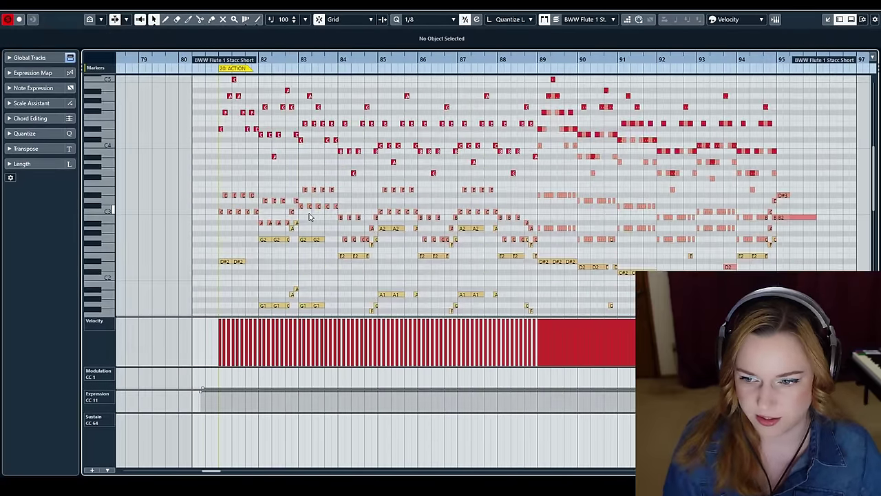
Play the soloed woodwind parts from bar 80 in the Key Editor
click(212, 58)
scroll(302, 147, down, 3)
scroll(267, 192, up, 2)
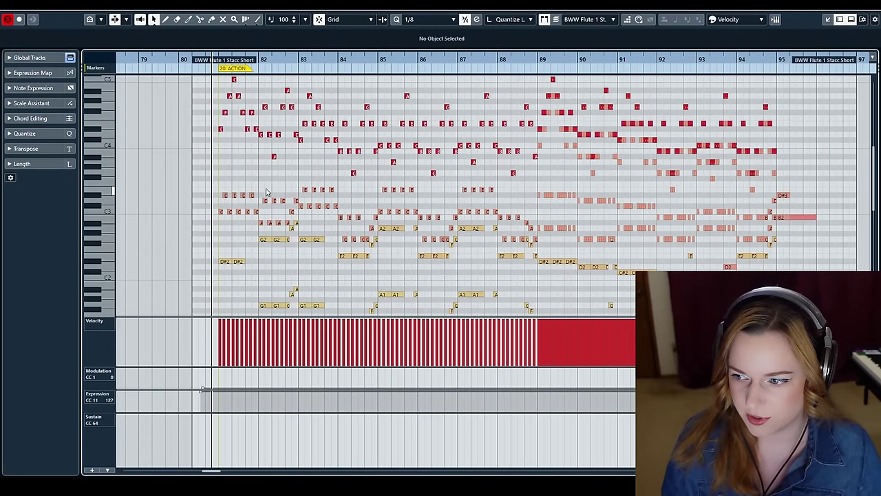
scroll(267, 191, up, 1)
scroll(267, 192, down, 1)
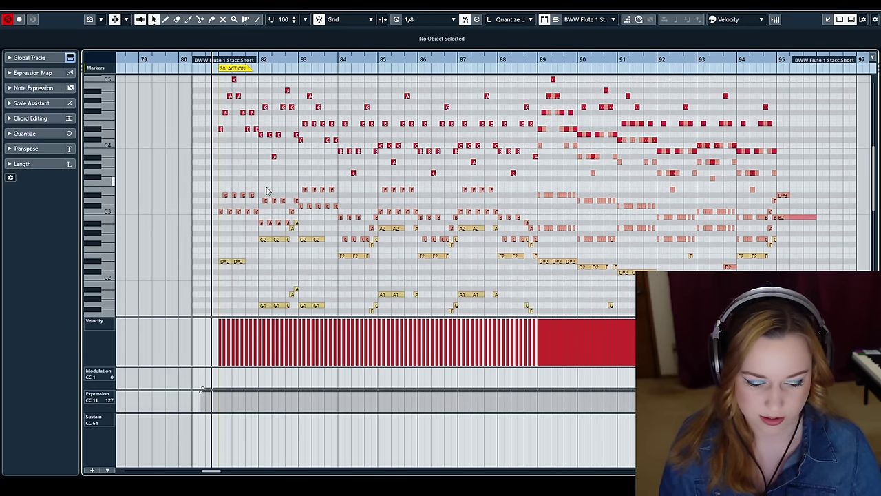
key(space)
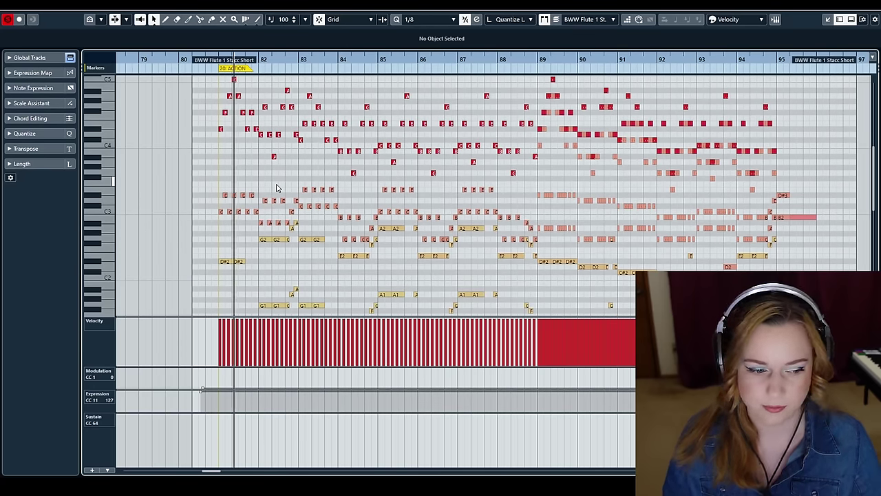
Enlarge the note display and examine the woodwind notes from bar 89 onward, closing the Key Editor when done
drag(277, 317, 275, 418)
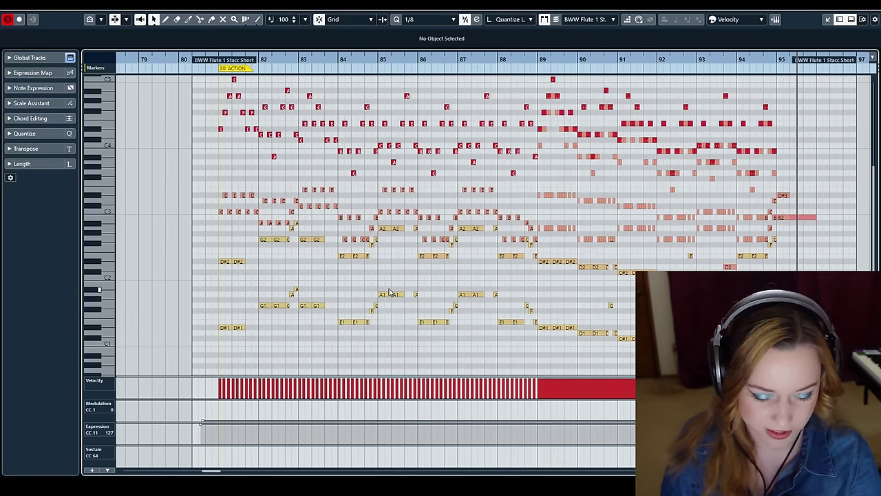
scroll(527, 131, up, 2)
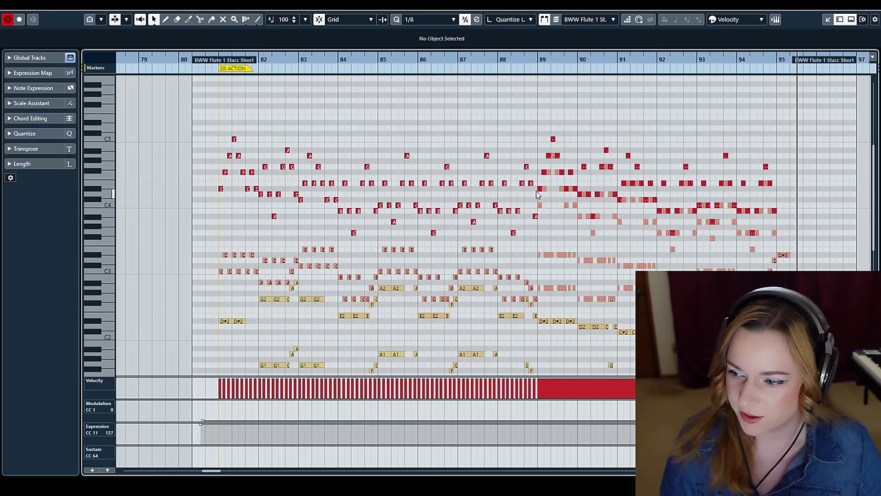
click(540, 190)
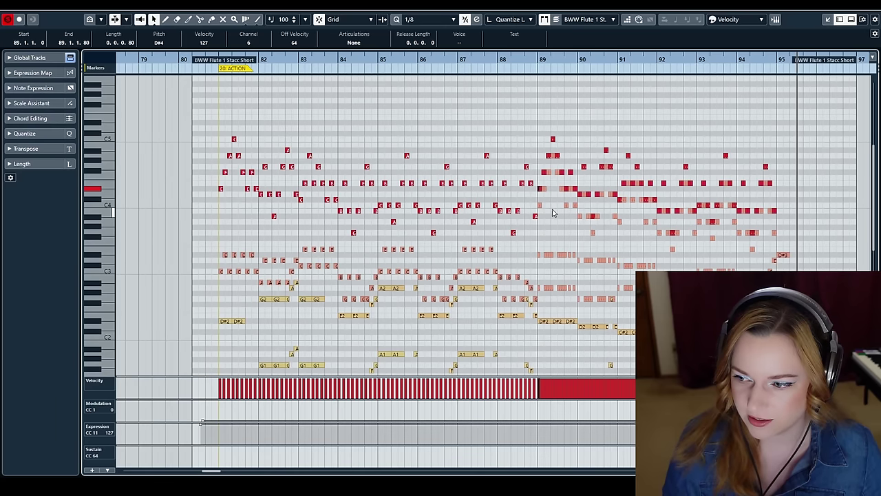
click(556, 226)
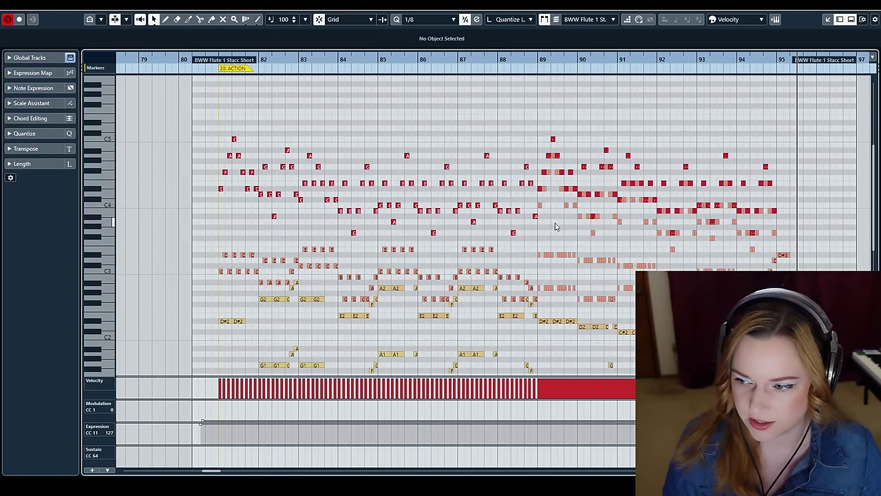
scroll(558, 226, up, 8)
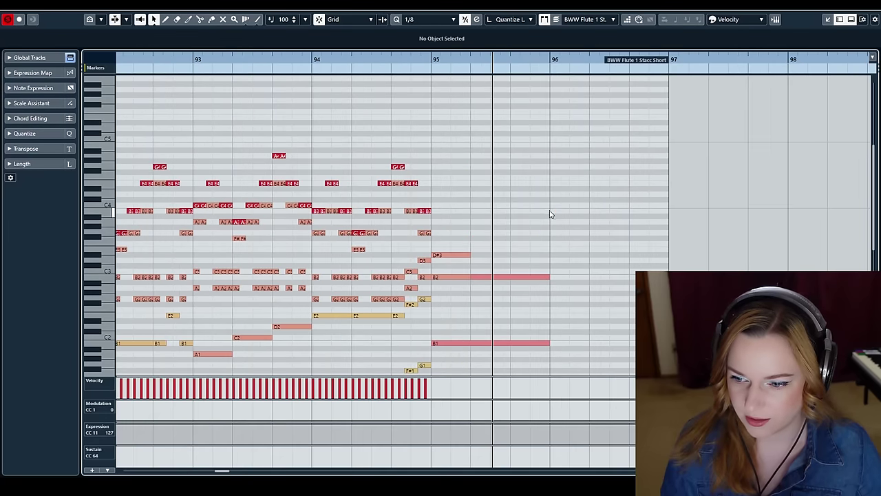
scroll(550, 213, left, 6)
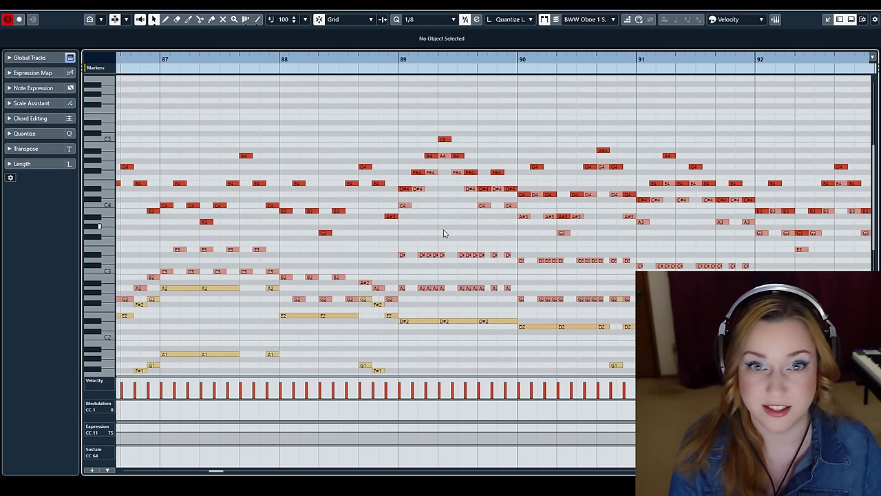
key(Escape)
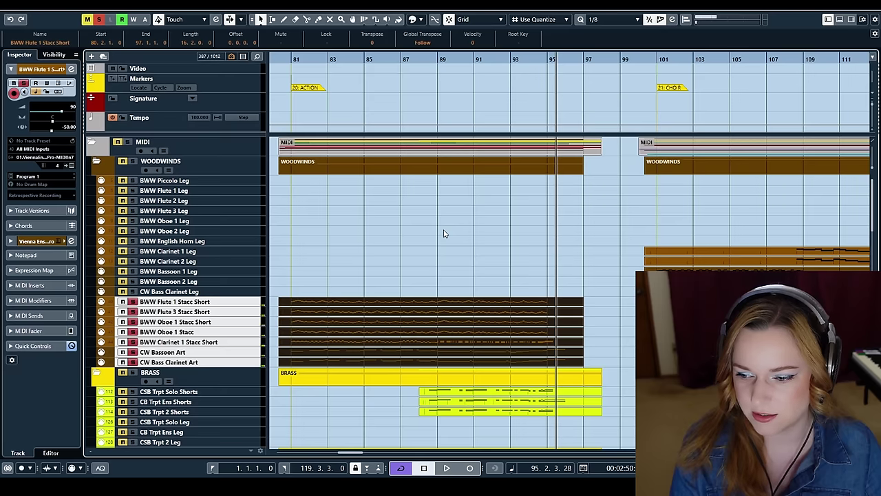
Play all soloed woodwind, brass, string and piano tracks together from bar 80, looking through the sections during playback
scroll(328, 277, down, 6)
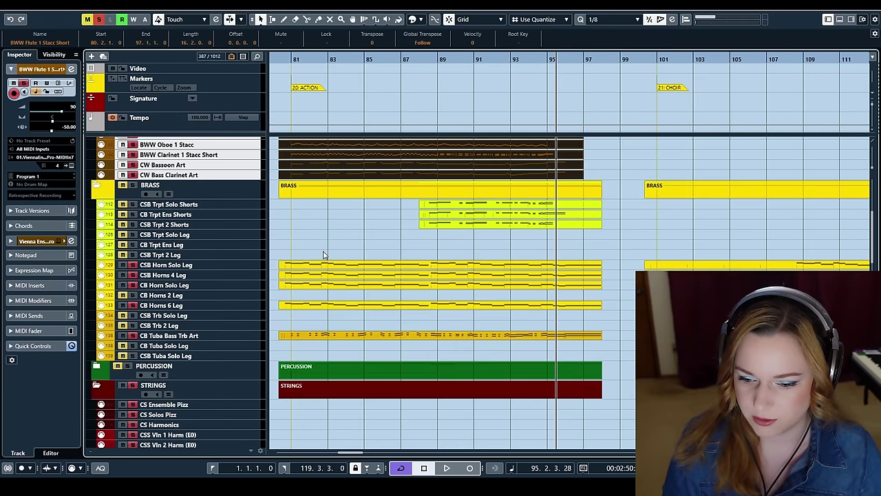
scroll(320, 251, up, 4)
click(282, 58)
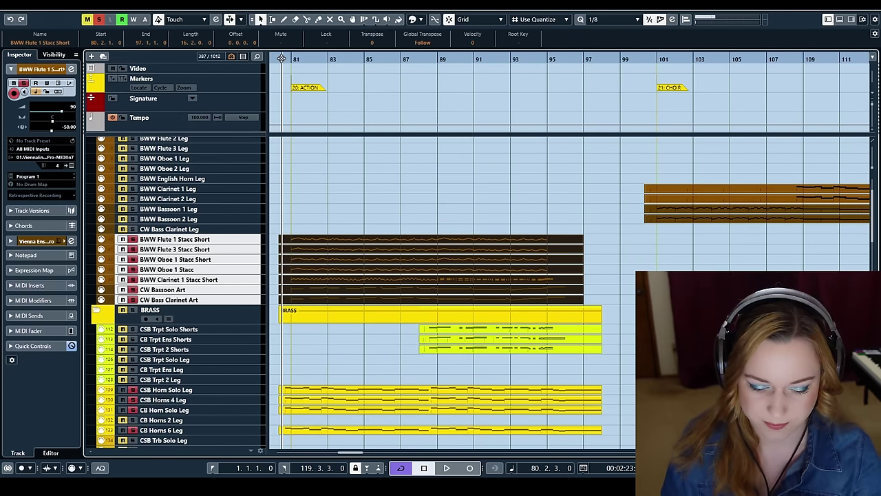
key(space)
scroll(348, 166, down, 3)
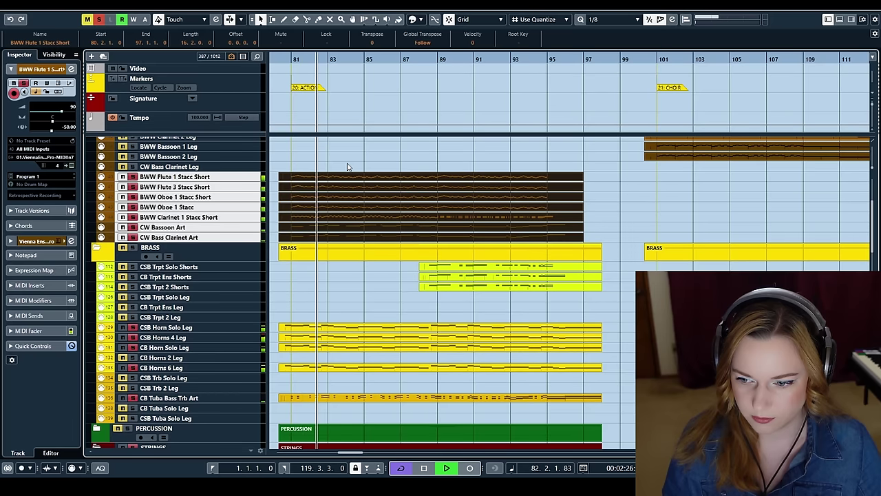
scroll(374, 199, up, 6)
scroll(374, 200, down, 6)
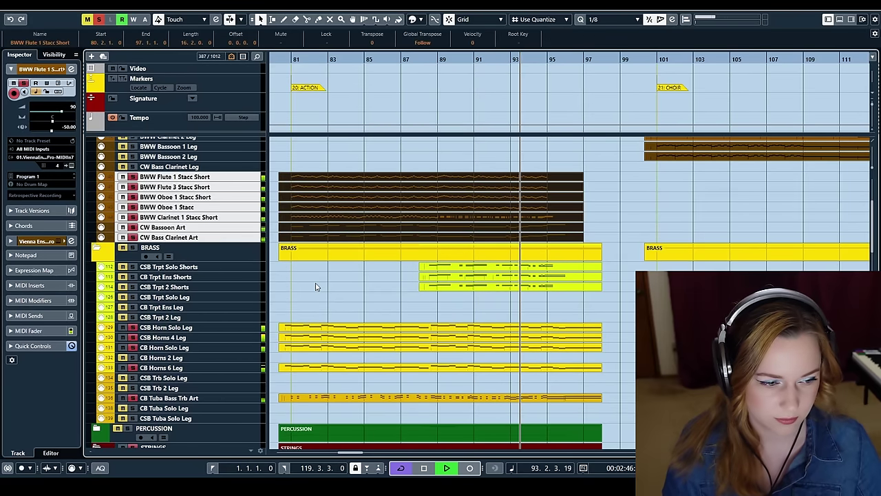
scroll(316, 287, down, 10)
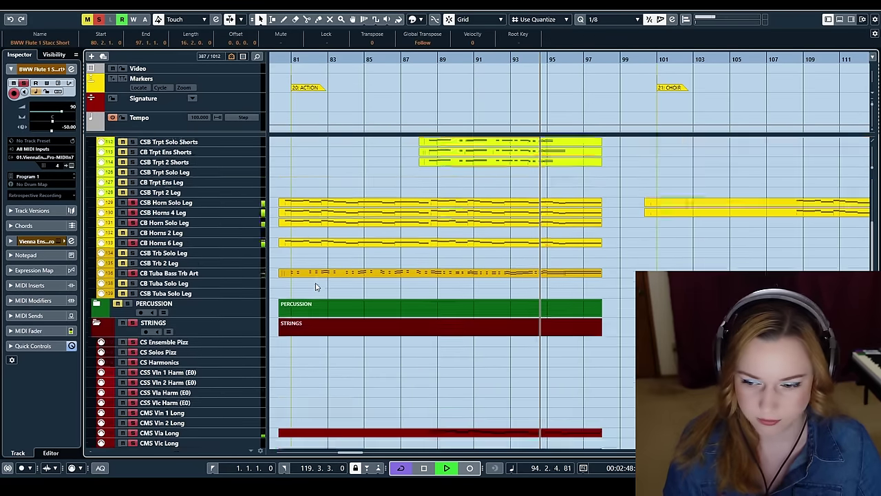
scroll(315, 287, down, 15)
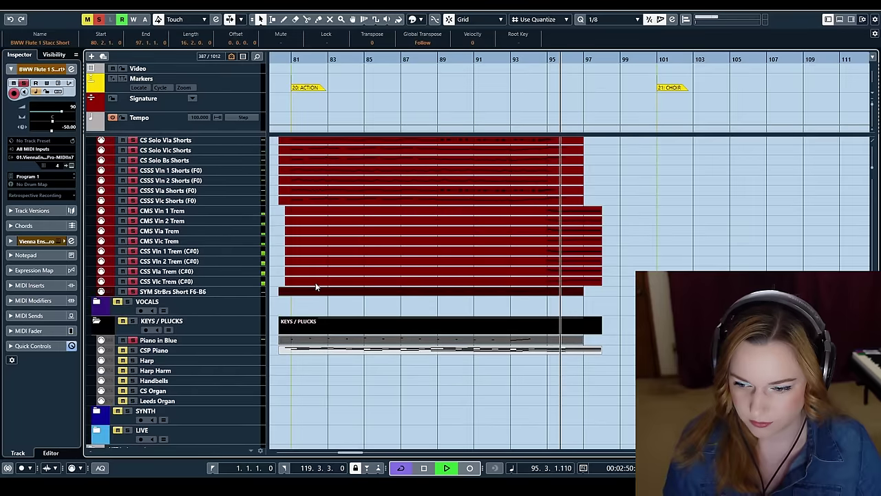
scroll(316, 287, up, 5)
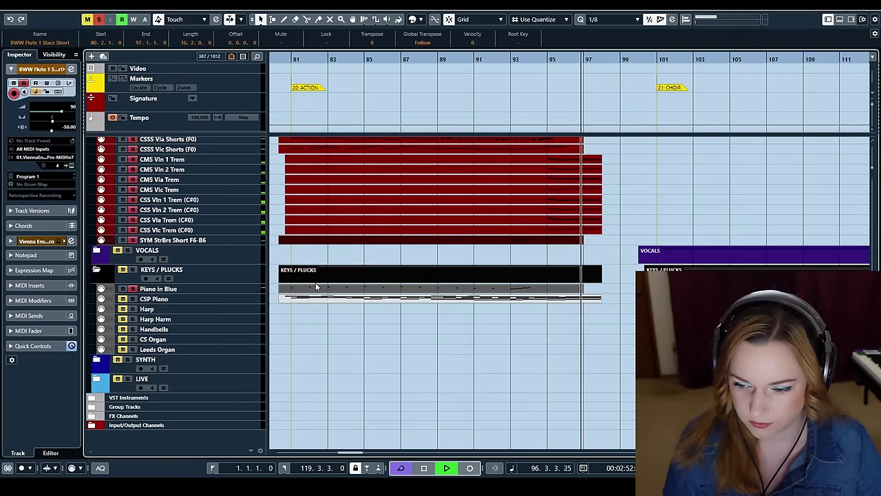
scroll(316, 287, up, 8)
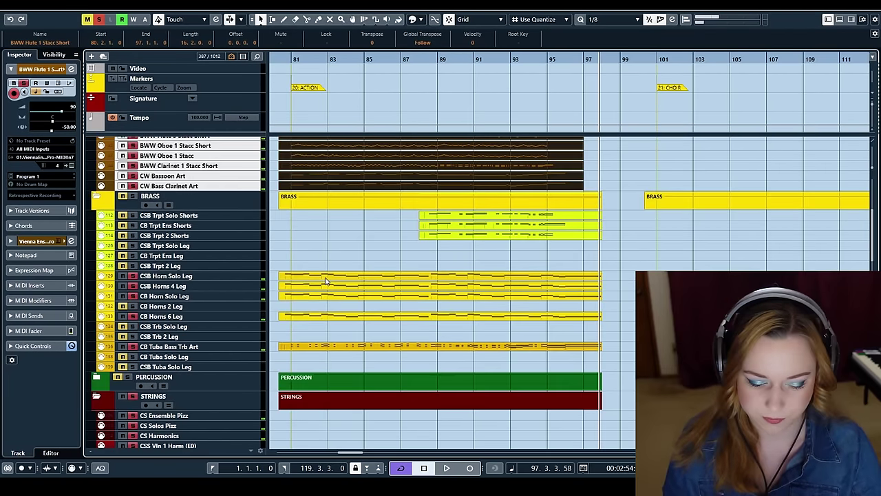
Select the CSB Trpt Solo Shorts, CB Trpt Ens Shorts and CSB Trpt 2 Shorts parts and open them in the Key Editor
drag(606, 207, 396, 228)
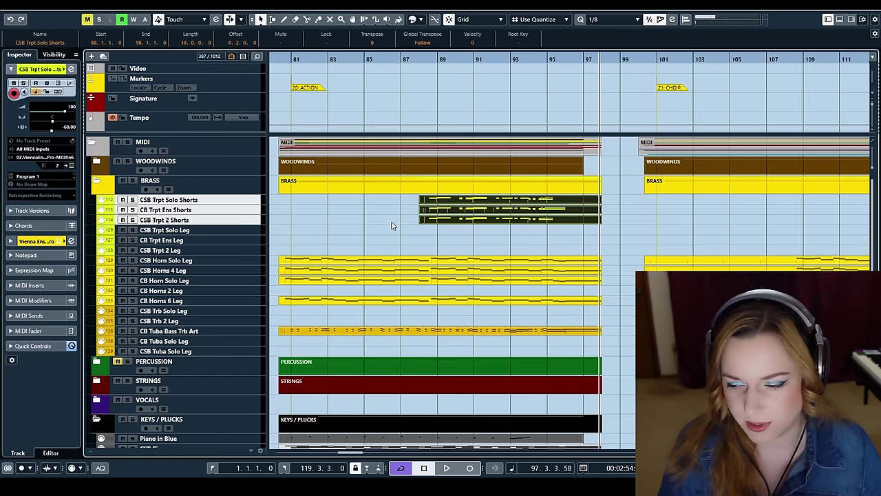
click(423, 238)
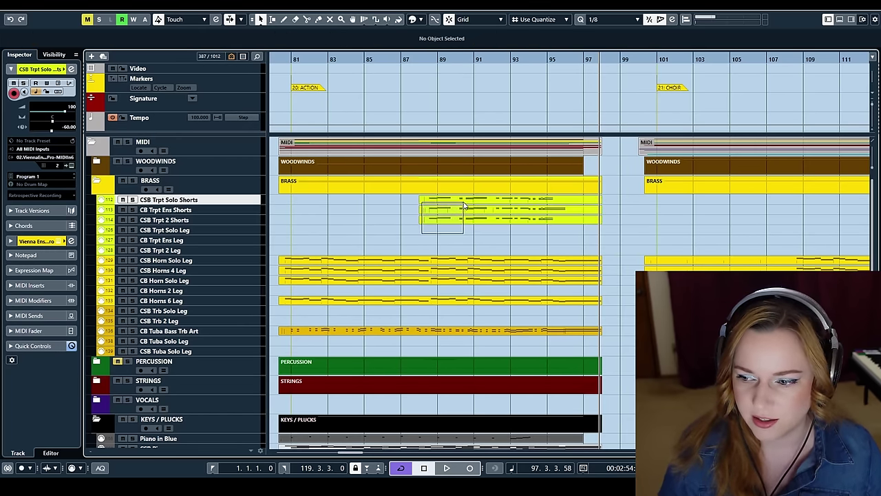
drag(464, 205, 462, 206)
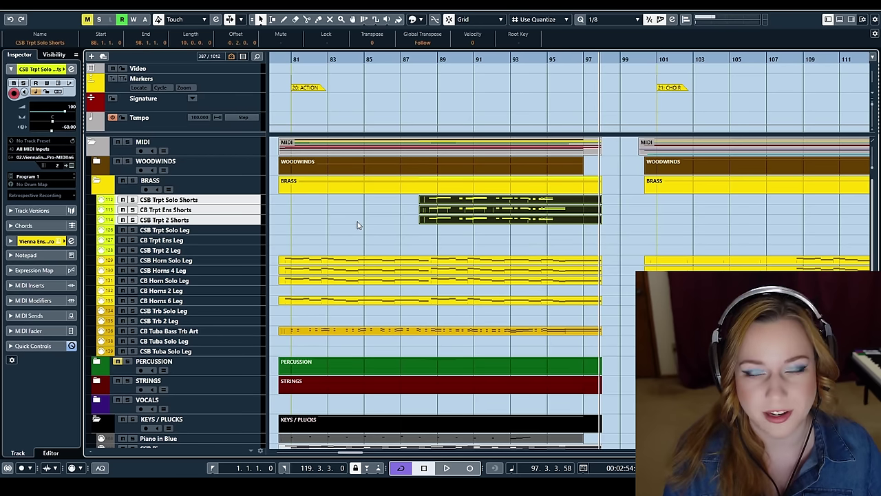
key(Return)
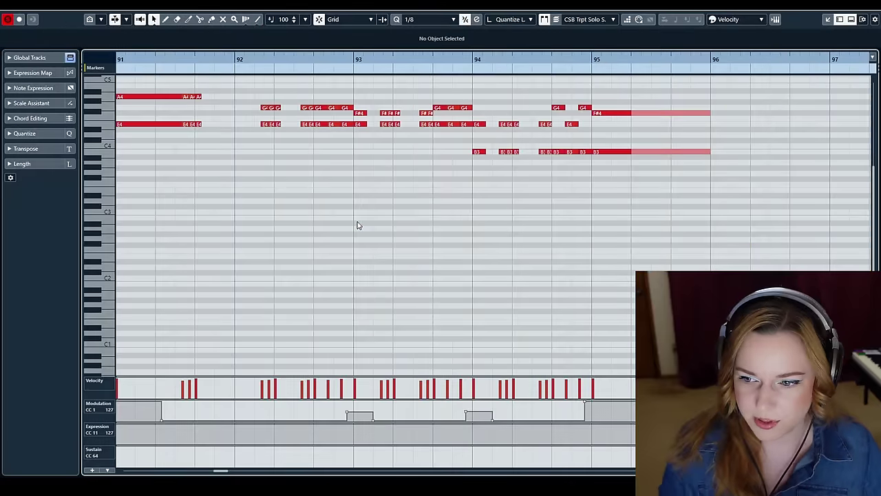
Play the three trumpet shorts parts in the Key Editor, and play the arrangement from bar 87 in the project view
scroll(364, 223, down, 5)
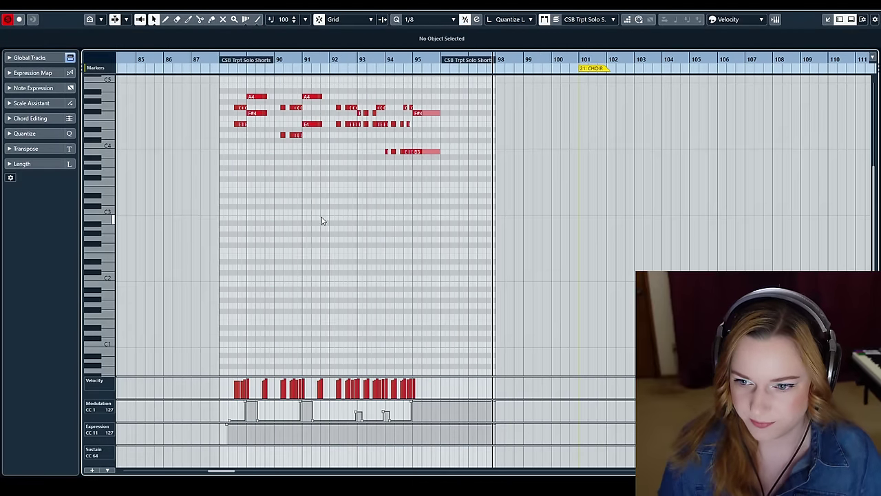
scroll(197, 263, up, 3)
key(space)
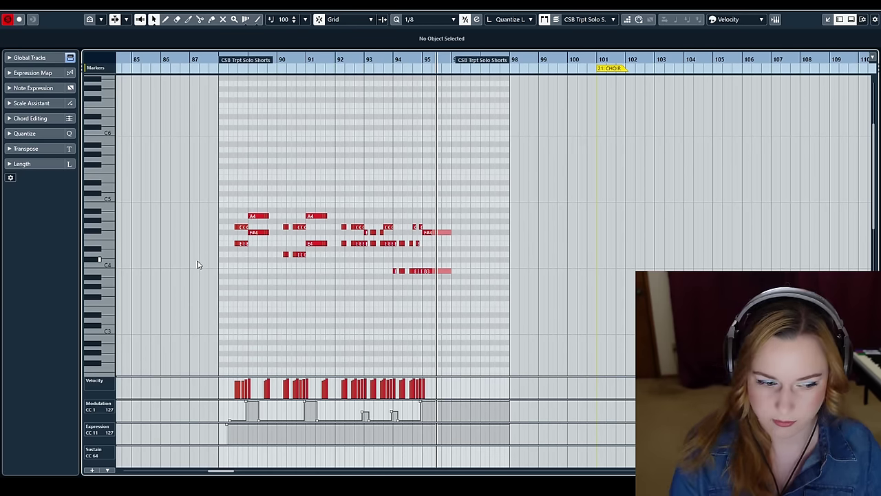
key(space)
key(Escape)
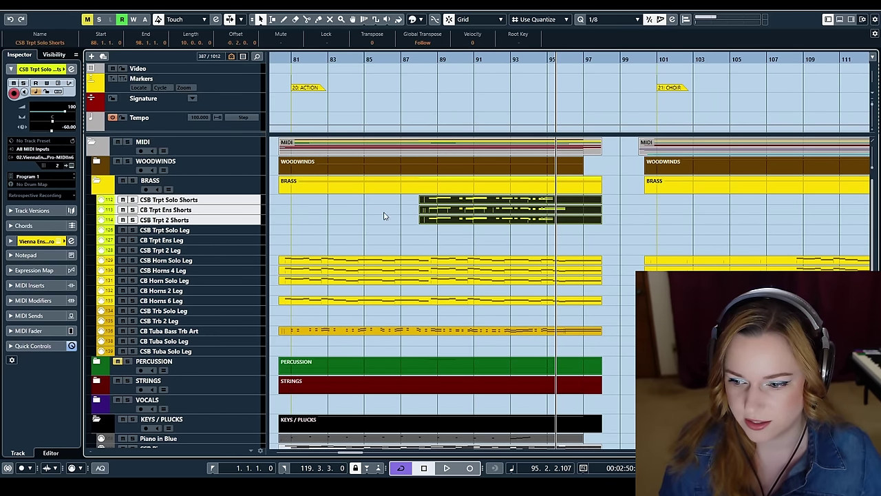
click(407, 61)
key(space)
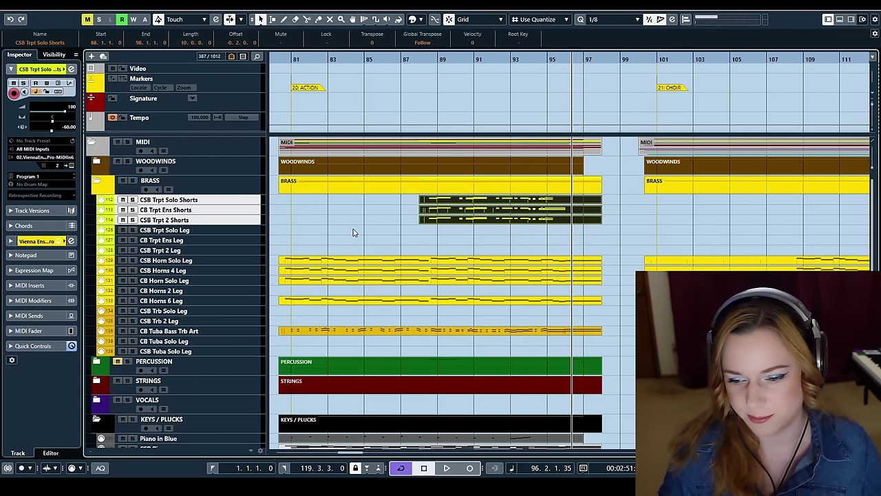
Collapse the BRASS and KEYS / PLUCKS folders and expand the unmuted PERCUSSION folder
click(96, 184)
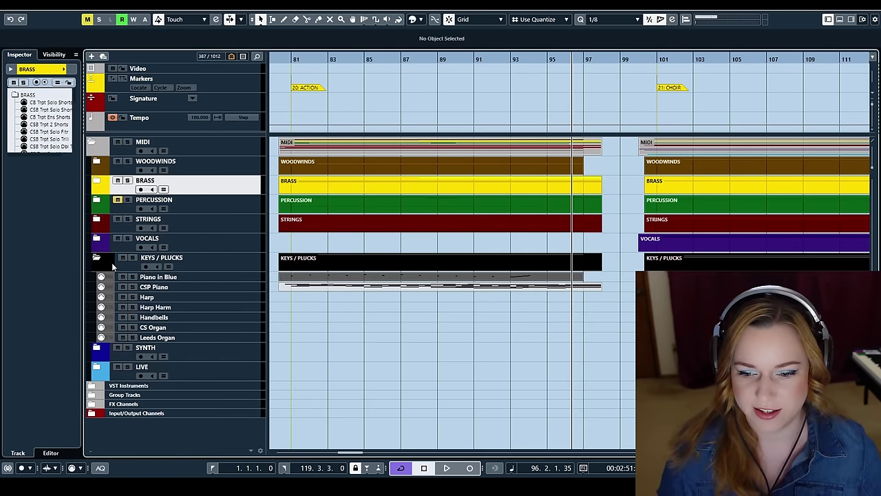
click(97, 257)
click(96, 200)
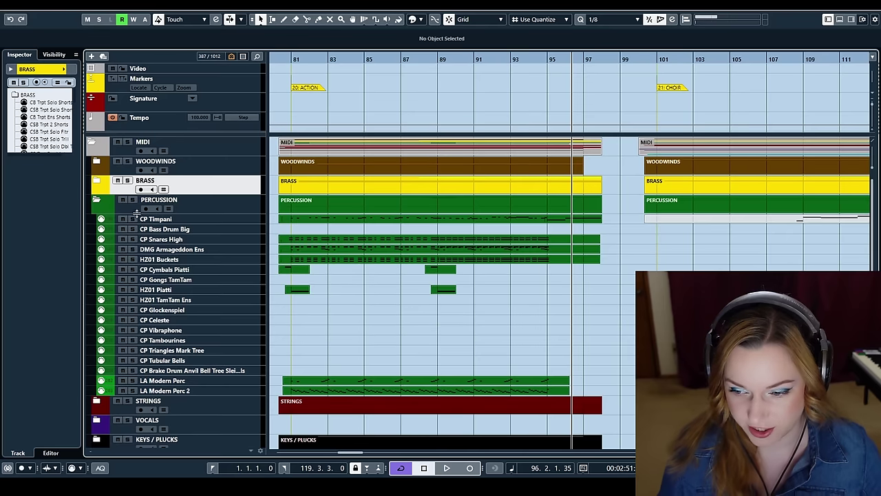
Solo the CP Timpani track and play its part from bar 80
click(336, 220)
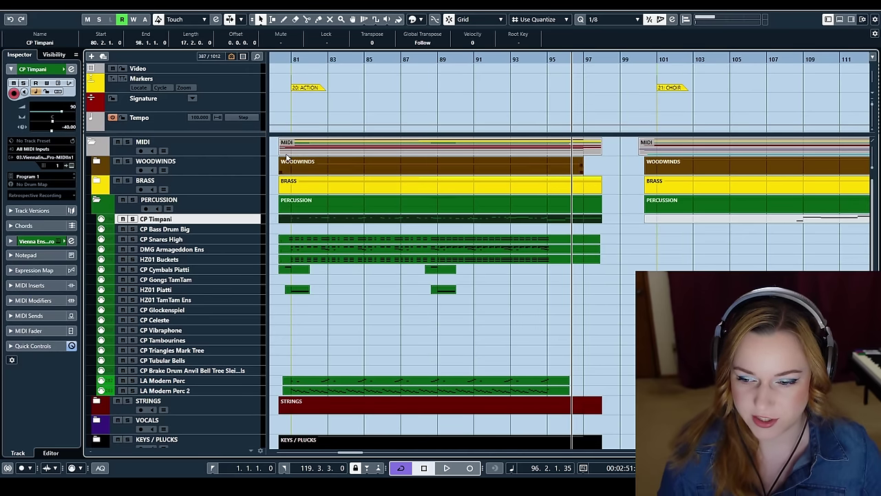
click(287, 57)
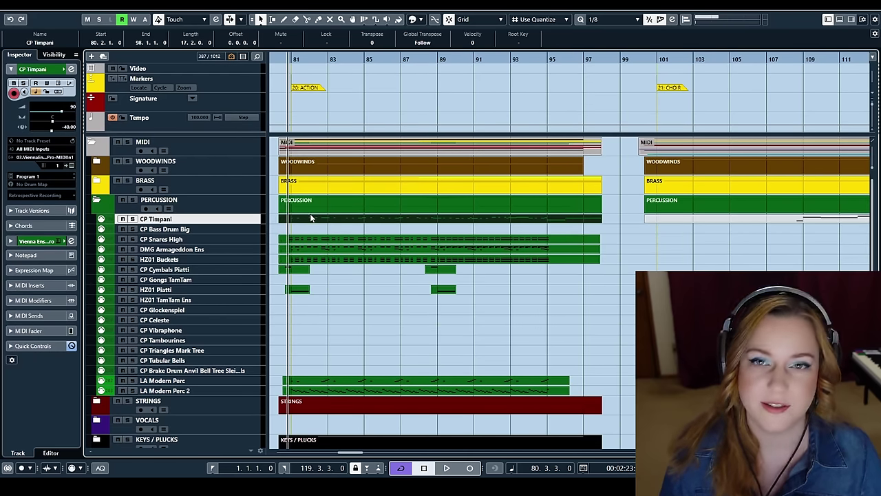
key(s)
key(space)
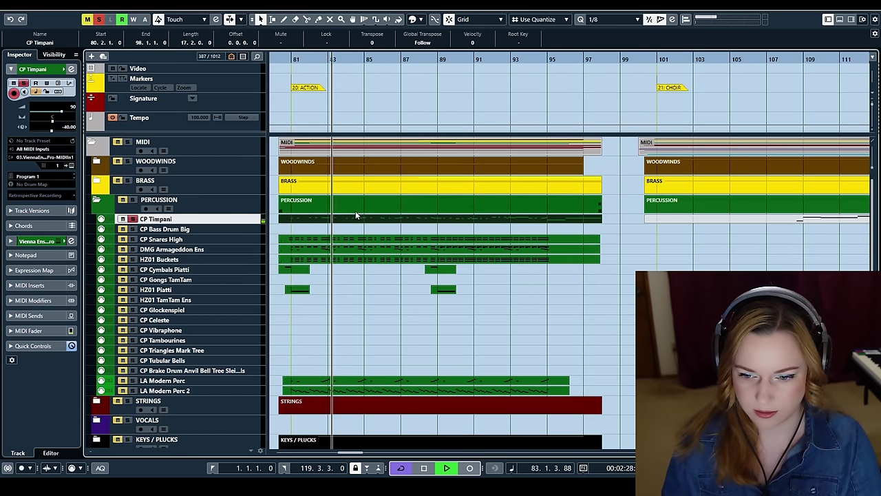
Unsolo CP Timpani, and play the CP Snares High, DMG Armageddon Ens and HZ01 Buckets parts together in the Key Editor from bar 80
key(space)
key(s)
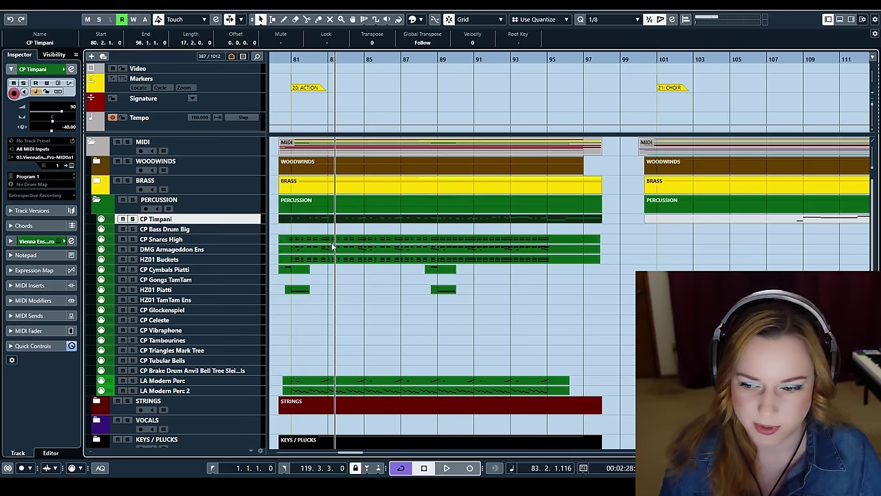
drag(273, 236, 388, 254)
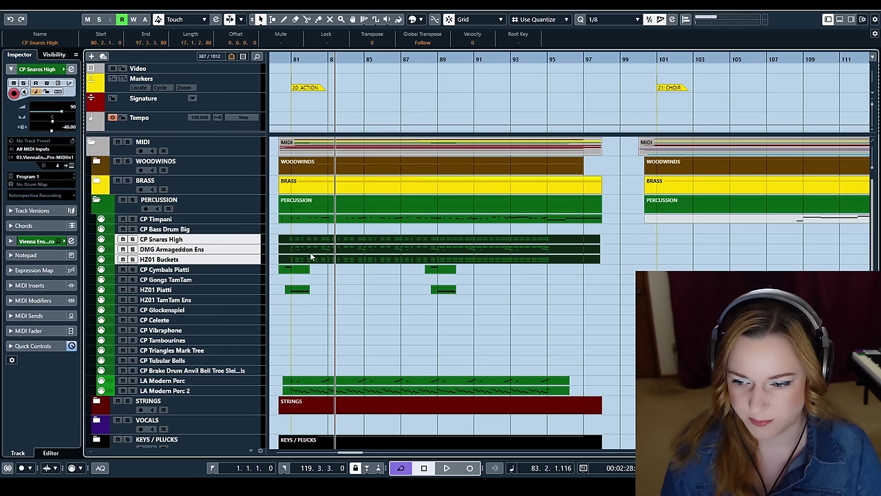
click(287, 61)
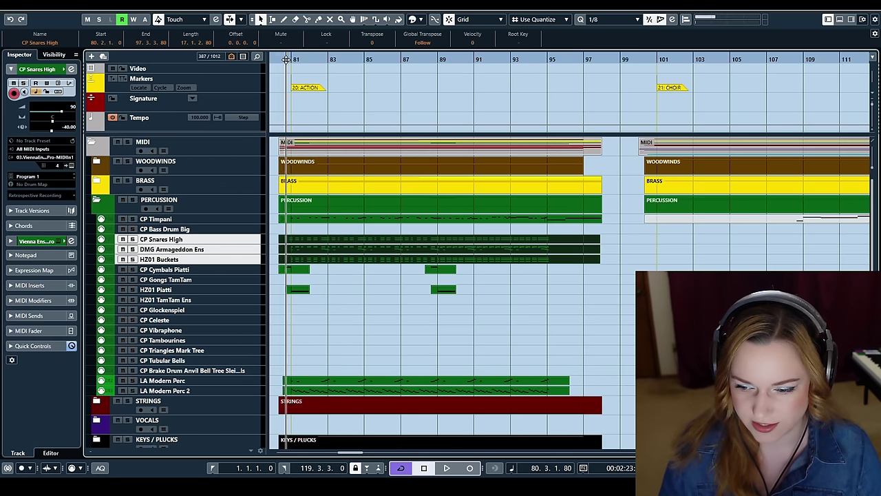
drag(344, 299, 365, 238)
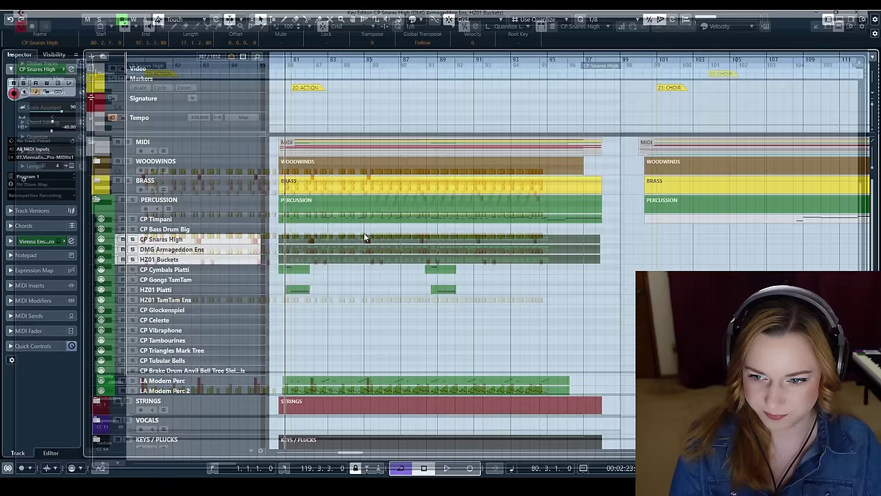
double_click(365, 238)
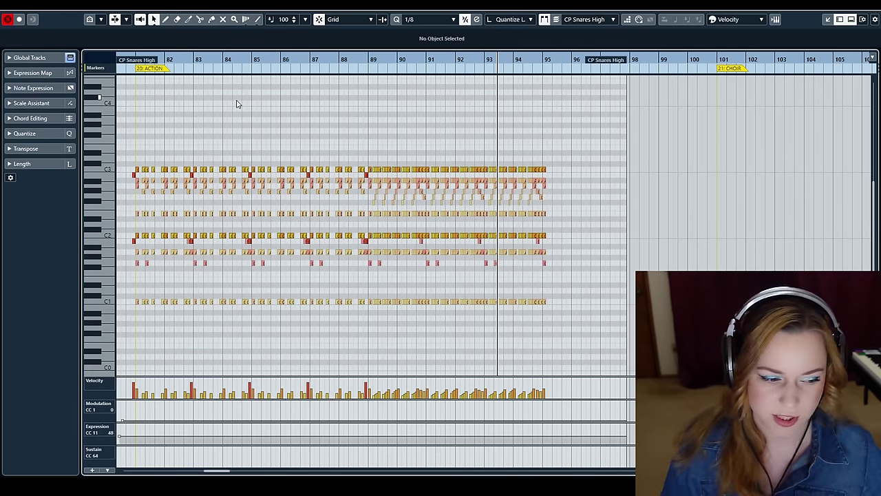
key(Return)
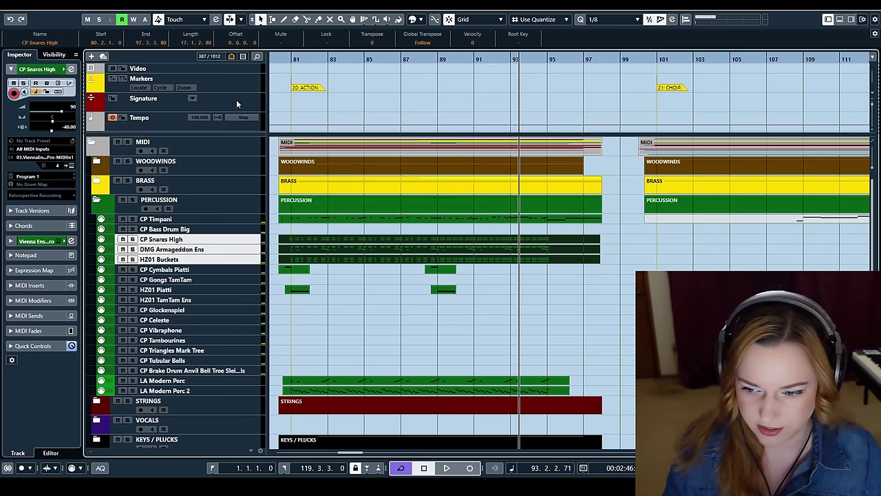
Open the LA Modern Perc part in the Key Editor, play its opening bars and return to the project view
click(329, 383)
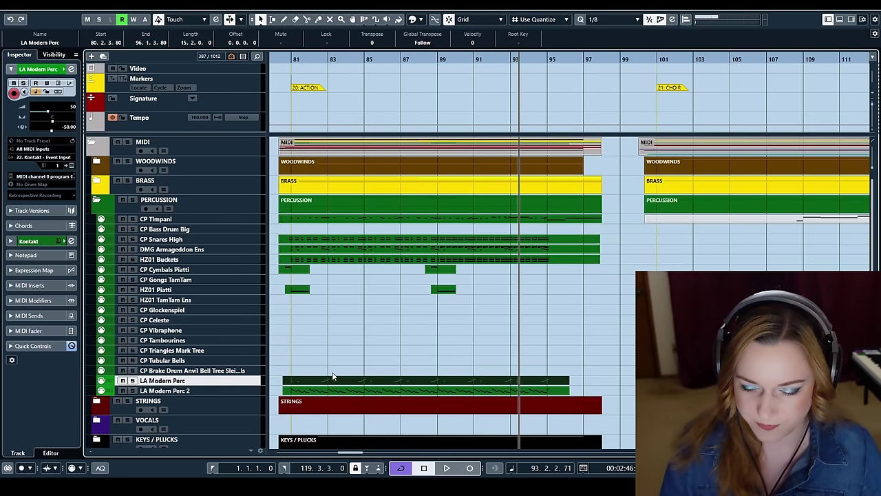
key(Return)
click(174, 60)
click(125, 63)
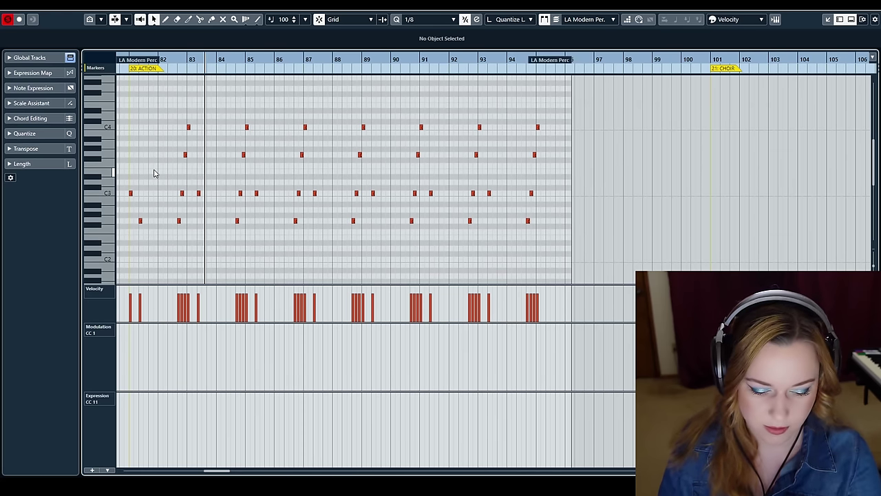
key(Return)
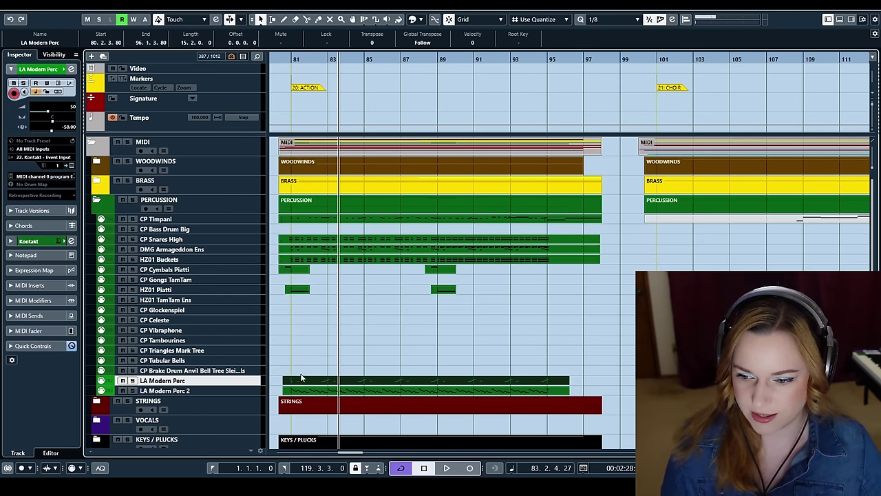
Solo the CP Cymbals Piatti and HZ01 Piatti tracks, play their first hits from bar 80, and unsolo them
click(276, 269)
click(285, 61)
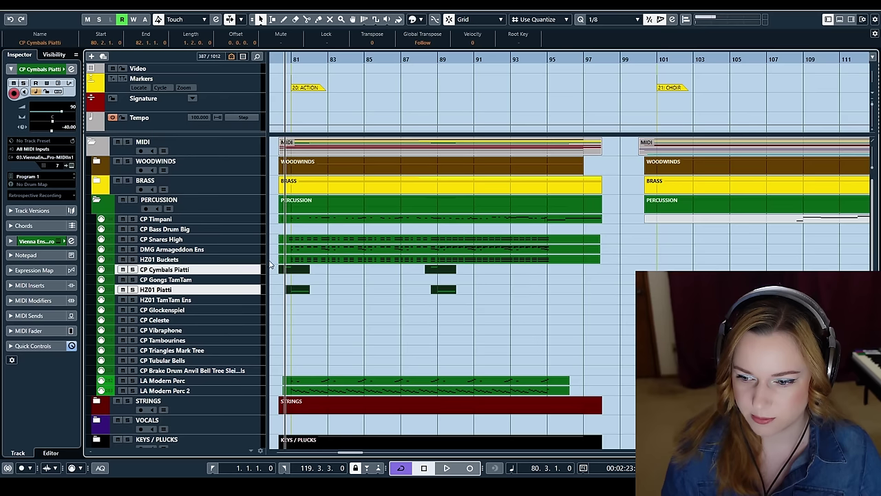
click(282, 62)
key(s)
key(space)
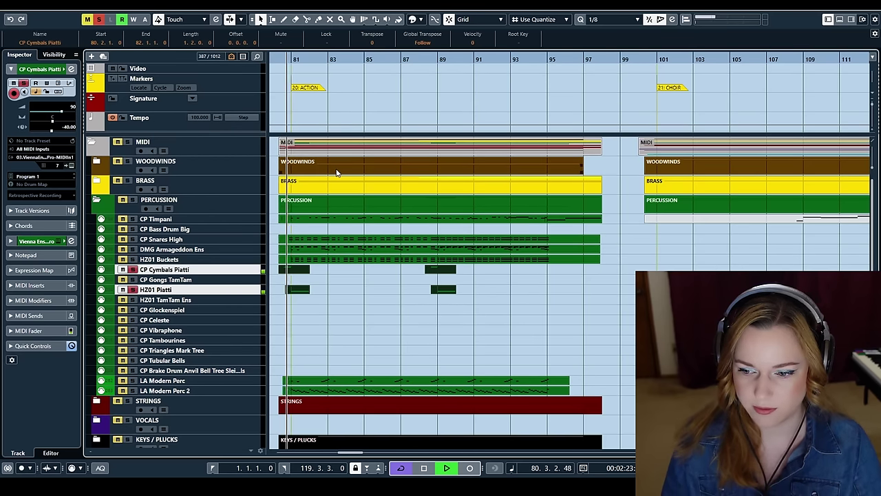
key(space)
key(s)
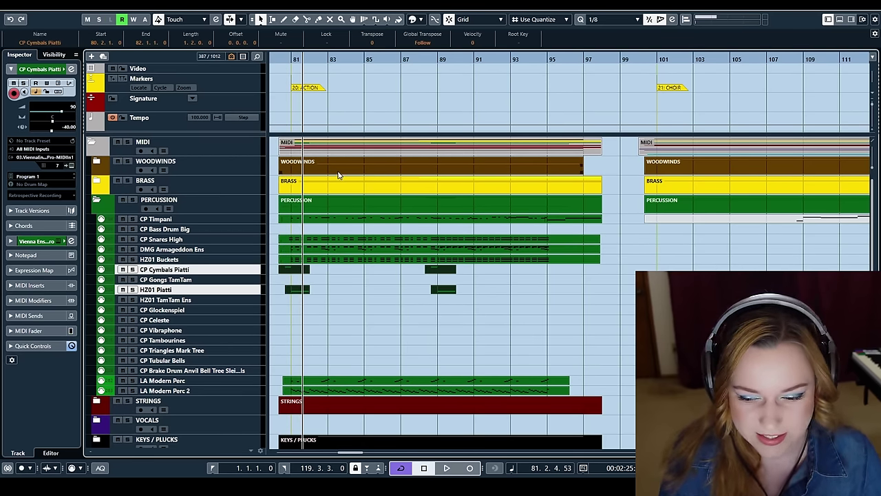
Examine the LA Modern Perc 2 part in the Key Editor and play it from its start before returning to the project view
click(310, 392)
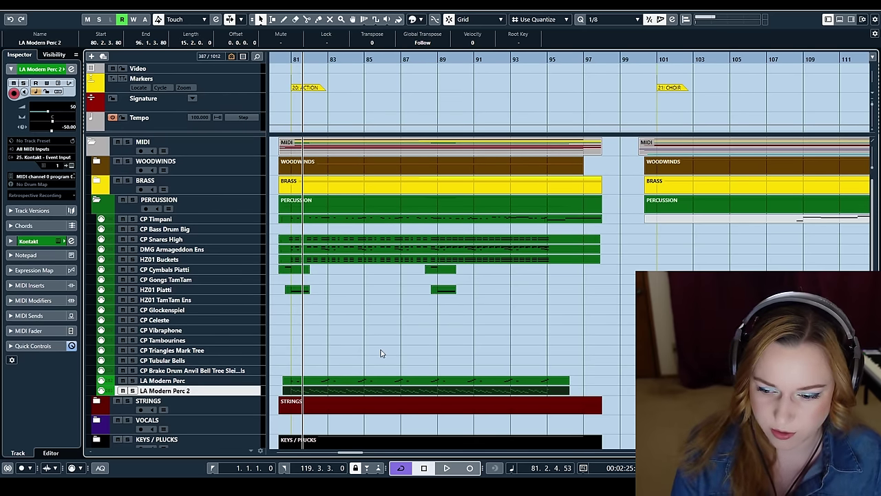
key(Return)
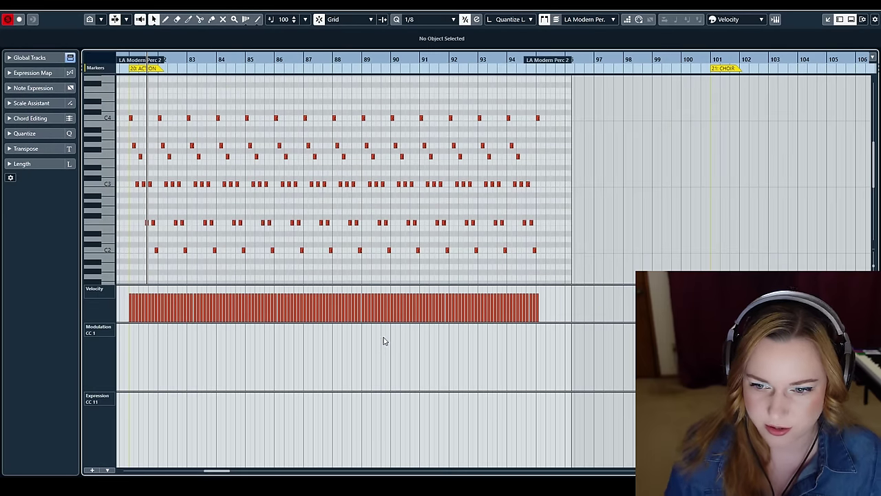
scroll(263, 228, left, 3)
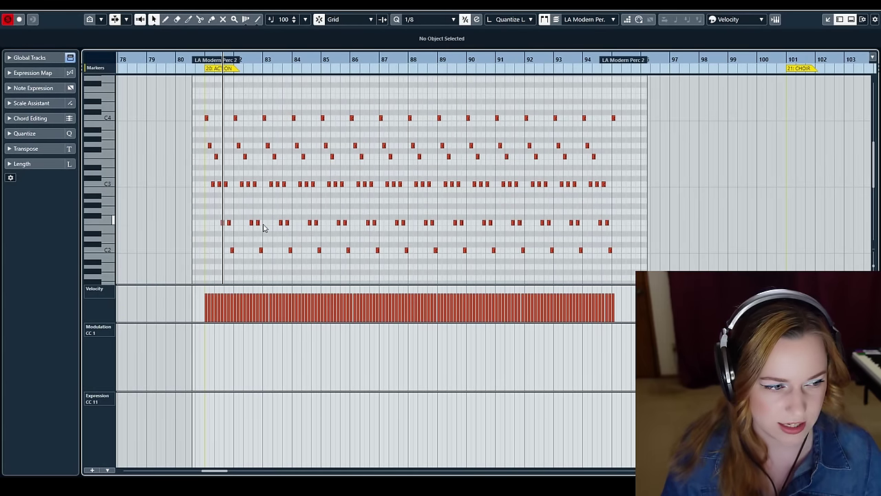
drag(250, 60, 210, 70)
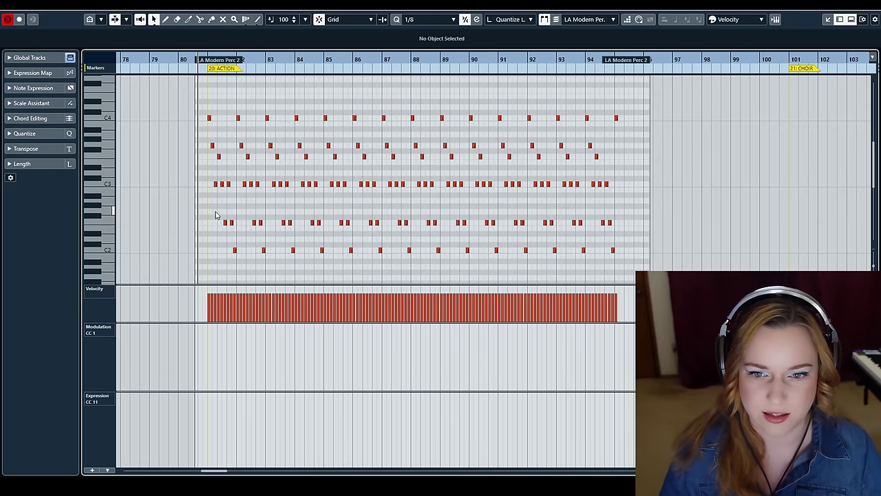
key(space)
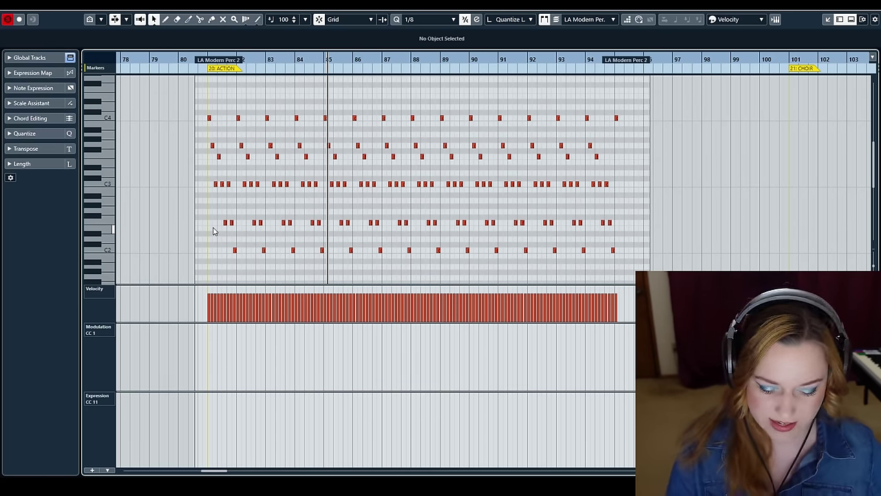
key(Escape)
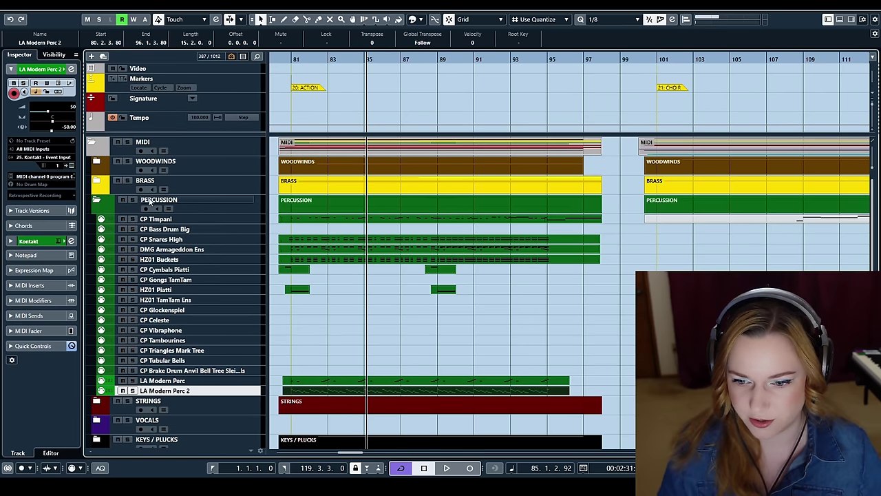
Solo the PERCUSSION folder, play the full percussion section from bar 80 to bar 95, and unsolo the folder
click(133, 200)
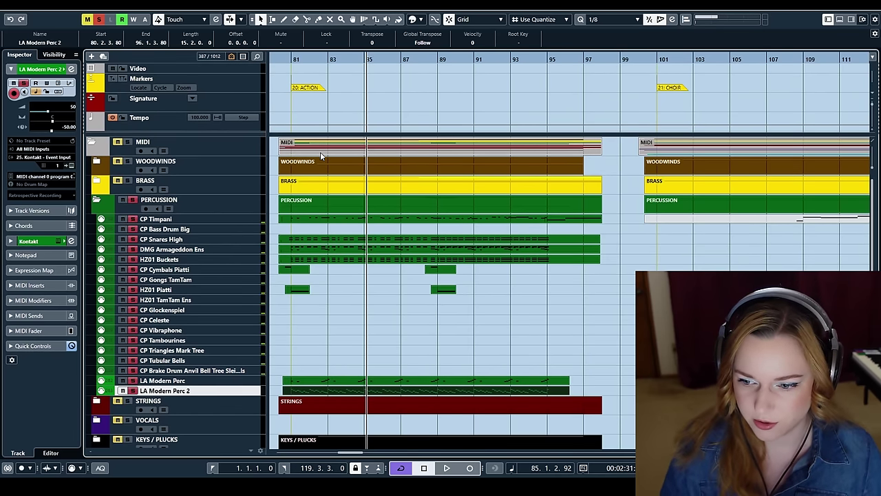
click(282, 59)
key(space)
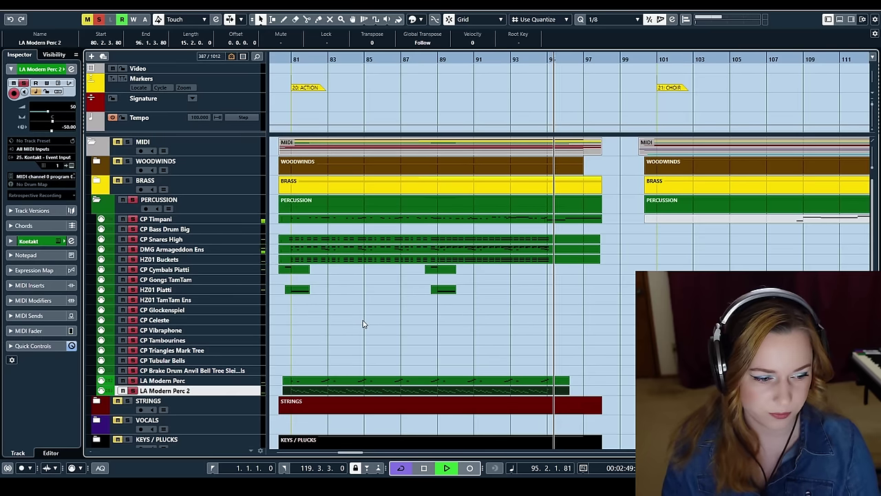
key(space)
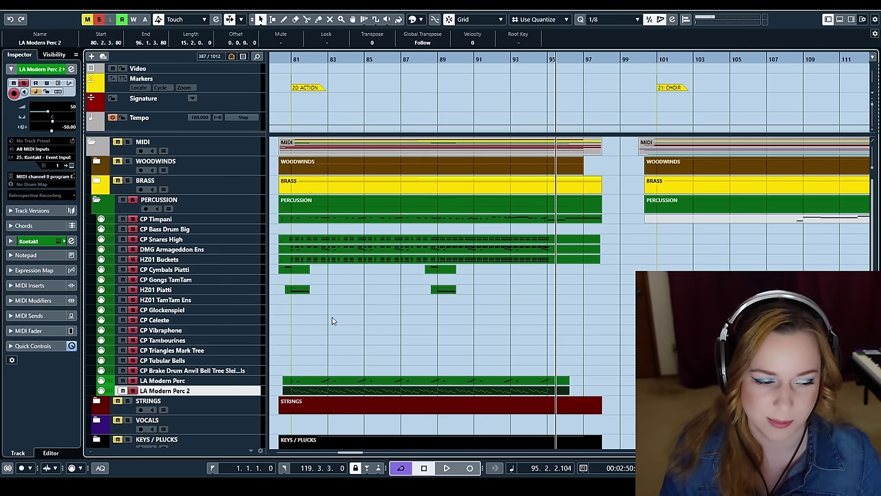
click(133, 200)
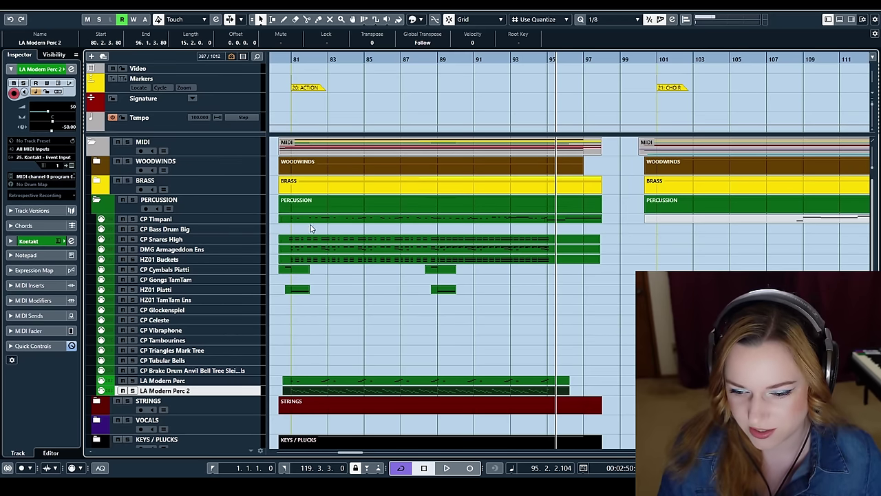
Collapse the PERCUSSION folder and play the full ACTION arrangement from bar 80 to bar 98
click(96, 200)
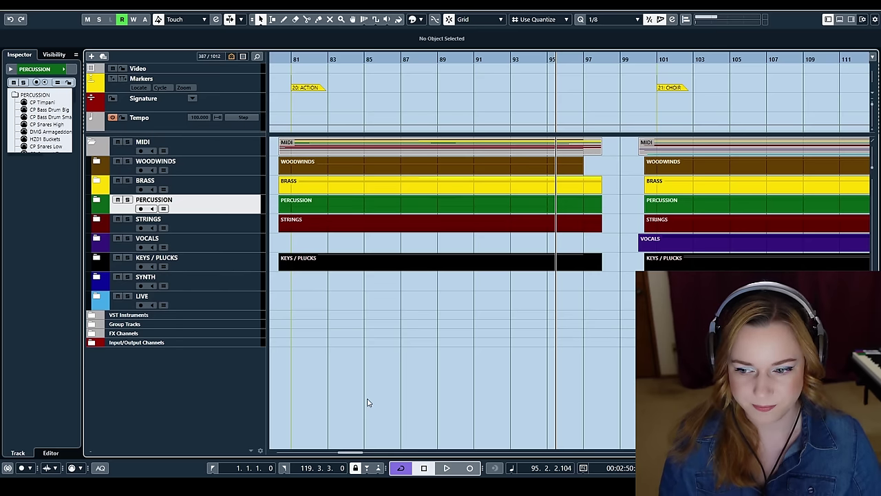
click(273, 59)
key(space)
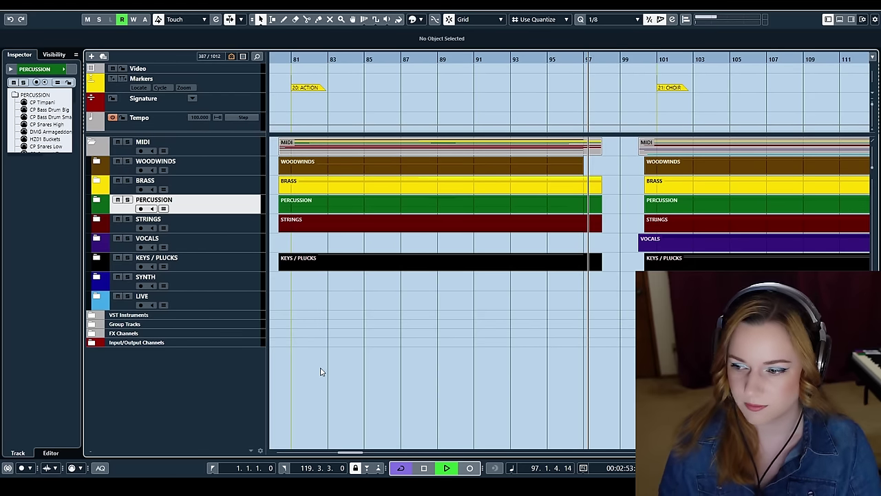
key(space)
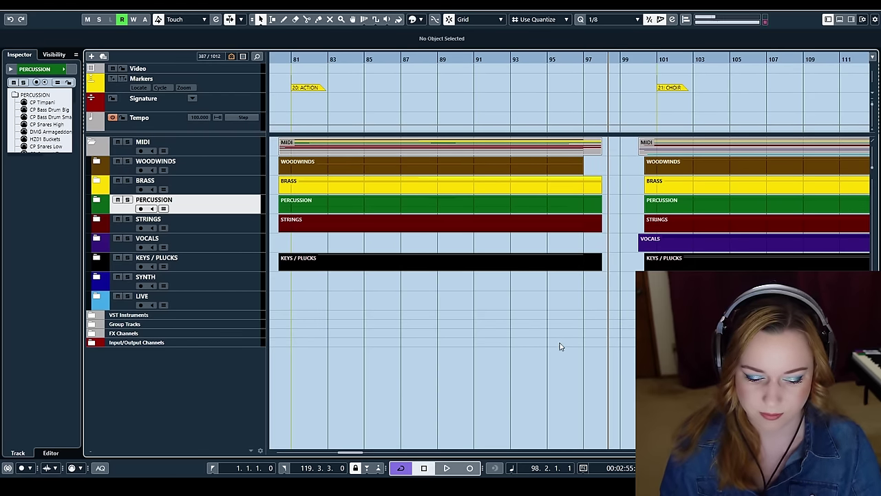
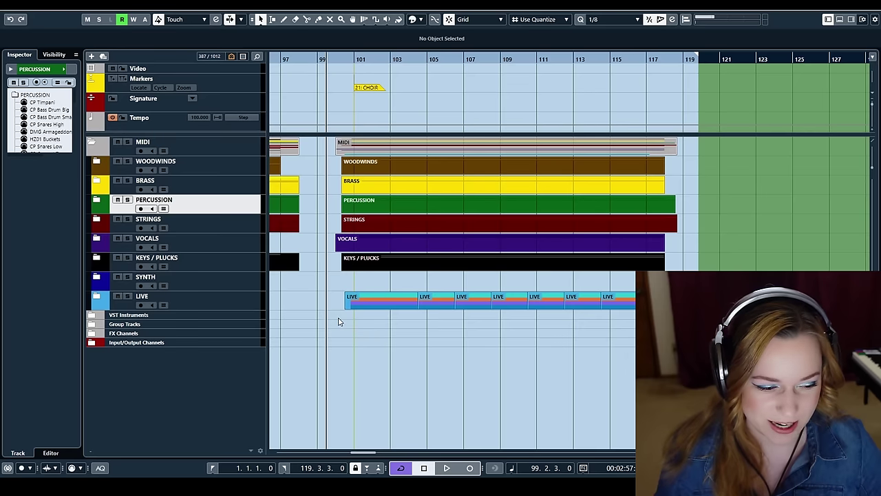
Solo the LIVE and VOCALS folders, and expand VOCALS with all its choir parts in the CHOIR section selected
click(127, 296)
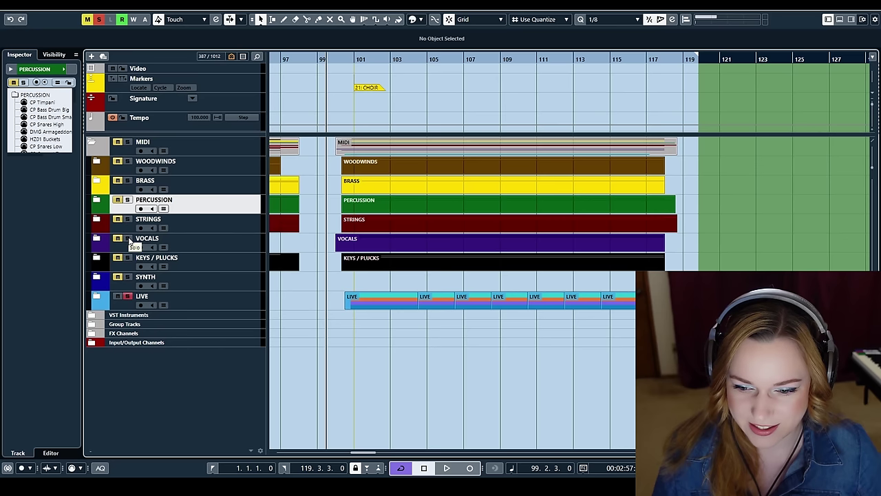
click(97, 238)
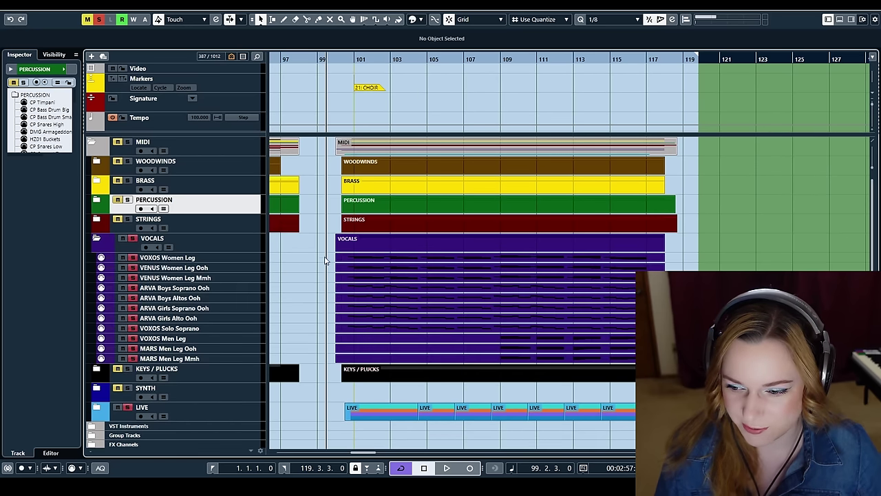
drag(348, 288, 523, 362)
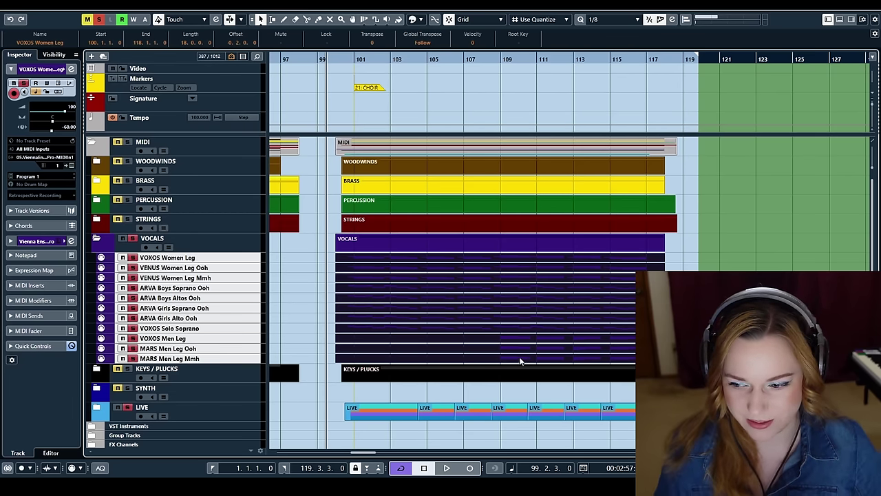
Play the soloed choir and live parts from bar 100 to bar 117
click(334, 60)
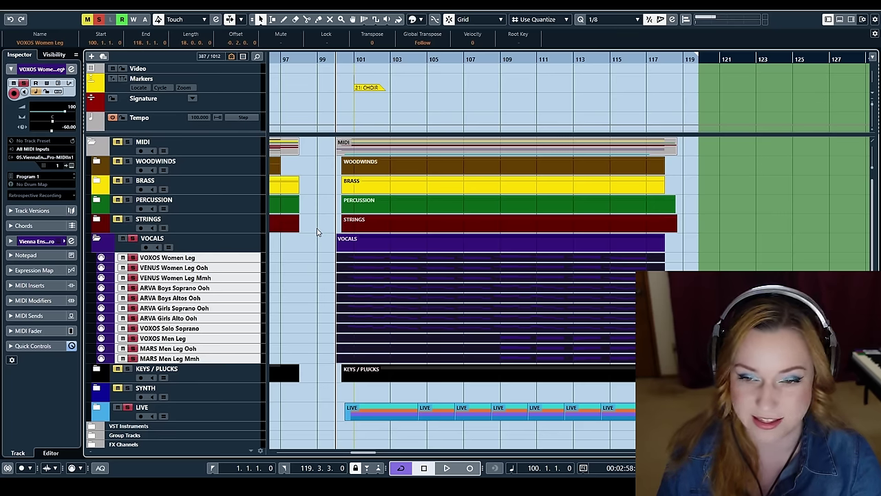
key(space)
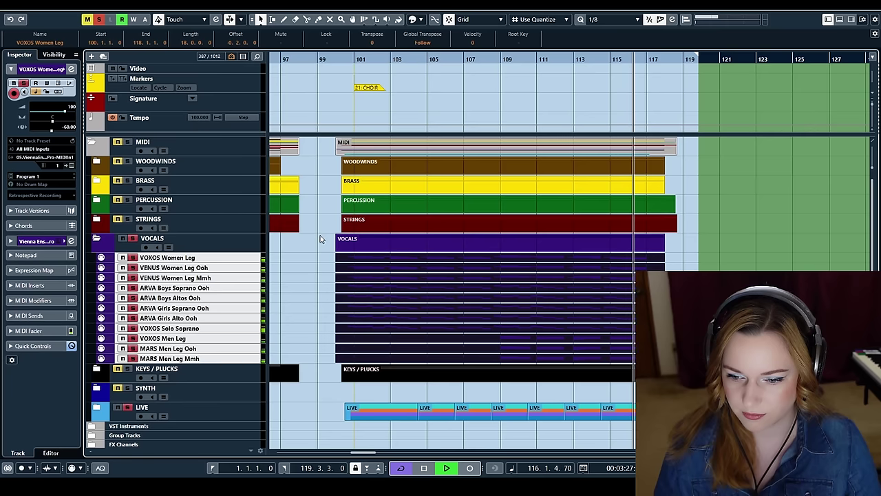
key(space)
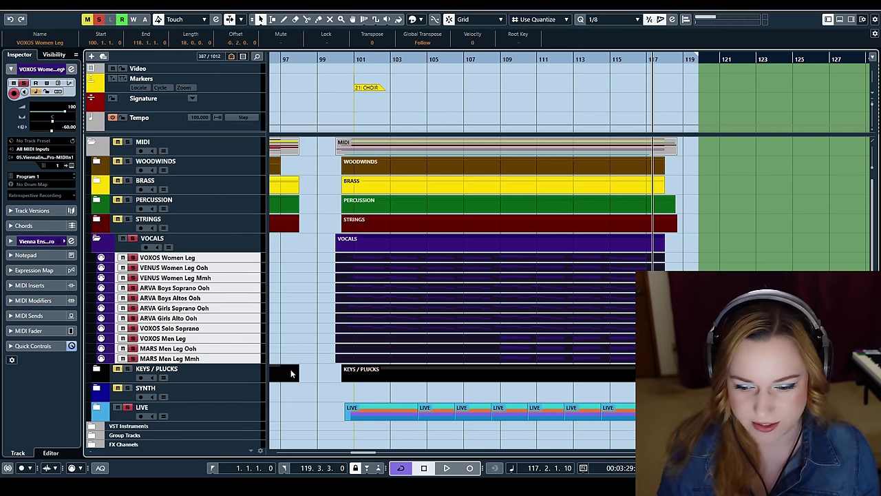
Expand the KEYS / PLUCKS folder and add the Leeds Organ track to the soloed vocal and live tracks
click(96, 370)
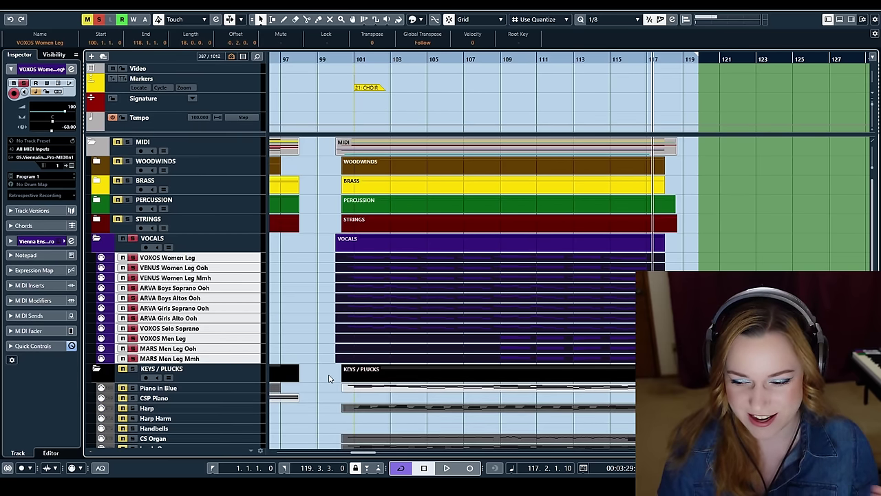
scroll(324, 379, down, 3)
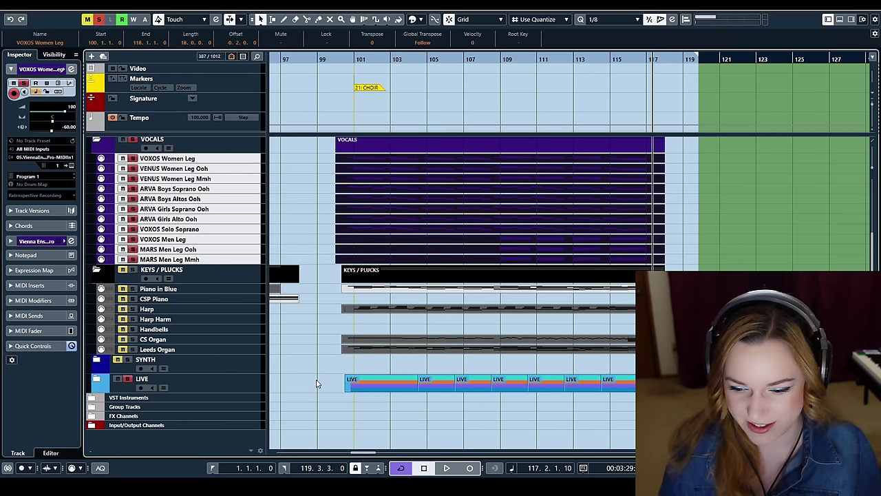
click(359, 353)
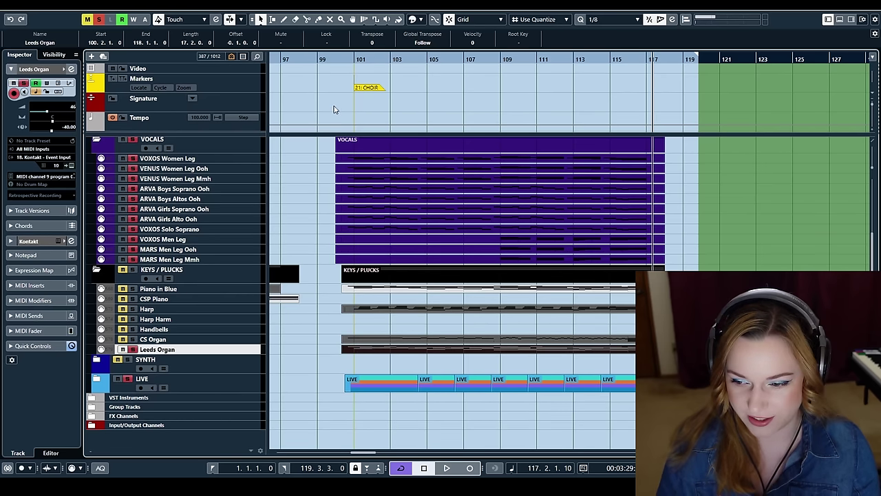
Play the soloed choir, live and Leeds Organ layers from bar 100 to bar 116 with the Leeds Organ part in the key editor
click(334, 59)
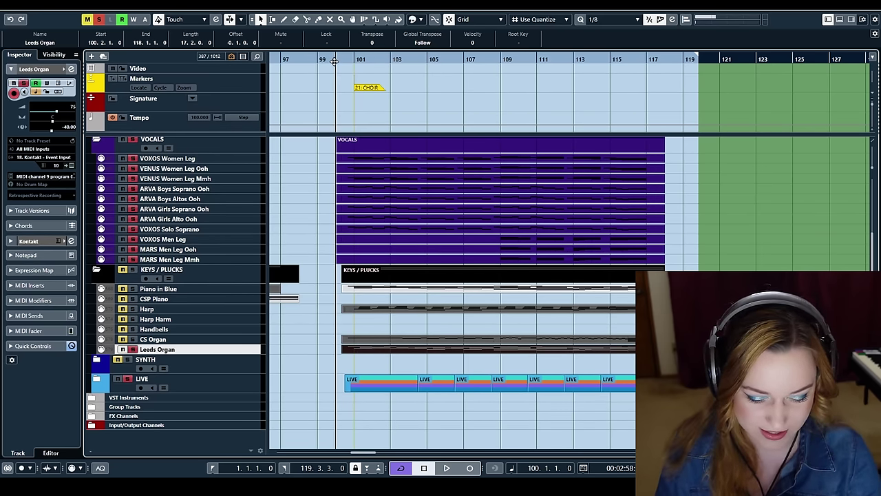
key(Return)
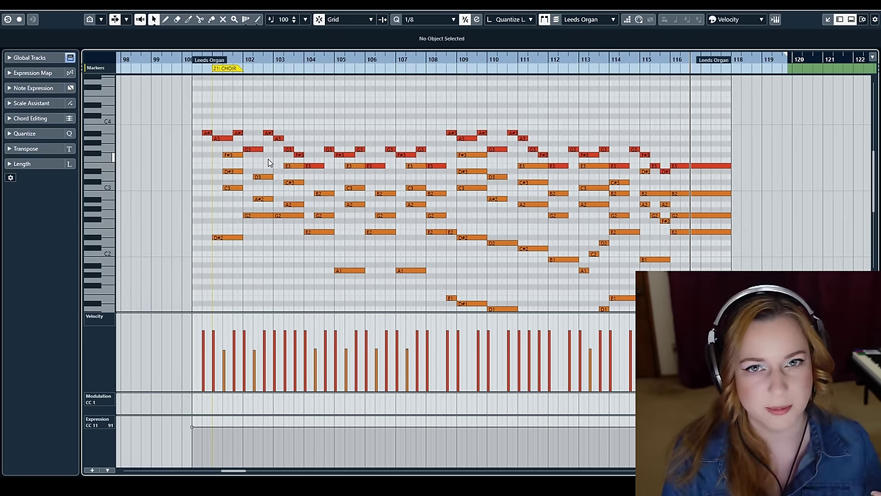
key(ctrl+e)
Add CS Organ to the soloed tracks and examine its notes together with the Leeds Organ part in the key editor
click(369, 341)
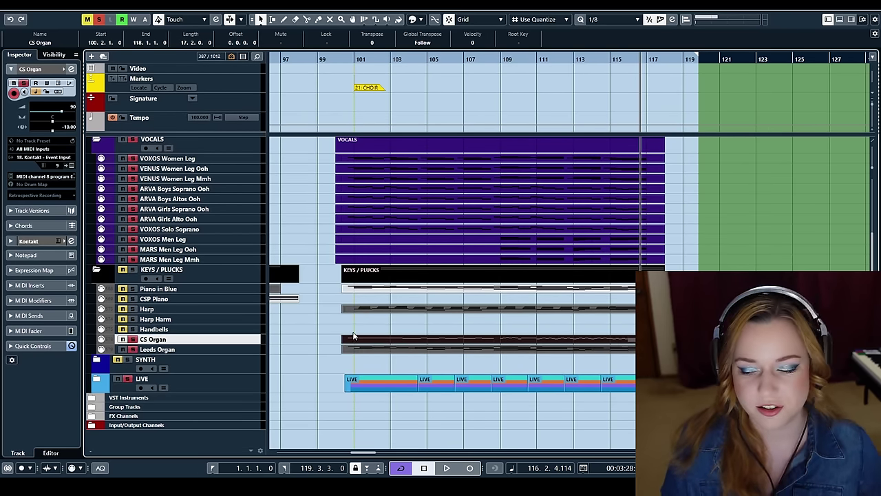
click(331, 59)
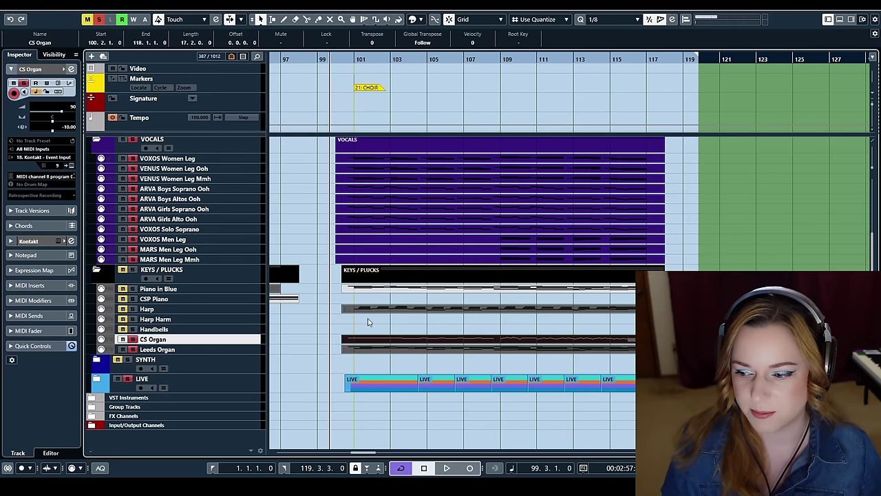
drag(331, 338, 373, 354)
double_click(374, 355)
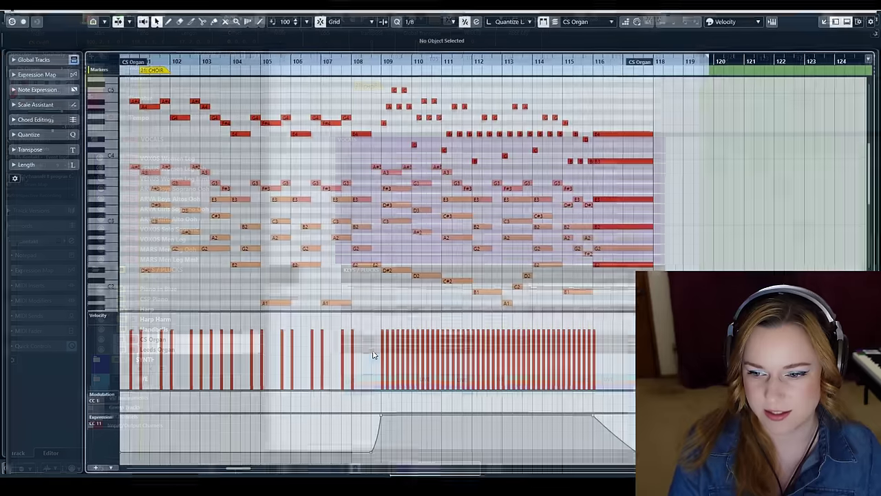
scroll(311, 232, right, 2)
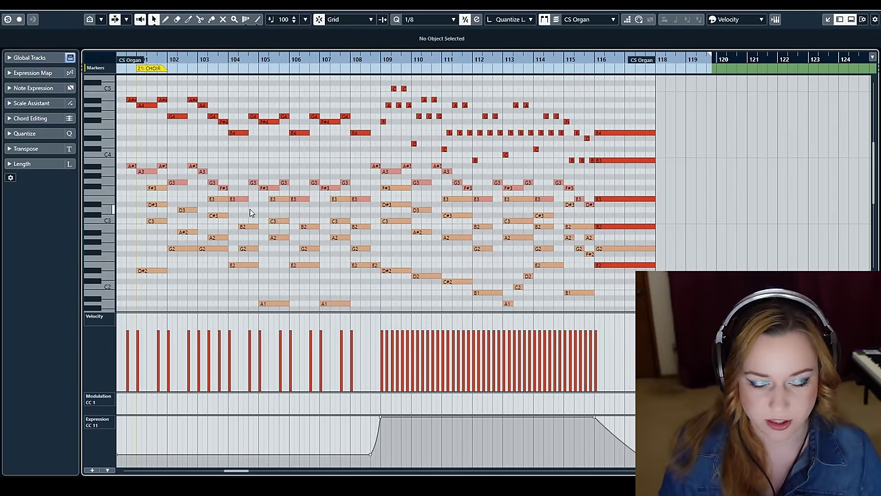
scroll(313, 229, up, 3)
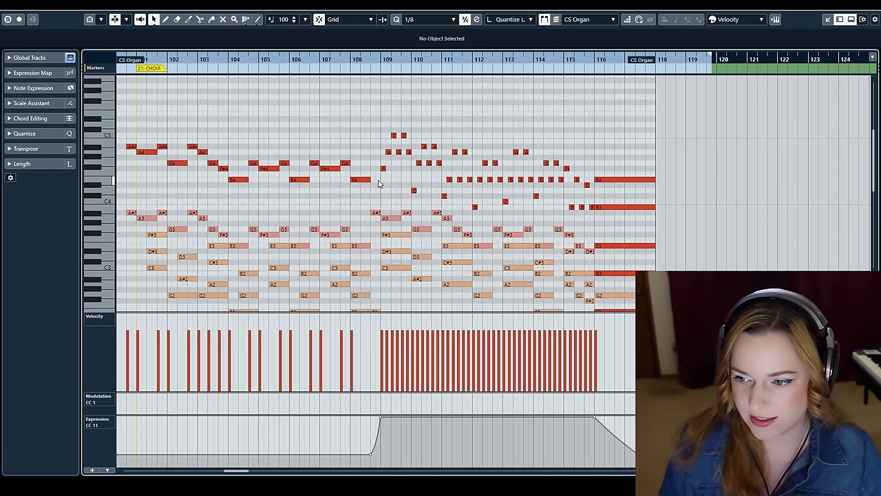
scroll(539, 213, left, 2)
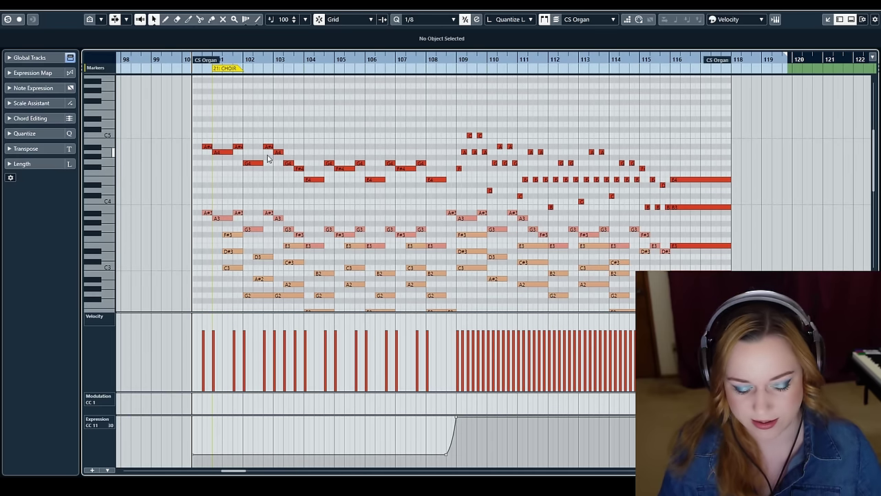
Play the two organ parts with the soloed layers through to bar 118, and return to the arrangement
key(space)
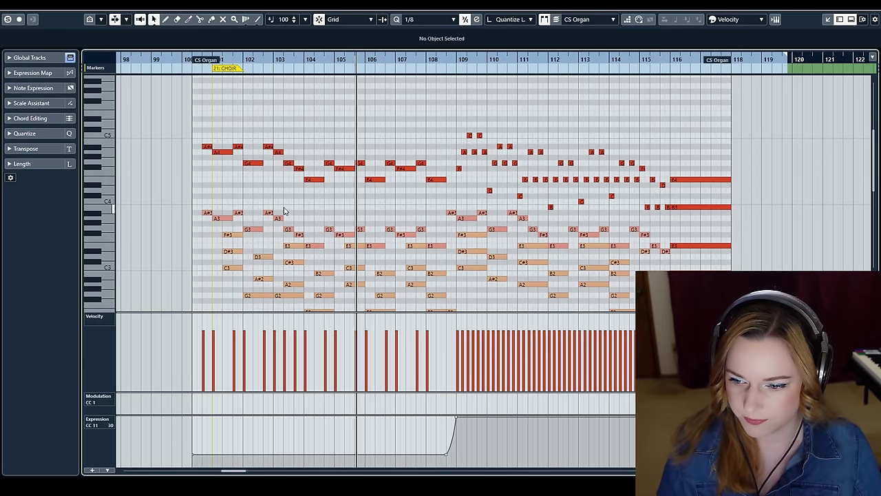
scroll(285, 211, down, 2)
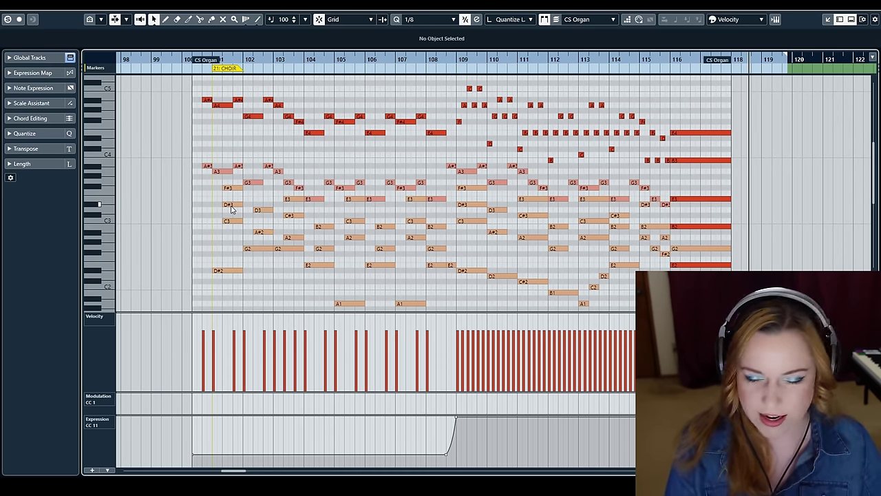
key(Escape)
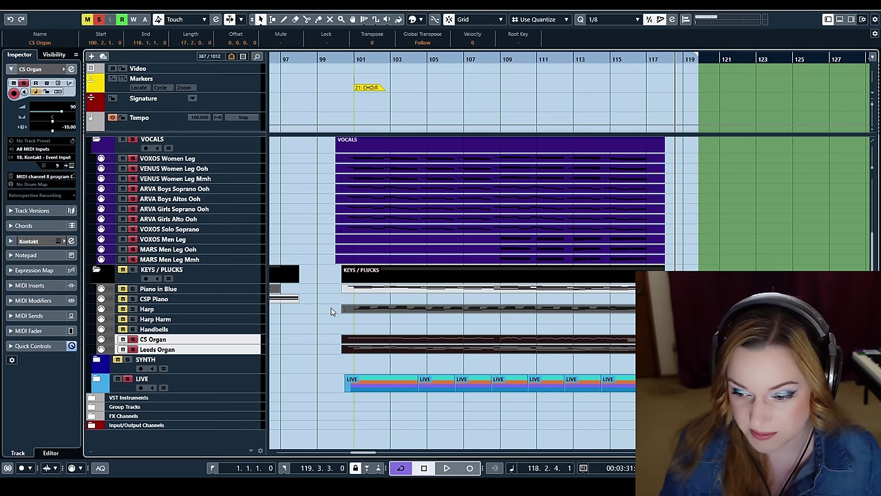
Examine the Harp part's notes in the key editor and add the Harp track to the soloed layers
click(365, 309)
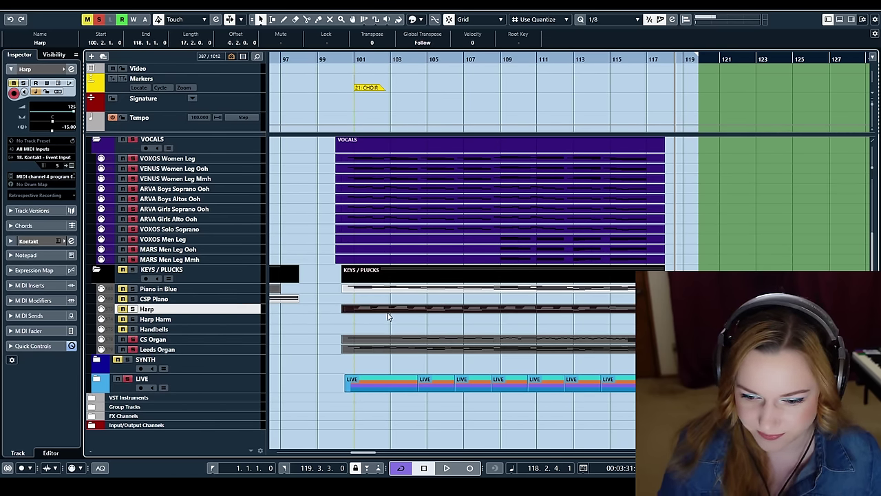
double_click(388, 313)
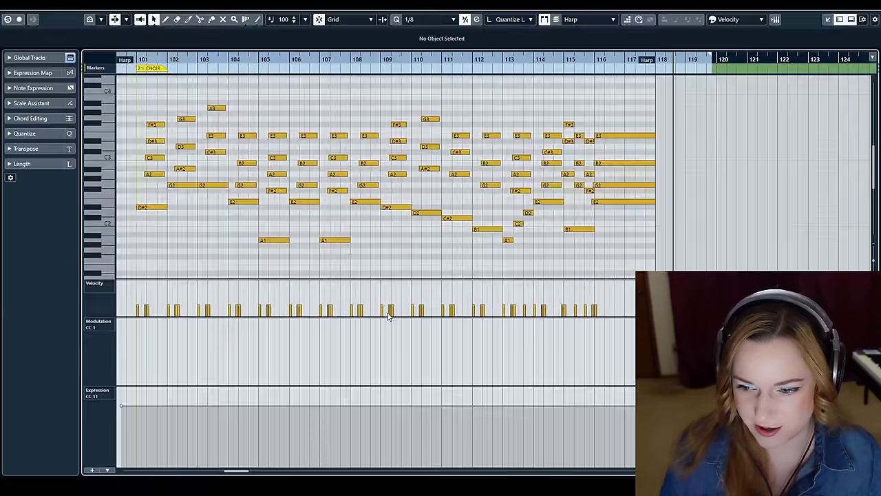
scroll(297, 193, left, 3)
key(Return)
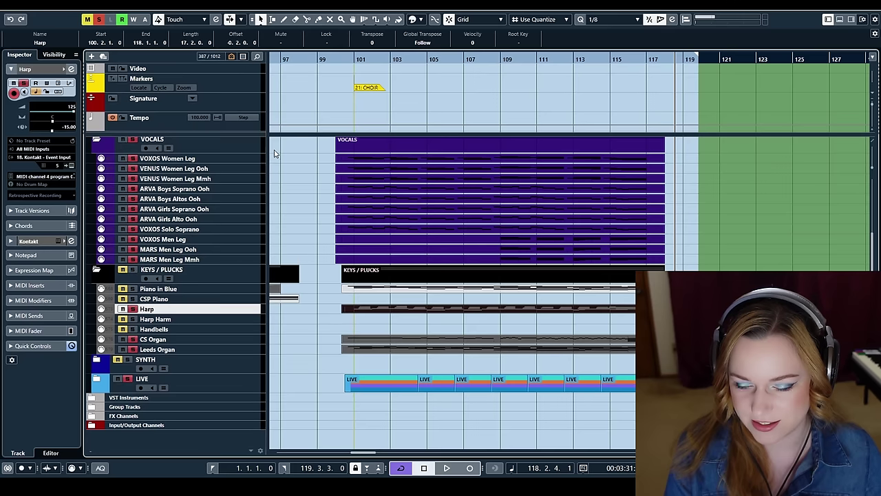
Play the soloed choir, organ, harp and live layers from bar 100 to bar 104
click(338, 59)
key(space)
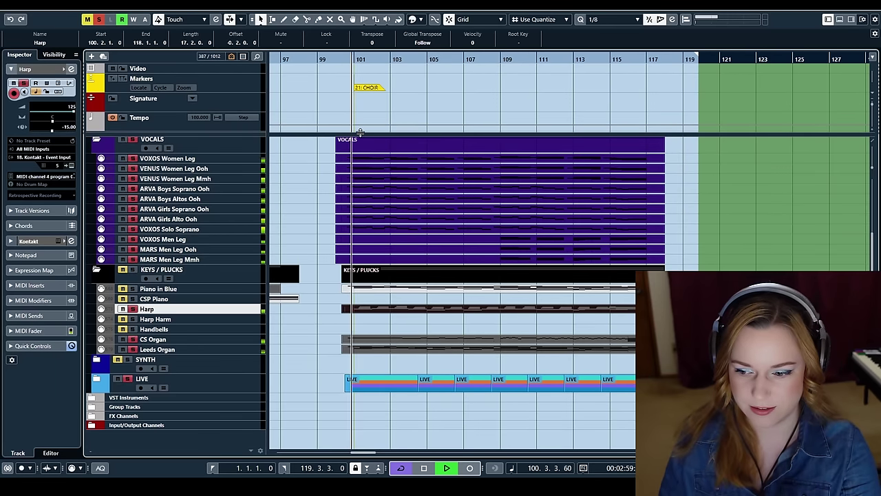
scroll(374, 238, up, 3)
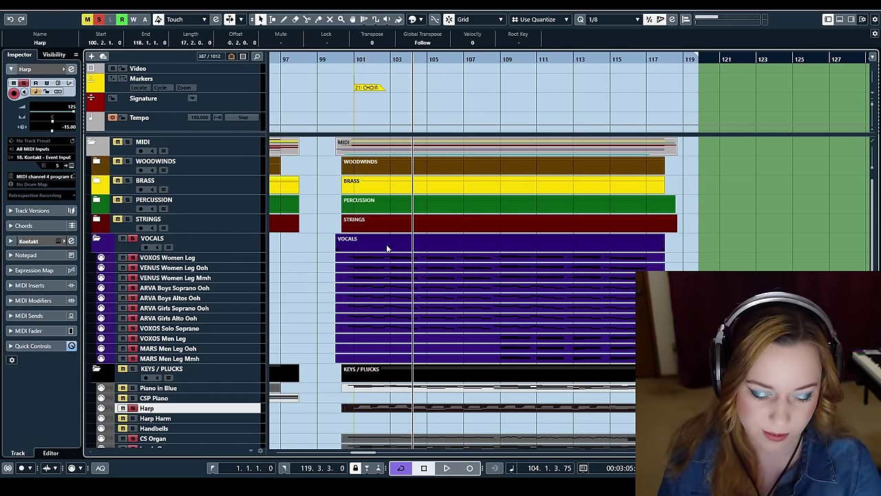
Expand the STRINGS folder and solo CS Harmonics and the CSS Vln 1, Vln 2, Vla and Vlc Harm tracks
click(97, 219)
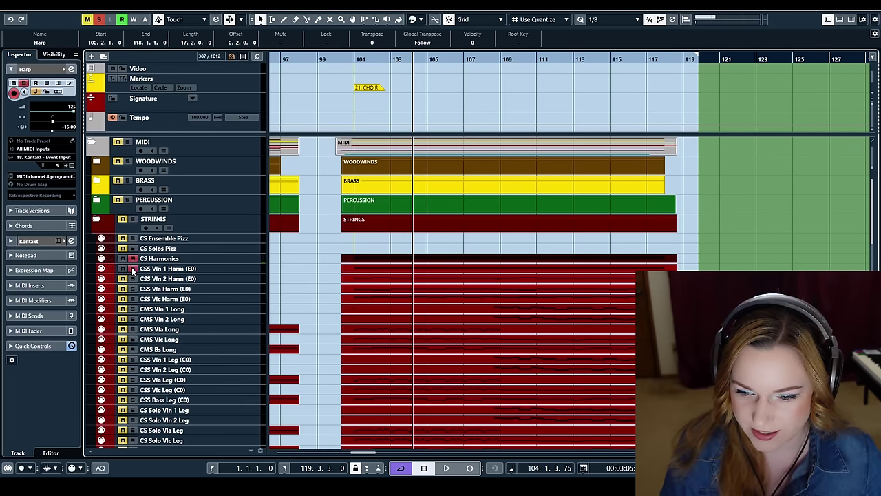
scroll(326, 291, down, 2)
scroll(324, 290, up, 2)
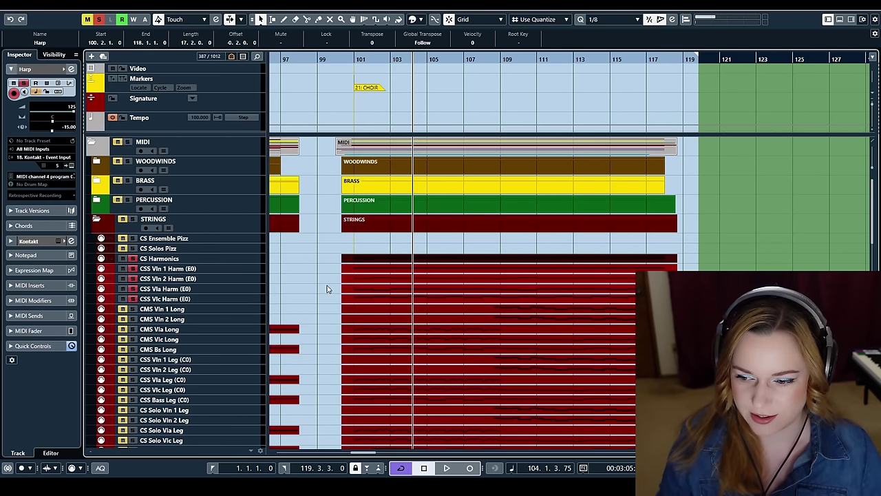
Open the five string harmonics parts together in the key editor, enlarge the note area, and play them through to bar 117
drag(318, 255, 371, 295)
click(328, 262)
double_click(371, 295)
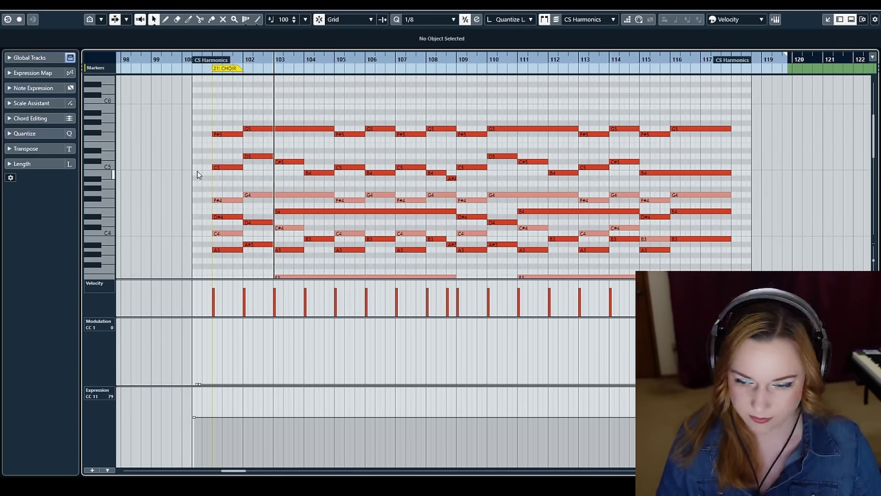
drag(286, 316, 272, 440)
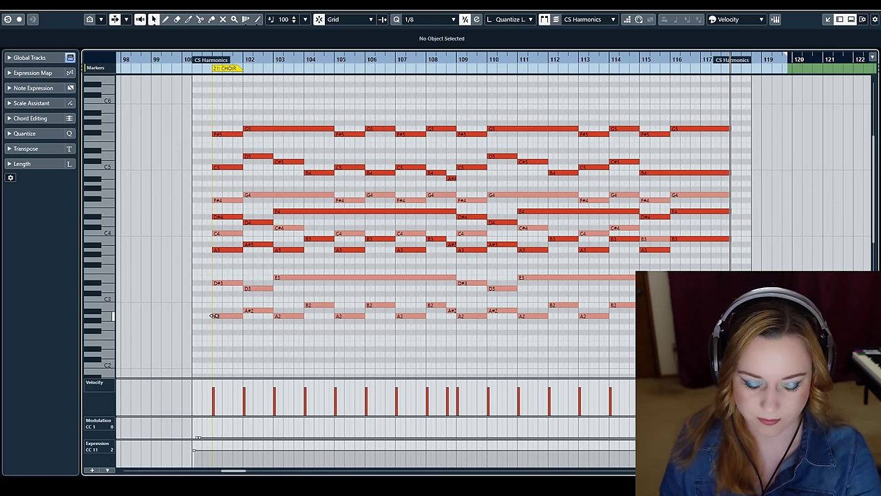
key(Return)
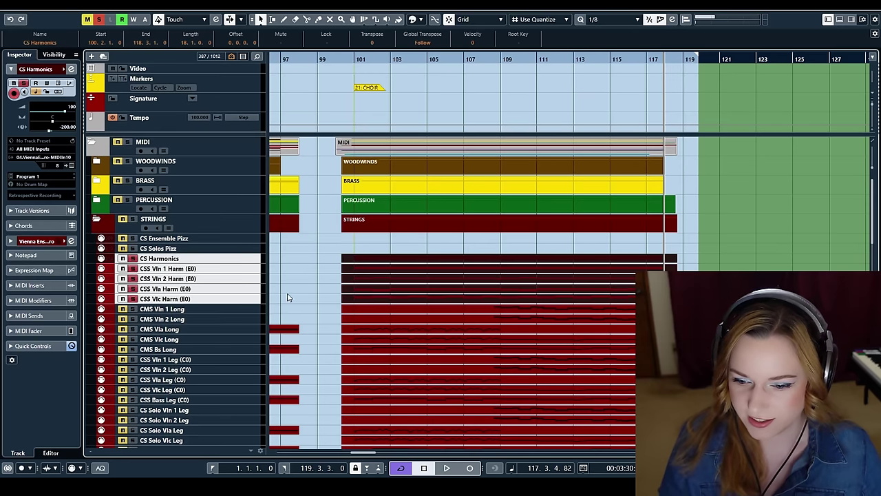
Select the string parts from CMS Vln 1 Long to BS Sord Bs Sus and examine their notes together in the key editor
scroll(310, 304, down, 5)
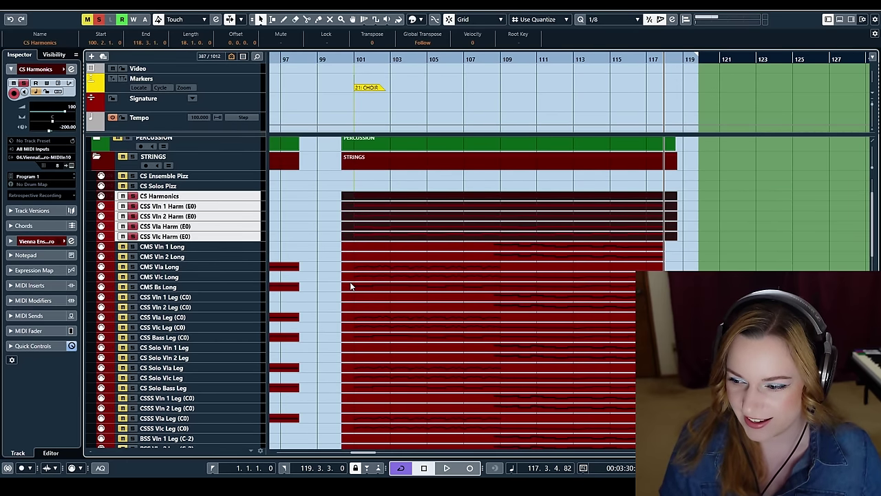
drag(335, 252, 421, 358)
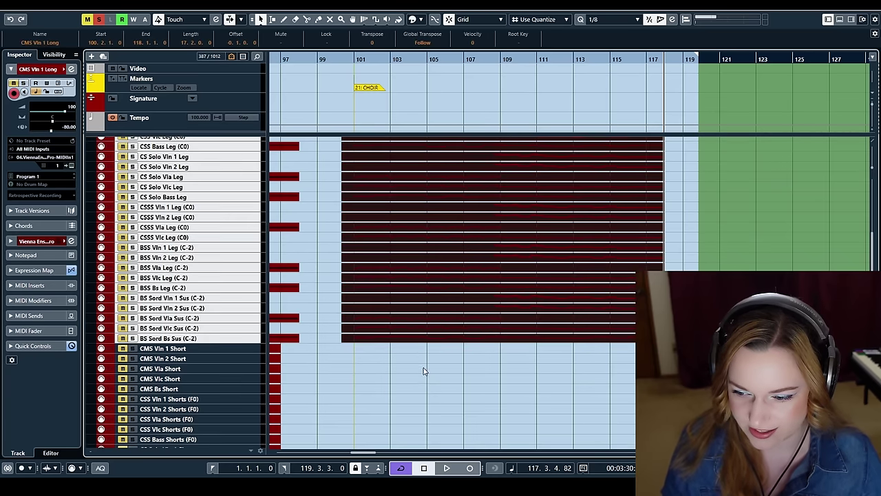
scroll(421, 371, up, 5)
key(Return)
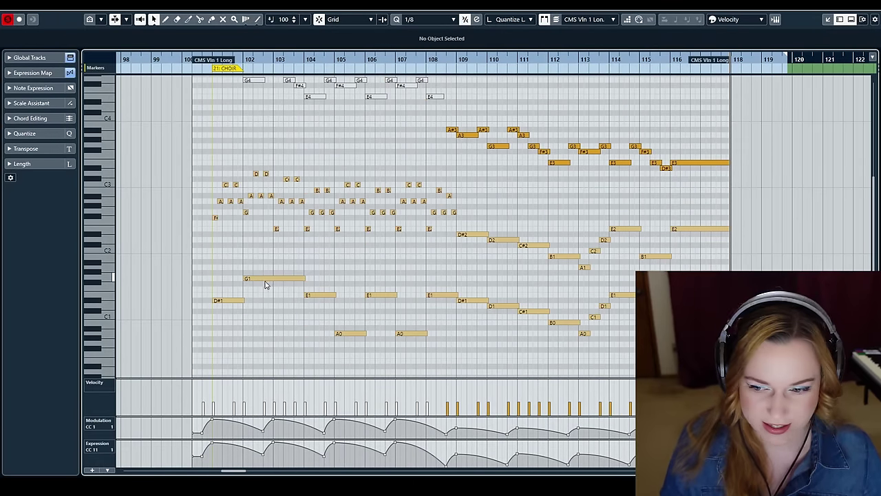
scroll(230, 280, up, 3)
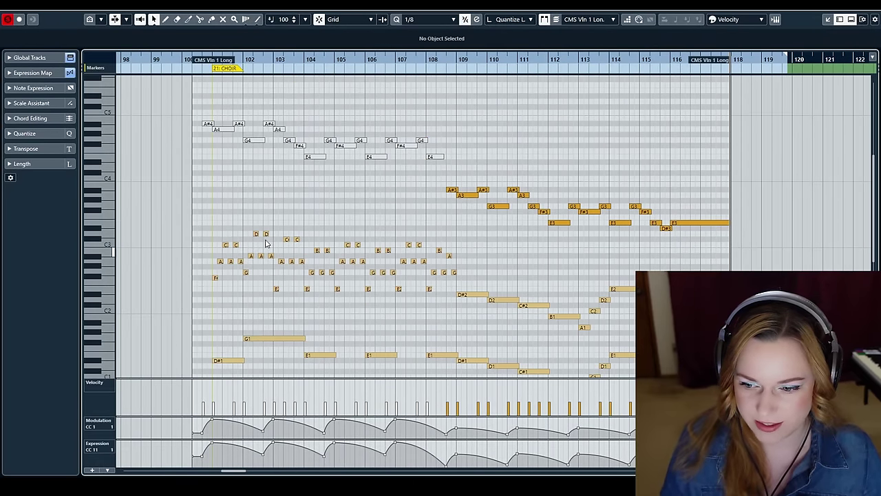
scroll(386, 292, right, 3)
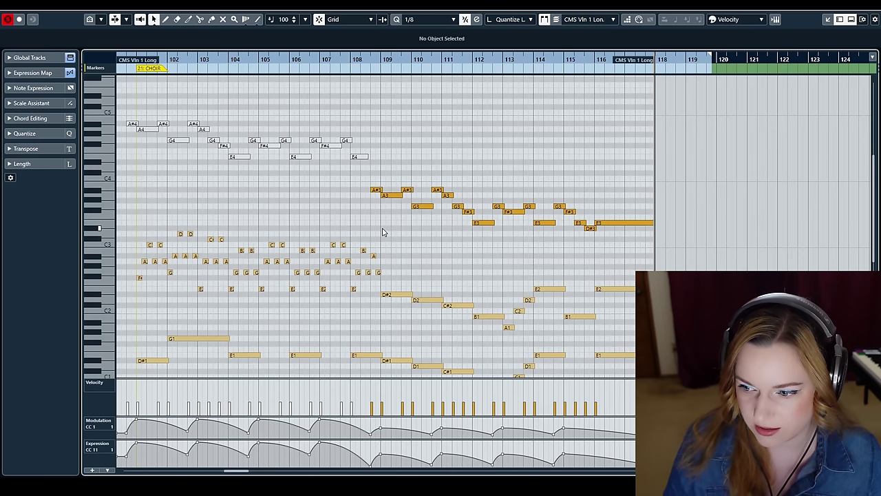
scroll(374, 205, down, 3)
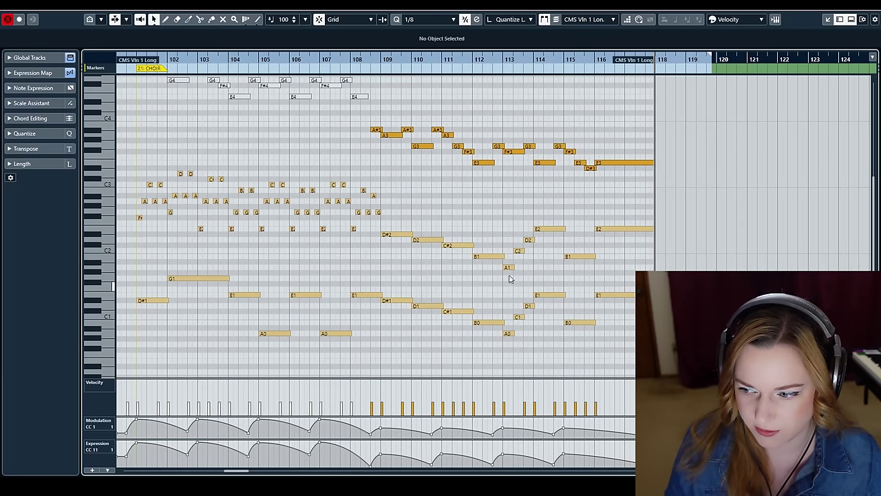
Play the sustained string parts with the soloed layers up to bar 110, and close the key editor
key(space)
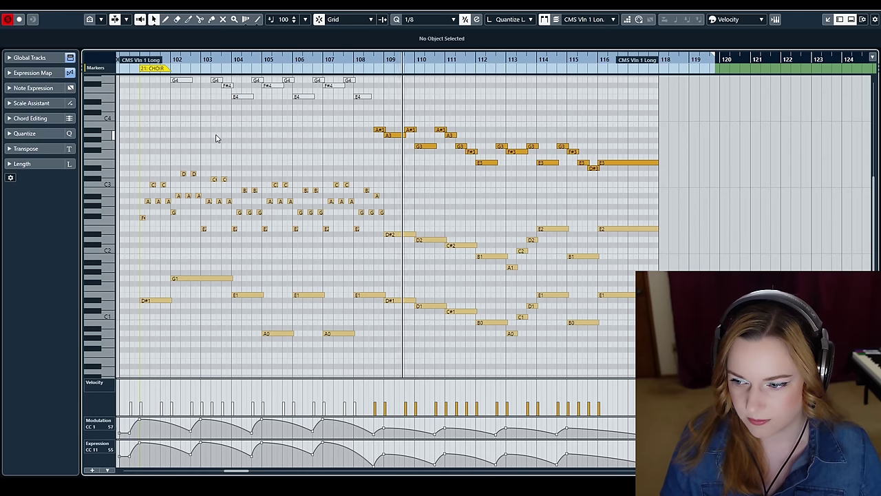
key(space)
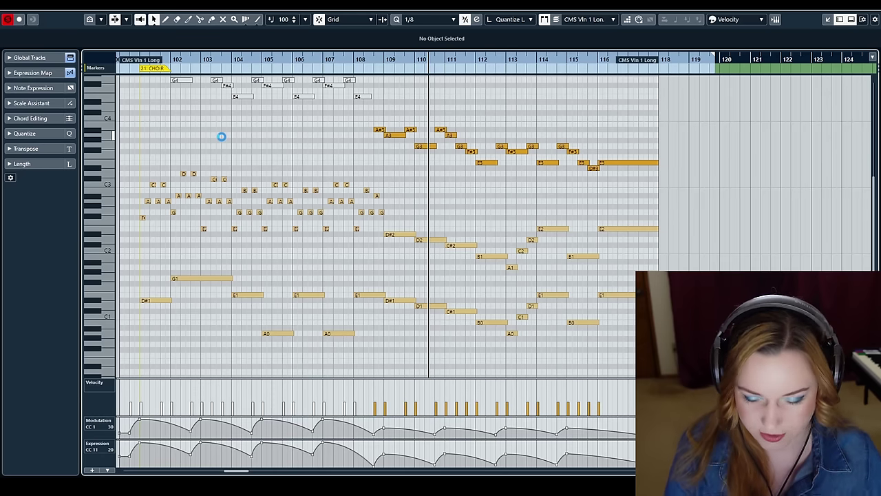
key(Escape)
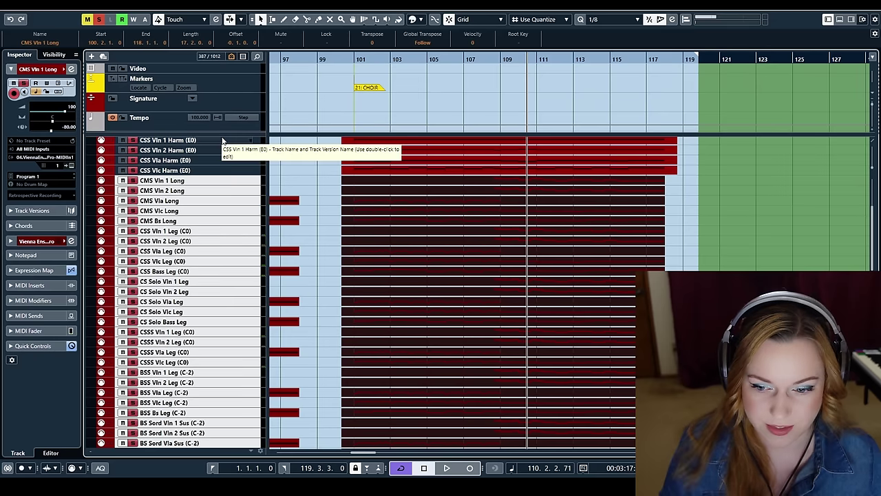
Play the soloed layers on to about bar 113 while looking over the string, vocal and keys tracks
scroll(317, 245, up, 4)
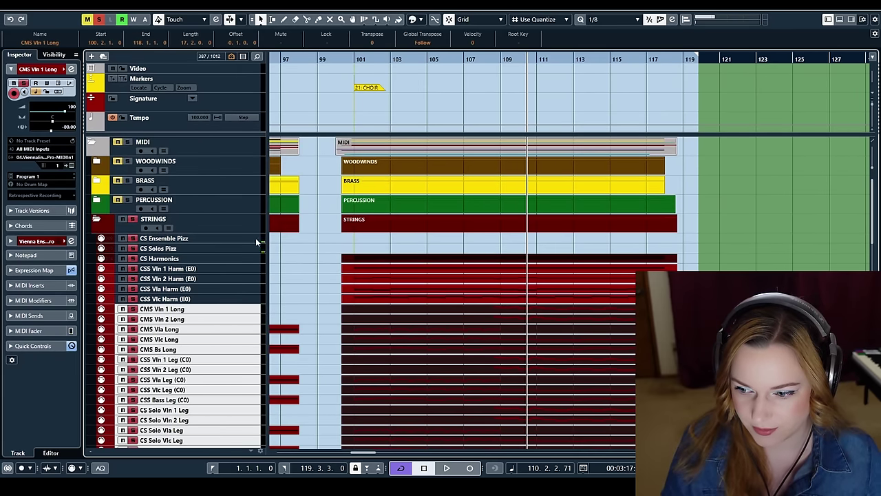
scroll(314, 276, down, 8)
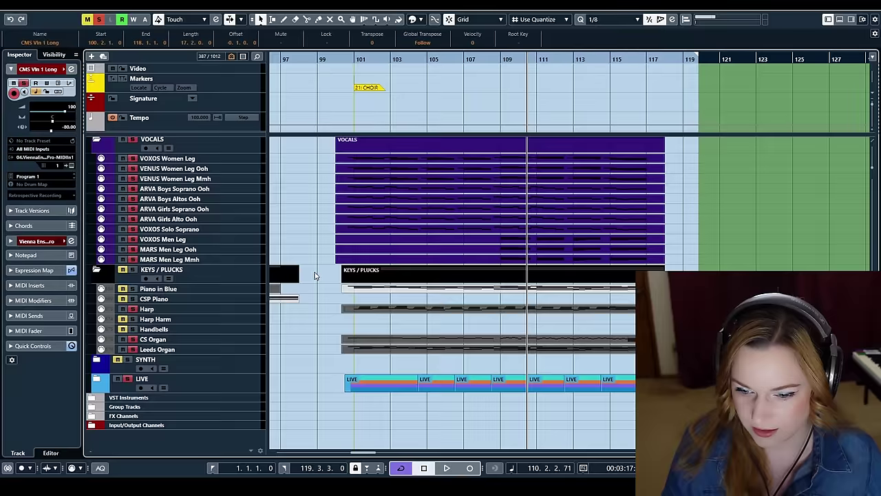
scroll(314, 276, up, 10)
scroll(309, 282, down, 7)
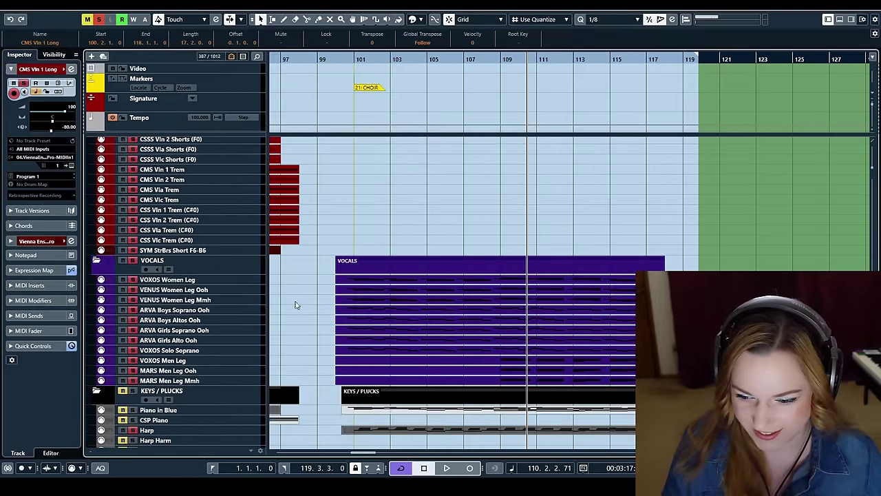
key(space)
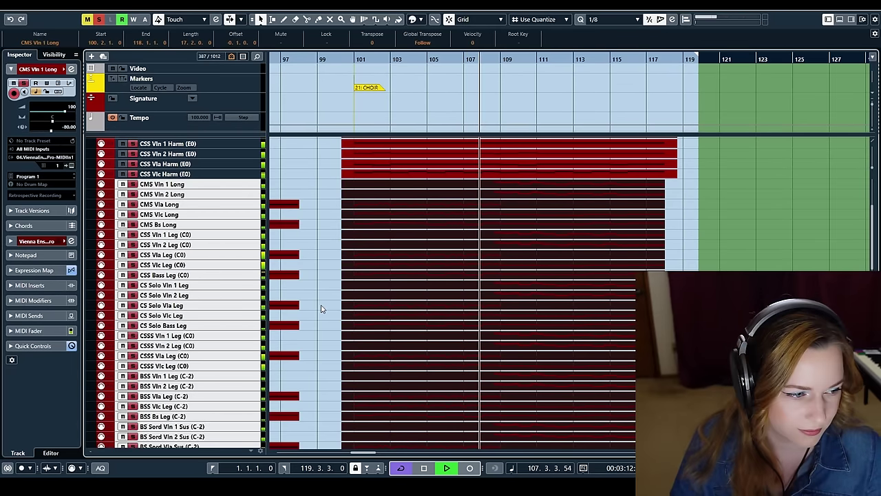
scroll(320, 310, up, 2)
scroll(321, 310, down, 6)
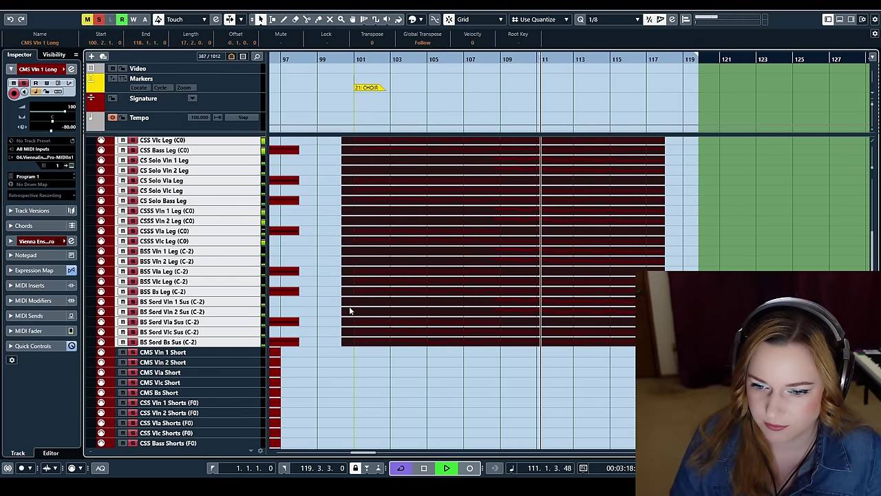
scroll(349, 311, up, 3)
scroll(349, 312, up, 5)
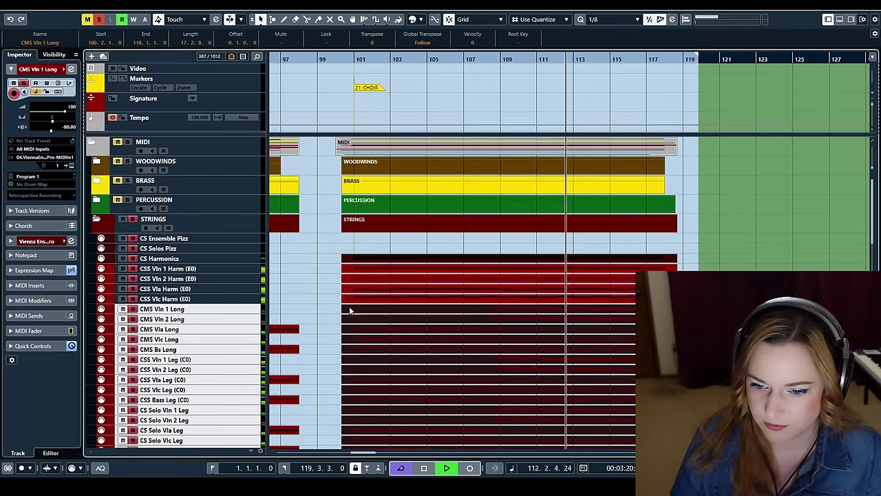
Collapse the STRINGS, VOCALS and KEYS / PLUCKS folders
click(96, 218)
click(96, 238)
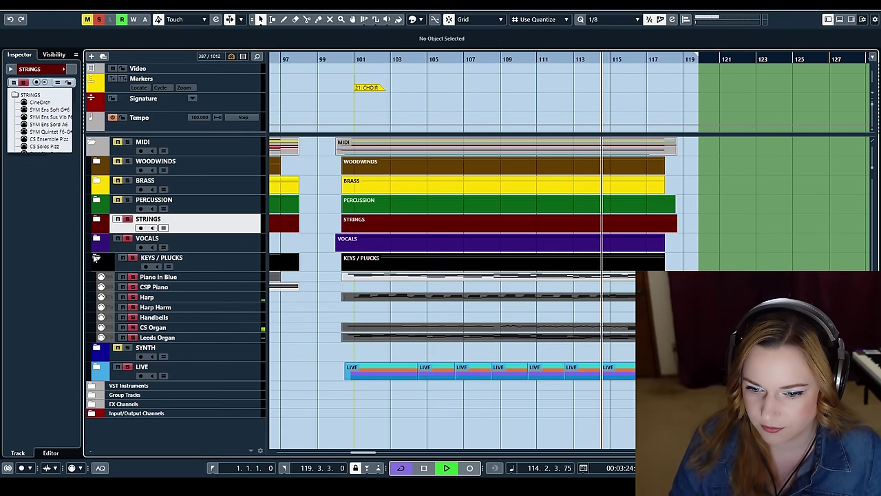
click(96, 257)
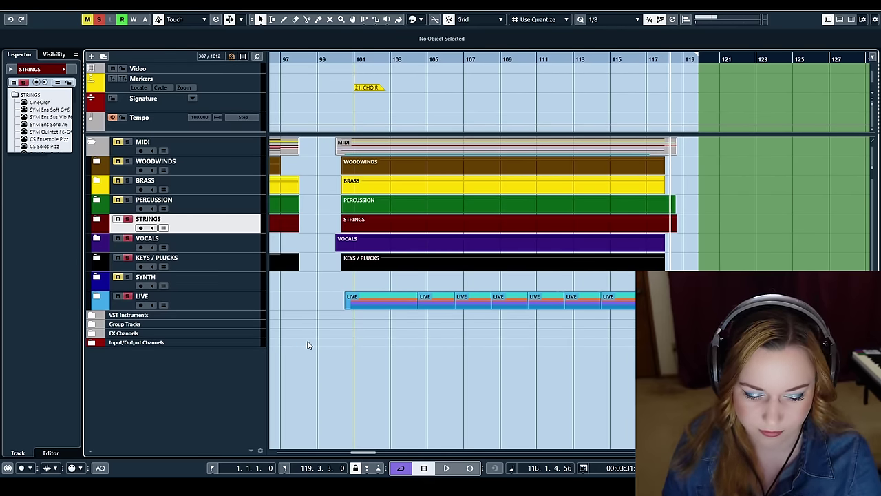
Expand and solo the WOODWINDS folder, and open the BWW Clarinet 1, Clarinet 2, Bassoon 1 and Bassoon 2 Leg parts together in the key editor
click(97, 162)
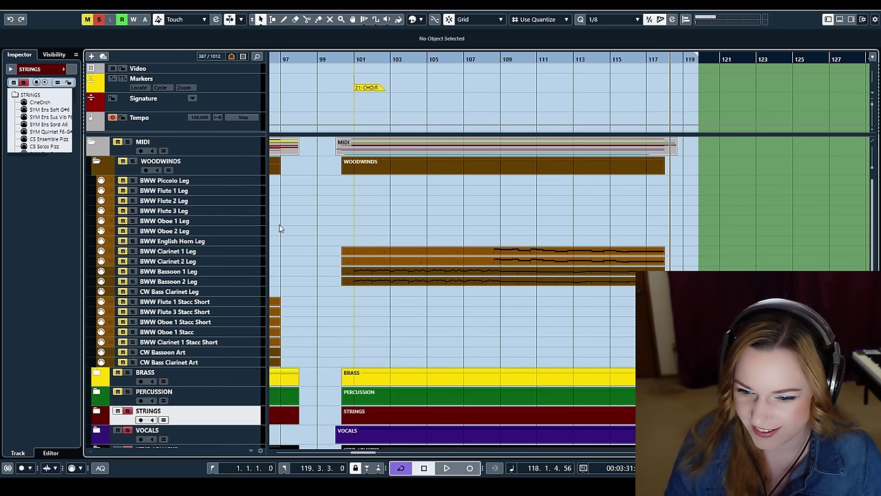
click(133, 162)
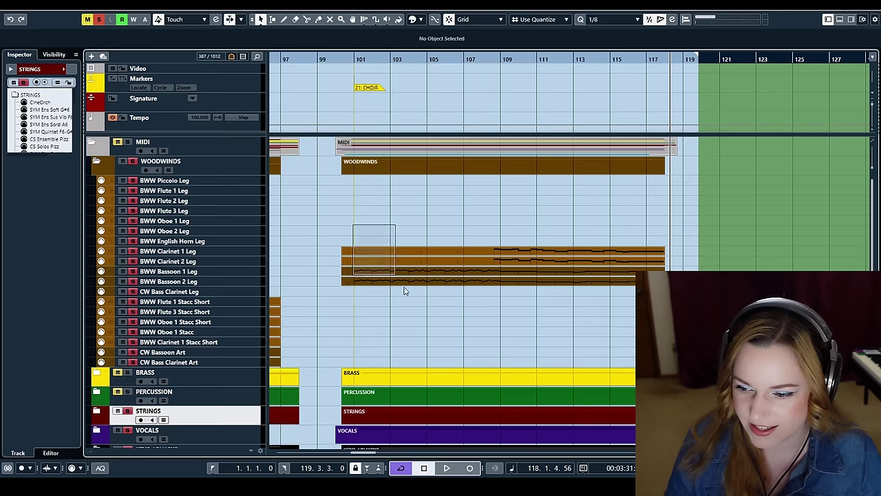
drag(383, 261, 418, 320)
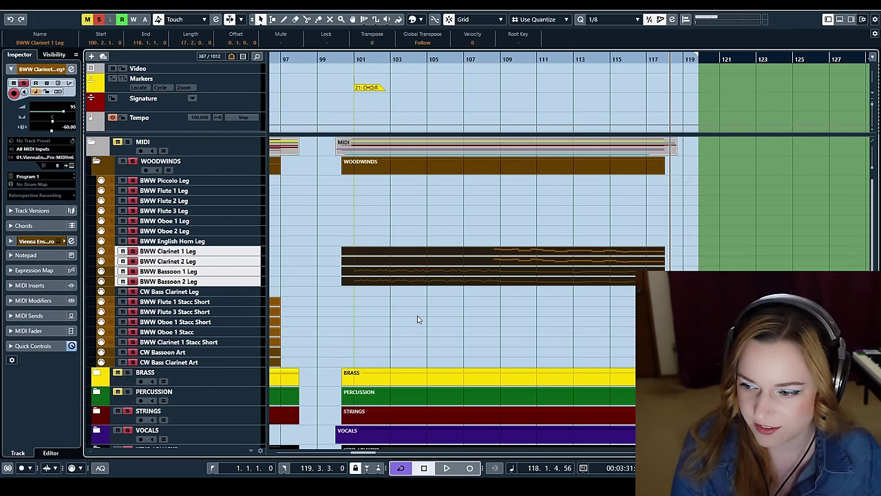
key(Return)
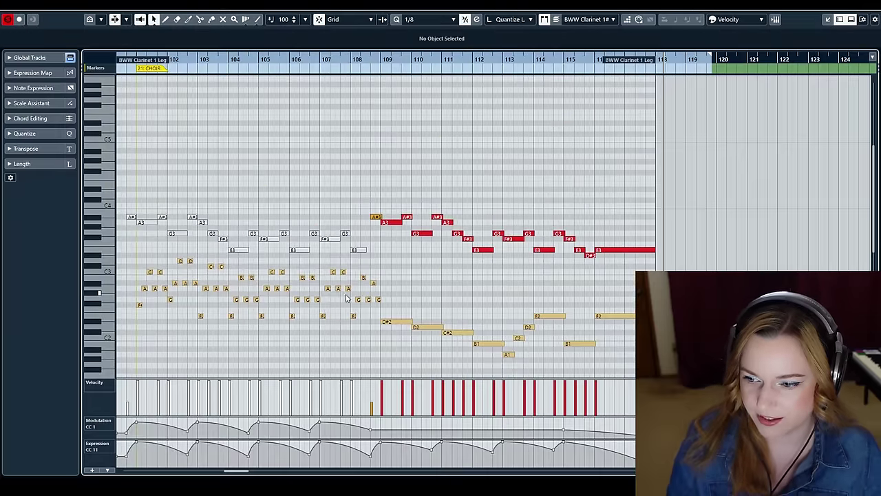
Play the clarinet and bassoon parts from the CHOIR marker and again from bar 108, and close the key editor
drag(137, 62, 140, 72)
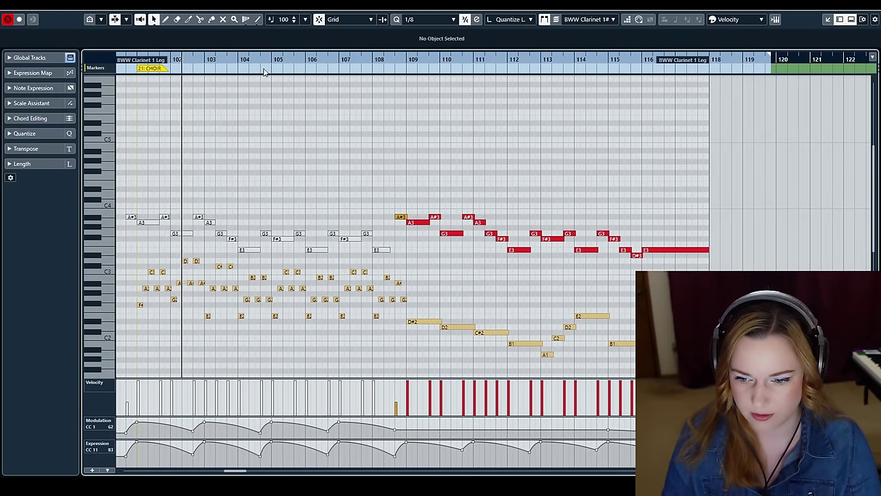
click(383, 62)
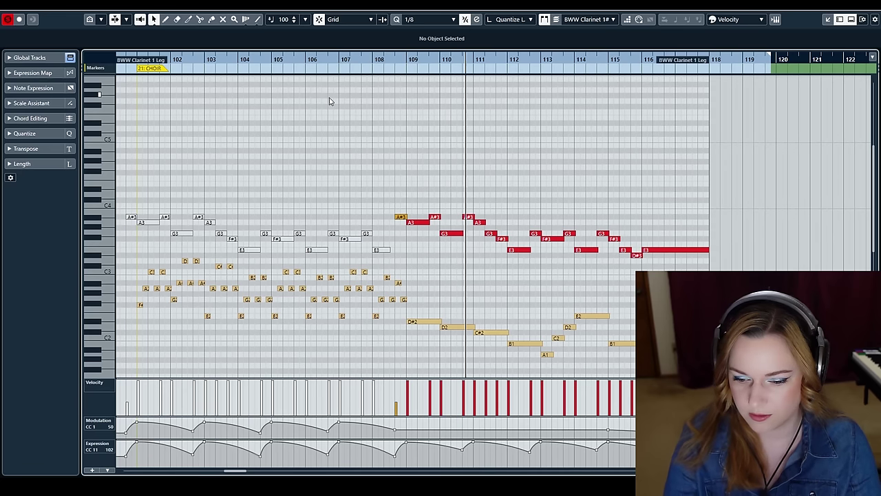
key(Escape)
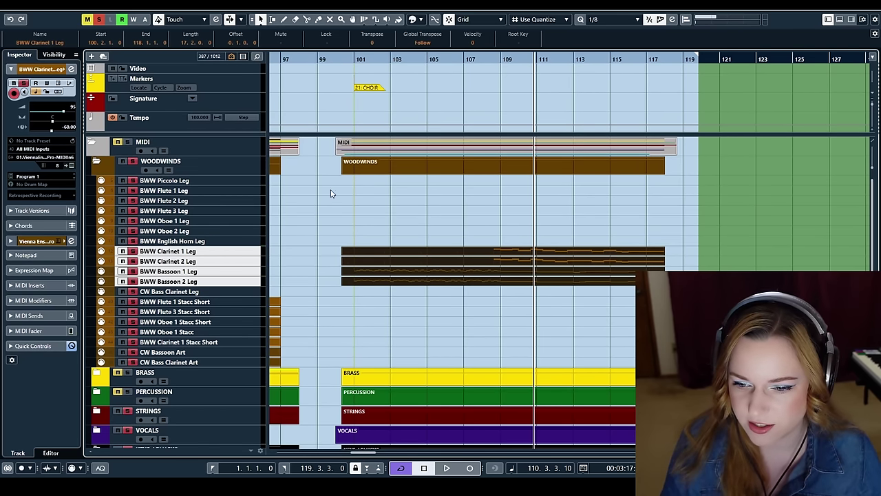
Expand and solo the BRASS folder, and open the CSB Horn Solo Leg and CSB Horns 4 Leg parts together in the key editor
scroll(358, 205, down, 5)
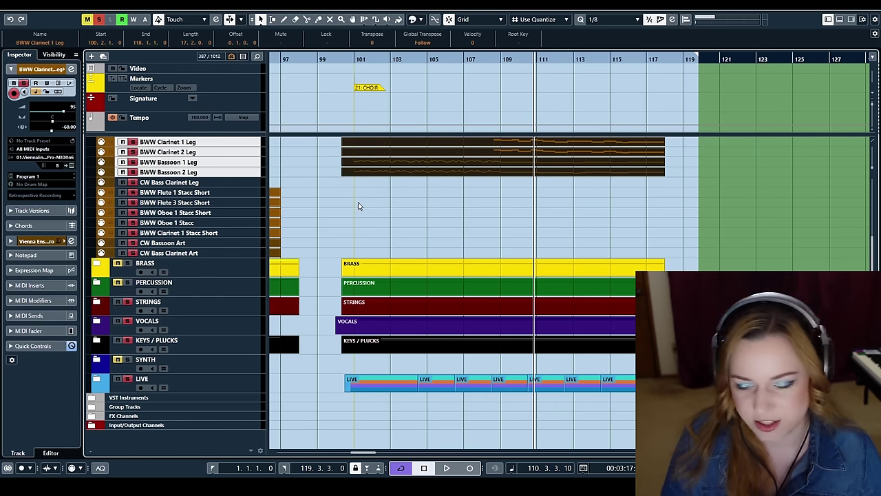
scroll(358, 205, up, 5)
scroll(358, 205, down, 5)
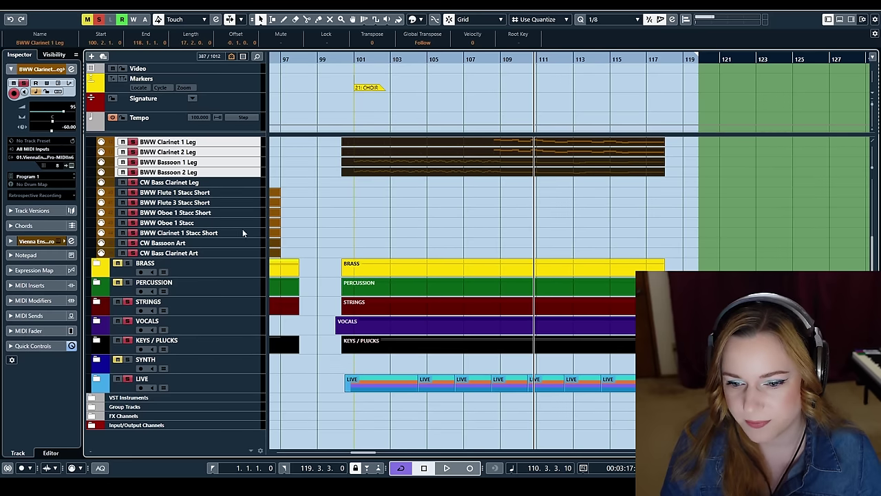
click(100, 265)
scroll(393, 244, up, 2)
scroll(394, 244, down, 5)
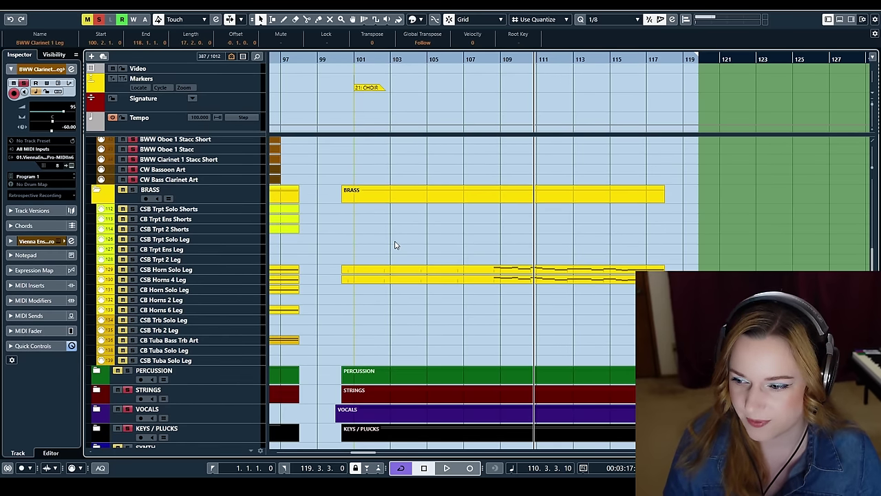
drag(367, 247, 390, 282)
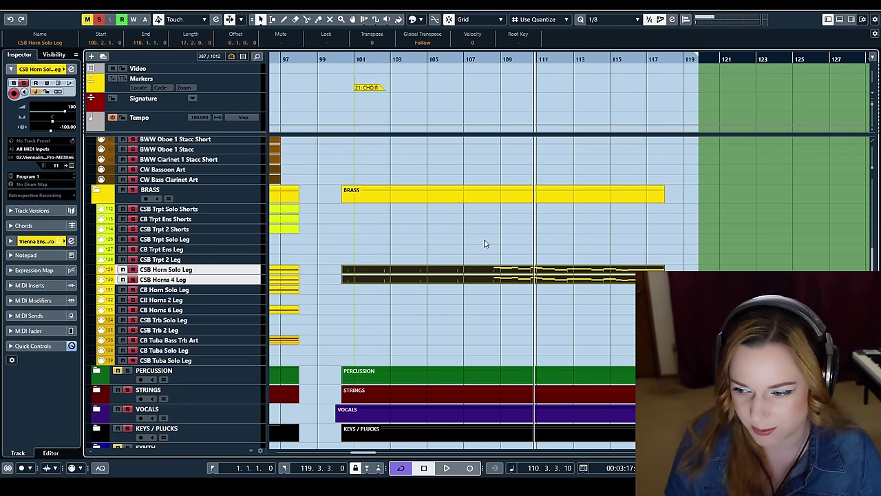
key(Return)
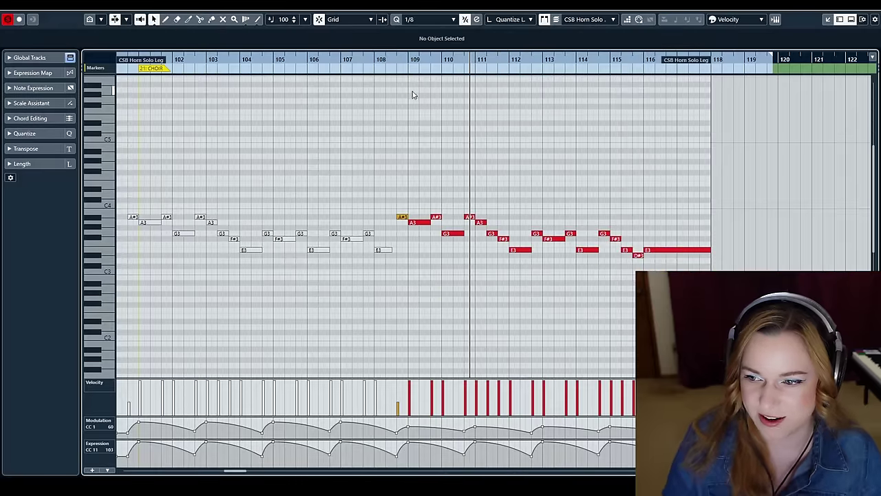
Play the two horn parts from bar 108, close the key editor, and look over the woodwind and brass tracks
click(386, 61)
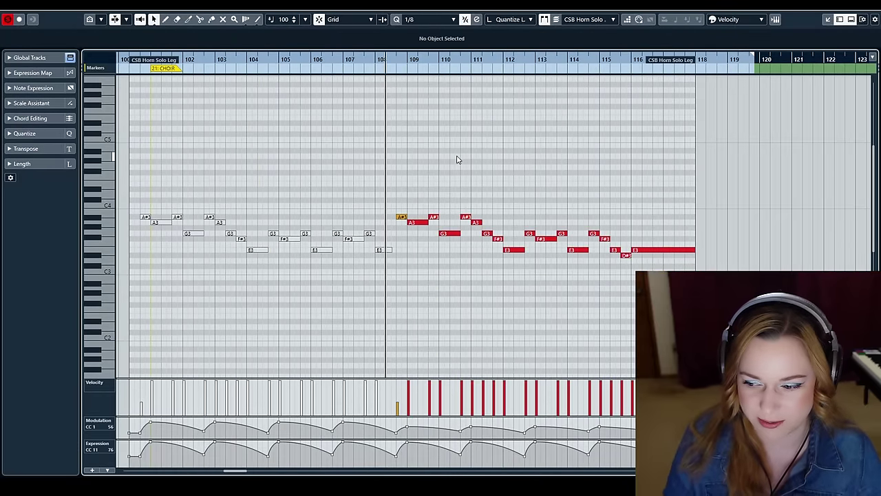
key(Return)
scroll(428, 254, up, 5)
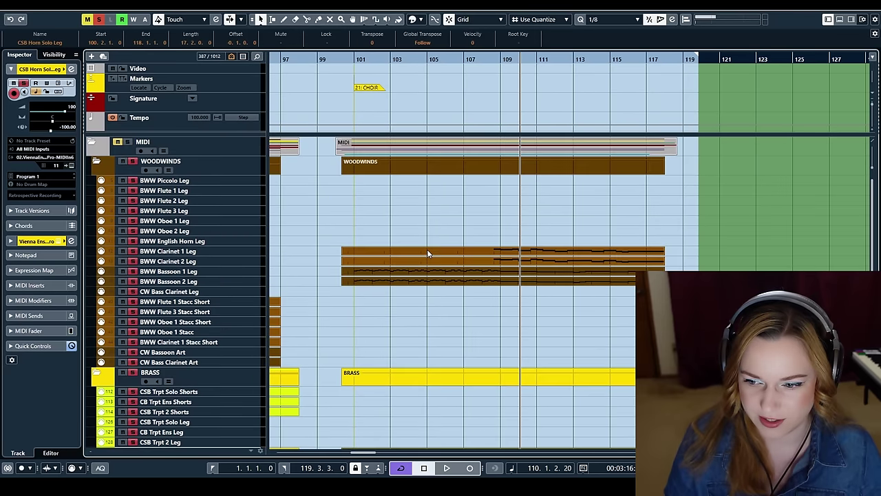
scroll(437, 253, down, 5)
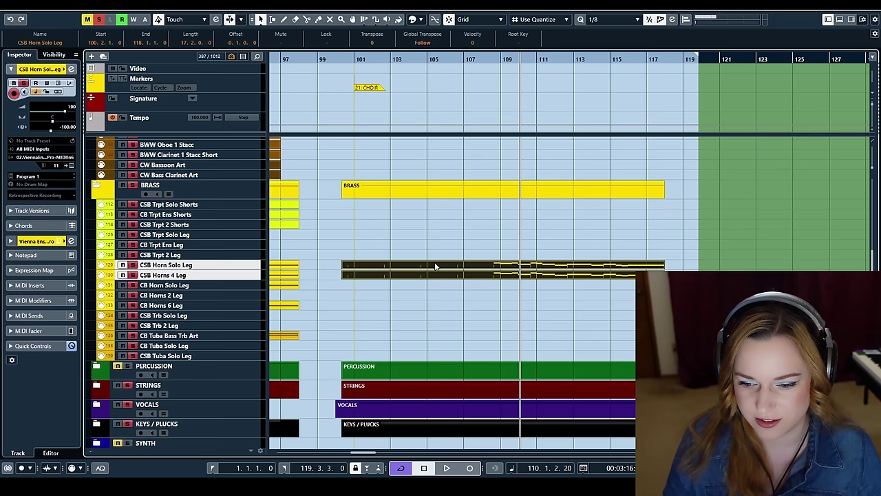
scroll(435, 261, down, 2)
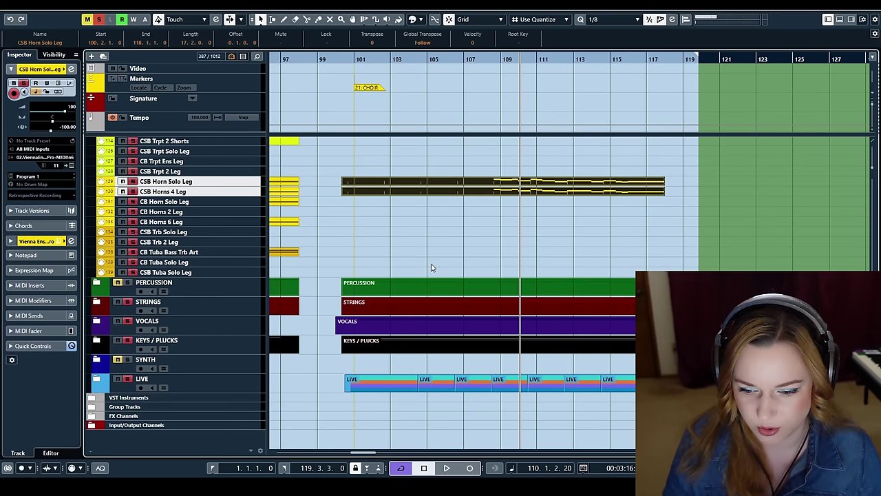
Expand the PERCUSSION folder with all solos cleared, and play the CP Celeste and CP Vibraphone parts in the key editor from bars 102 and 108
click(158, 293)
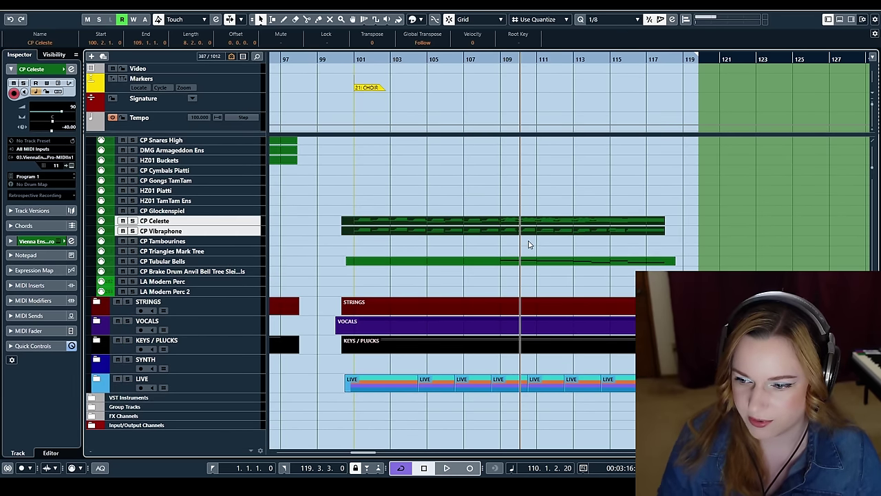
key(Return)
click(176, 60)
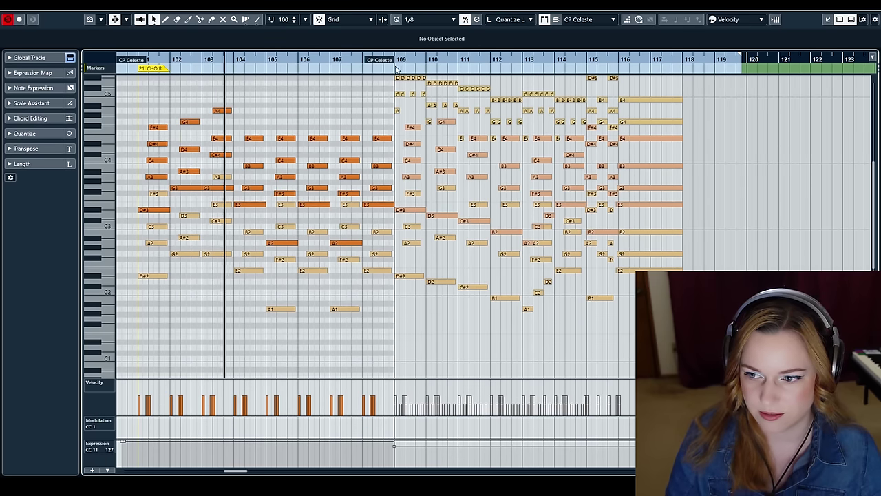
click(363, 60)
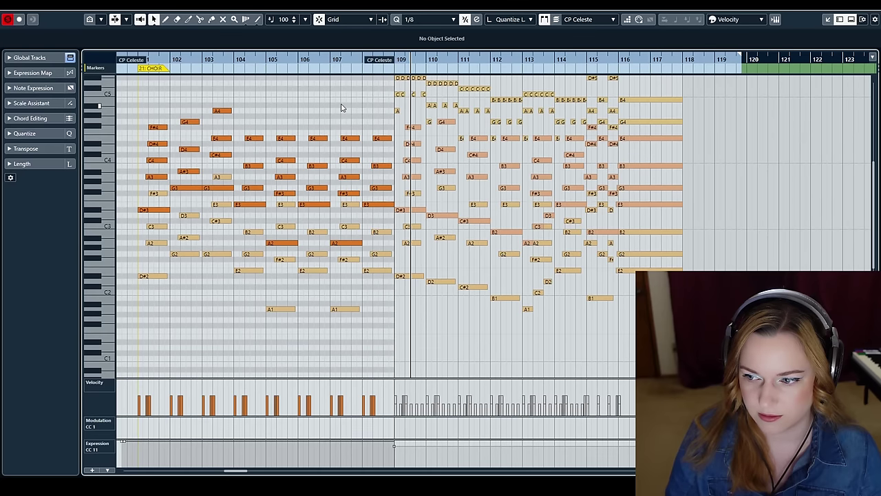
scroll(374, 149, up, 2)
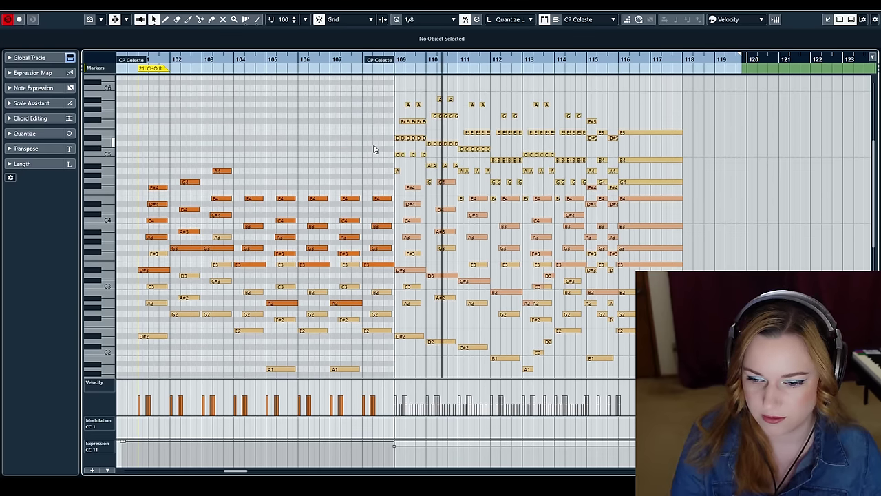
key(Return)
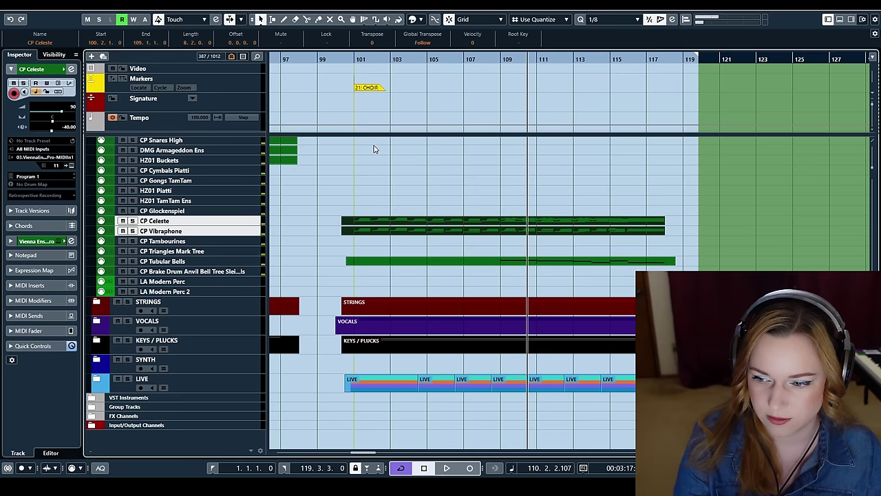
Open the CP Tubular Bells part in the key editor, play it from about bar 108, and close the editor
click(407, 260)
key(Return)
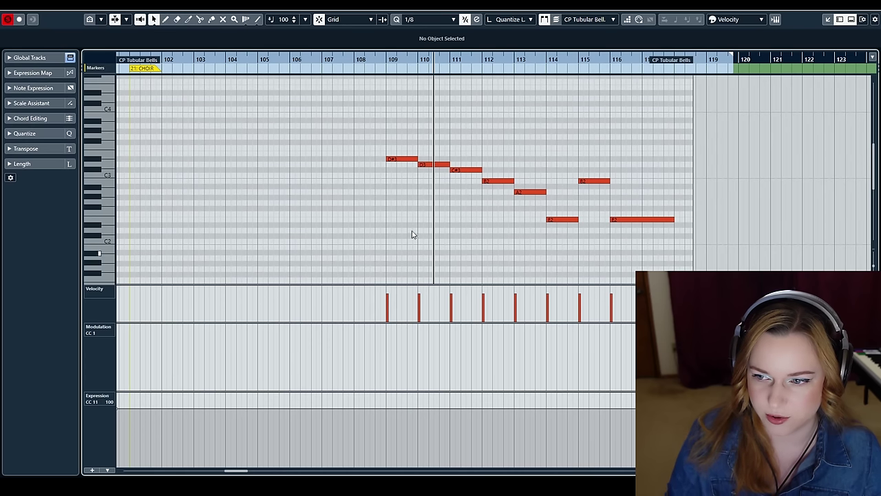
key(KP_0)
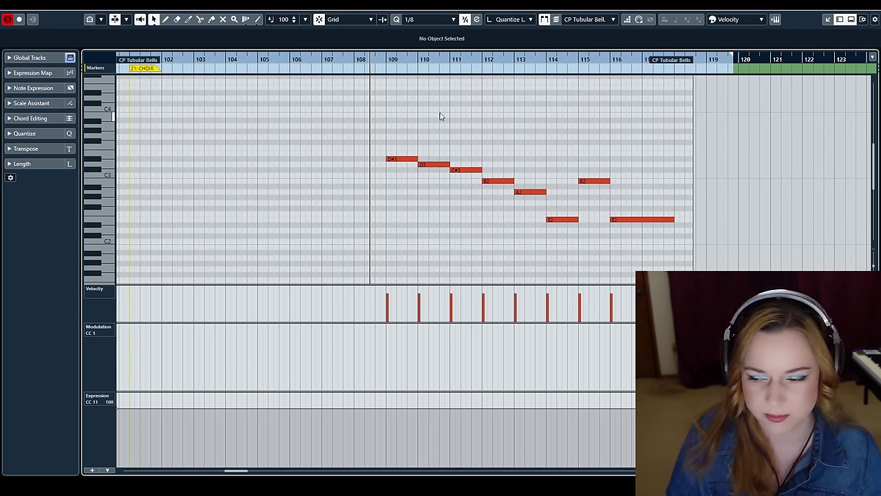
key(space)
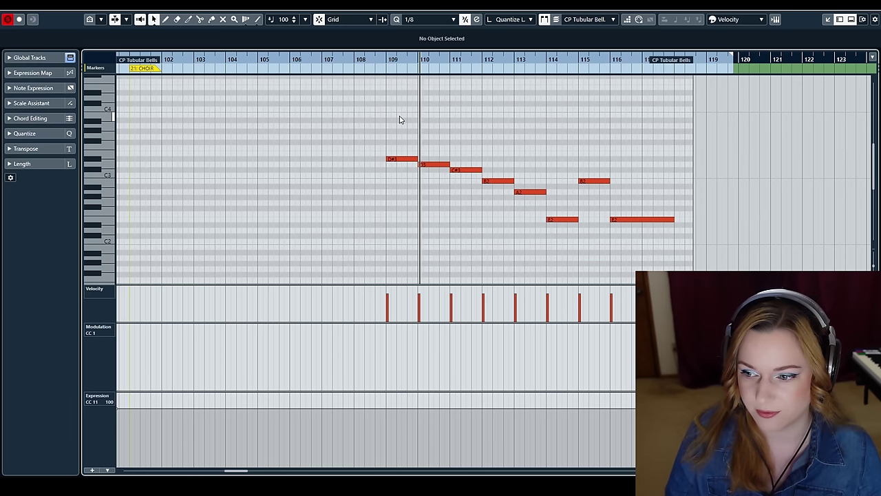
key(space)
key(Escape)
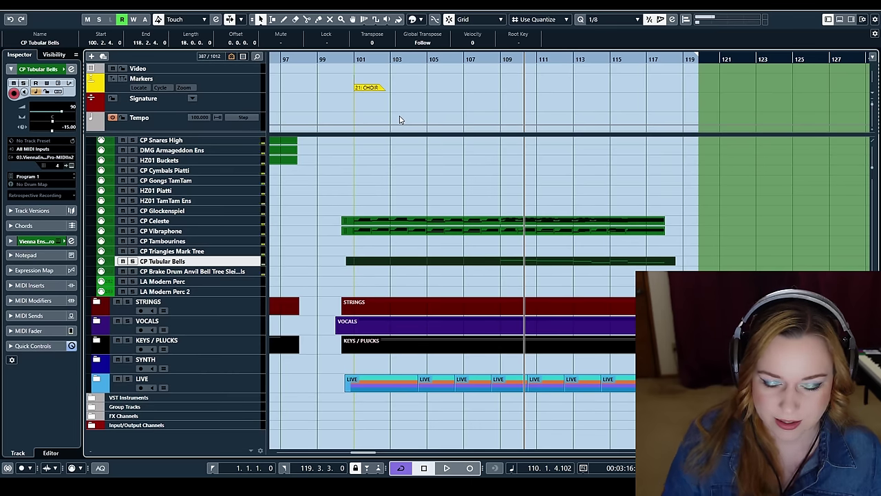
Collapse the WOODWINDS, BRASS and PERCUSSION folders so the MIDI arrangement shows only its section folders
scroll(444, 270, up, 10)
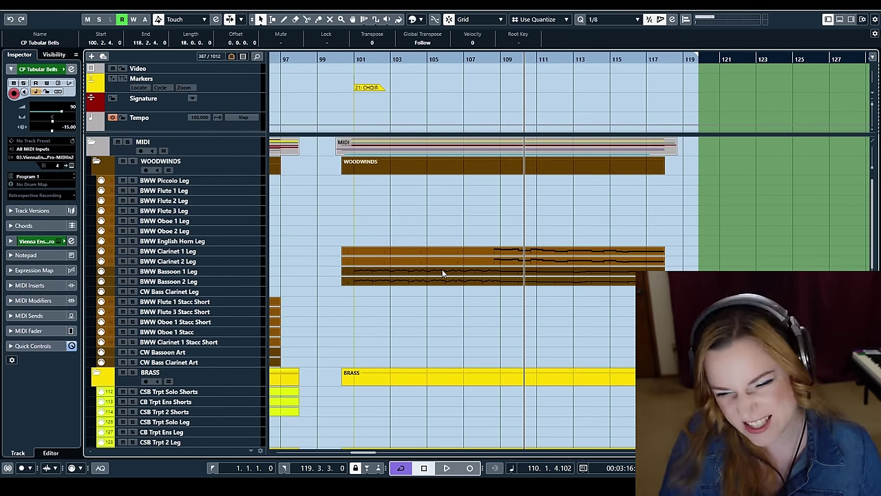
click(96, 163)
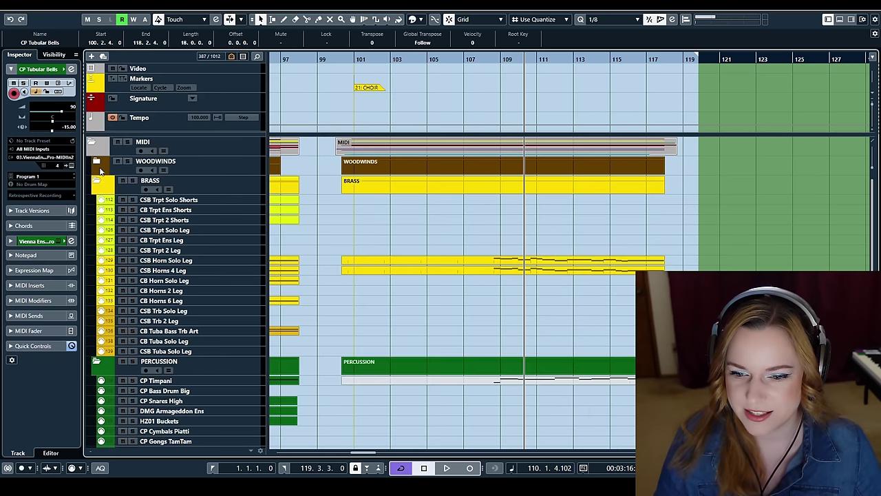
click(96, 181)
click(96, 206)
click(96, 200)
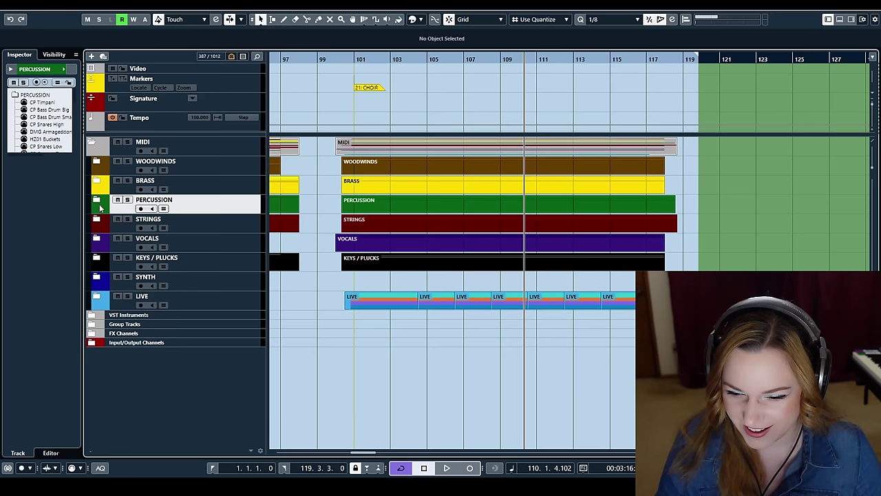
Play the full CHOIR section with all layers from about bar 99 and stop playback just after bar 118
click(333, 59)
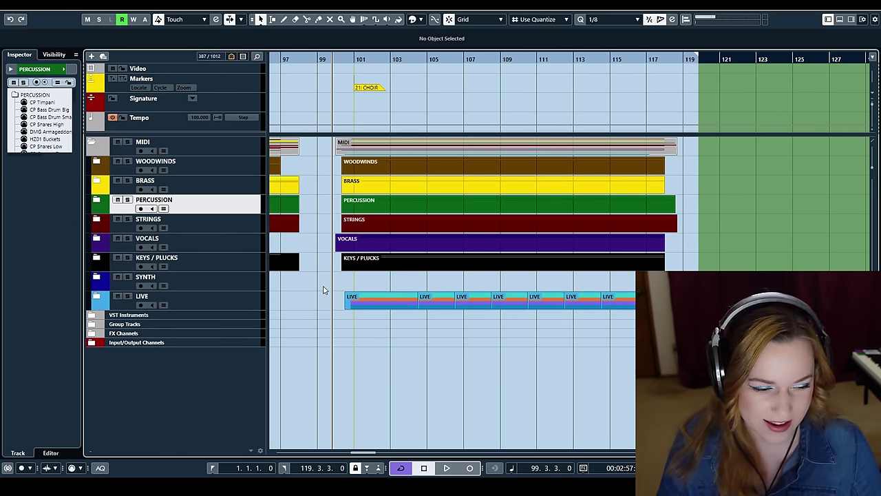
key(space)
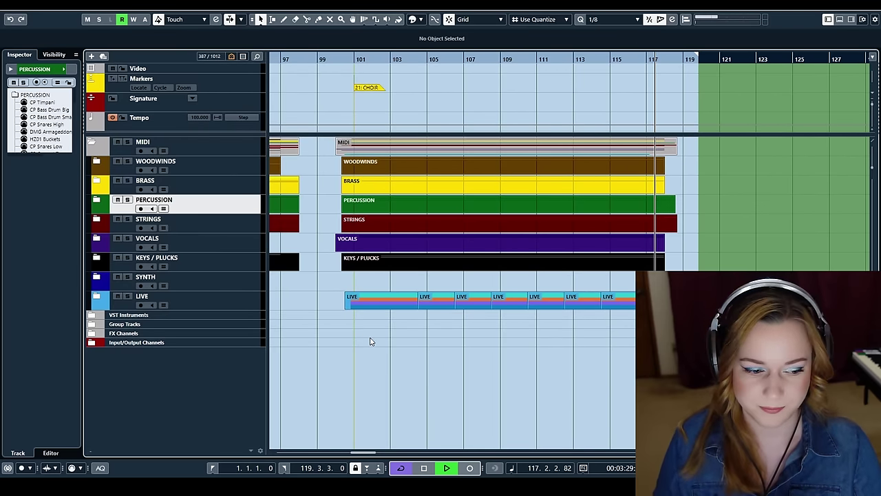
key(space)
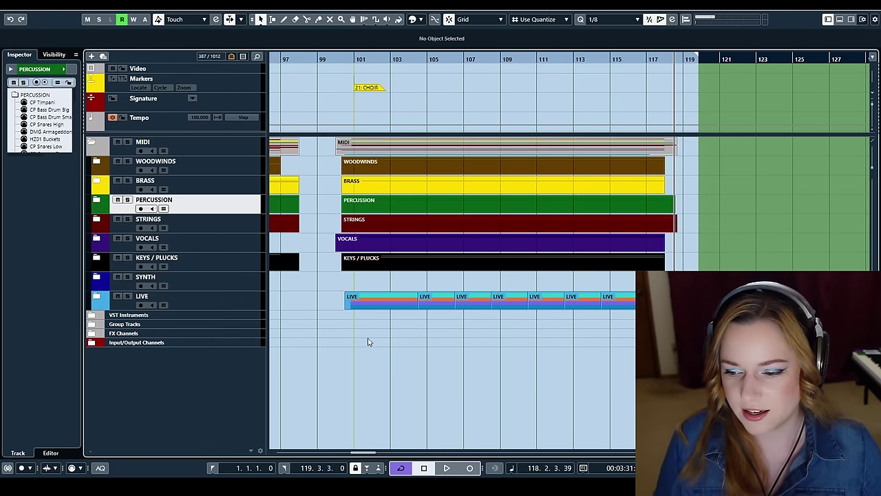
Show the whole arrangement from bar 1 through the CHOIR section to review all the sections side by side
key(g)
key(g)
key(g)
key(g)
key(g)
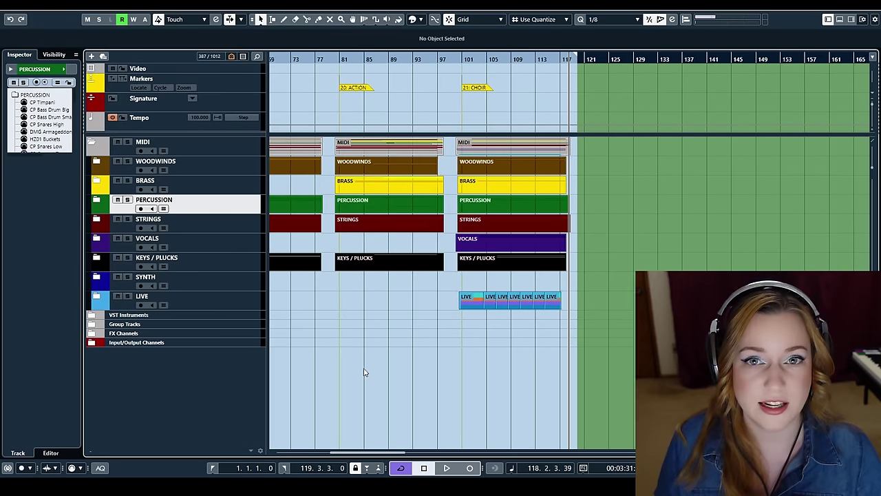
key(g)
drag(355, 450, 324, 454)
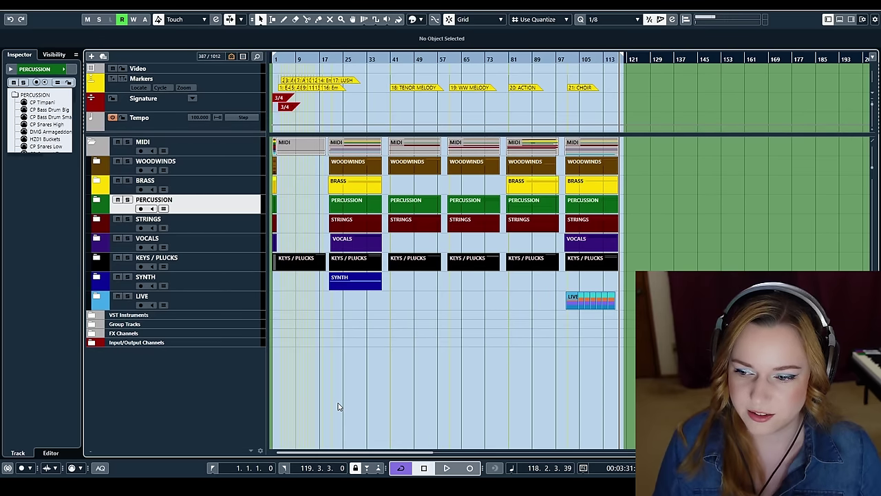